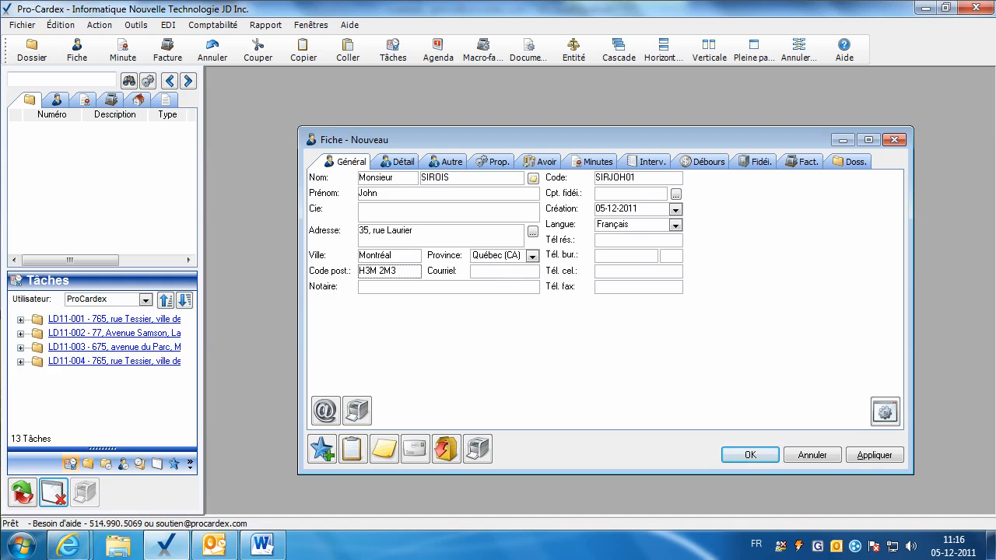
Save the new client fiche and check its client code.
click(480, 273)
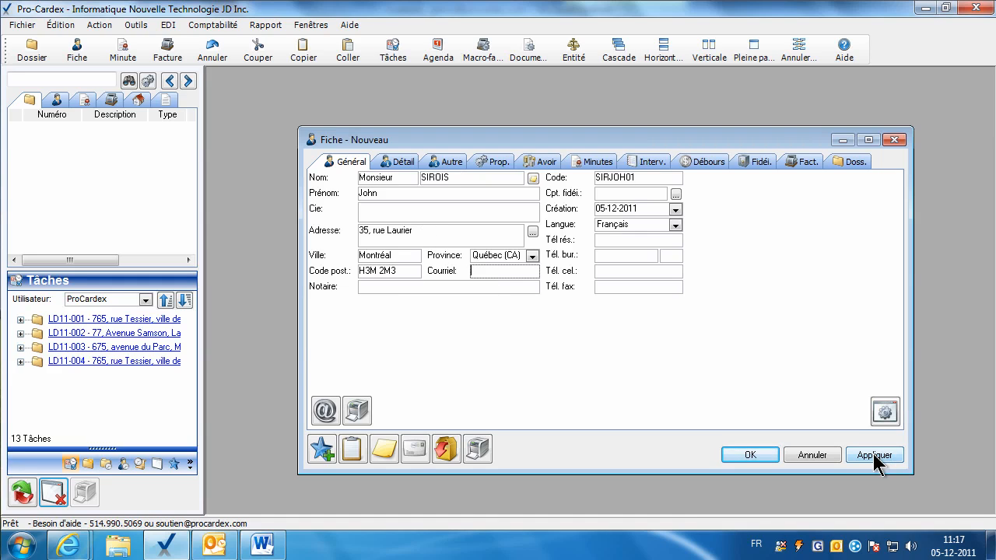
click(875, 458)
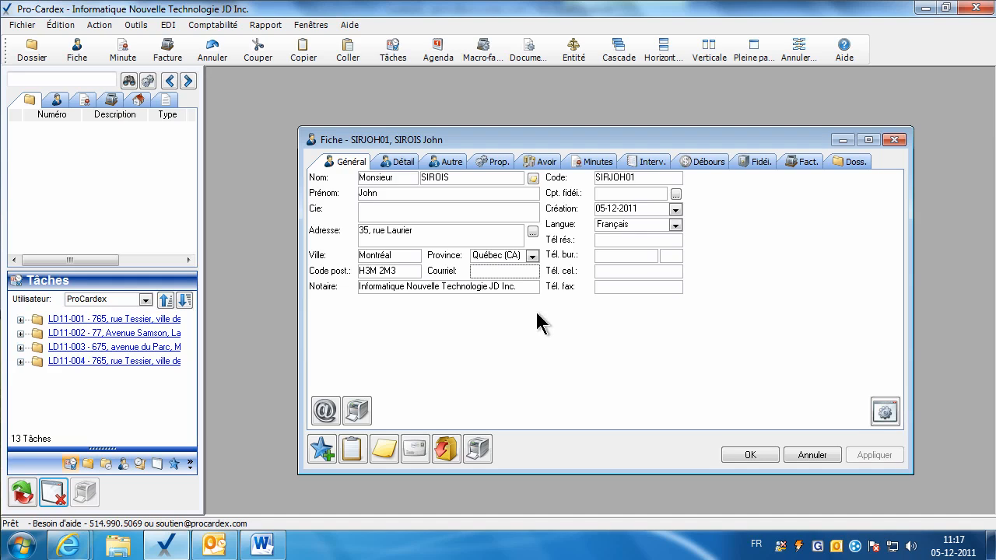
drag(595, 178, 607, 186)
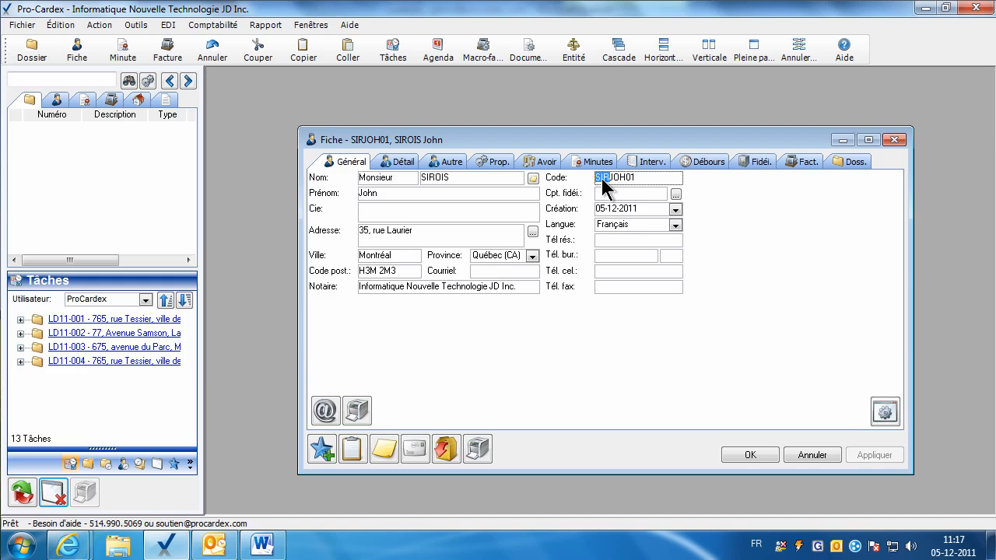
drag(625, 178, 619, 179)
click(631, 184)
Generate the next trust account number in the Cpt. fidéi. field.
click(623, 192)
click(675, 194)
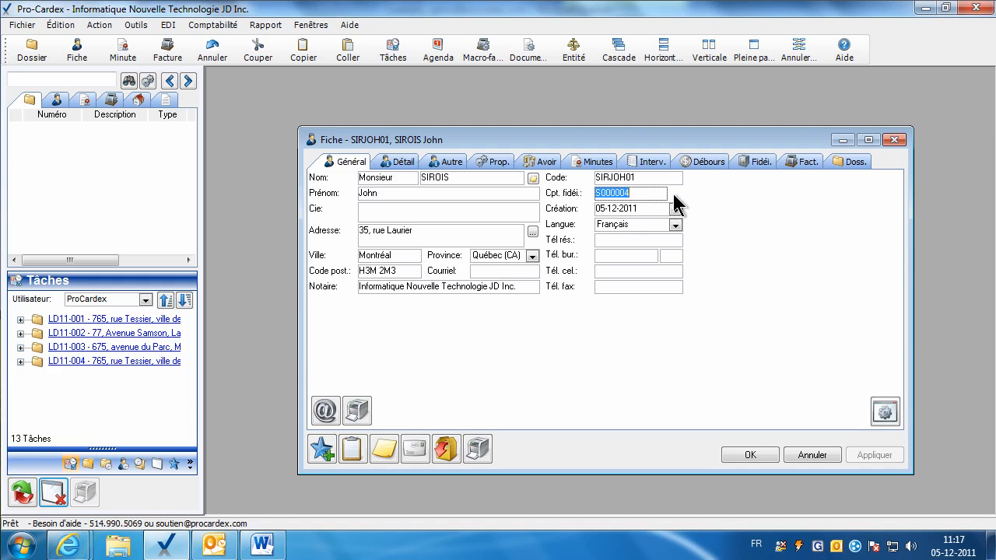
click(638, 191)
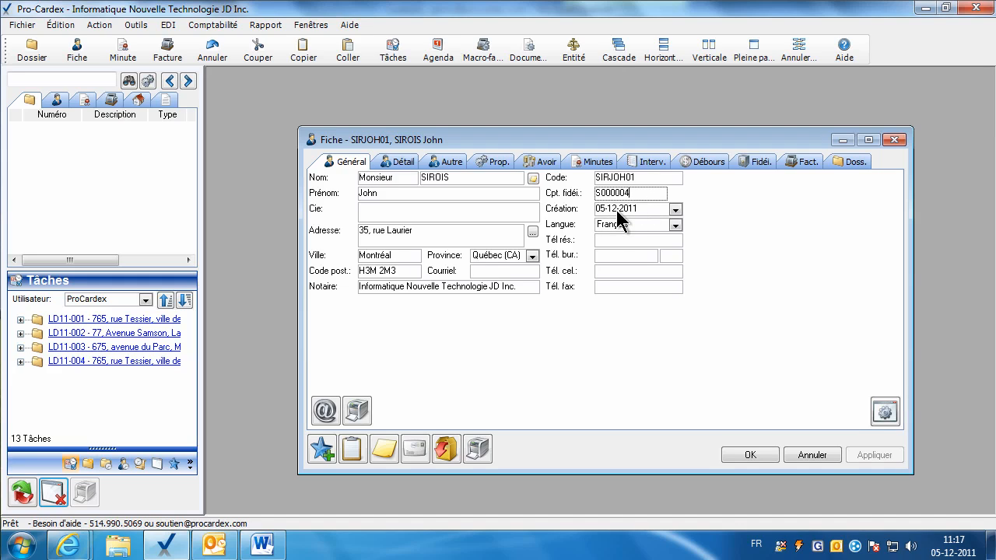
Try Anglais, then set the client's language back to Français.
click(674, 224)
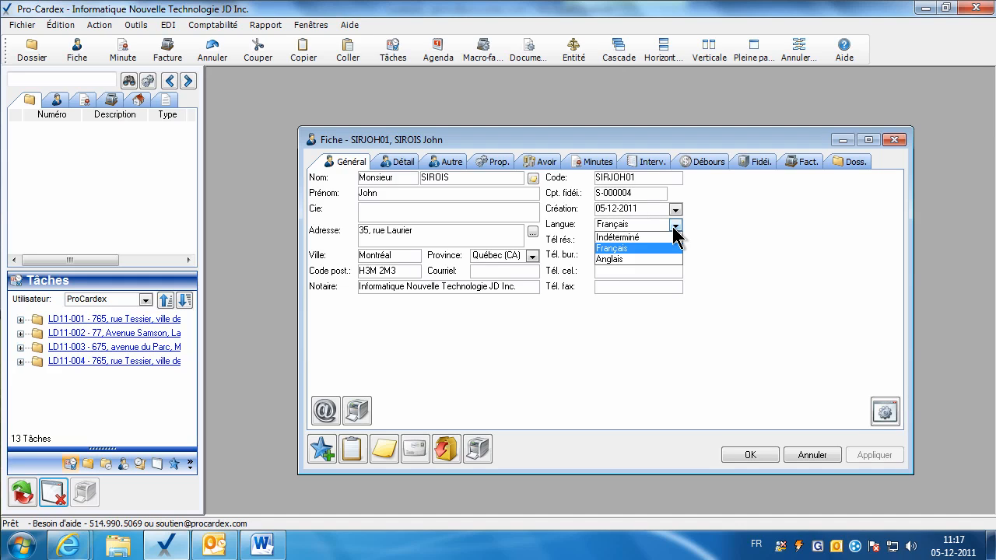
click(625, 258)
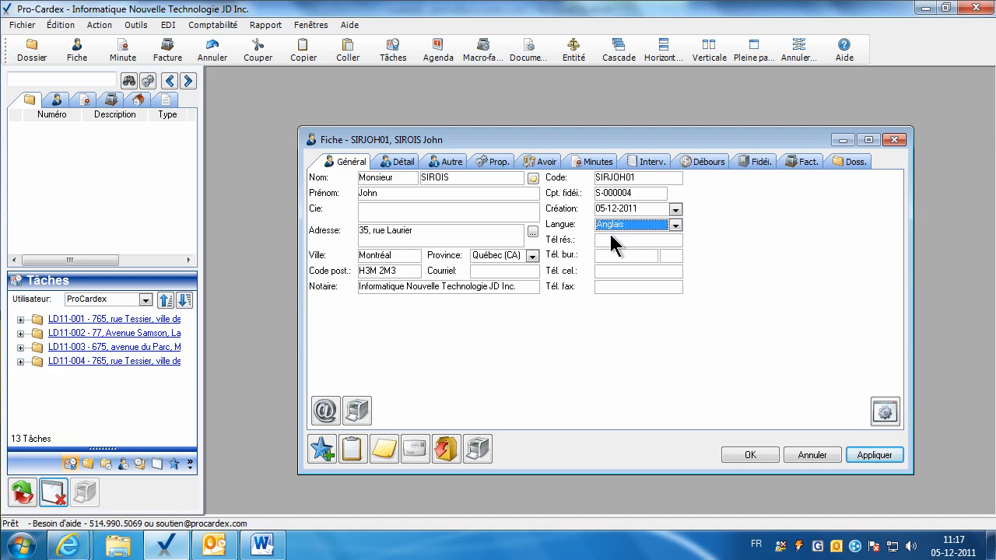
click(627, 224)
click(626, 249)
Enter the client's home and work phone numbers and apply them.
click(617, 240)
click(605, 255)
text(514736564)
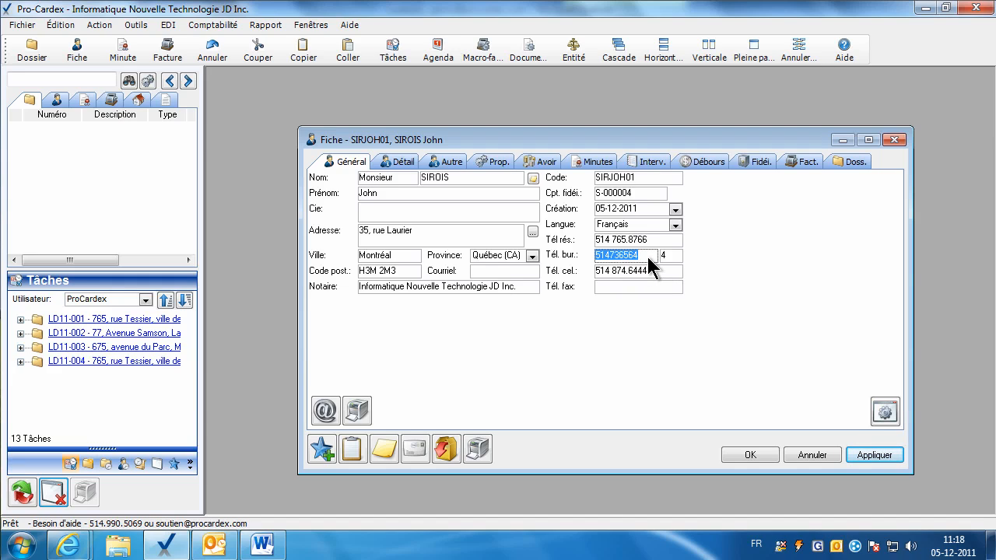
click(648, 258)
click(630, 287)
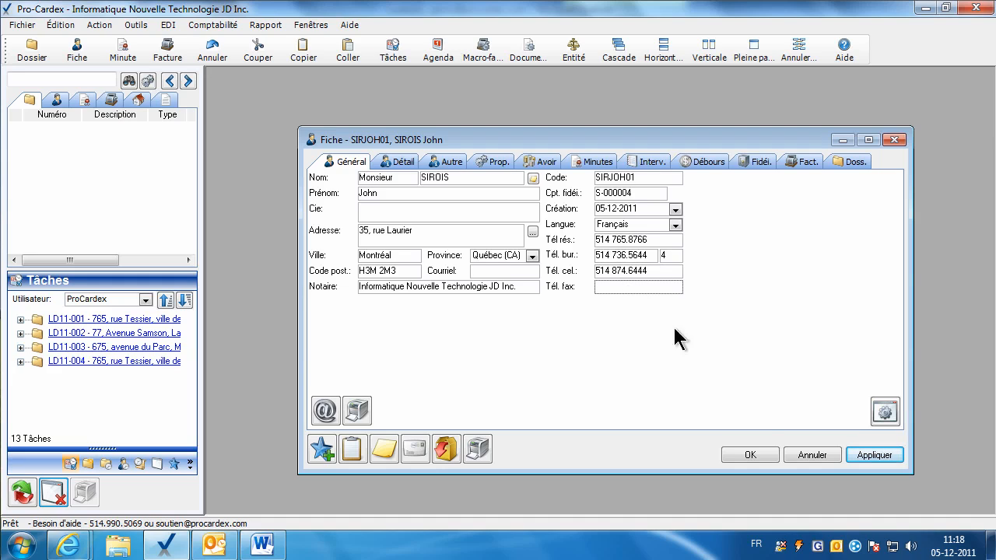
click(858, 456)
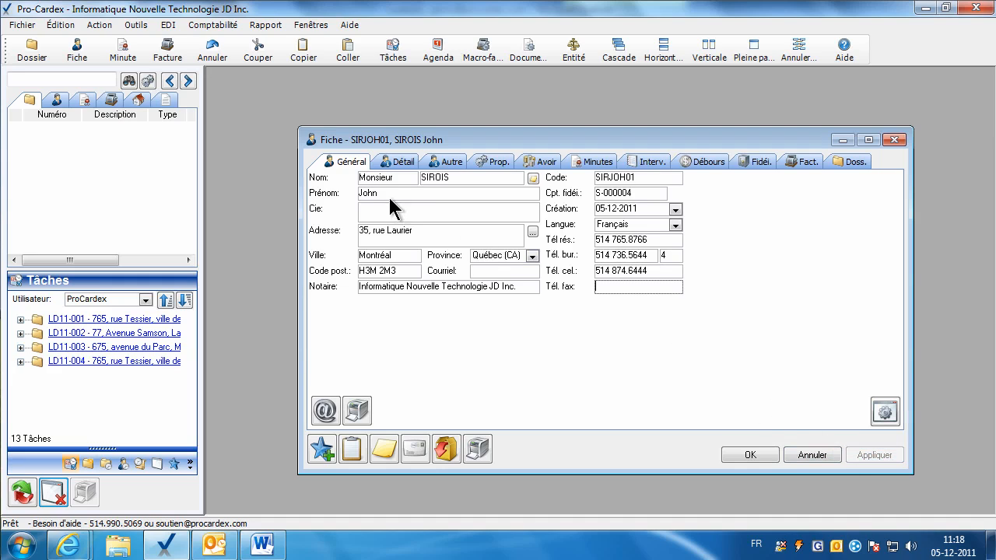
click(397, 161)
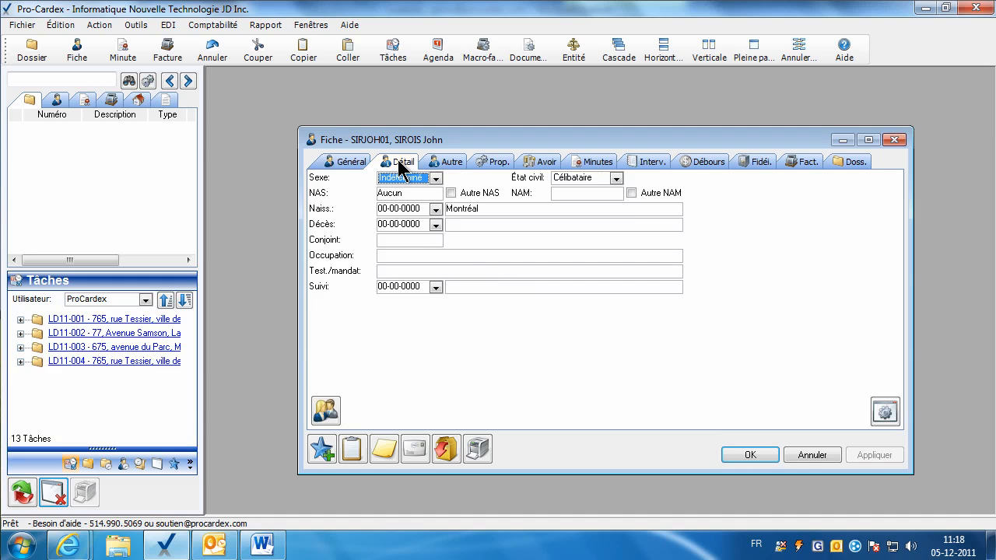
Set the client's sex to Masculin and marital status to Marié(e).
click(436, 179)
click(410, 206)
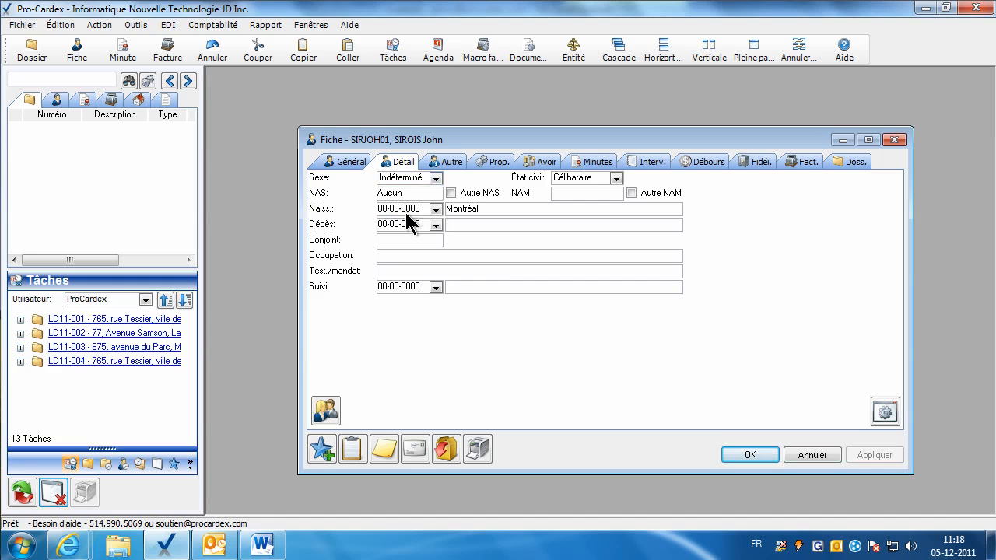
click(618, 178)
click(575, 238)
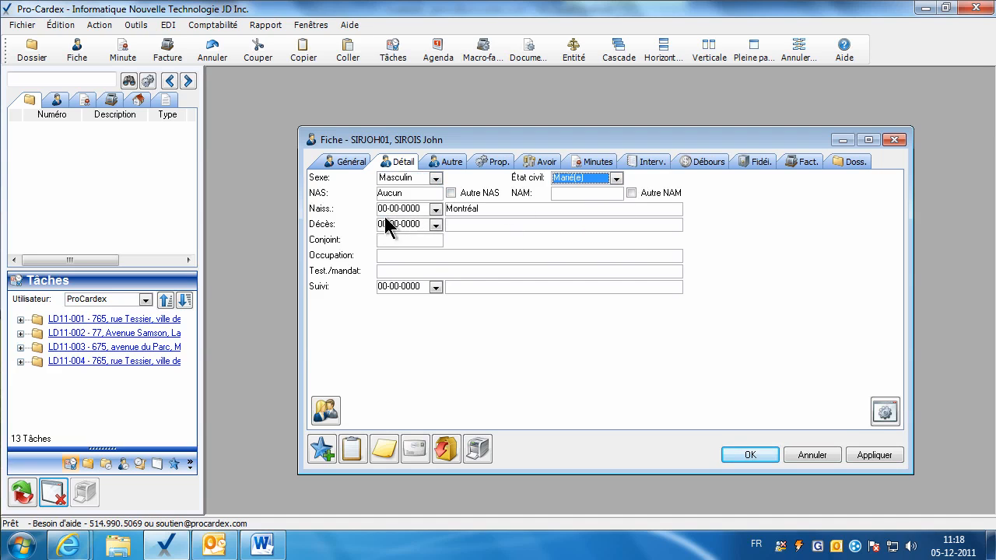
Try a social insurance number, then restore NAS to Aucun after the invalid-number warning.
click(402, 193)
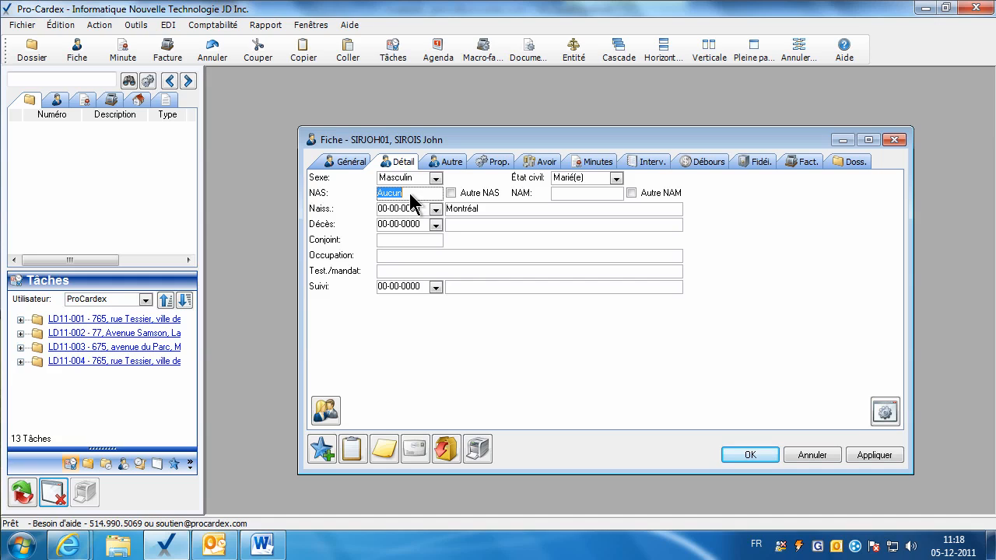
text(8786477655)
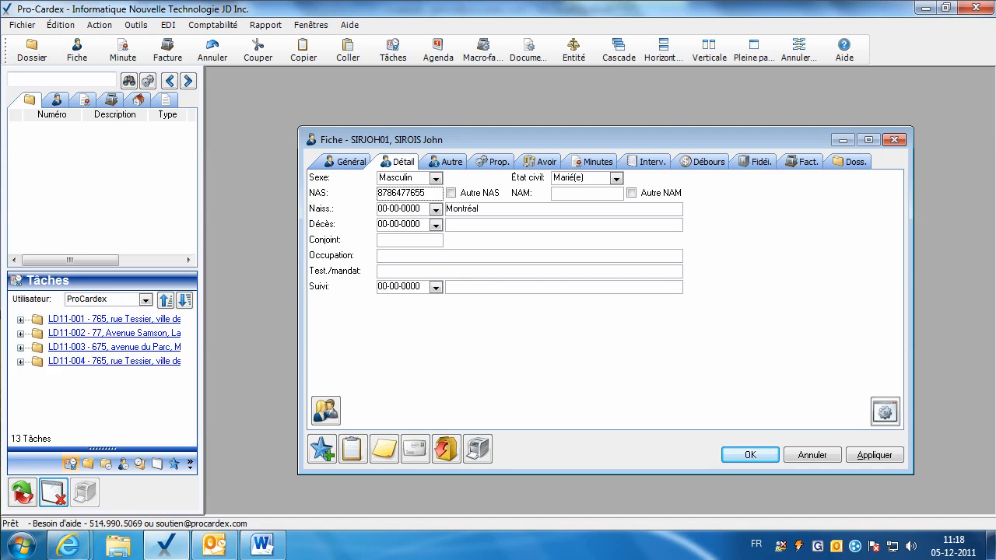
click(500, 229)
click(850, 460)
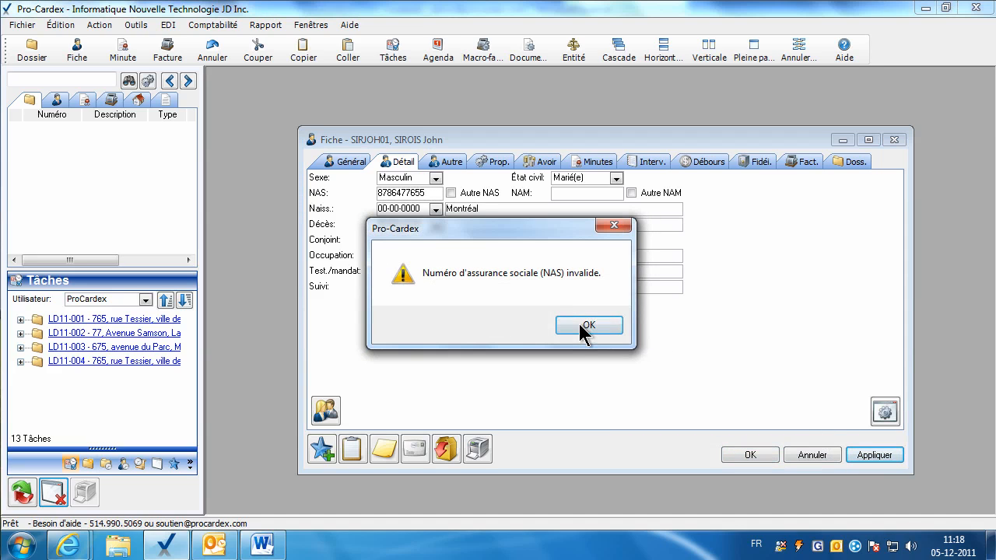
click(582, 327)
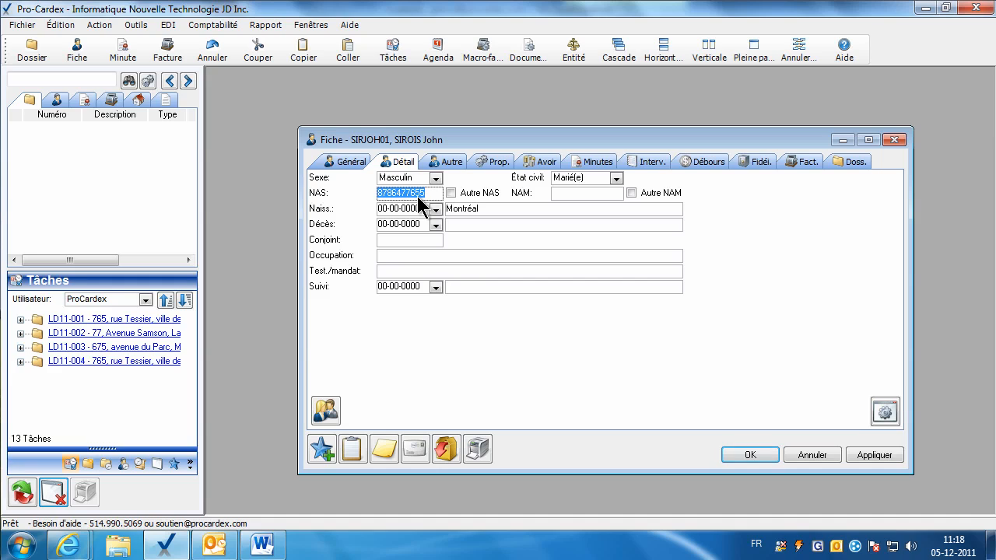
text(Aucun)
click(853, 459)
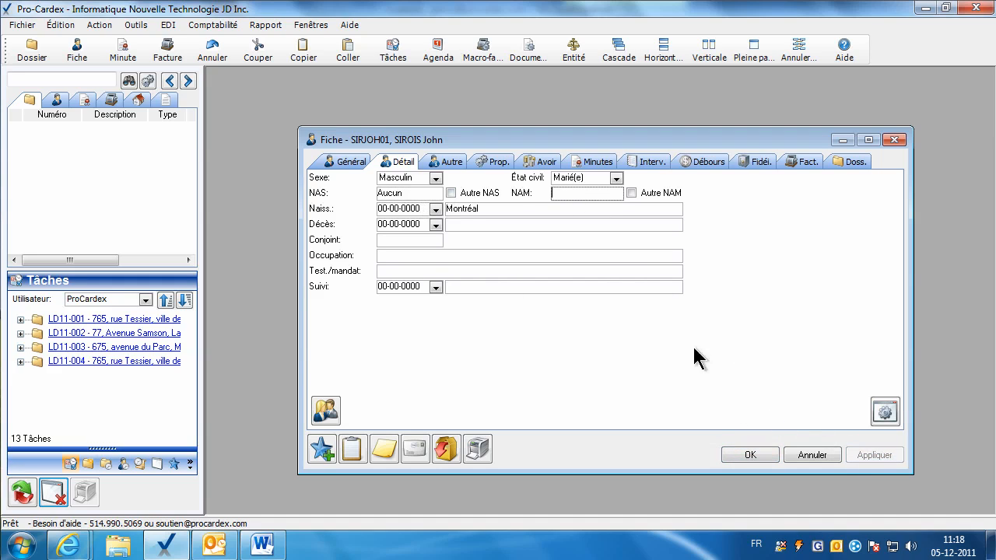
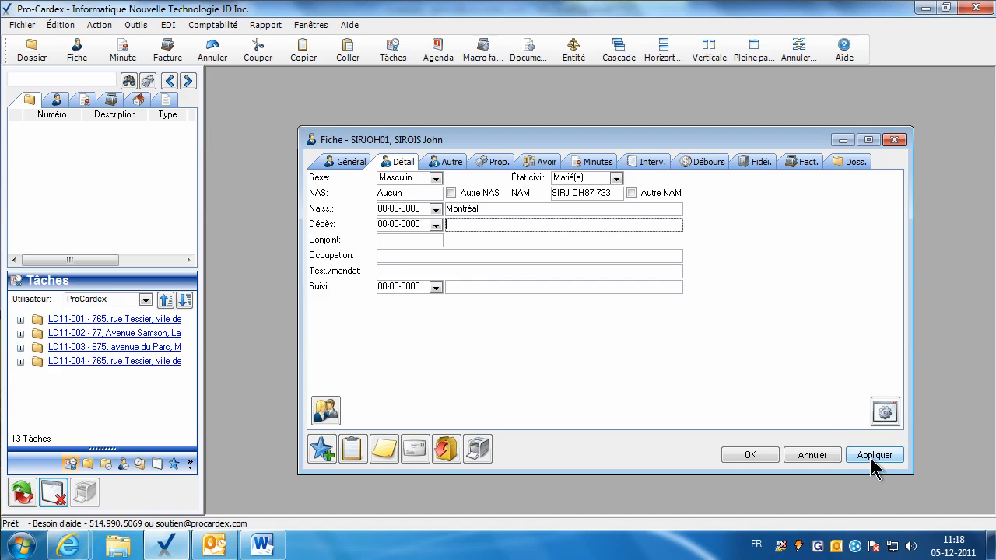
click(869, 457)
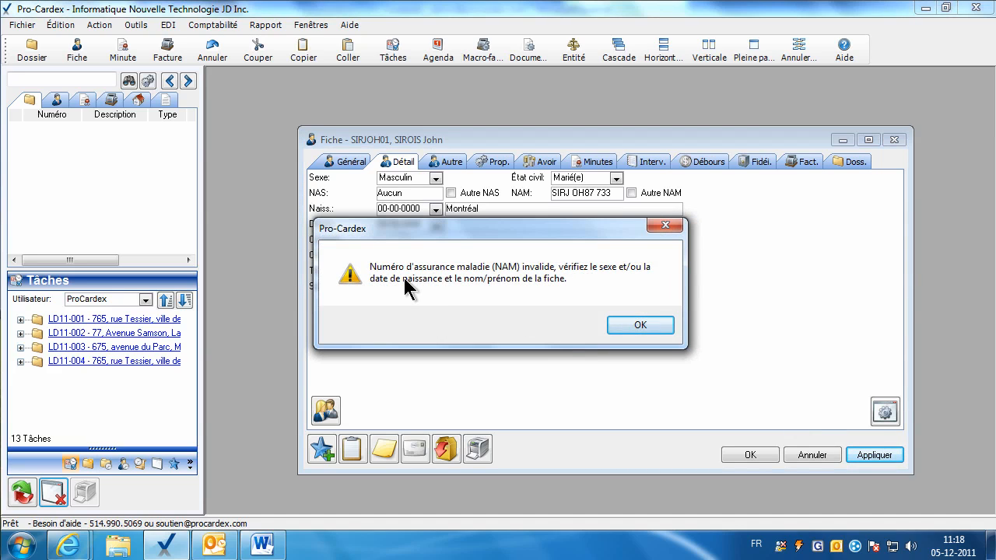
click(638, 326)
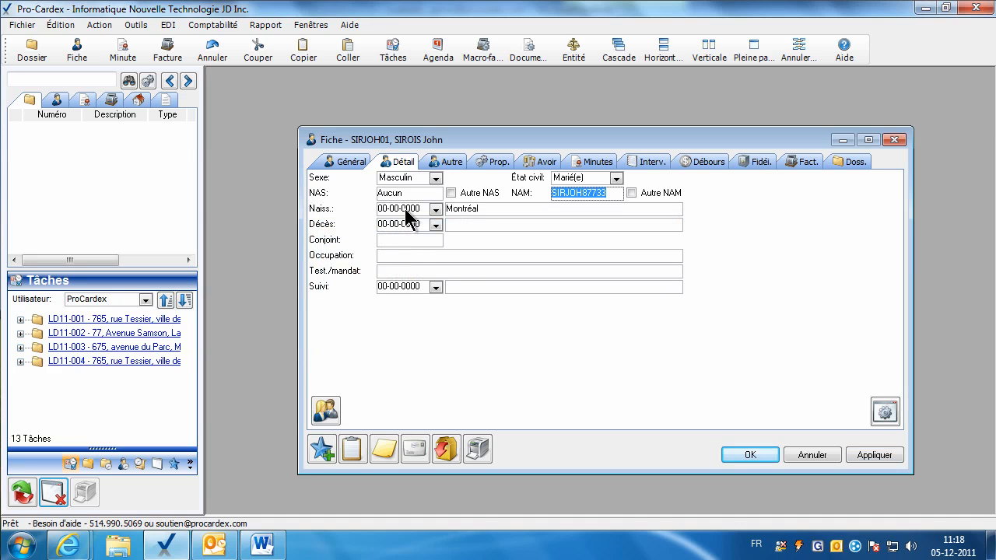
key(Delete)
click(404, 209)
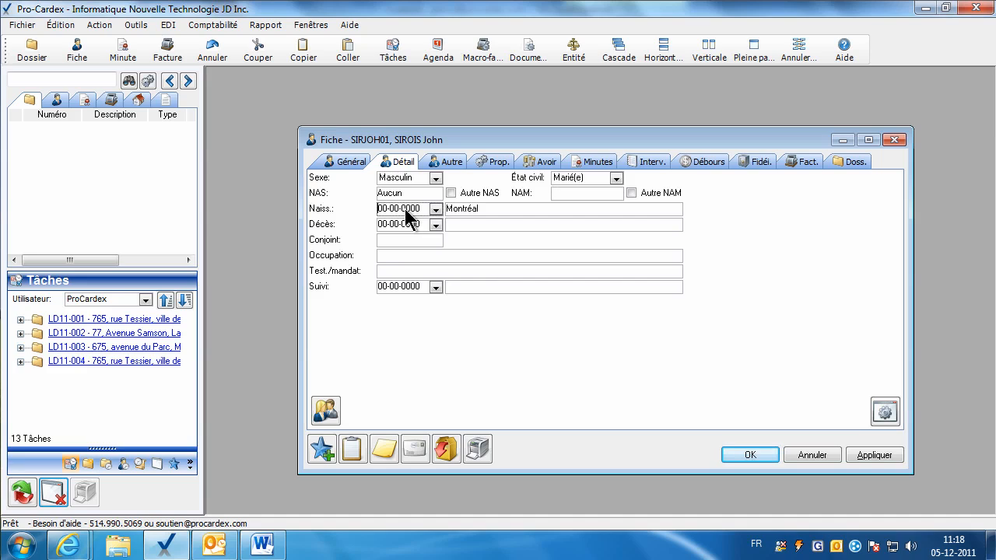
text(2-03-1970)
click(435, 209)
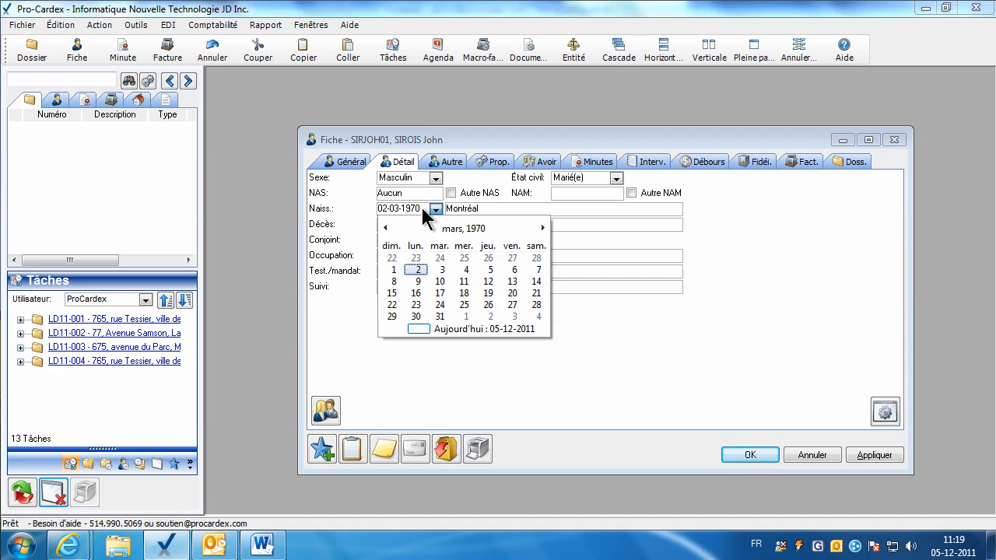
click(422, 209)
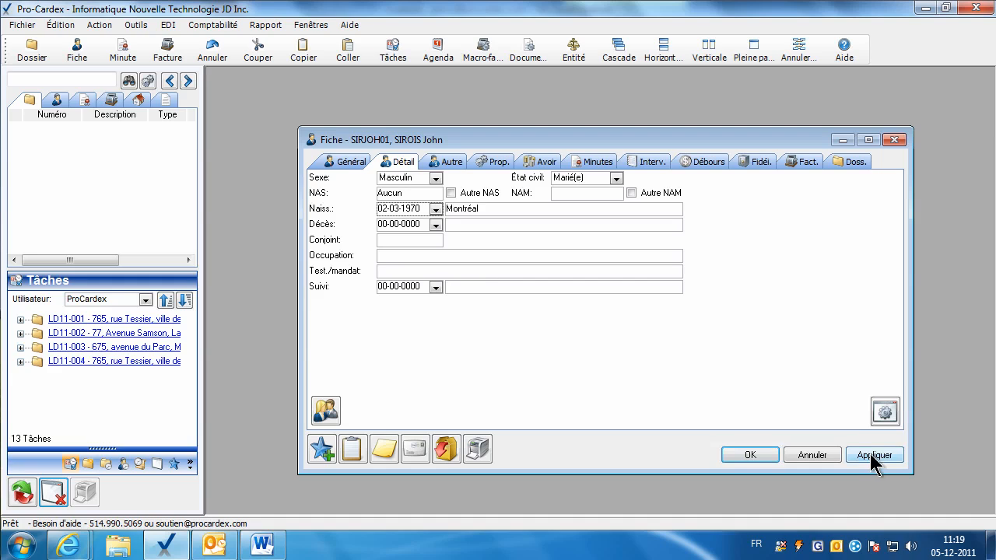
click(870, 453)
double_click(457, 208)
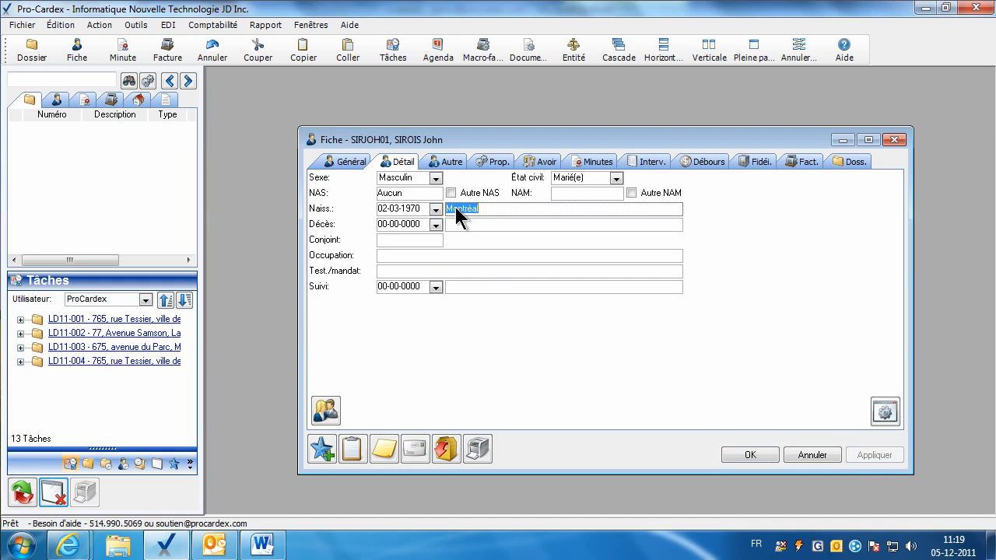
Enter mécanicien as the client's occupation.
click(394, 255)
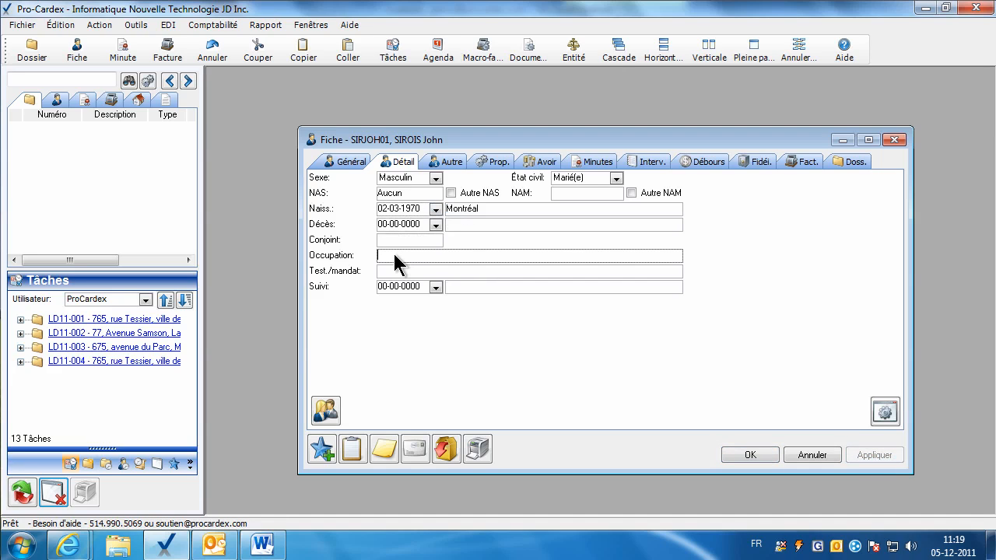
text(mécanicien)
click(399, 271)
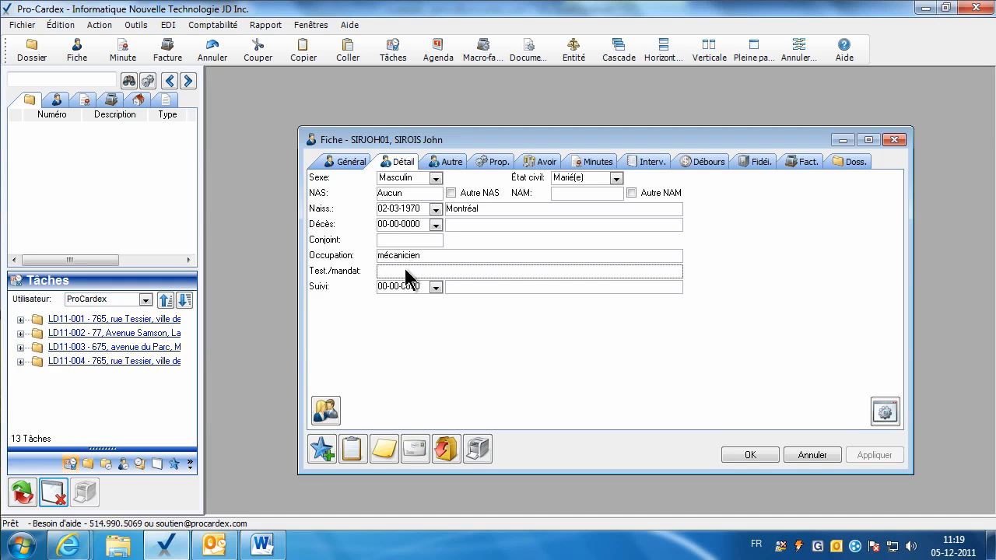
click(402, 194)
click(401, 272)
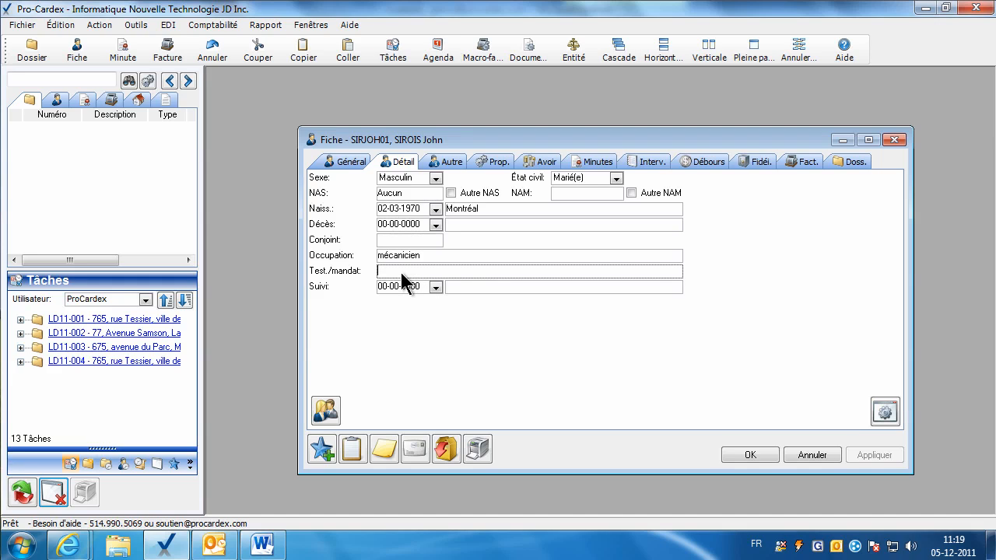
click(451, 163)
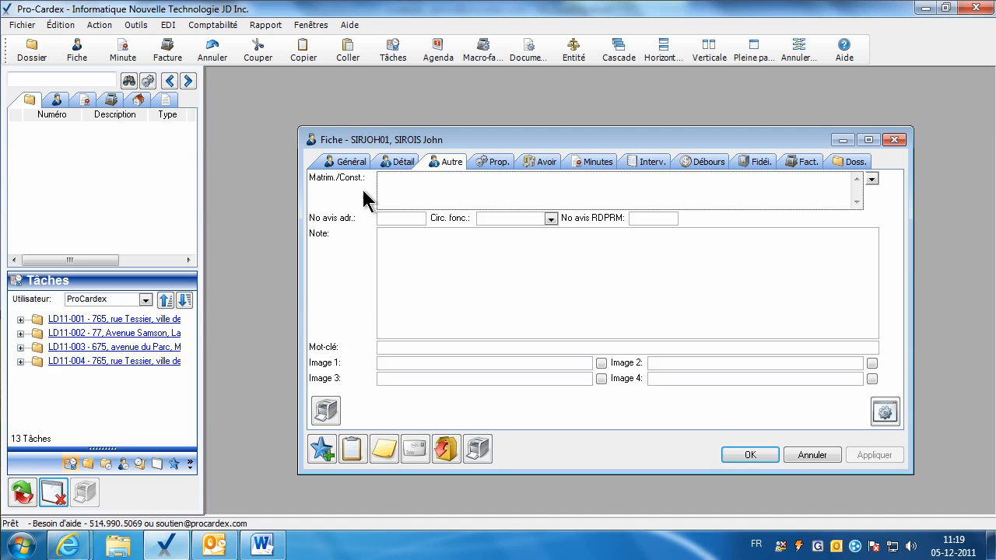
Insert the community-property marriage clause into the matrimonial details, then save and close the card.
click(871, 179)
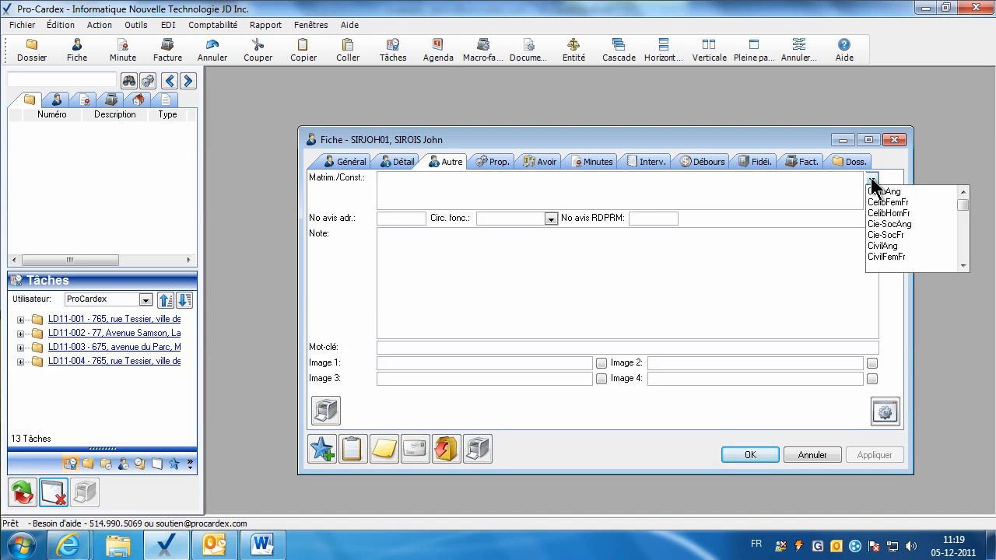
click(963, 266)
click(963, 265)
click(962, 266)
click(962, 265)
click(895, 256)
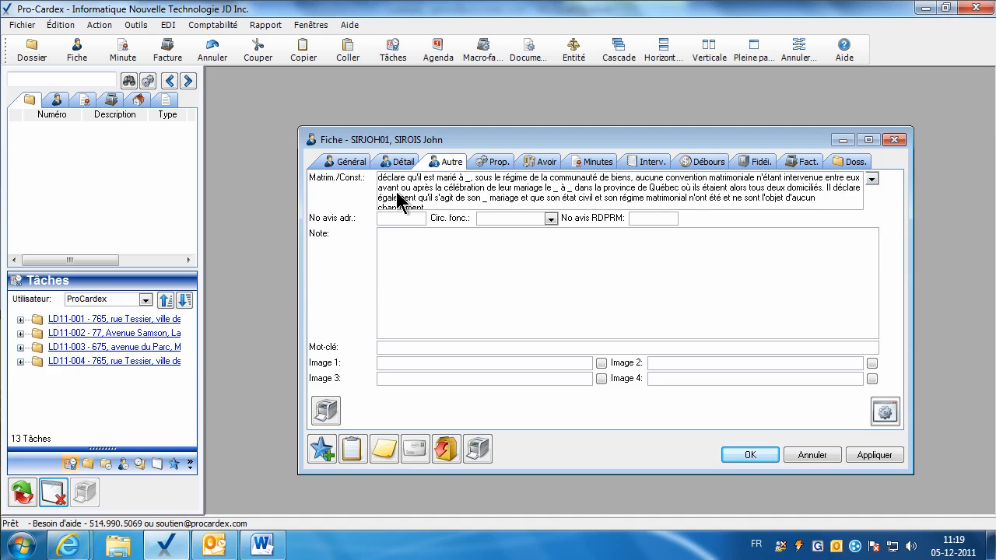
click(469, 194)
click(472, 194)
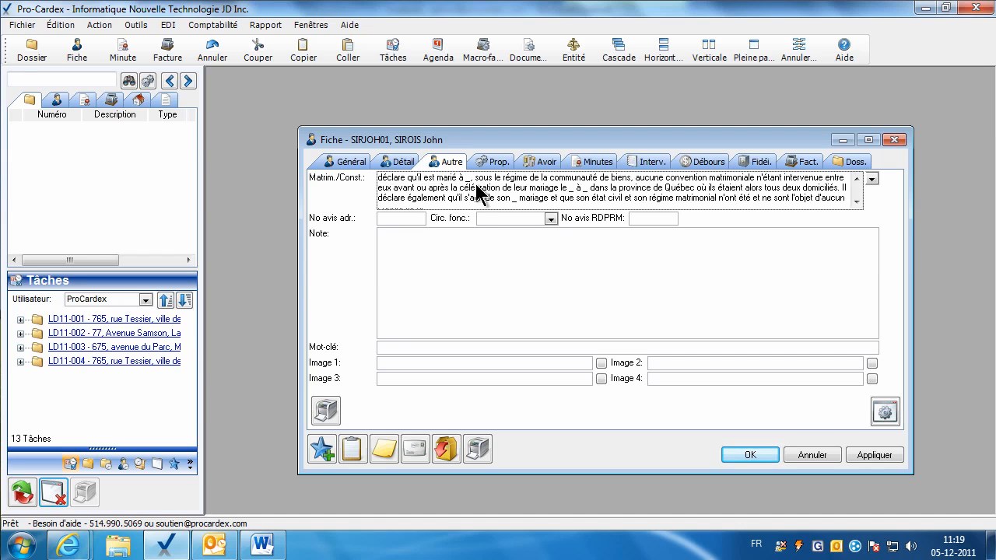
click(498, 348)
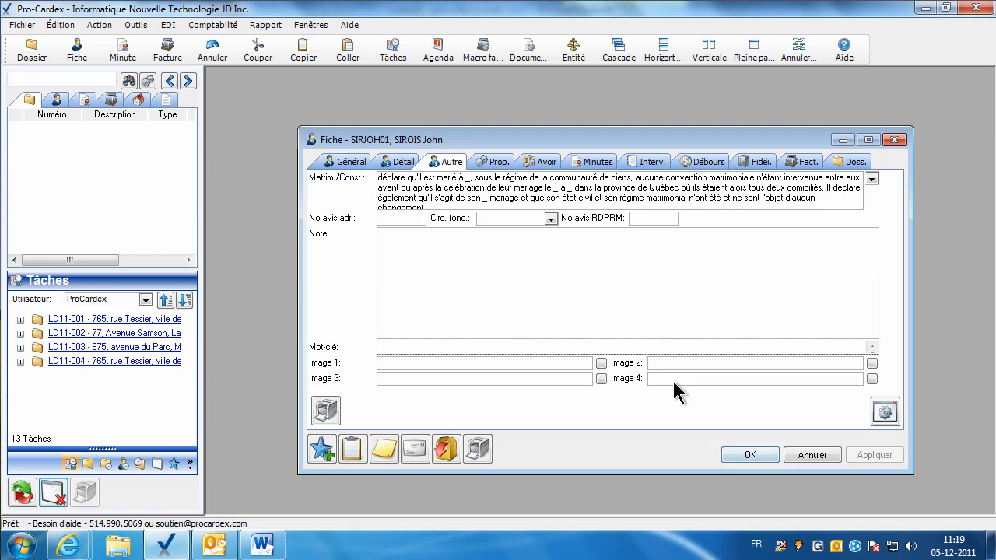
click(731, 452)
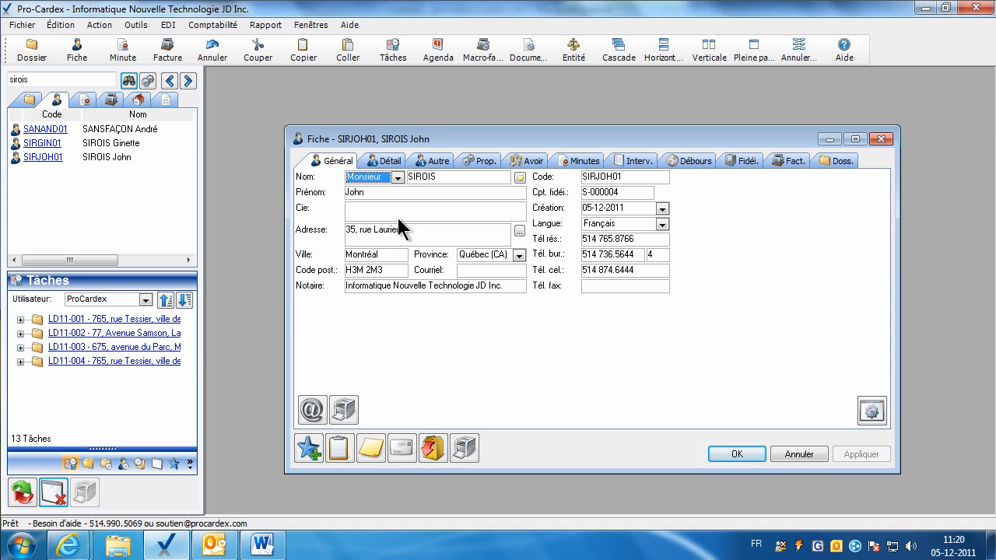
From the husband's Détail page, create a new linked card for his spouse.
click(389, 163)
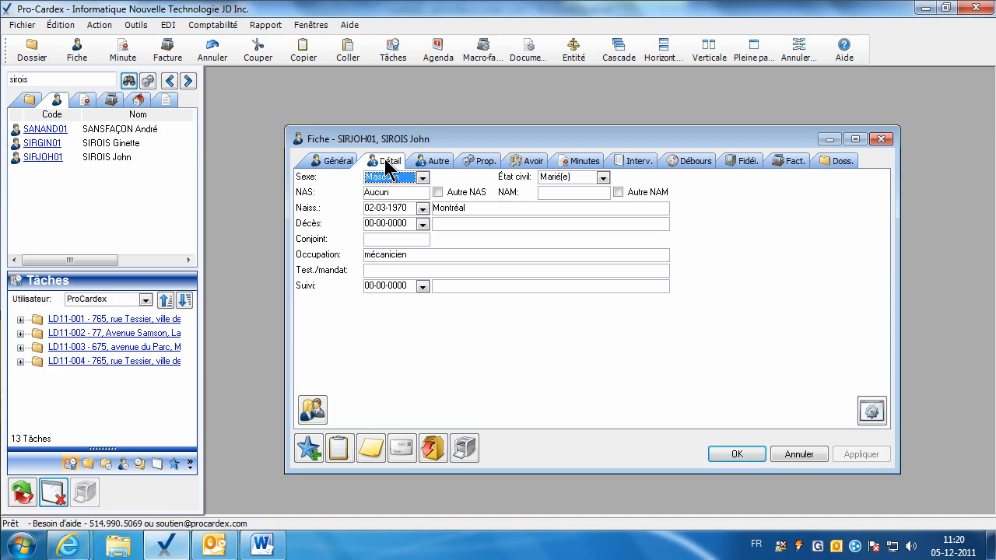
click(315, 409)
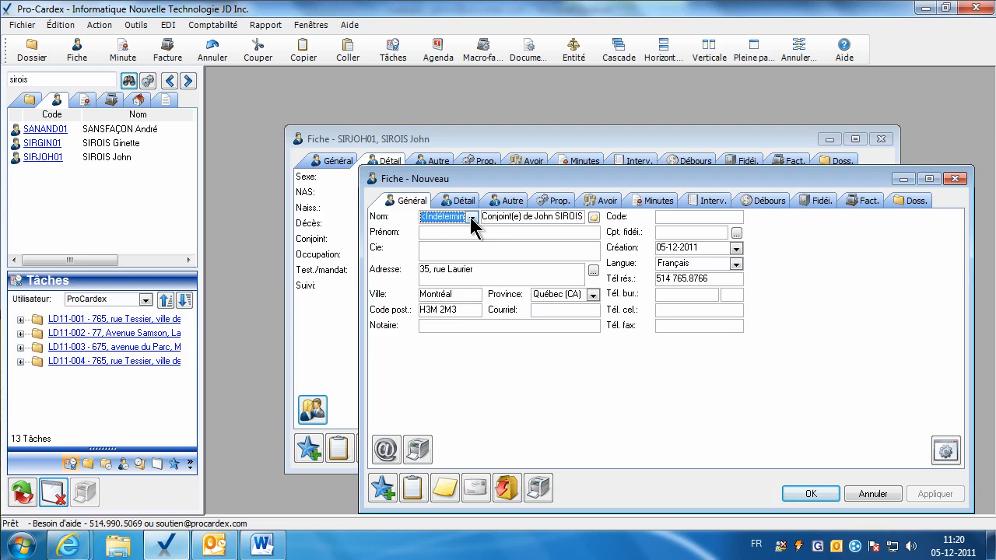
Set the spouse's salutation to Madame and enter her surname and first name.
click(471, 218)
click(442, 240)
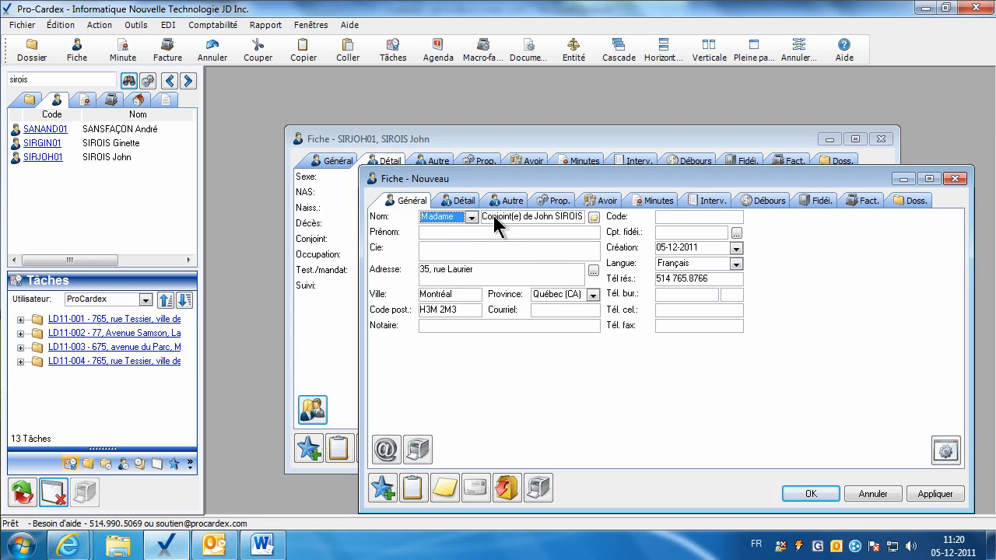
click(496, 222)
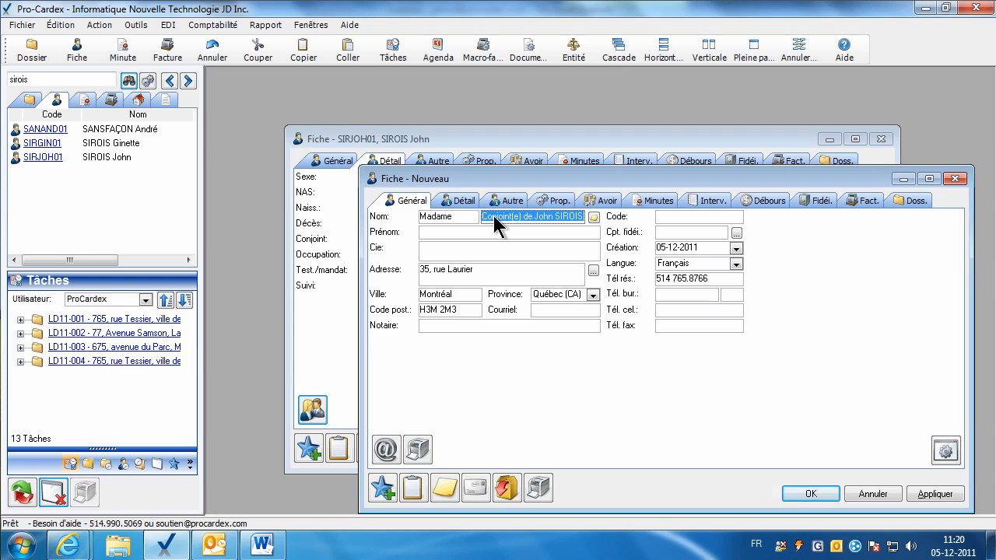
key(Tab)
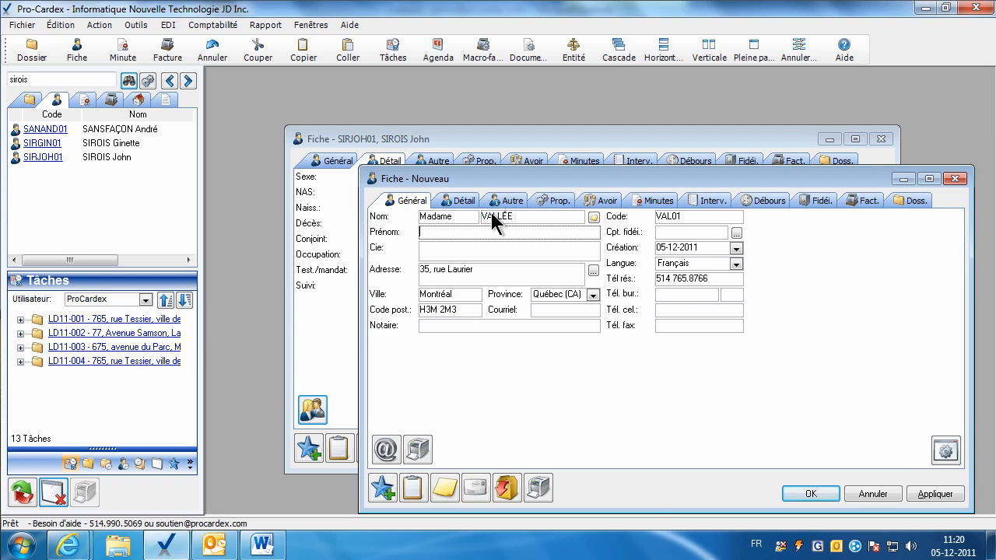
key(Tab)
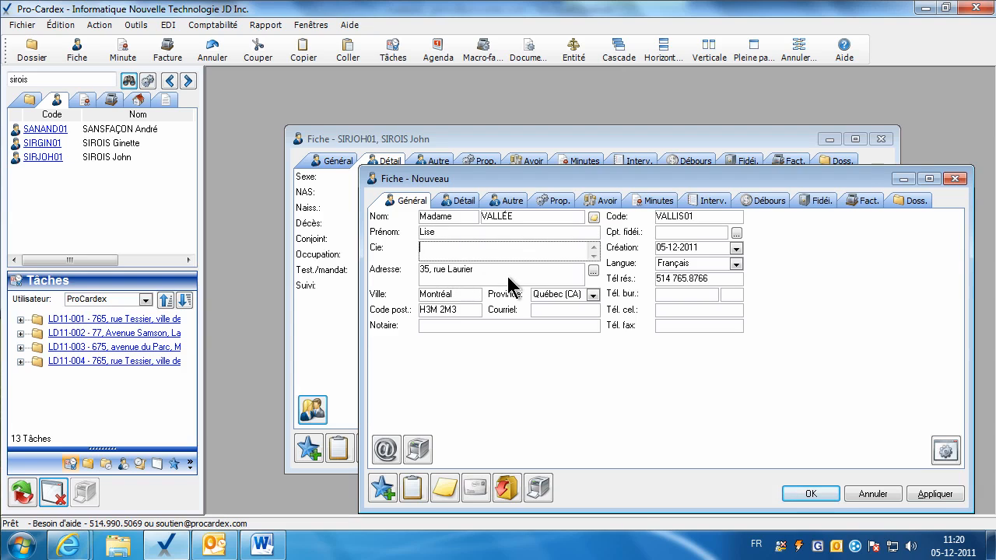
key(Tab)
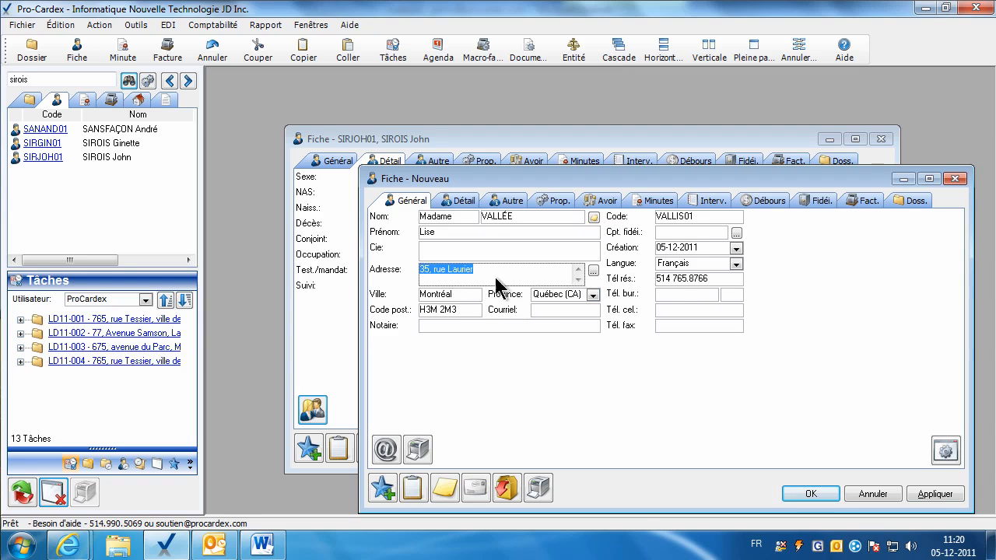
Enter the spouse's cell phone number and save her card.
click(674, 282)
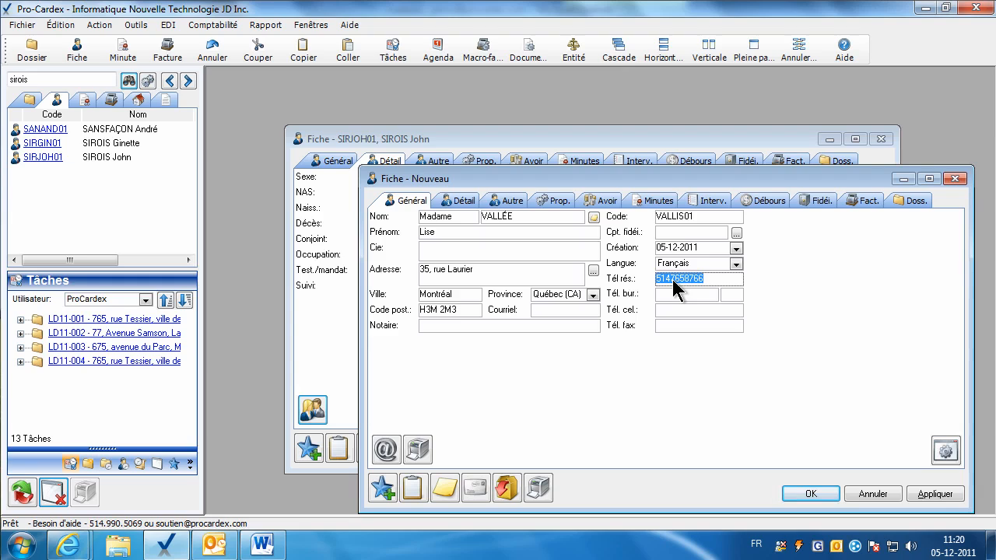
click(661, 310)
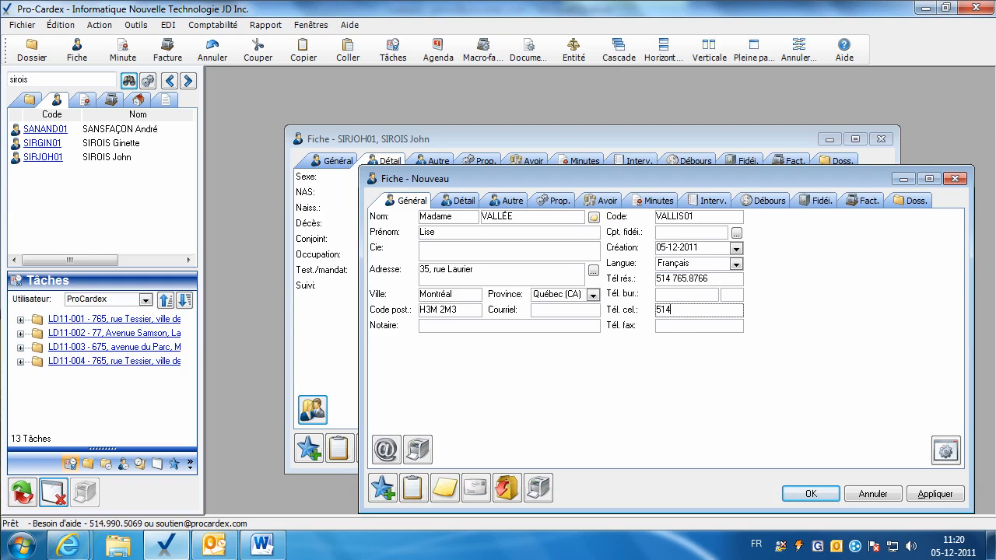
click(582, 277)
click(700, 309)
click(721, 311)
text(8)
click(919, 490)
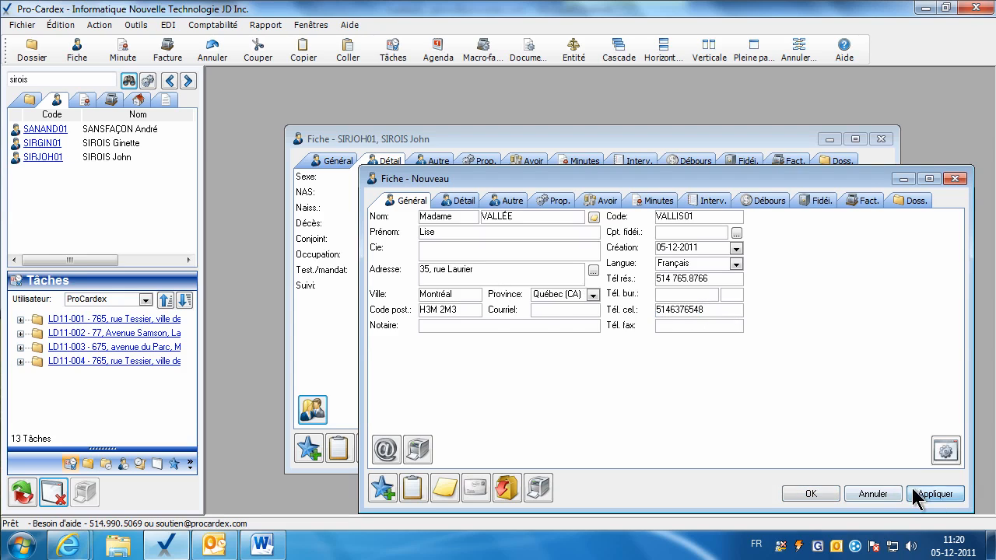
Enter infirmière as the spouse's occupation on her Détail page.
click(458, 201)
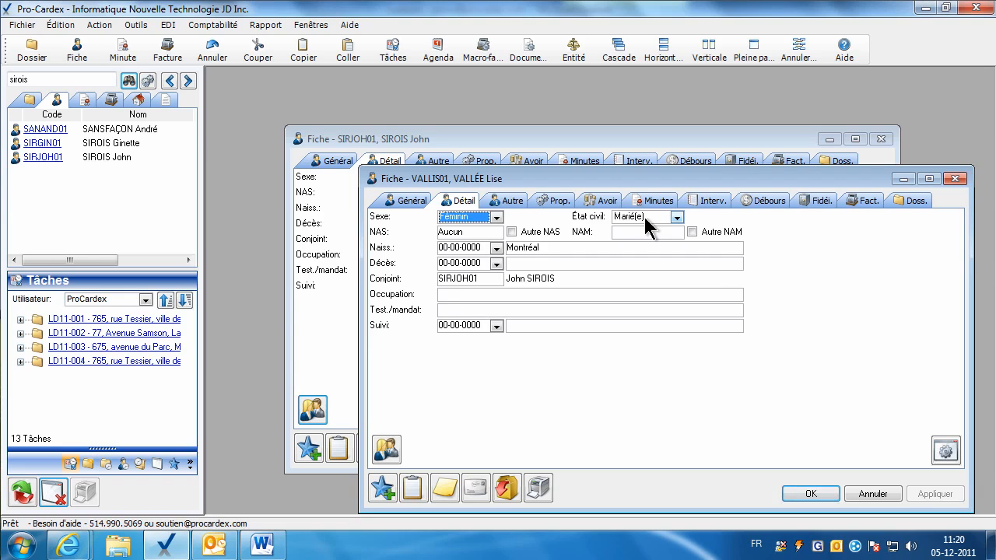
double_click(466, 279)
click(448, 295)
text(infir)
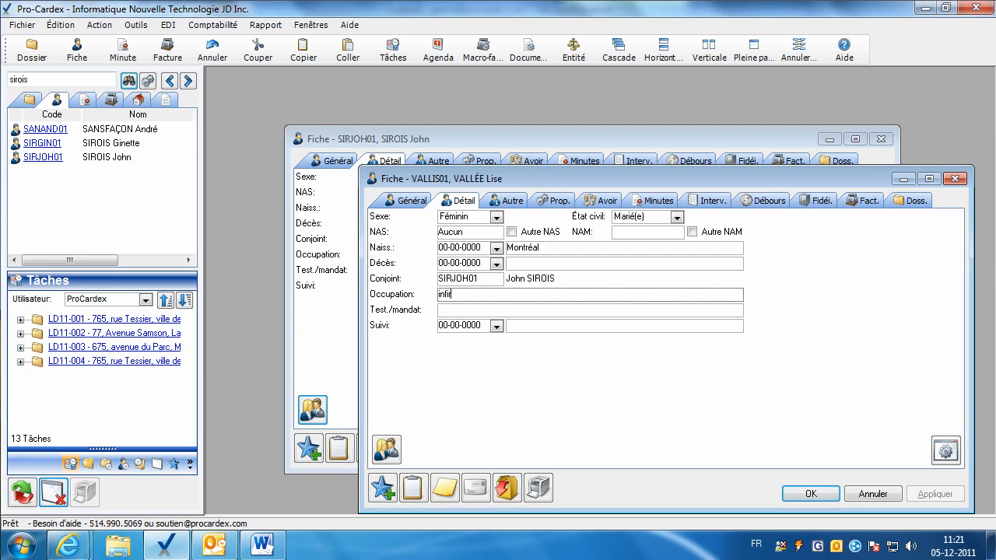
text(mièerre)
key(Tab)
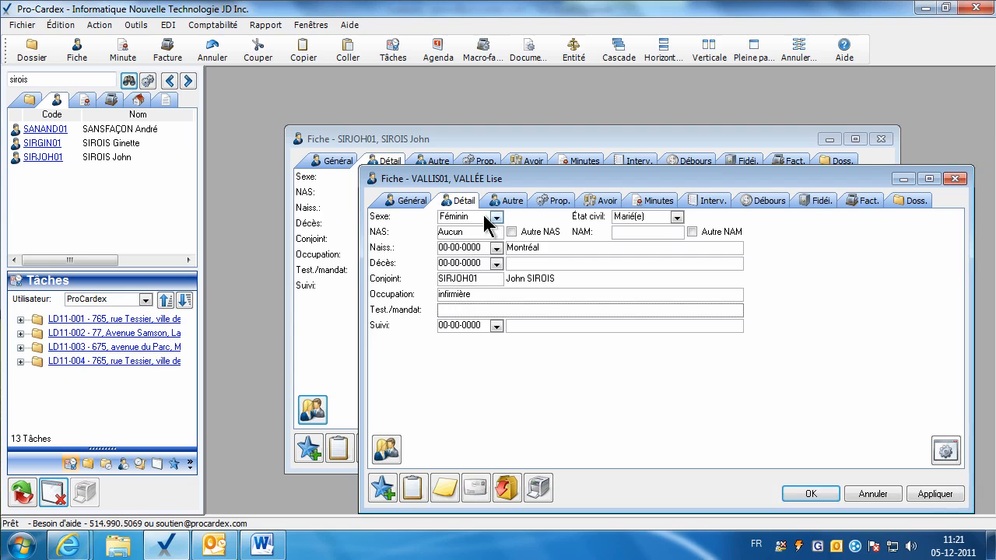
click(506, 202)
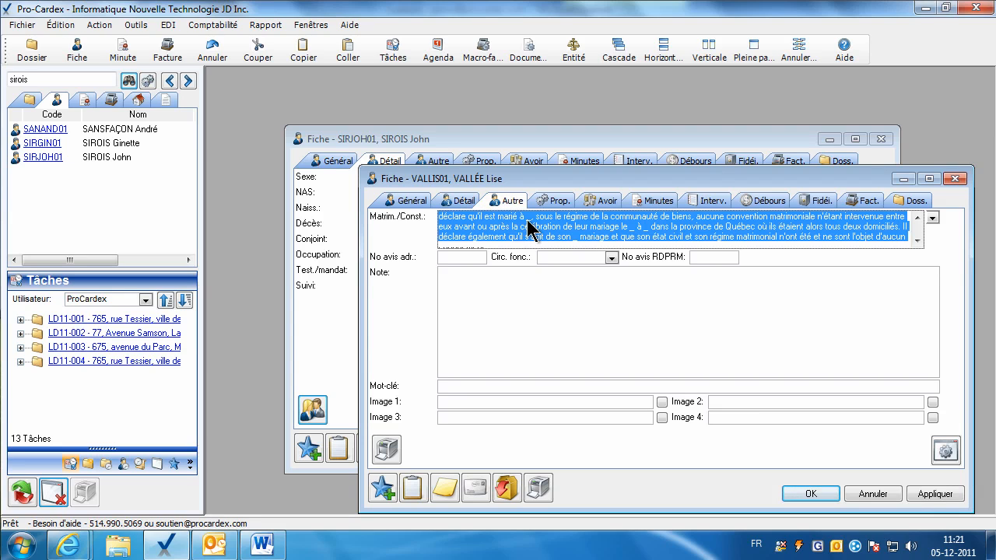
click(524, 221)
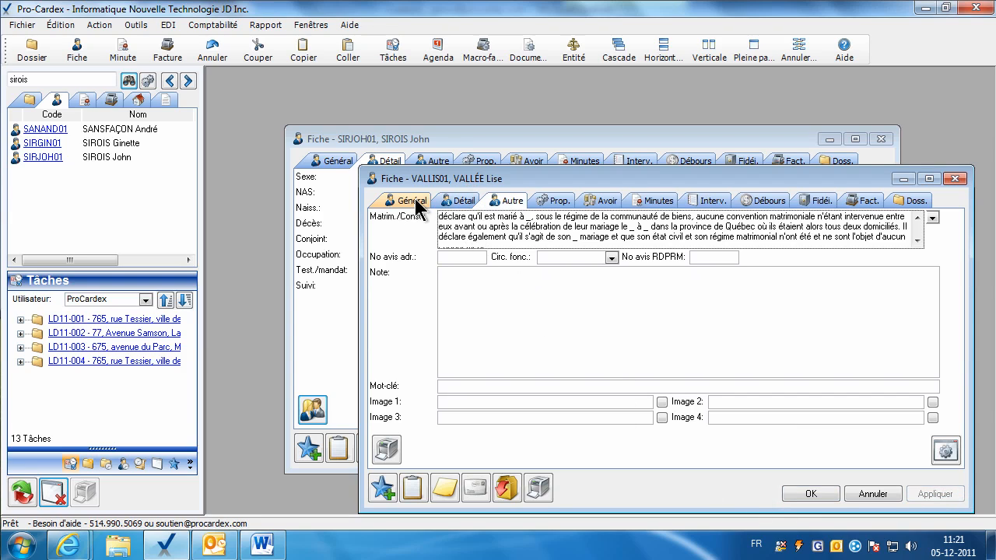
click(447, 202)
drag(469, 184, 448, 173)
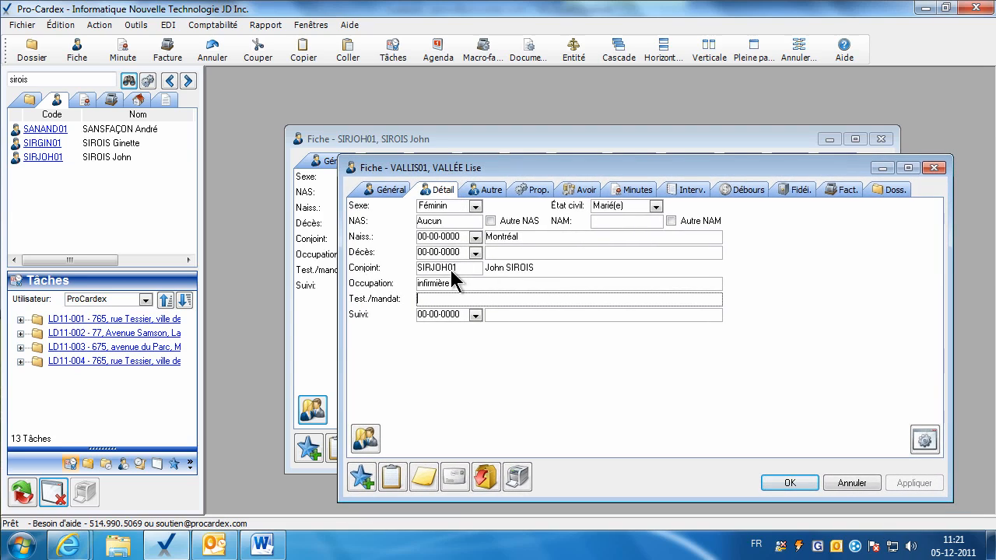
Clear the spouse card's Conjoint code, then save and close it.
double_click(451, 272)
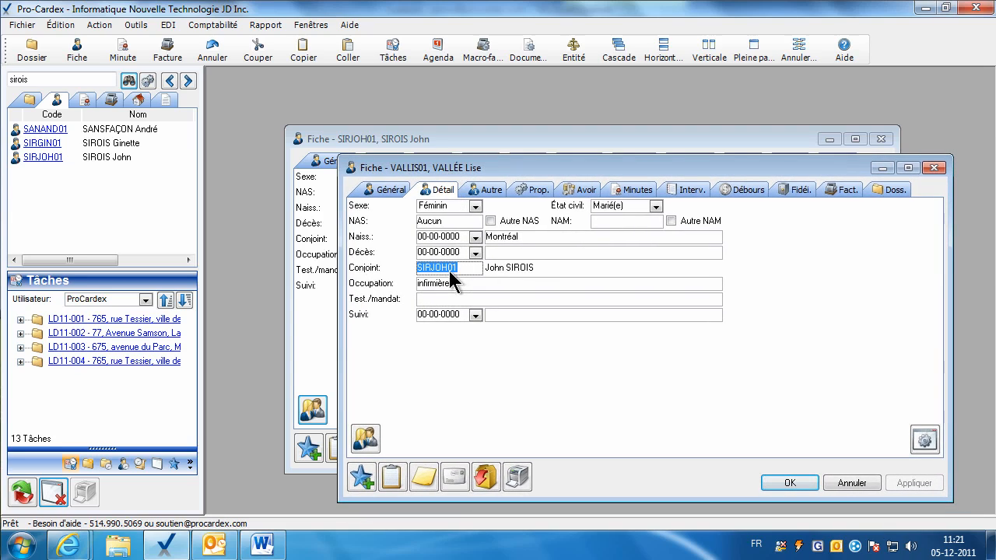
key(Delete)
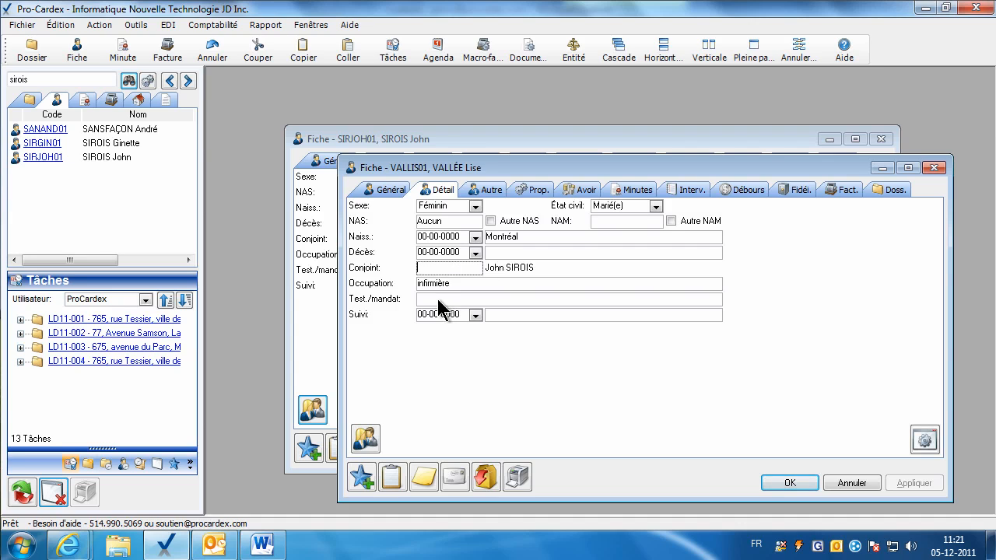
click(782, 484)
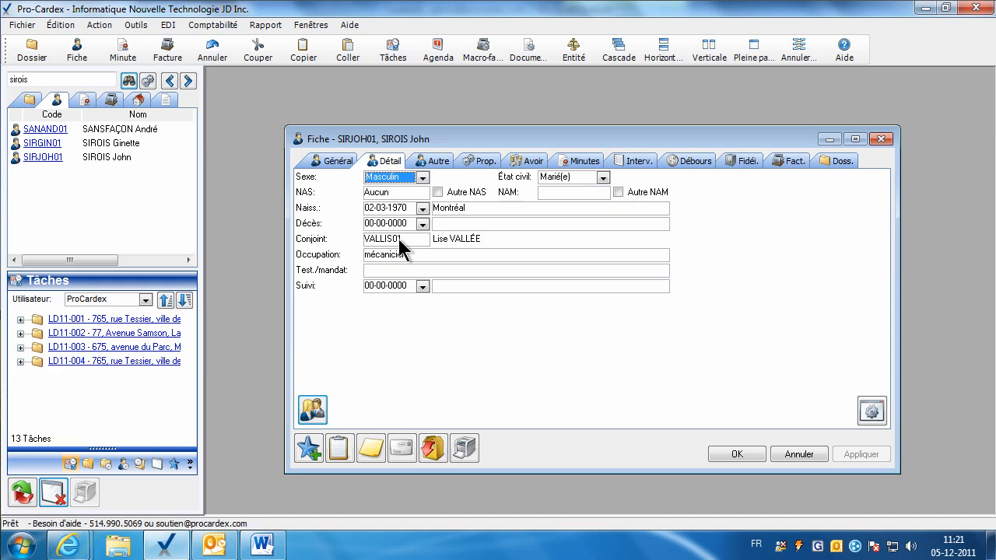
Link the spouse record into the husband's Conjoint field via a surname search, then save and close.
double_click(399, 240)
key(Delete)
click(539, 271)
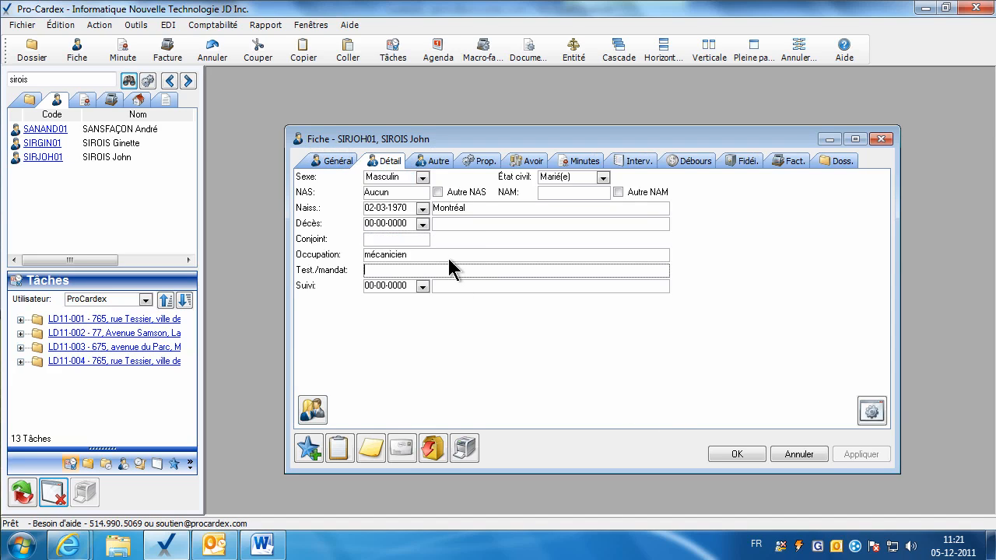
click(417, 240)
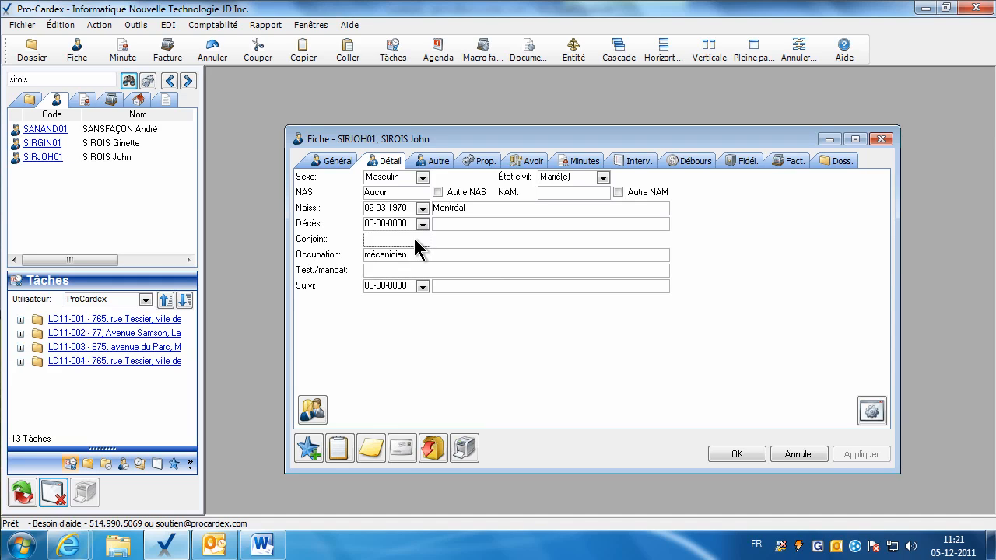
click(33, 79)
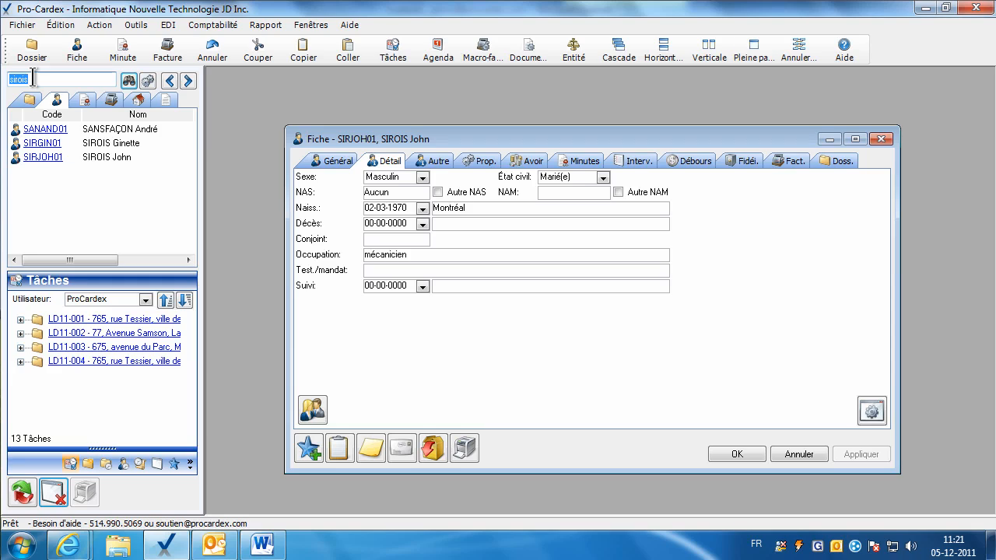
text(valle)
key(Return)
drag(38, 128, 384, 241)
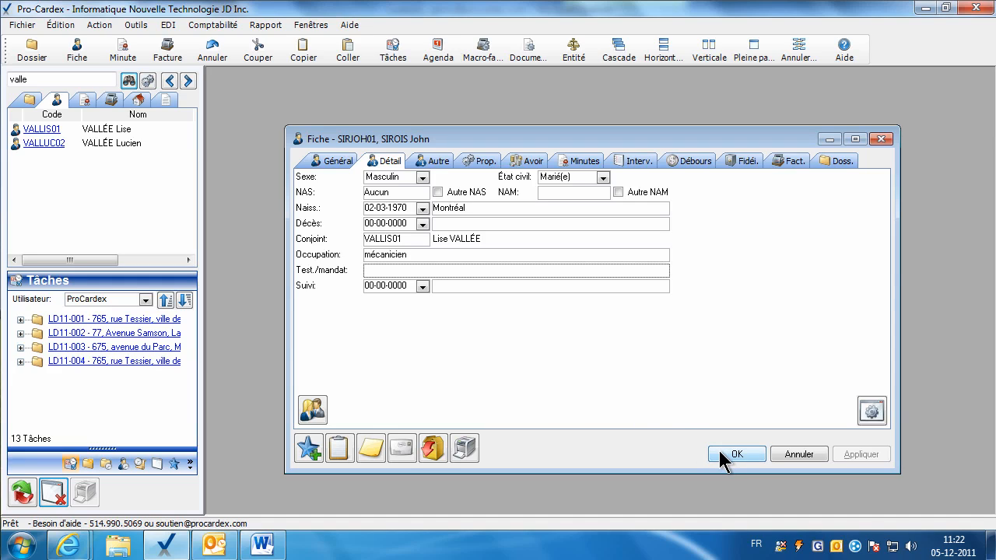
click(719, 451)
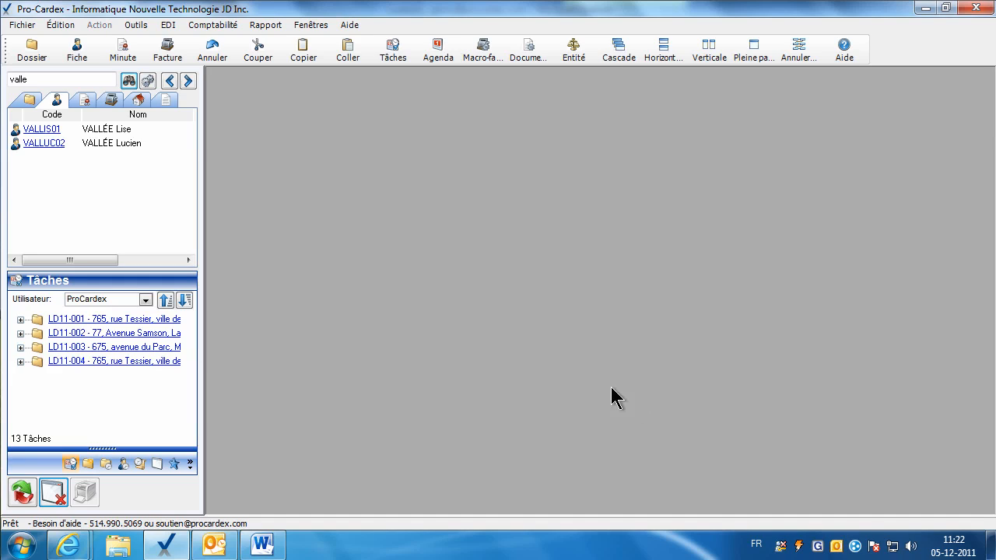
Start a new client card for CONSTRUCTION JOLY INC. with its street address and postal code.
click(77, 48)
drag(500, 222, 354, 146)
click(360, 215)
text(CONSTRUCTION)
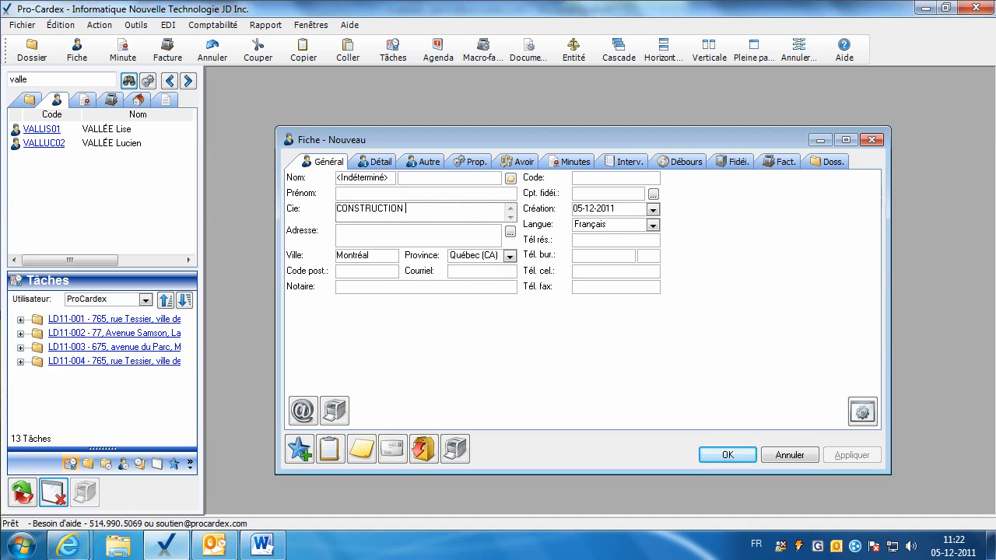
text( JOLY INC.)
key(Tab)
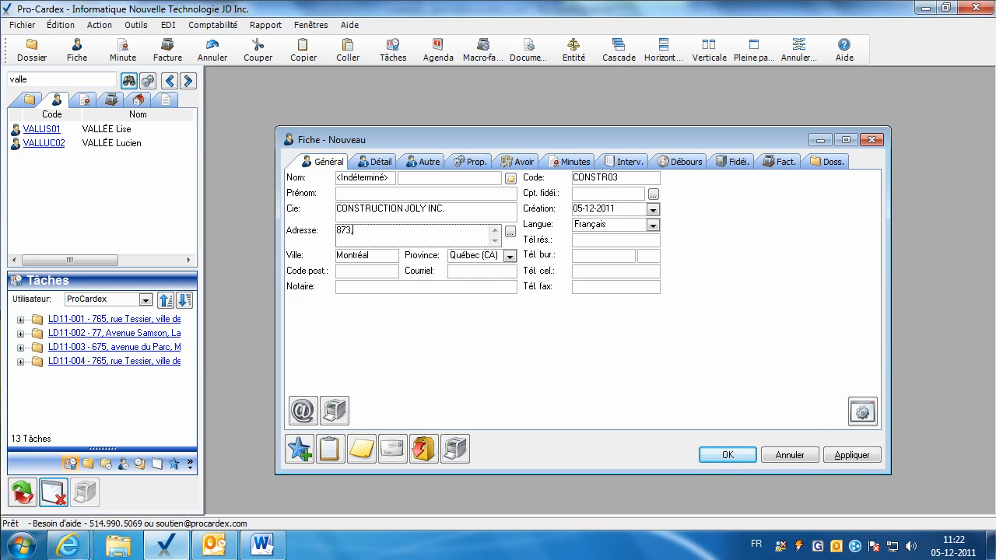
key(Tab)
key(Tab)
key(Tab)
text(H3M 2)
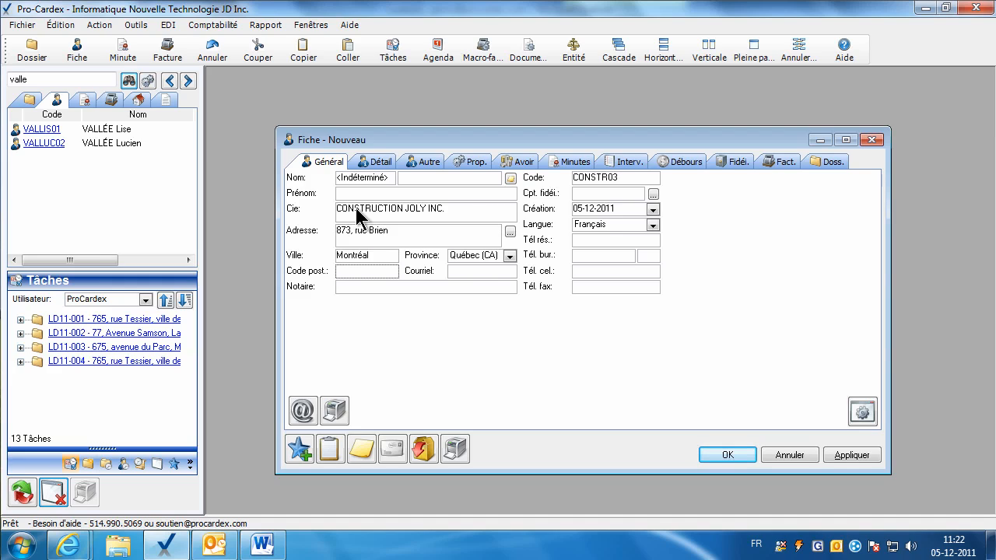
text(M4)
Enter the company's office and fax phone numbers.
click(457, 216)
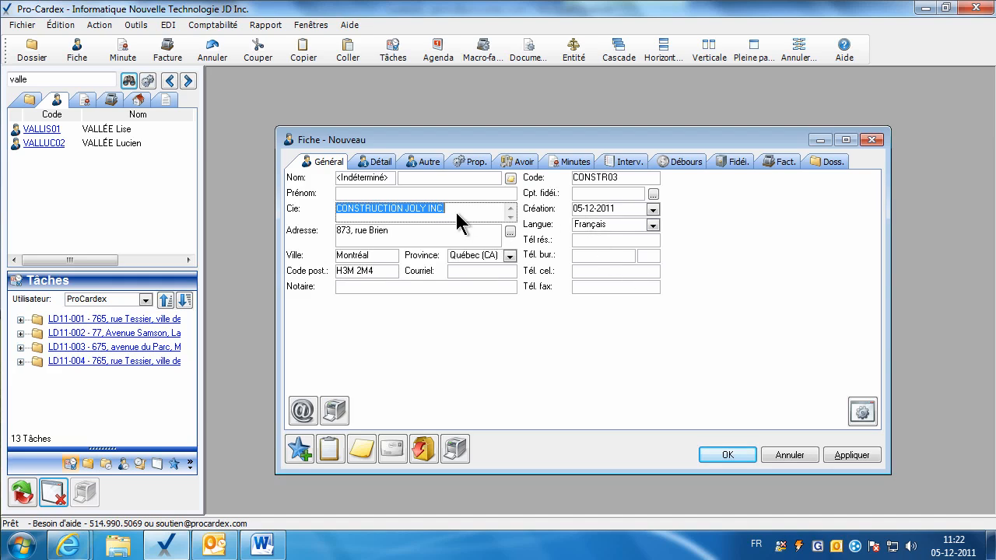
click(589, 255)
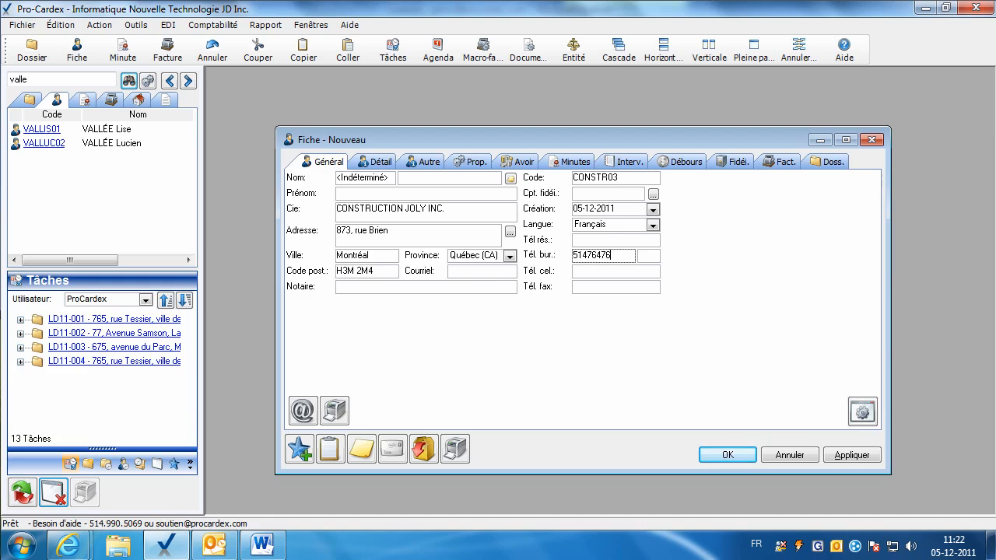
click(591, 287)
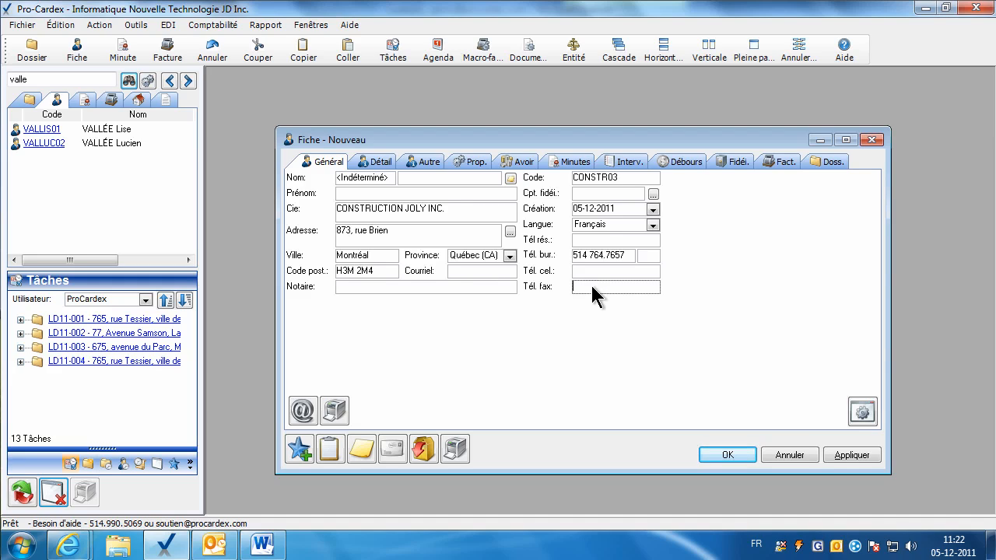
Save CONSTR03, insert the Cie-SocFr French company clause into Matrim./Const., and apply it.
click(834, 459)
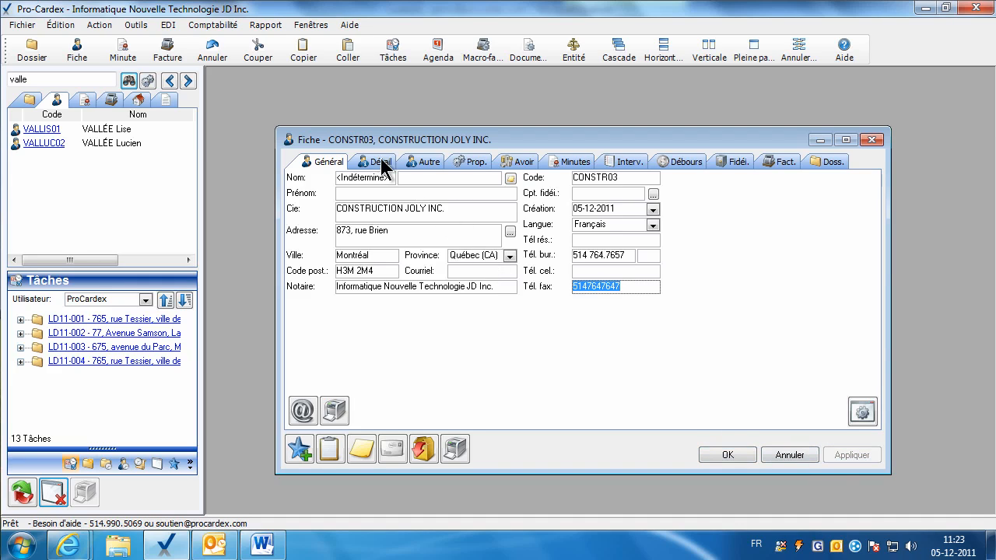
click(381, 165)
click(426, 164)
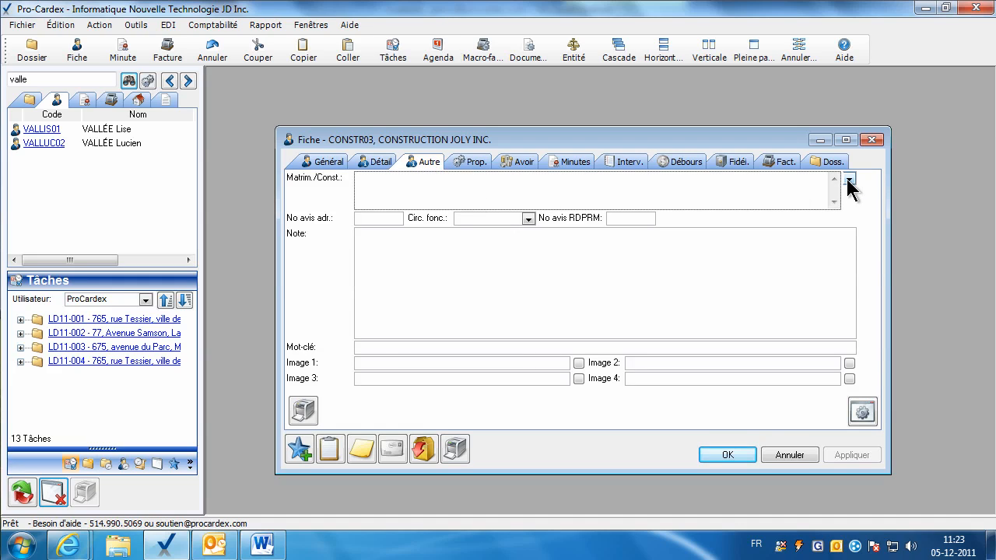
click(847, 179)
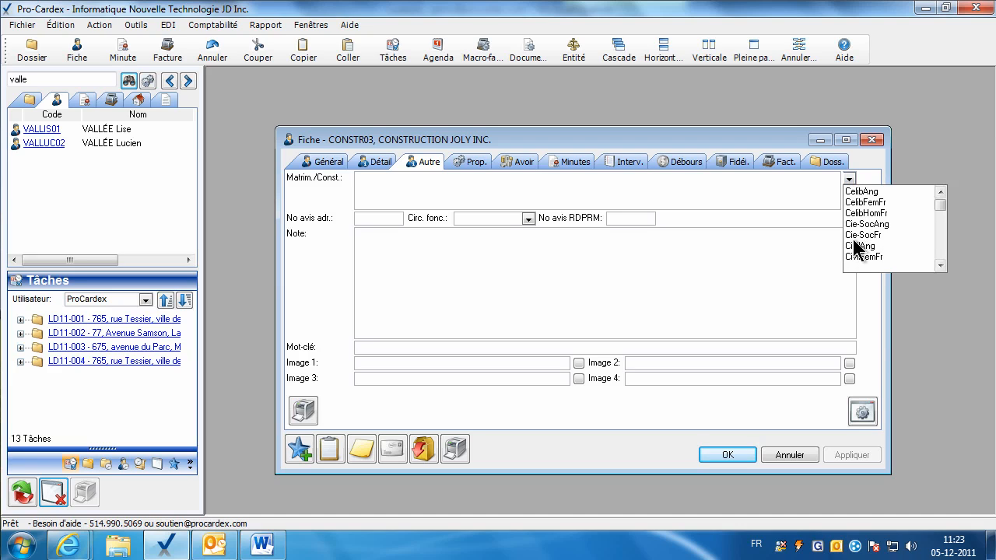
key(Down)
key(Down)
key(Down)
key(Down)
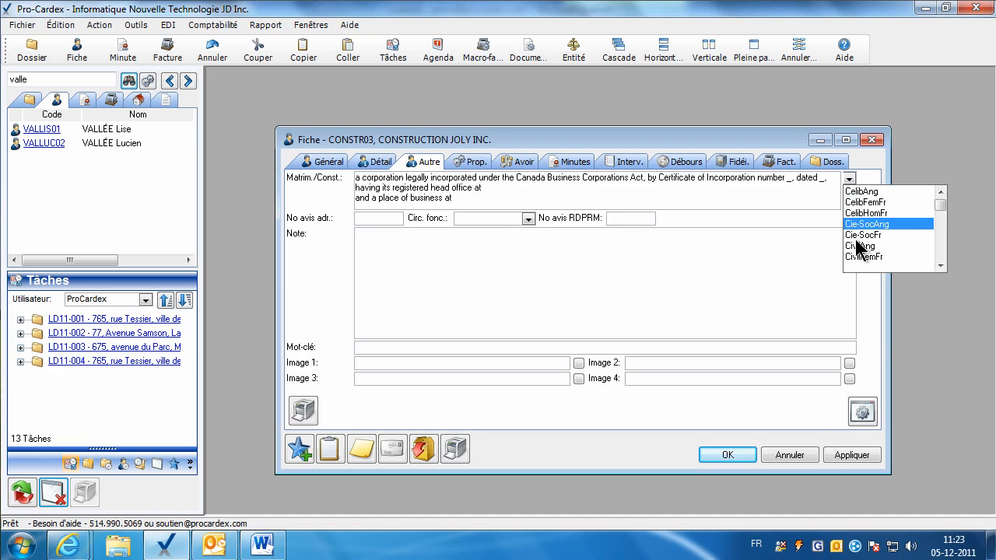
key(Down)
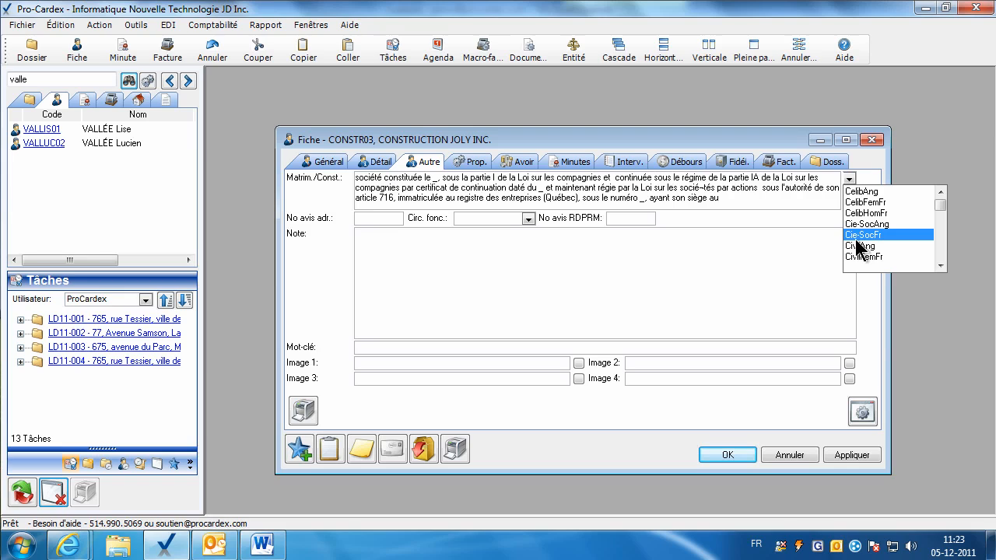
click(854, 236)
click(460, 190)
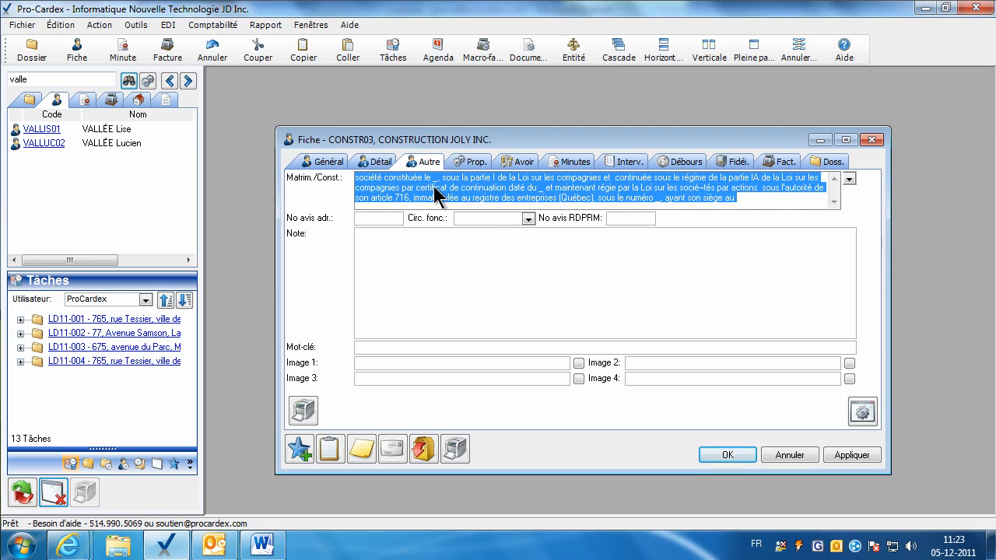
click(567, 202)
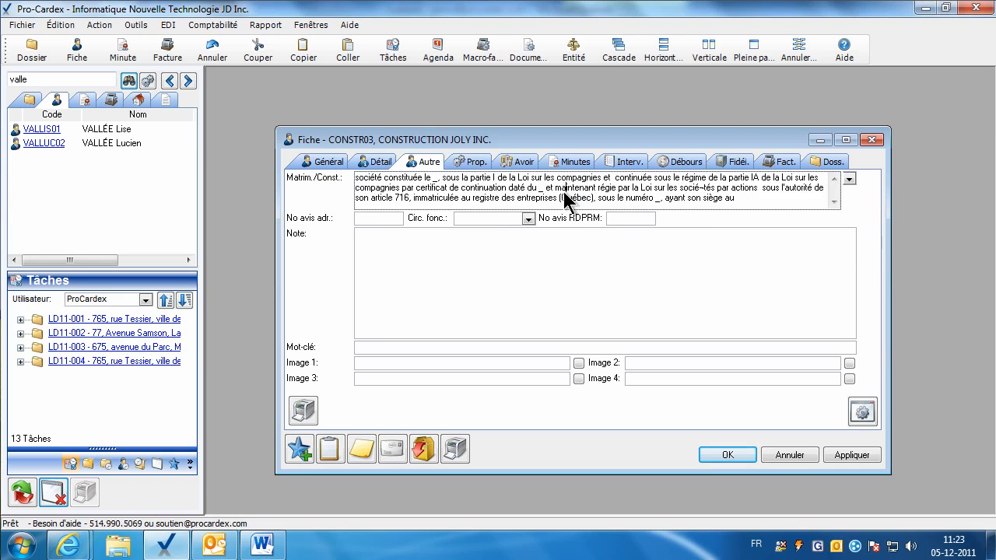
click(852, 455)
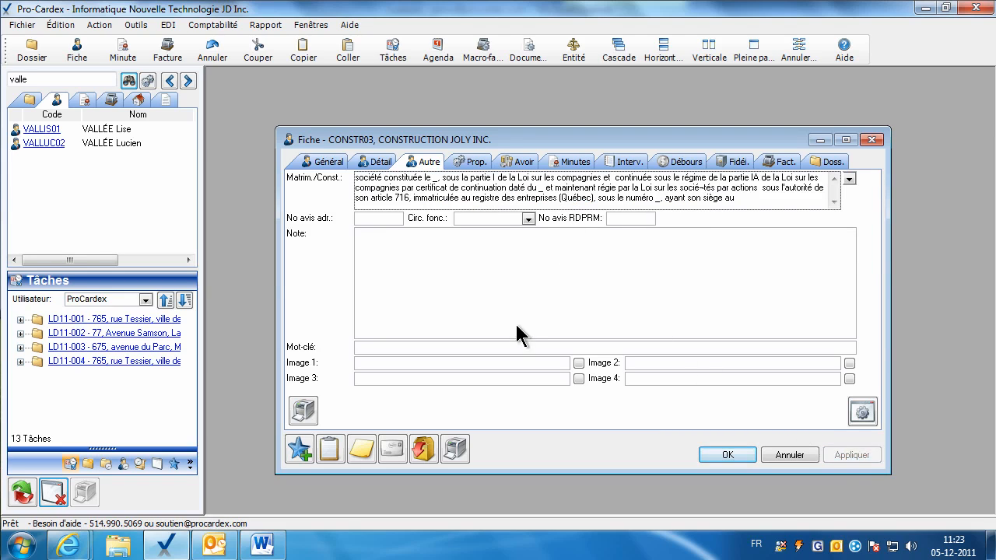
Set the fiche type to Corporatif and link an existing client fiche as Actionnaire1.
click(469, 163)
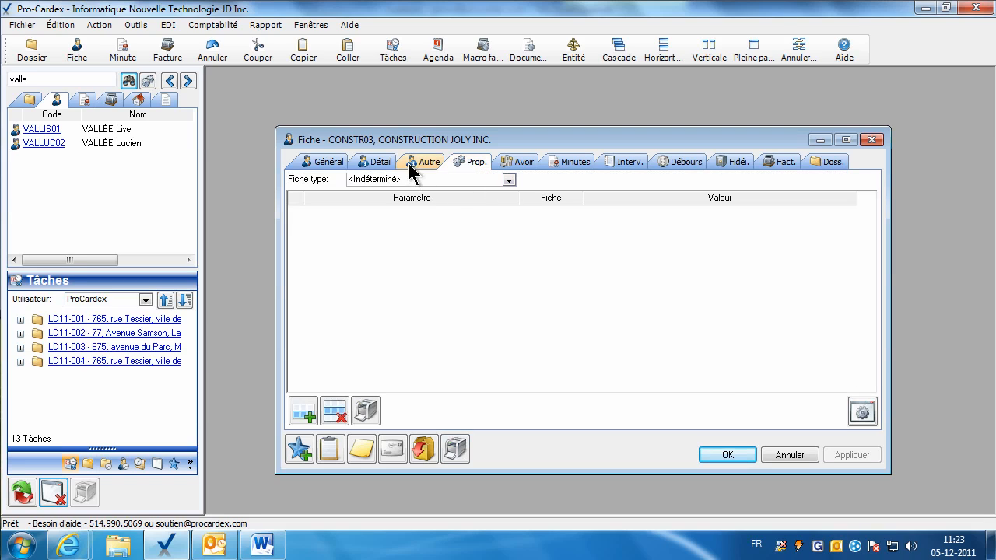
click(374, 180)
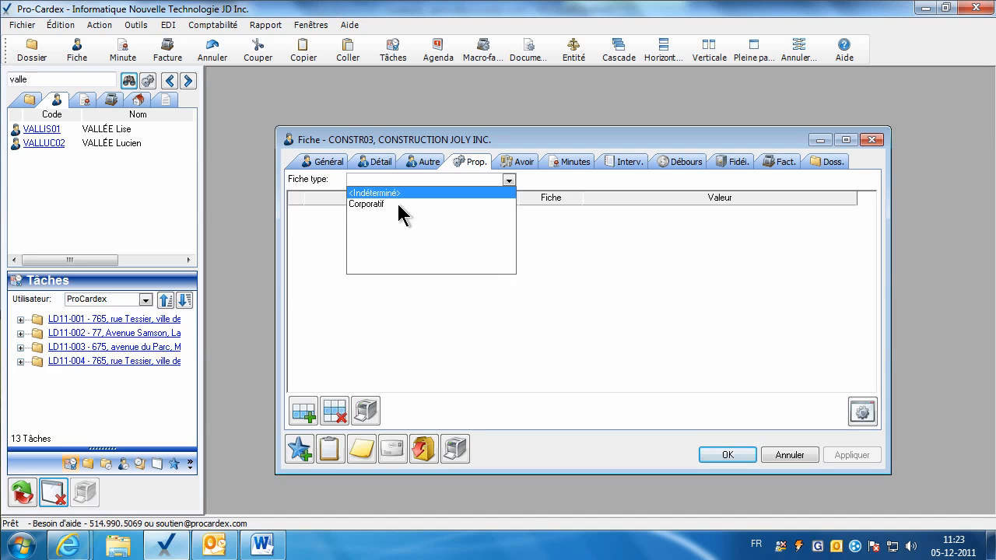
click(365, 205)
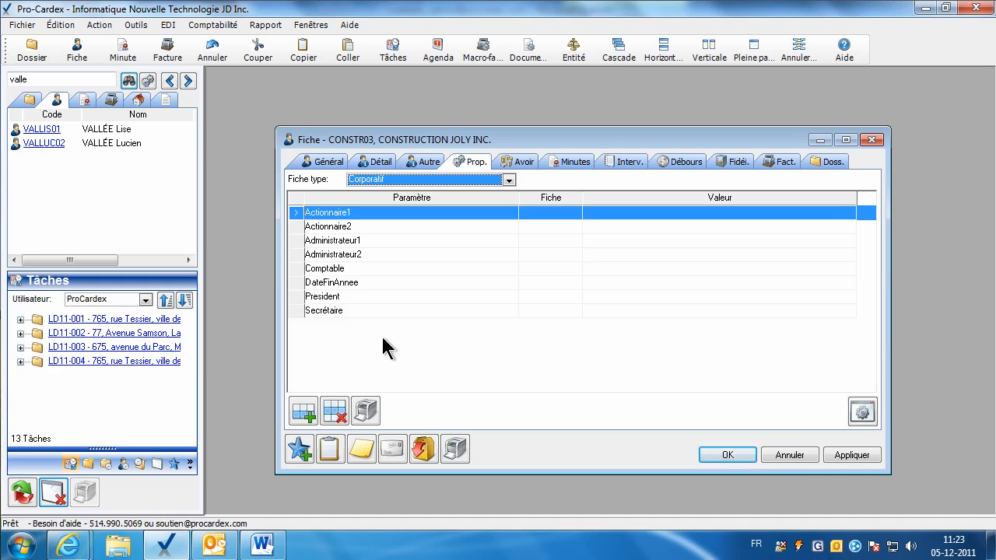
click(543, 214)
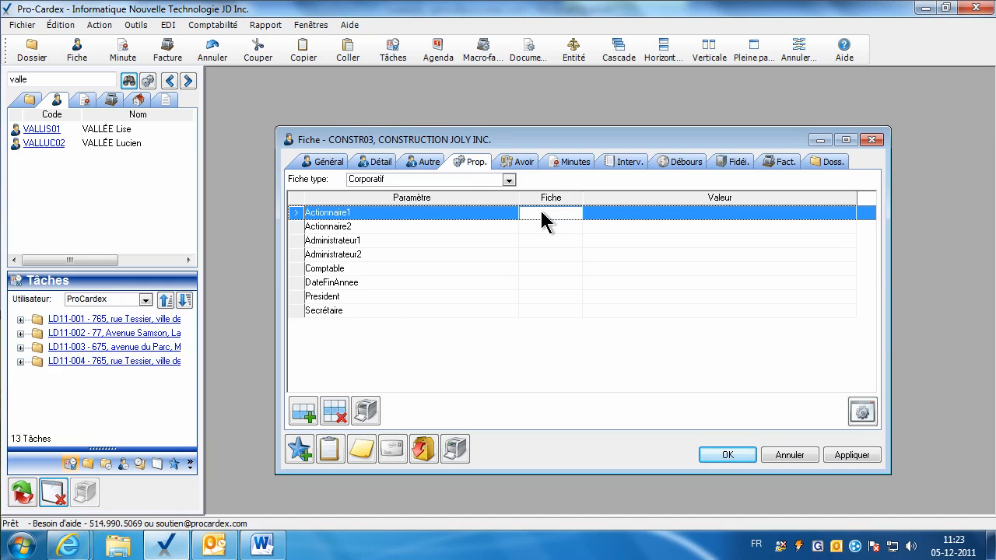
click(54, 130)
drag(55, 130, 555, 218)
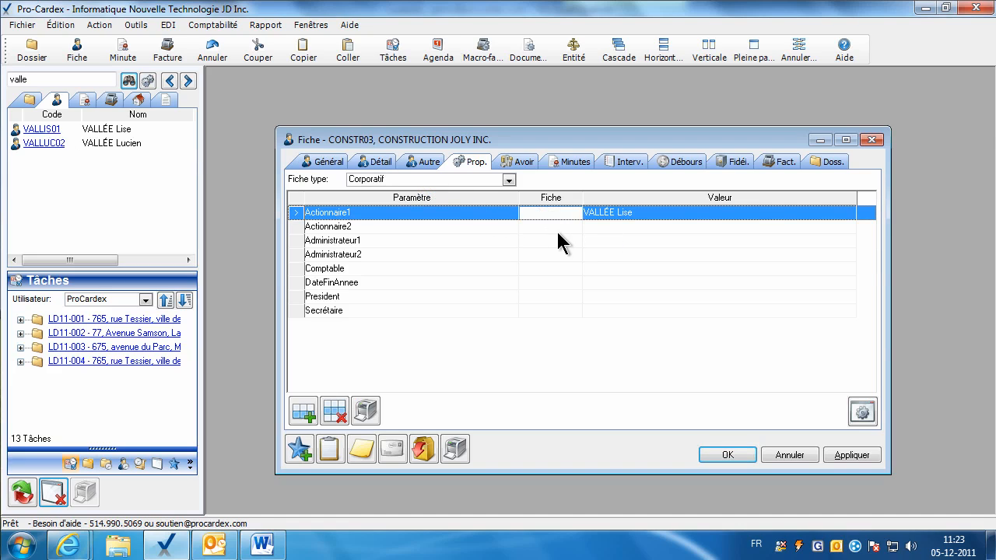
click(579, 226)
Enter the shareholder's name for Actionnaire1 and Administrateur1, with DateFinAnnee 31 mars 2011.
click(611, 215)
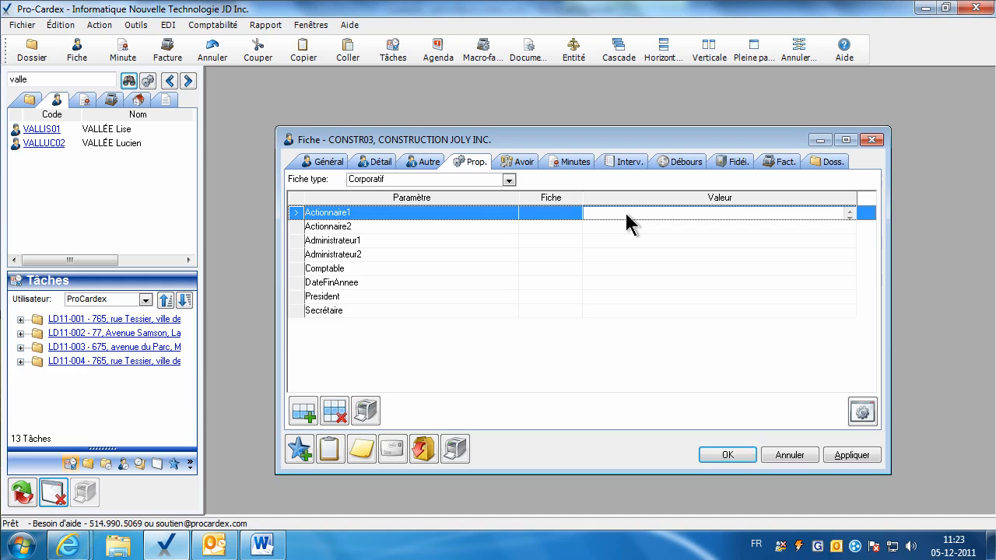
text(André JO)
key(shift+Left)
key(shift+Left)
key(shift+Left)
key(shift+Left)
key(shift+Left)
key(shift+Left)
key(shift+Left)
key(shift+Left)
key(shift+Left)
key(shift+Left)
key(ctrl+c)
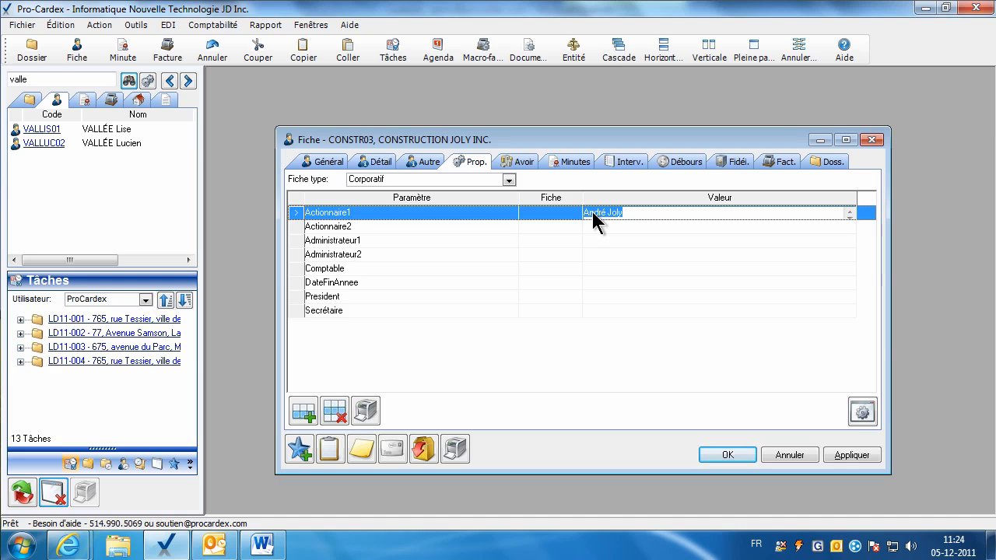
click(594, 242)
key(ctrl+v)
click(595, 268)
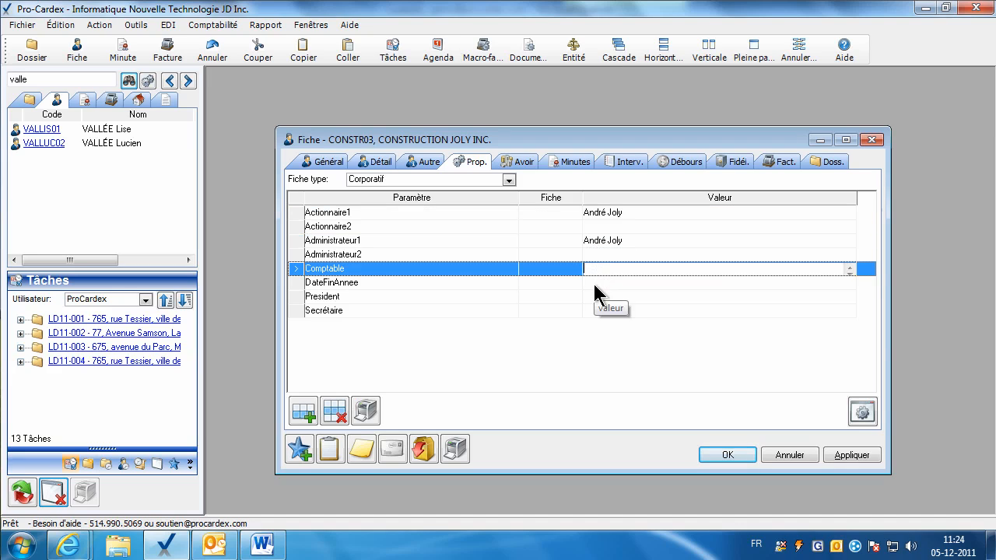
click(595, 284)
text(31 mars 2)
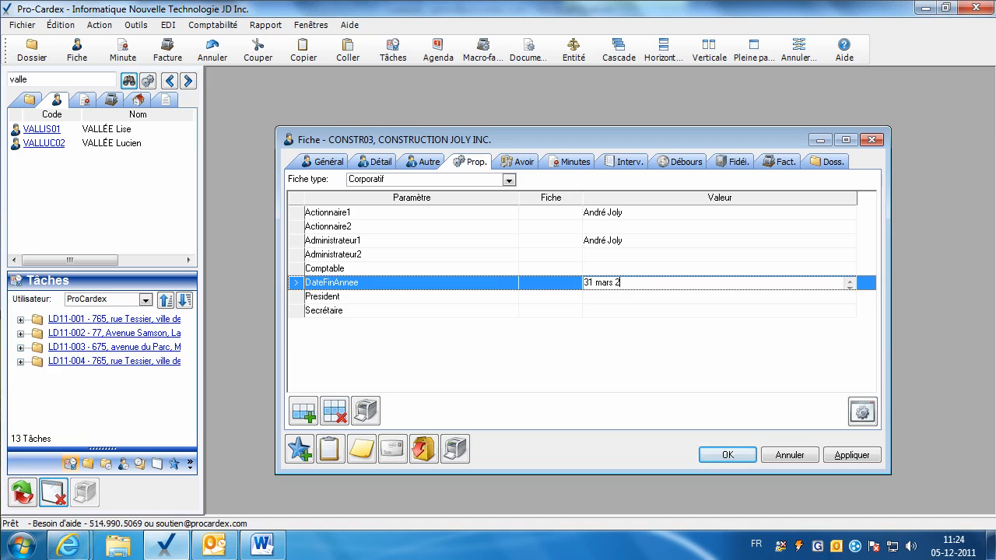
text(011)
click(588, 300)
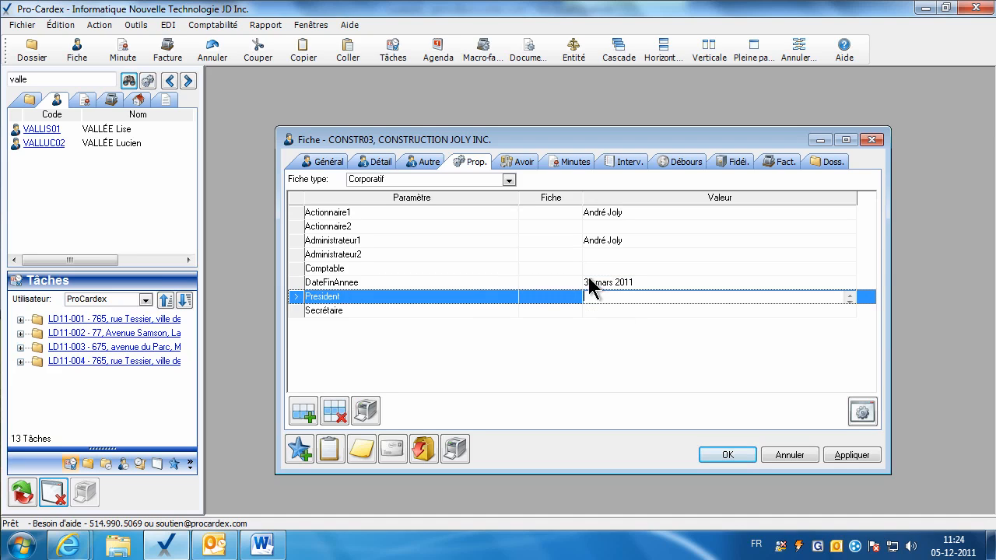
Copy the administrator's name into President and apply the Corporatif properties.
right_click(599, 242)
key(ctrl+c)
click(615, 269)
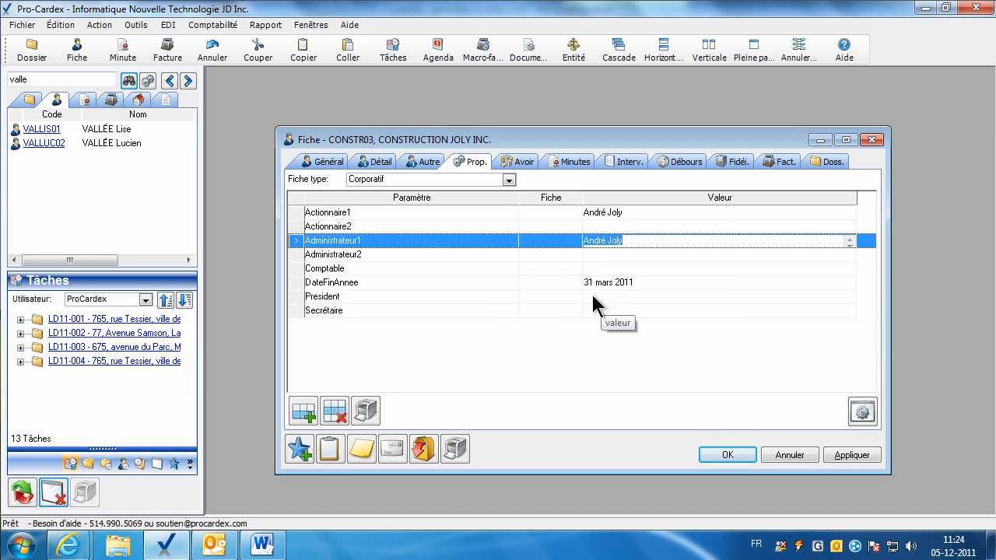
right_click(592, 296)
click(636, 345)
click(593, 311)
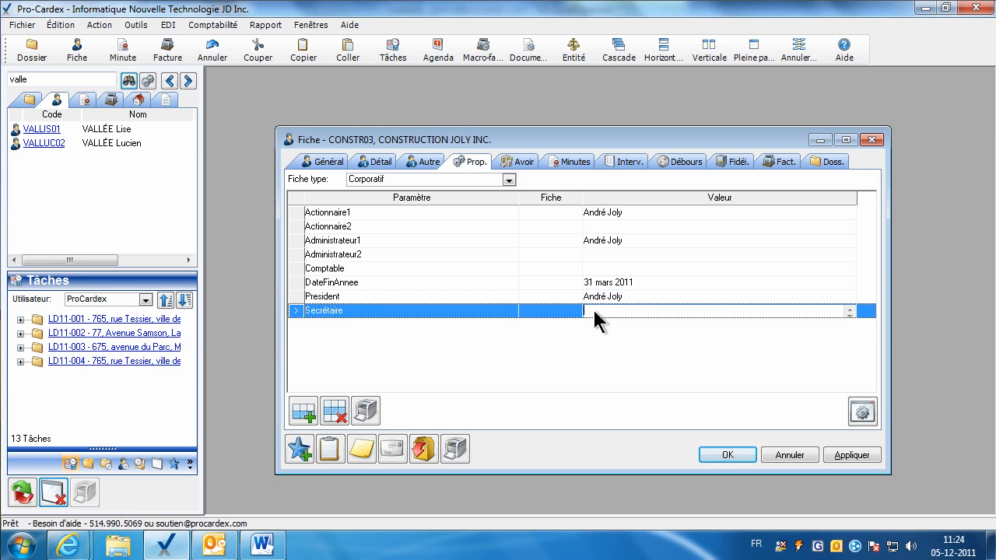
click(848, 456)
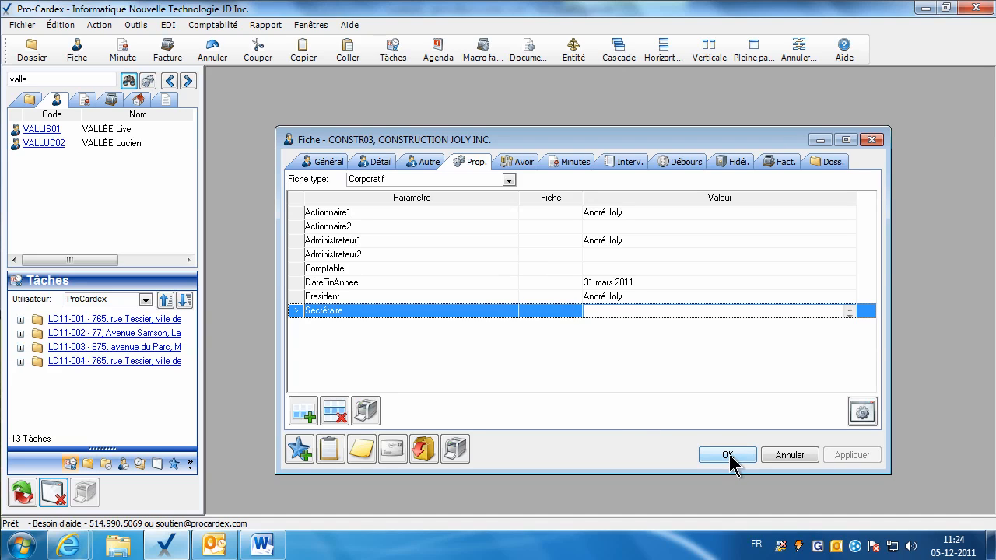
Review the Général, Autre and Prop. pages, discard an empty property row, and close CONSTR03 with OK.
click(320, 161)
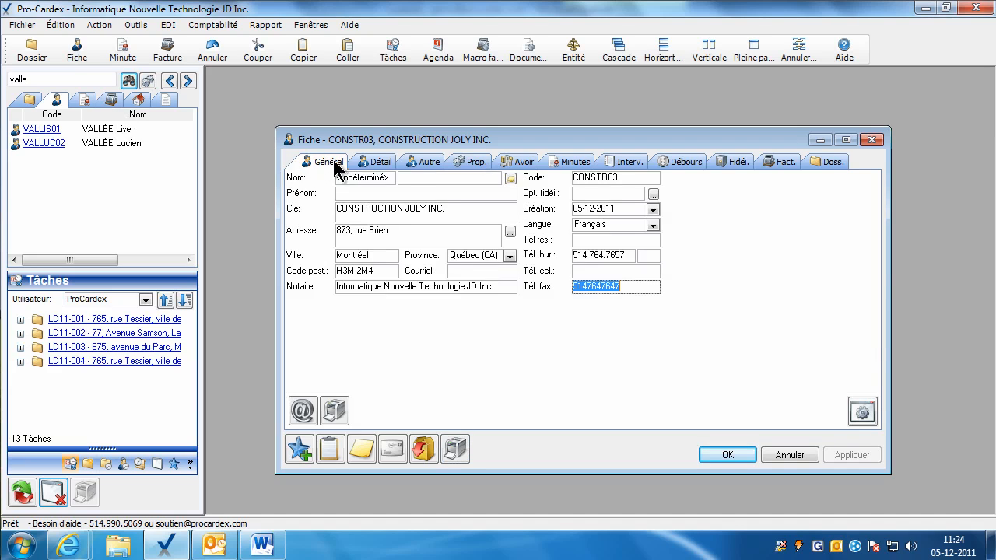
click(418, 163)
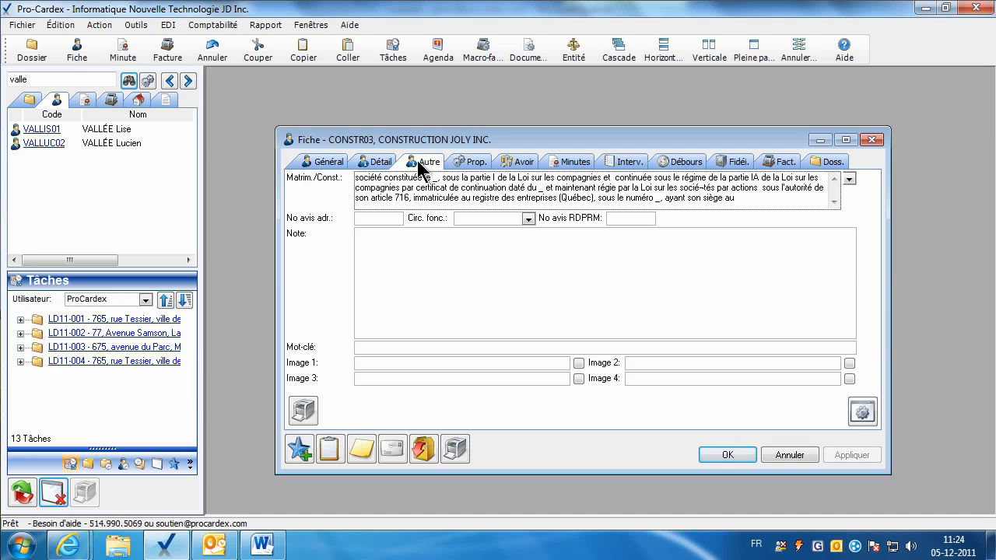
click(473, 161)
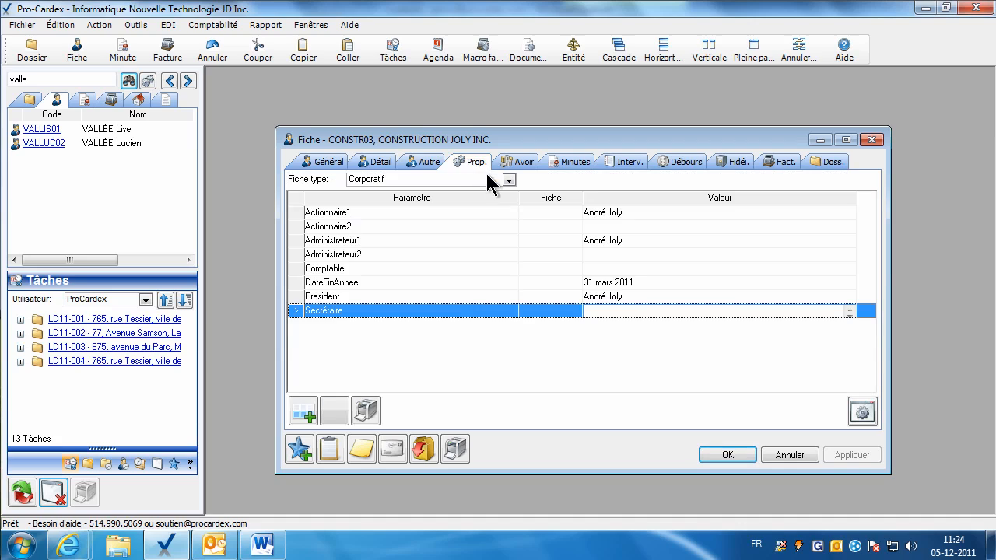
click(305, 417)
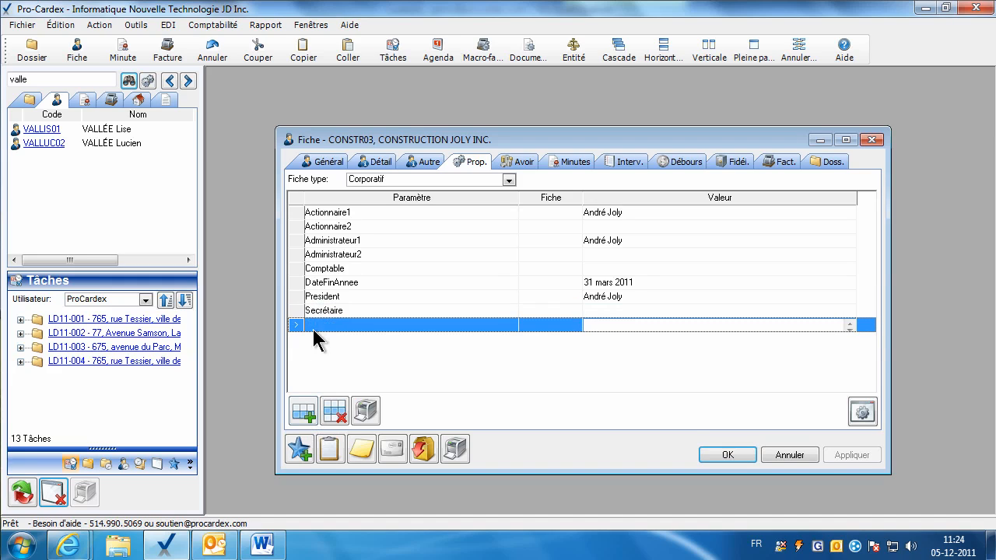
click(314, 324)
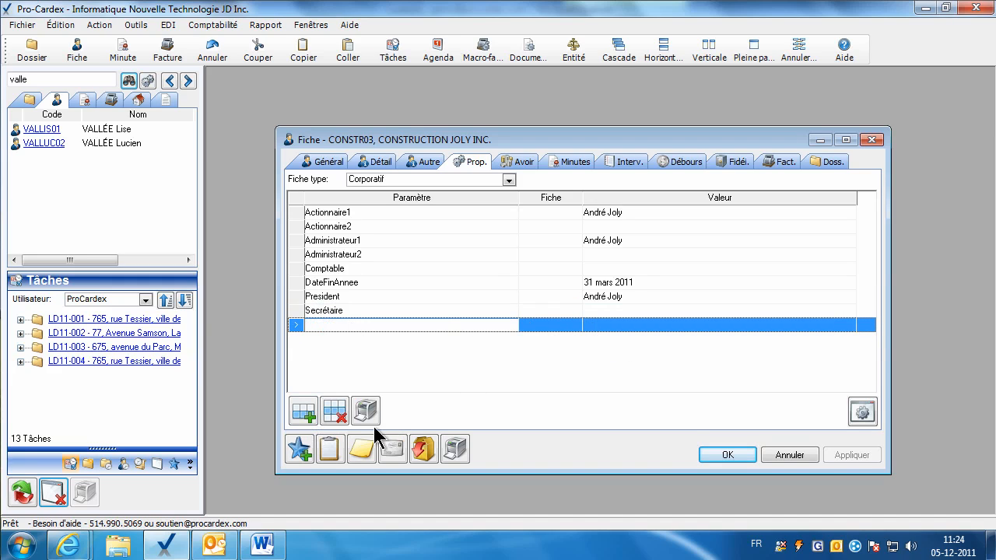
click(335, 412)
click(727, 457)
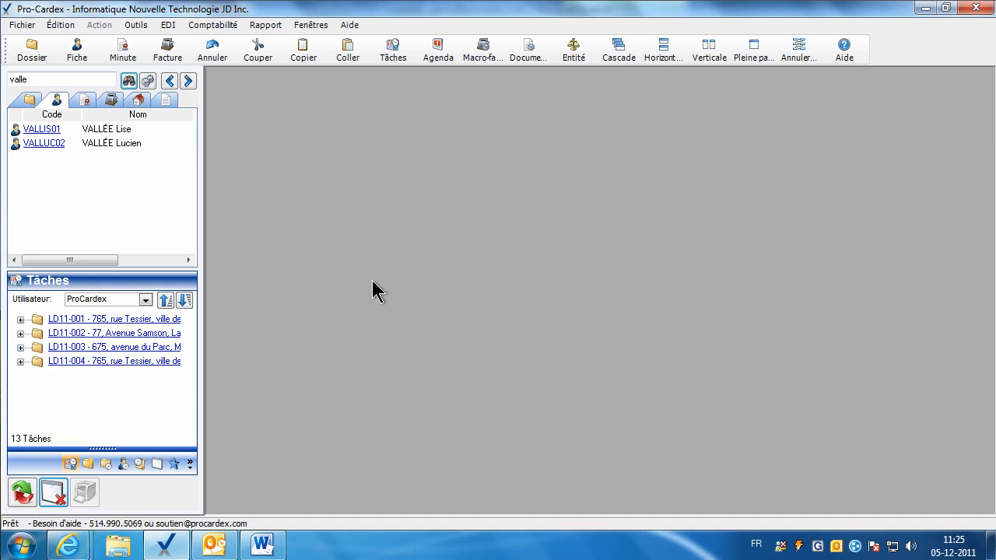
Start a new fiche, search help for 'banque' and open the financial institutions (siège social) list PDF.
click(82, 49)
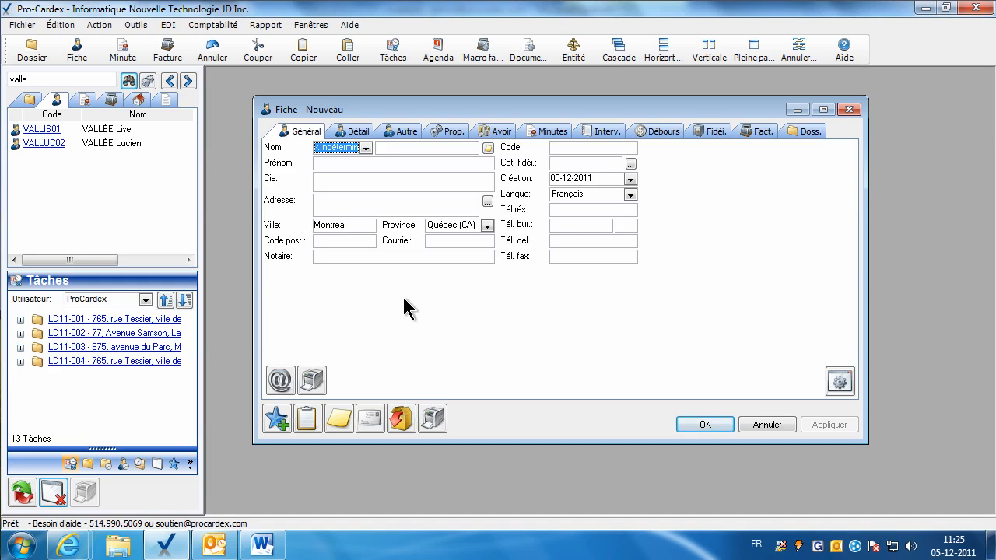
click(848, 54)
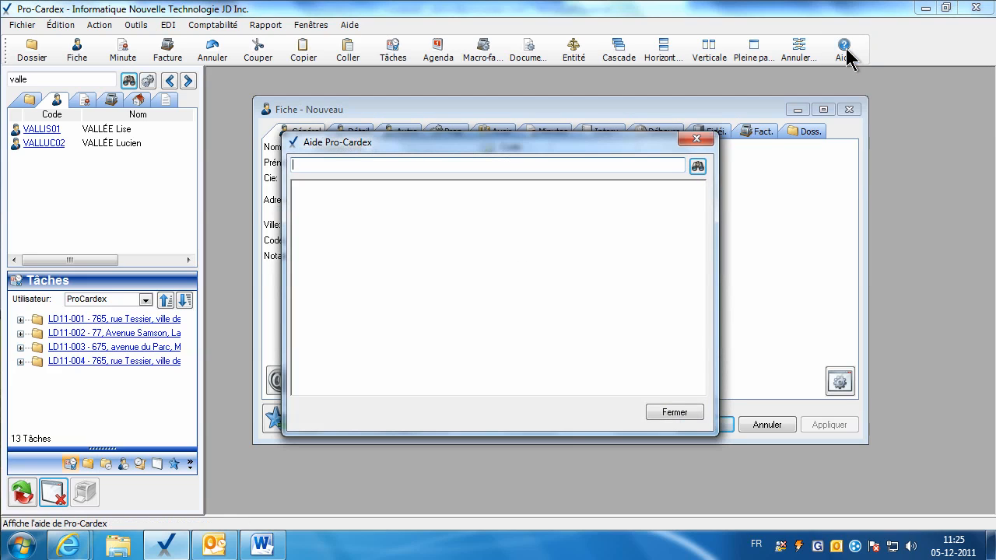
text(banque)
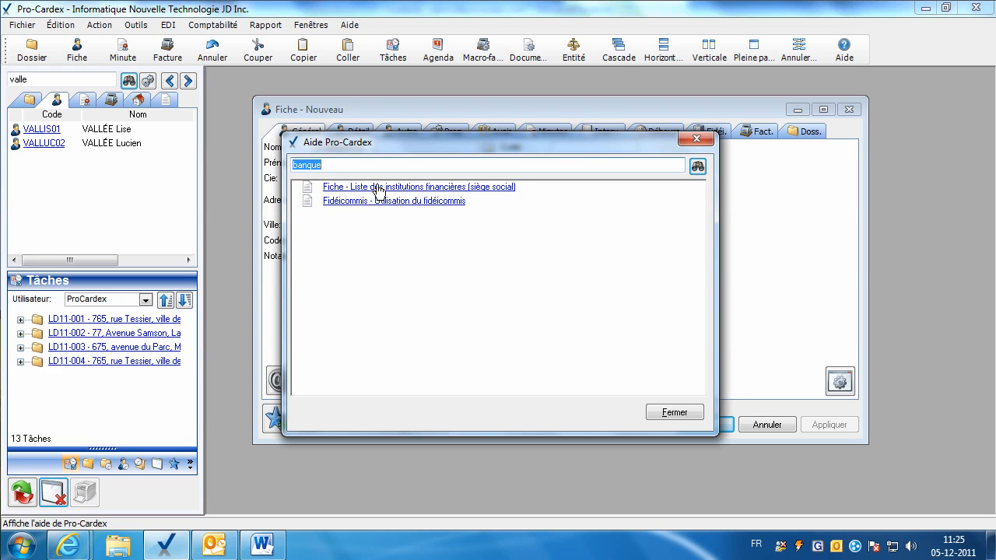
click(379, 188)
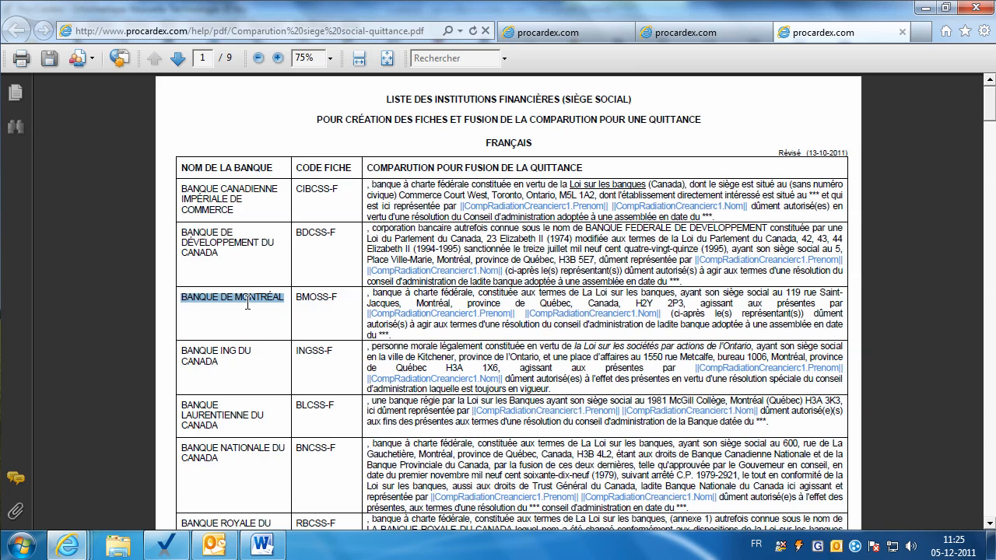
Paste BANQUE DE MONTRÉAL from the PDF into the fiche's Cie field, acknowledging the duplicate notice.
right_click(247, 300)
click(262, 310)
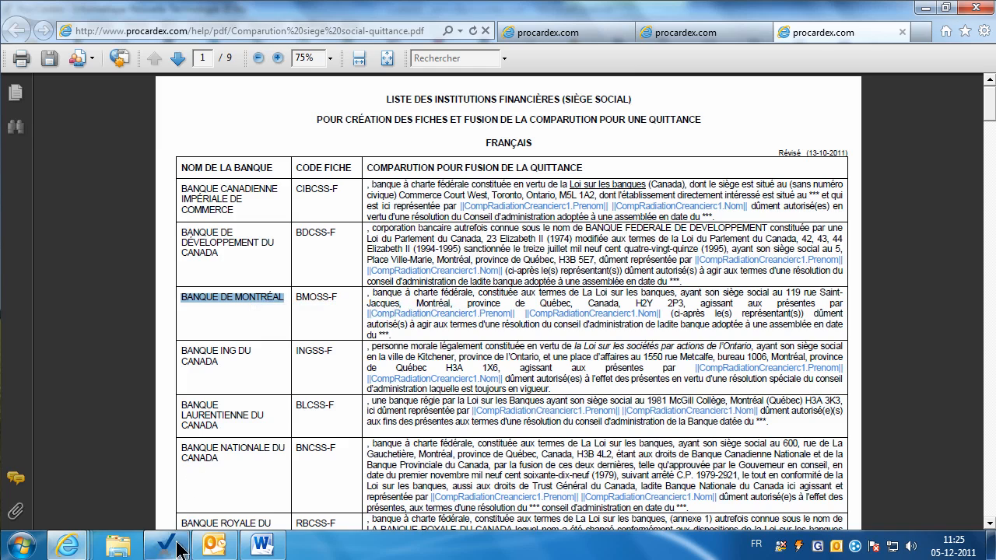
click(165, 545)
click(673, 413)
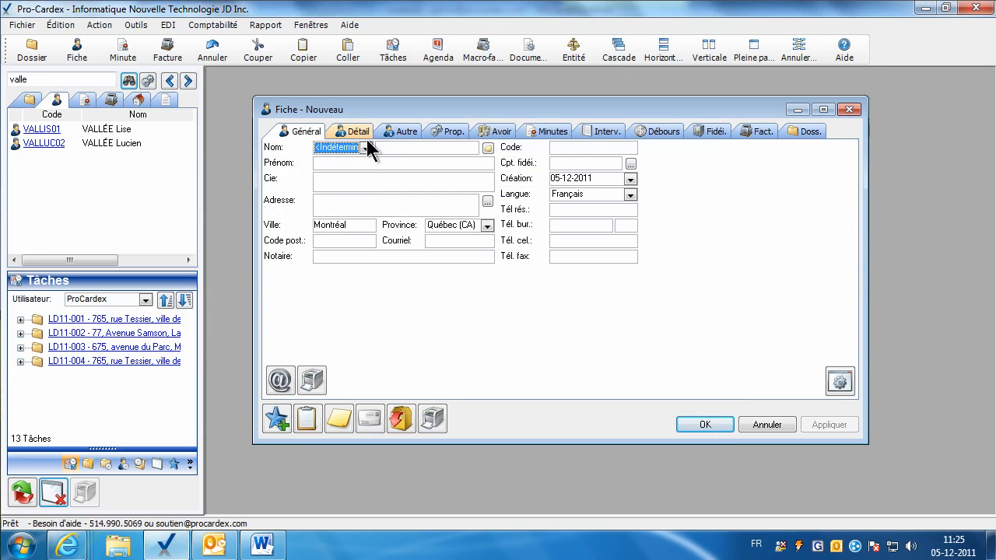
click(323, 184)
right_click(324, 182)
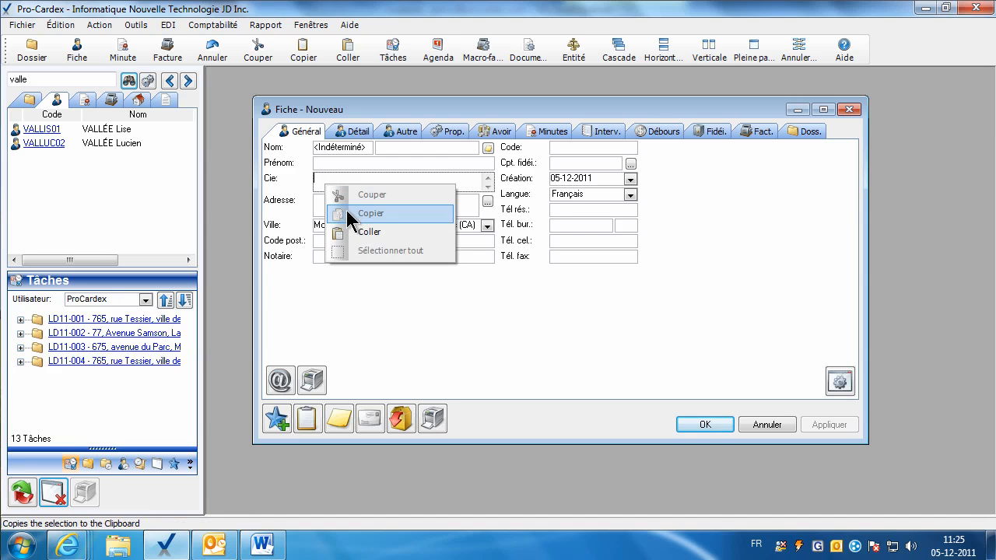
click(350, 232)
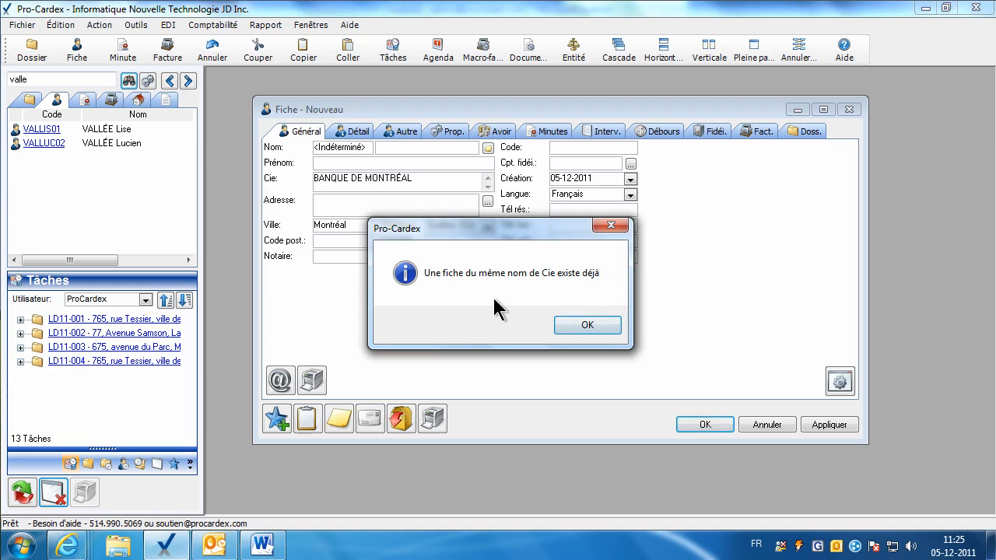
click(576, 324)
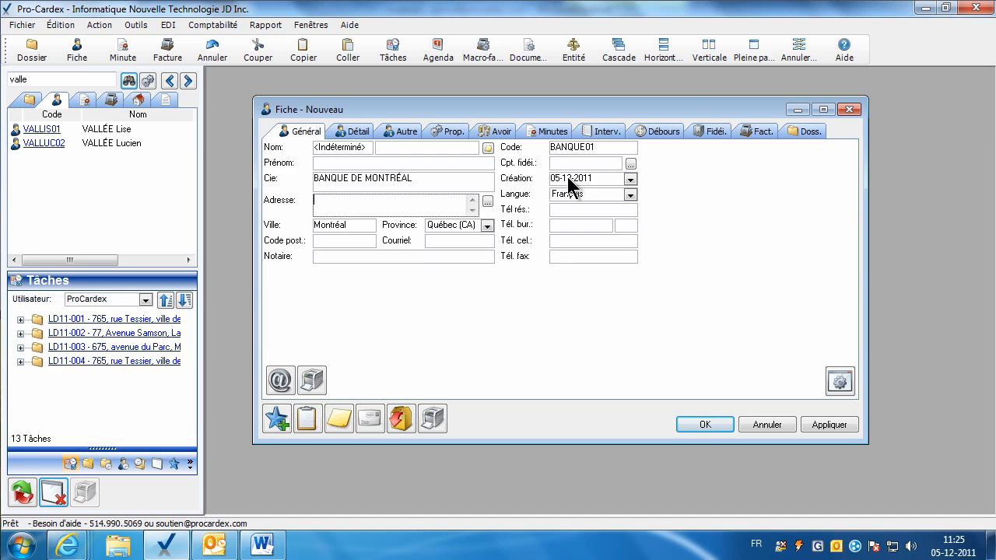
Replace the code BANQUE01 with BMOSS-F copied from the list and apply the fiche.
mouse_move(68, 544)
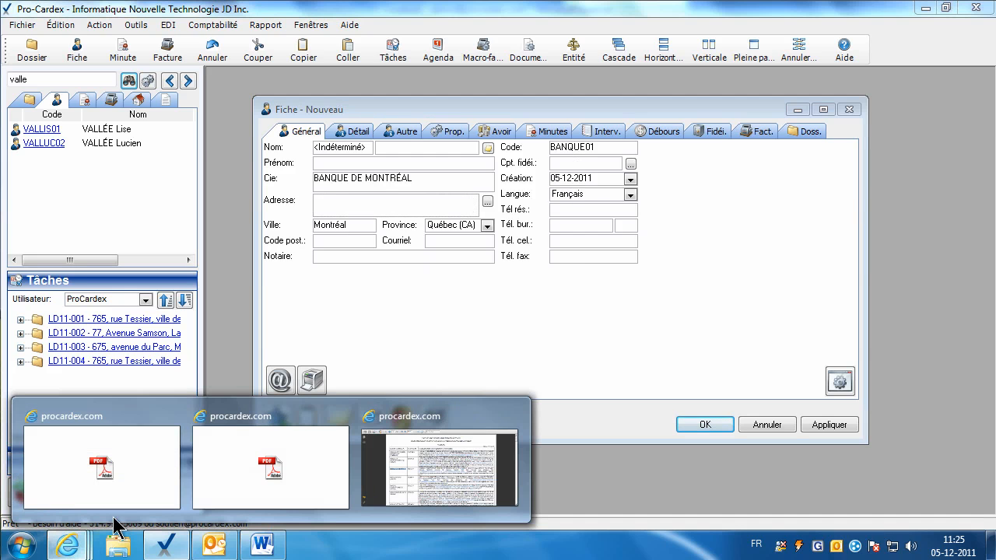
click(400, 478)
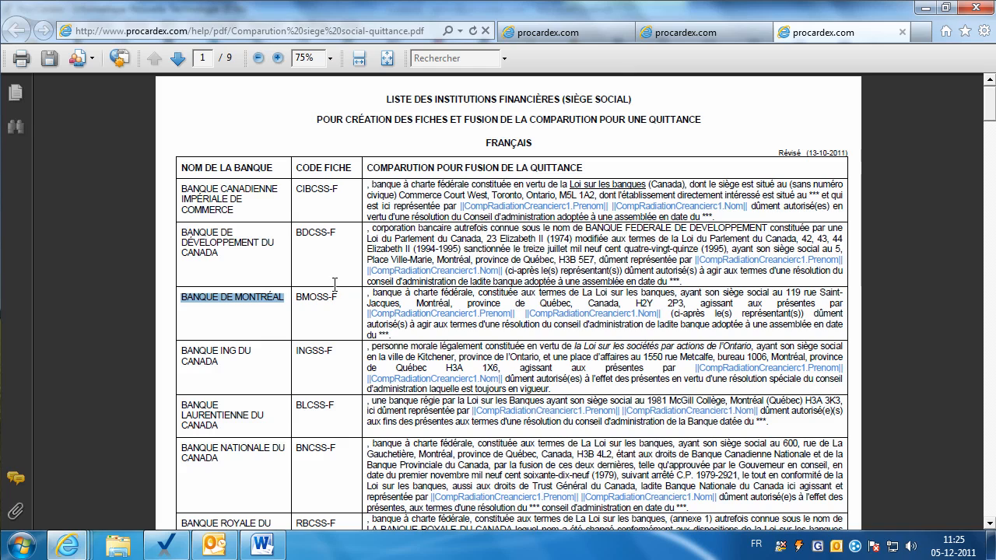
drag(338, 298, 293, 299)
key(ctrl+c)
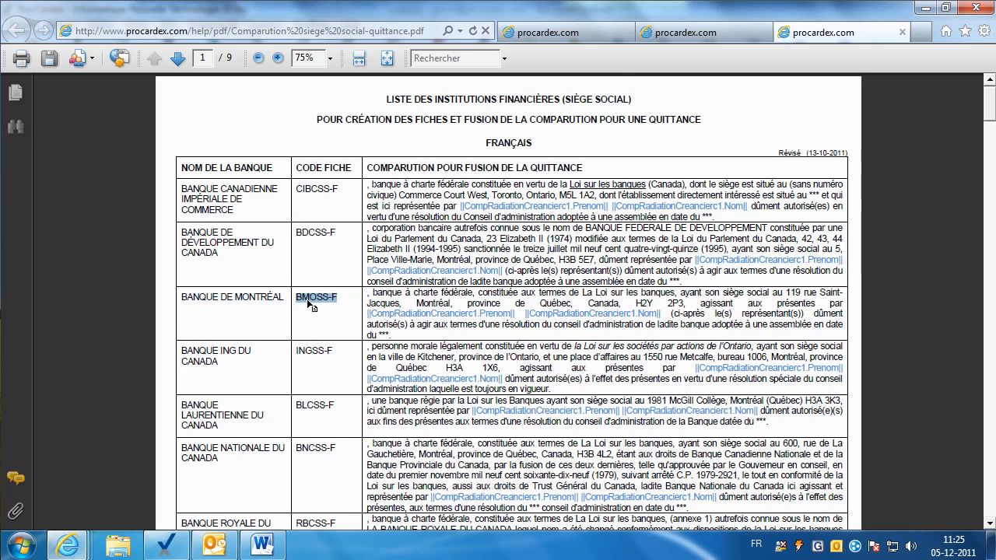
right_click(313, 302)
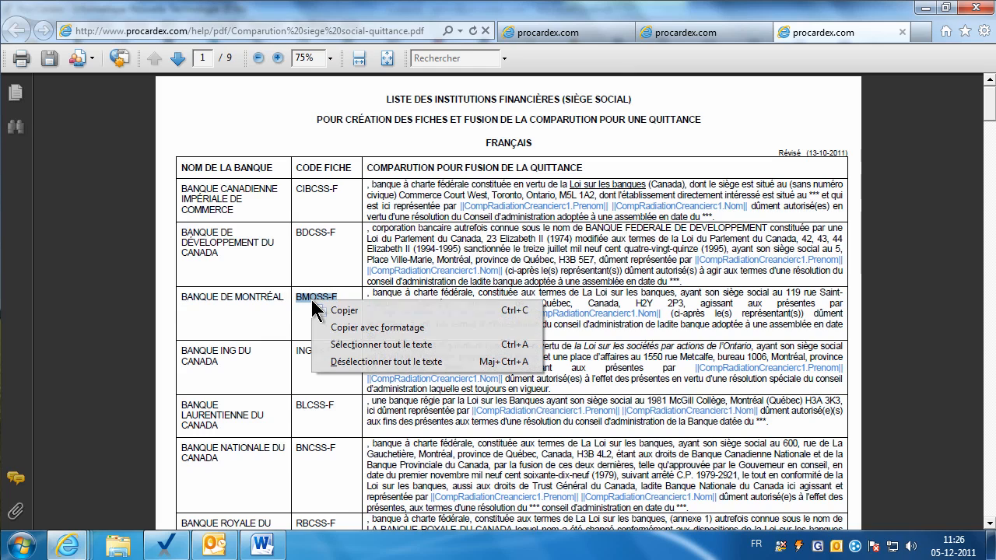
click(342, 310)
click(166, 545)
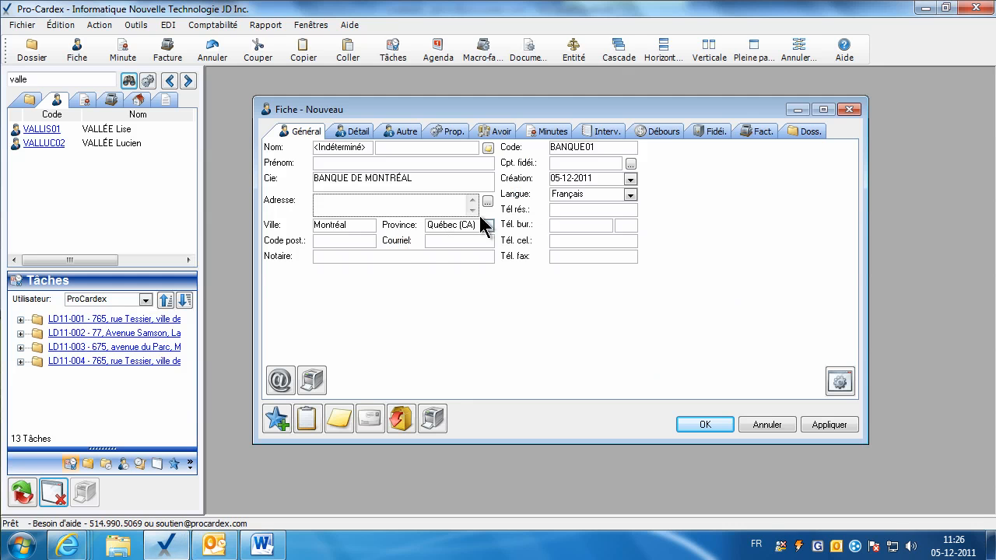
double_click(584, 146)
right_click(585, 150)
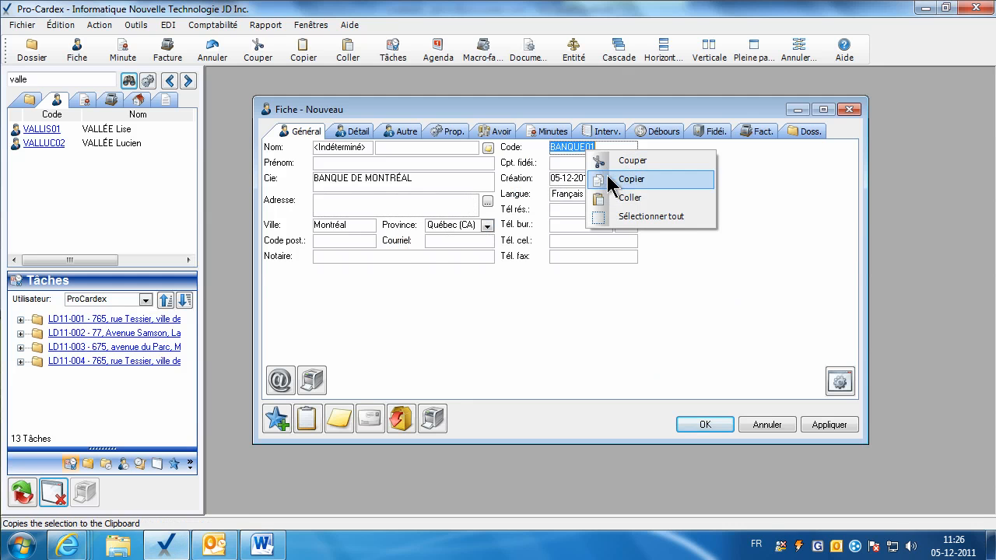
click(612, 195)
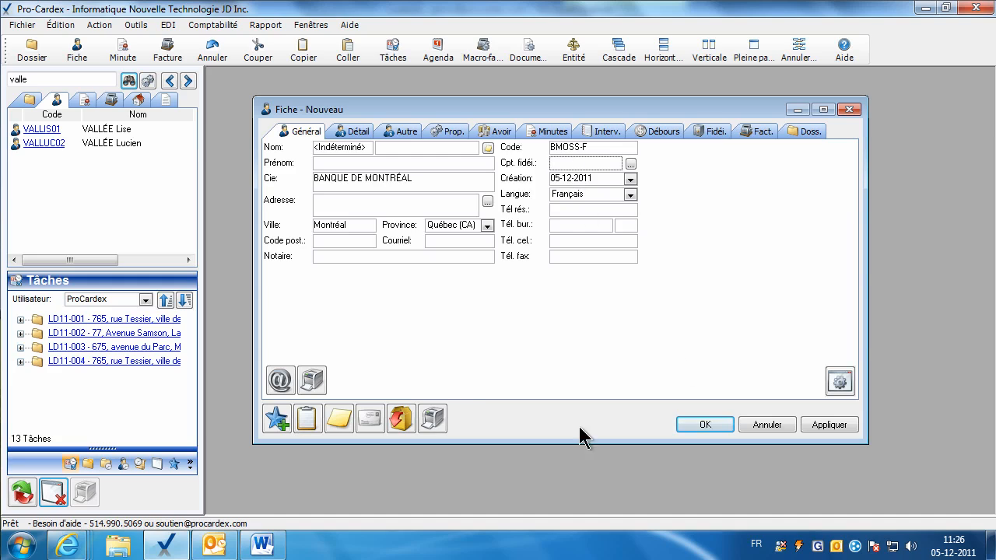
click(834, 426)
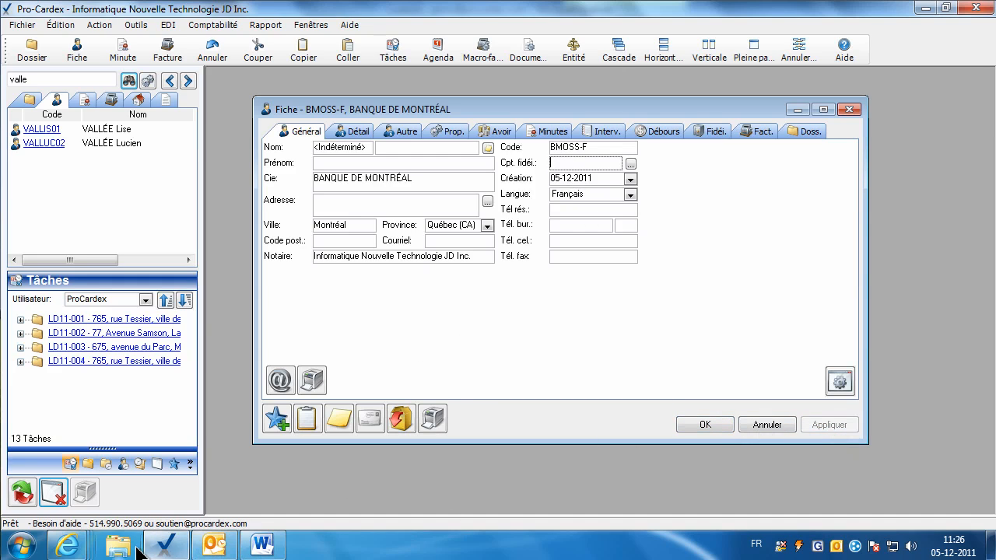
mouse_move(67, 546)
click(415, 478)
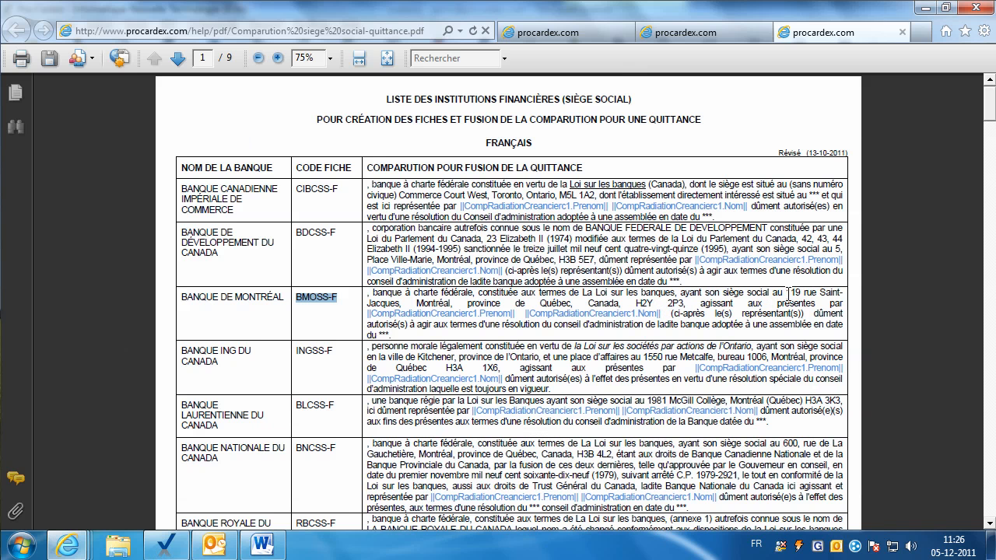
Paste the bank's head-office street address from the PDF into Adresse.
drag(788, 292, 398, 306)
right_click(390, 308)
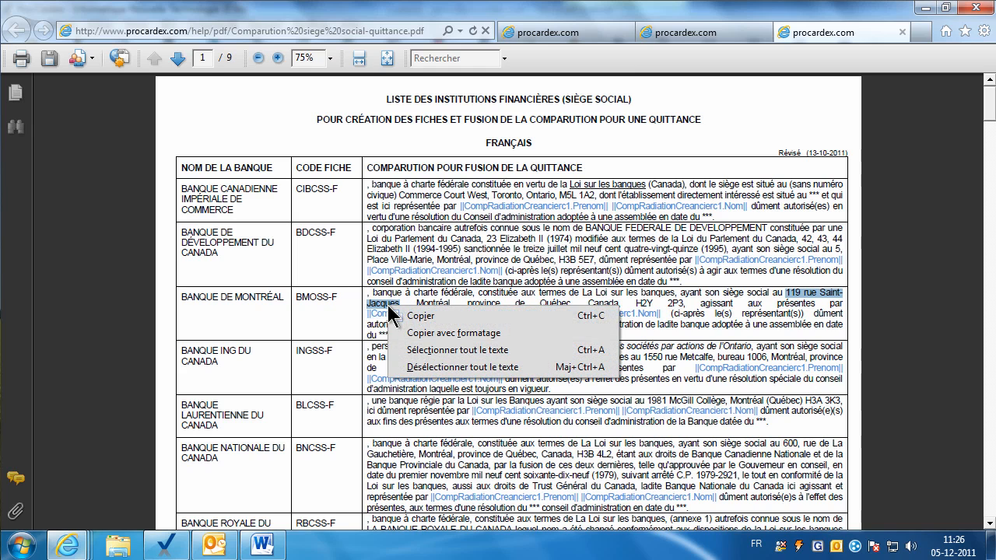
click(401, 314)
click(165, 545)
click(338, 204)
right_click(339, 203)
click(363, 255)
click(349, 231)
click(349, 238)
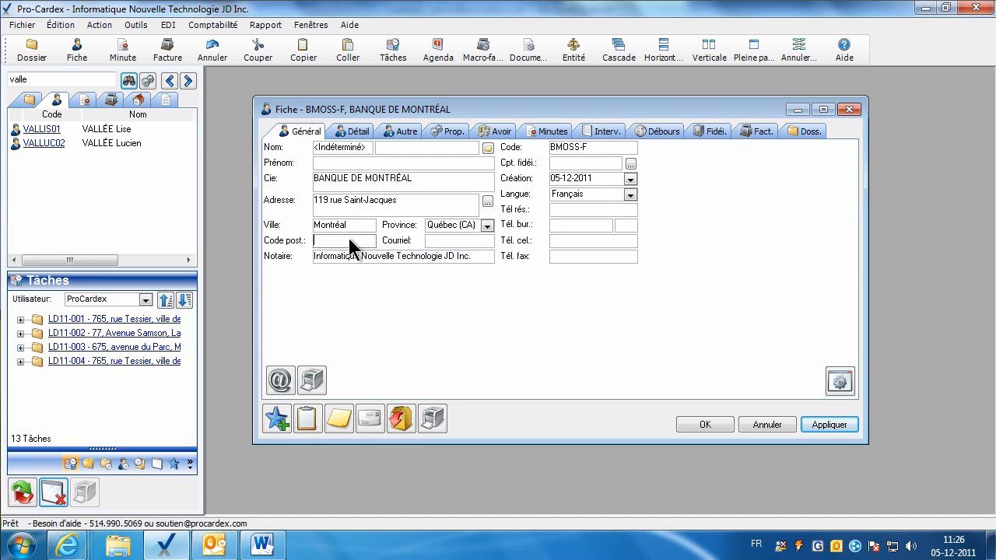
Paste the bank's postal code from the PDF into Code post. and apply the changes.
mouse_move(67, 546)
click(377, 502)
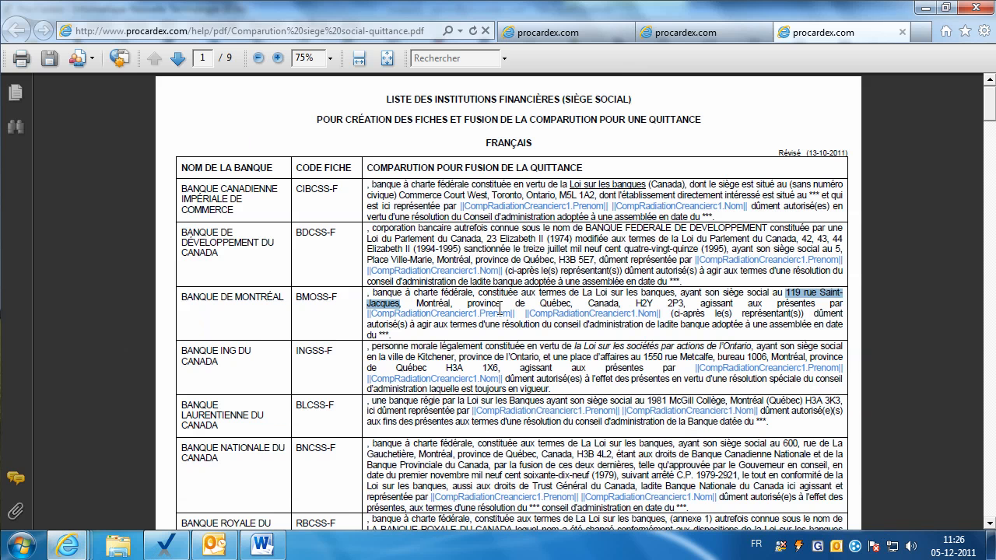
click(683, 302)
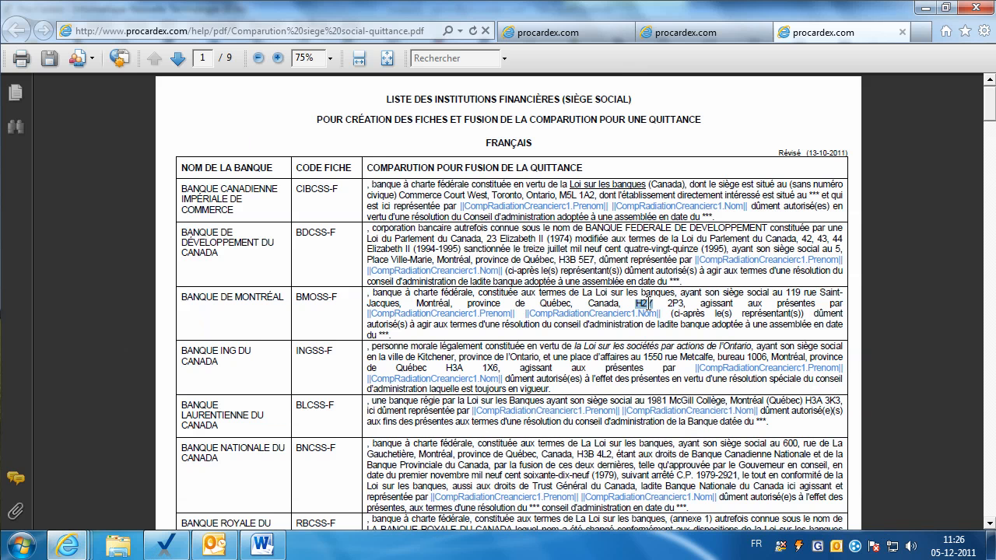
drag(685, 304, 636, 304)
right_click(638, 304)
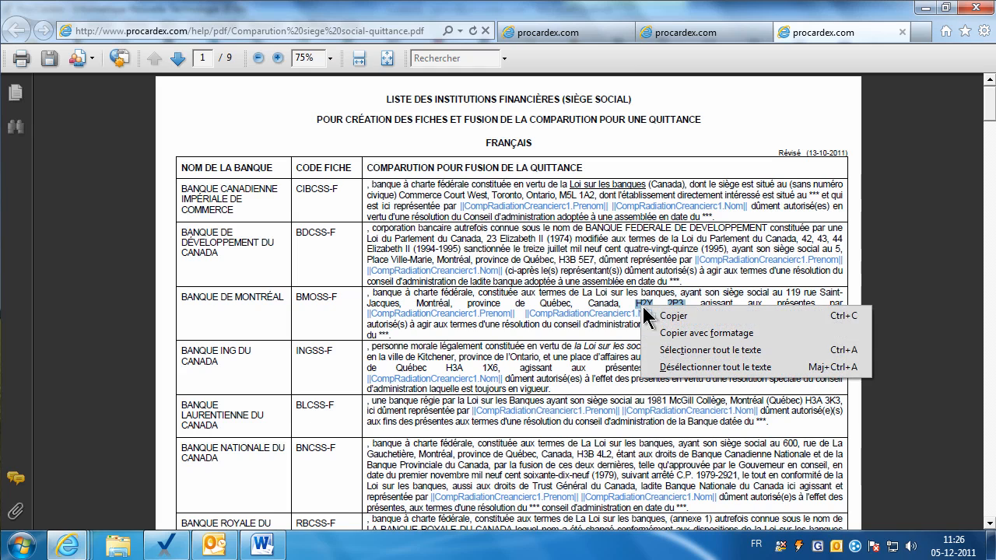
click(662, 315)
click(149, 532)
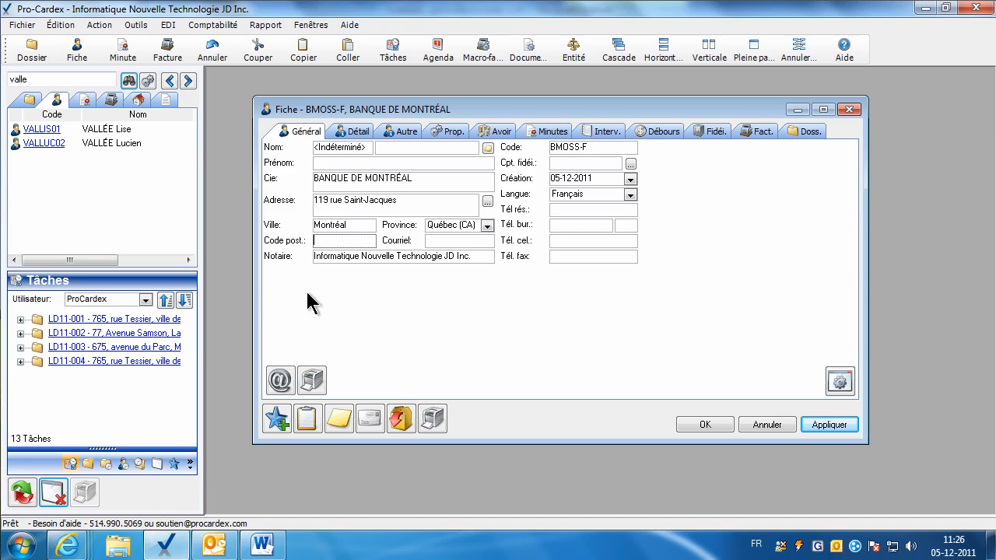
right_click(329, 244)
click(364, 294)
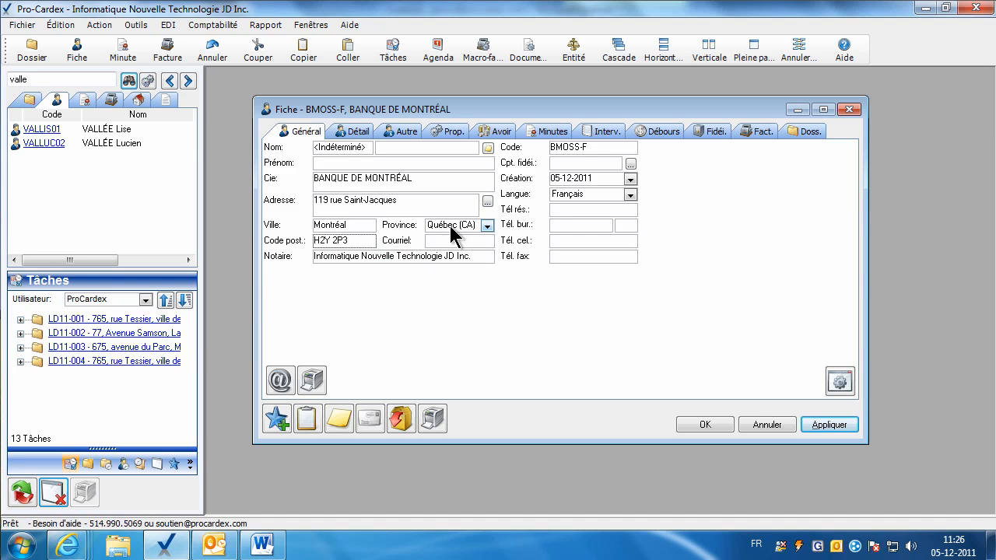
click(565, 166)
click(815, 425)
Enter the bank's office phone and fax numbers.
click(569, 227)
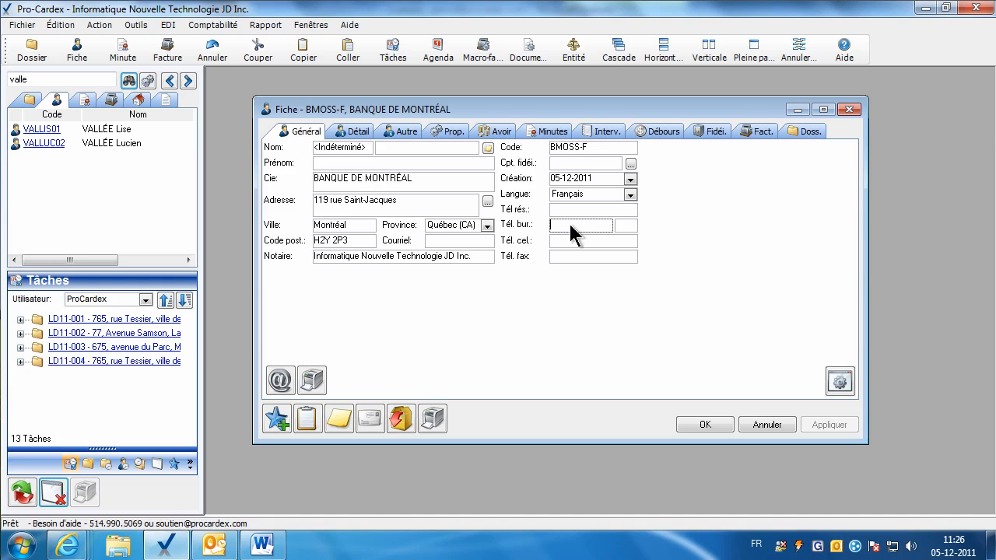
click(578, 237)
click(562, 256)
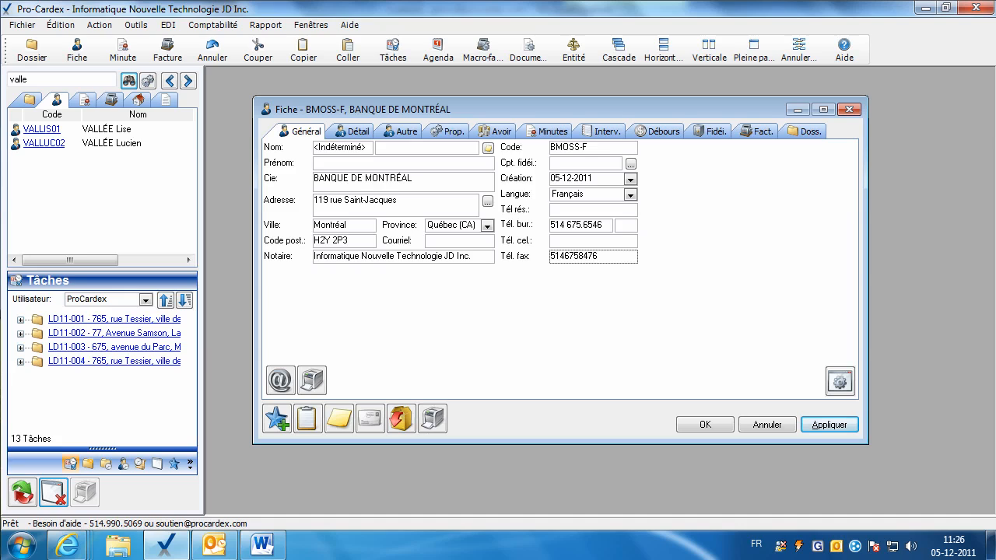
click(579, 237)
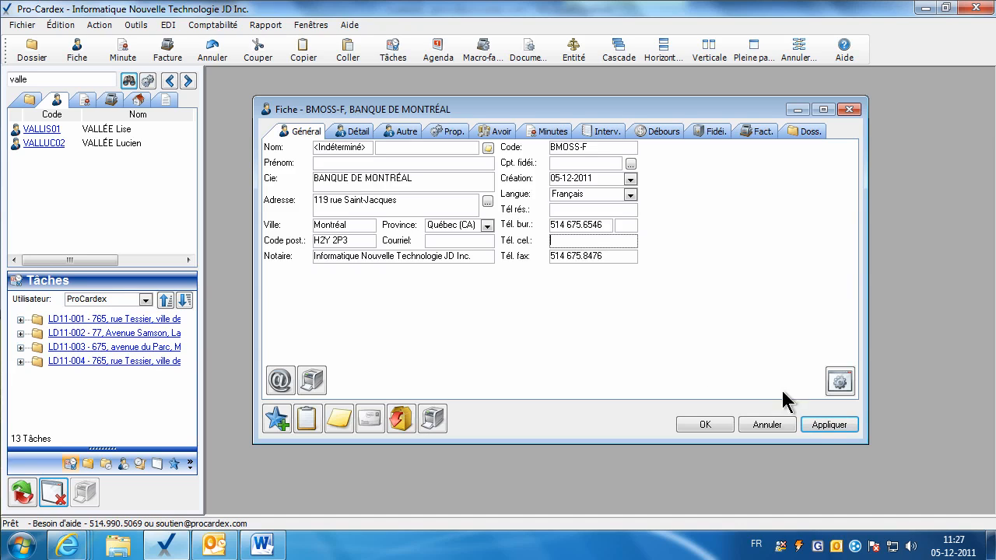
Apply the phone numbers and move to the fiche's Autre page.
click(820, 420)
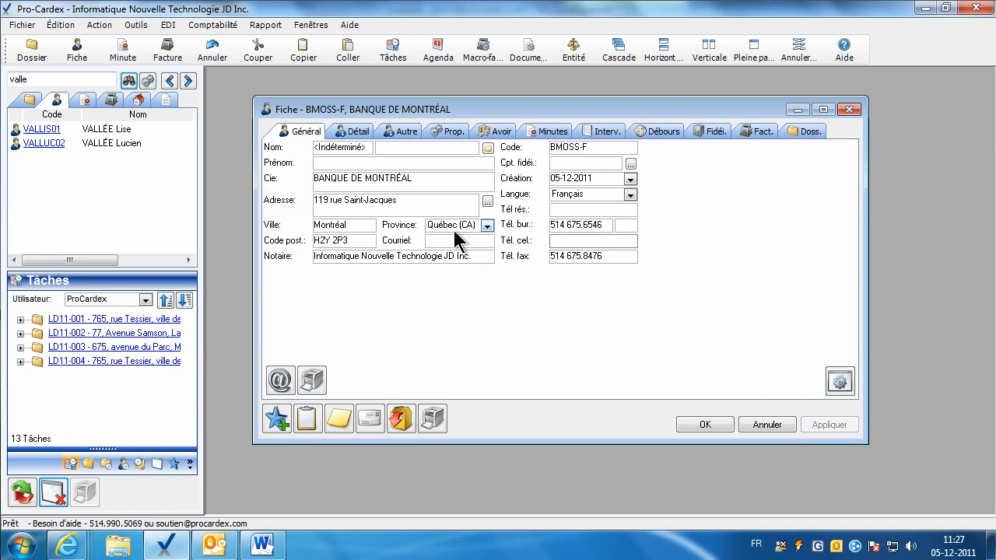
click(354, 132)
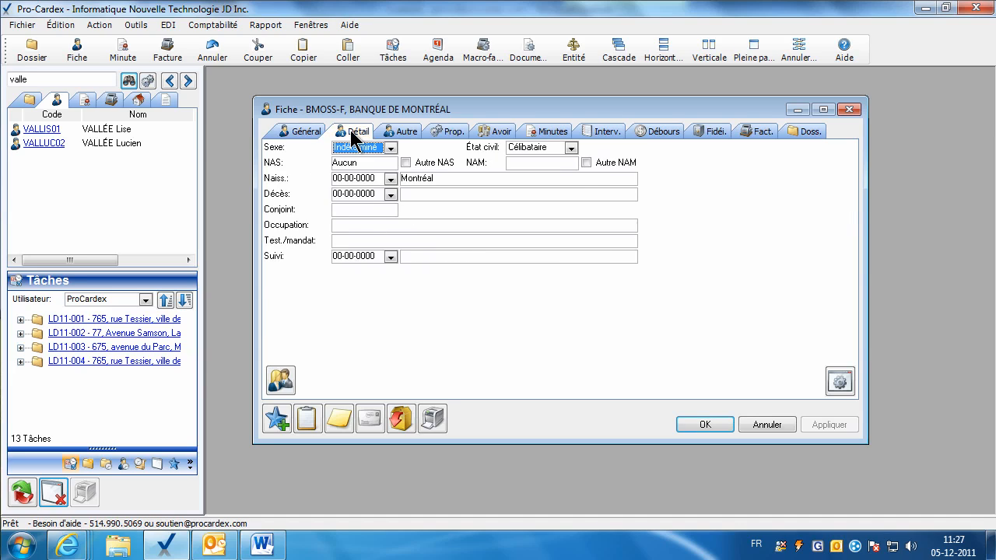
click(401, 131)
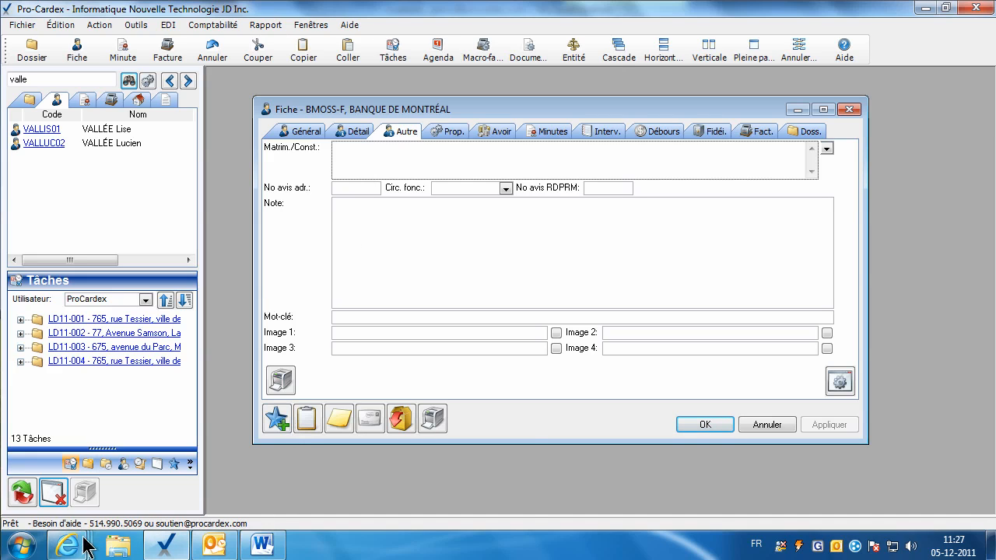
Copy the Banque de Montréal comparution paragraph from the bank list PDF.
mouse_move(78, 544)
click(410, 490)
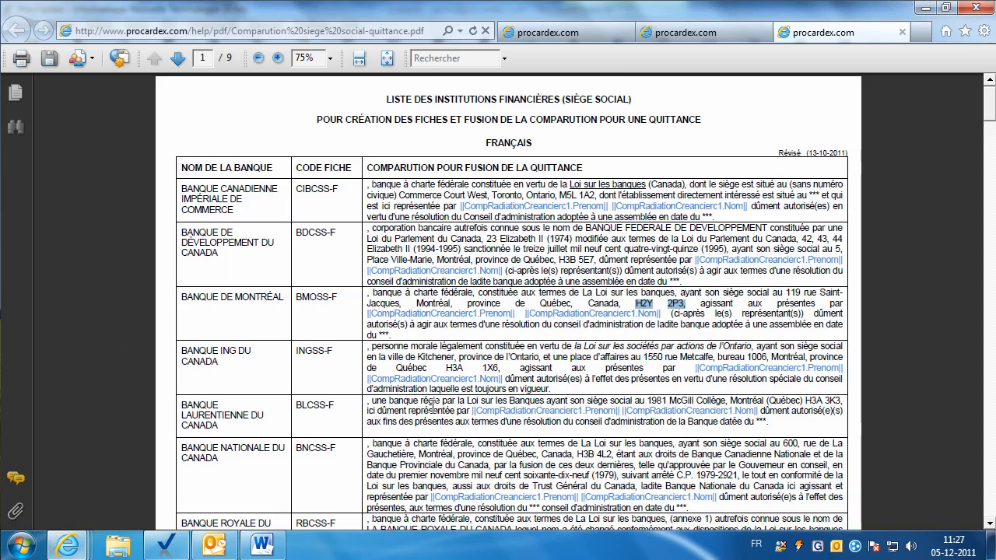
drag(365, 296, 394, 335)
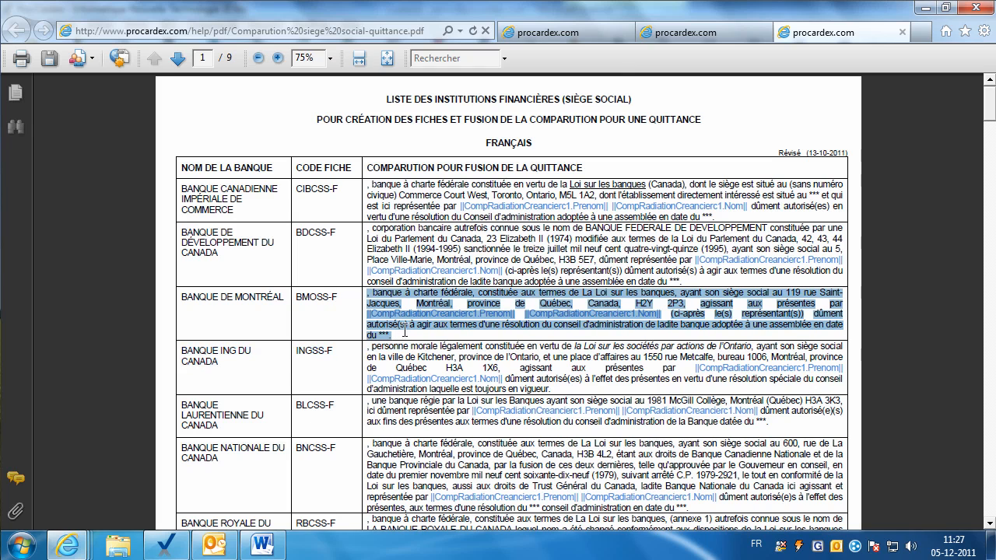
right_click(441, 312)
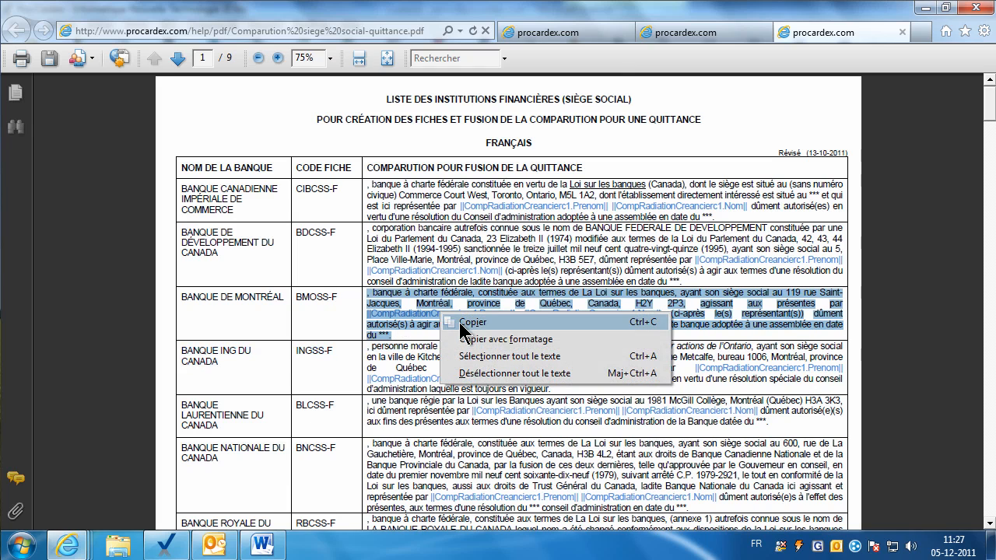
click(459, 322)
click(165, 544)
Paste the Banque de Montréal paragraph into Matrim./Const., then check the Général page.
right_click(373, 156)
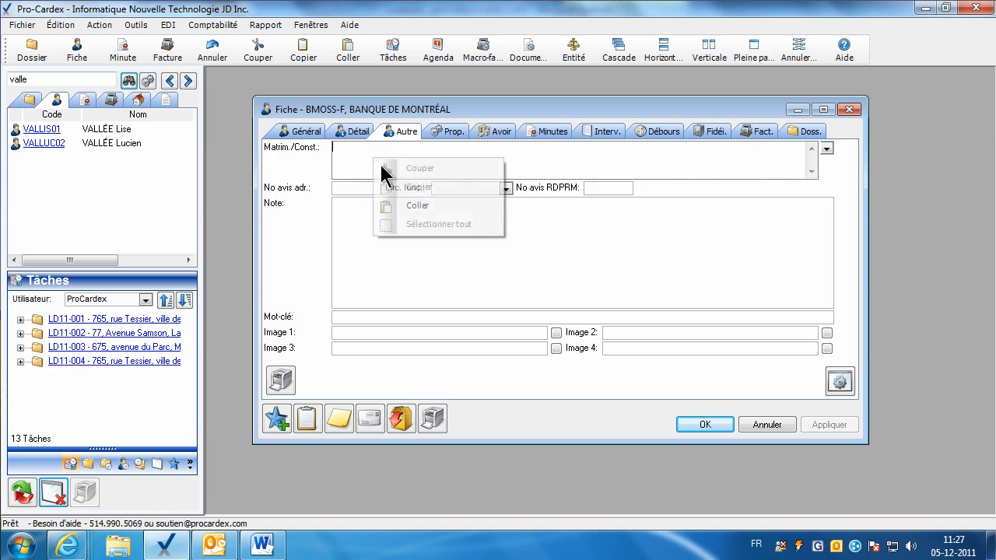
click(392, 205)
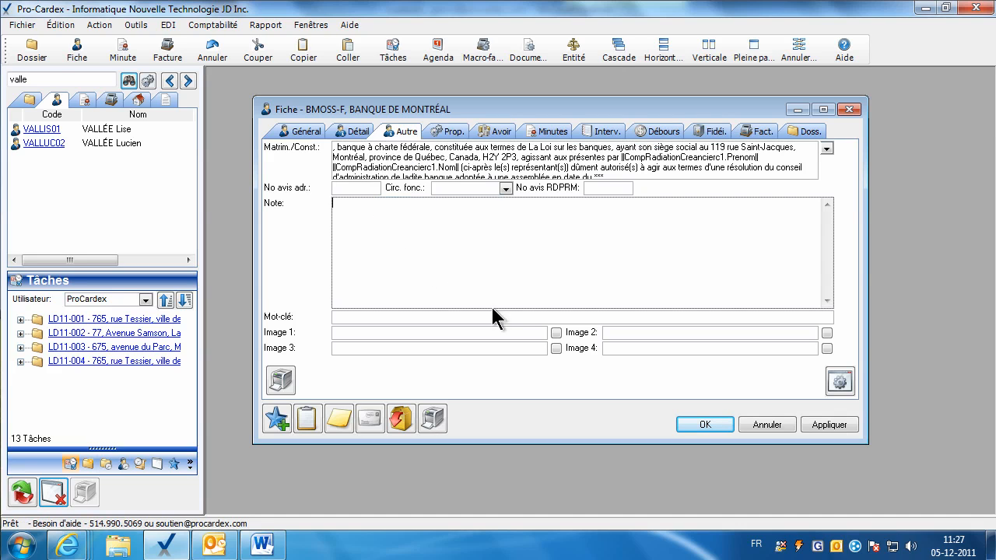
click(298, 135)
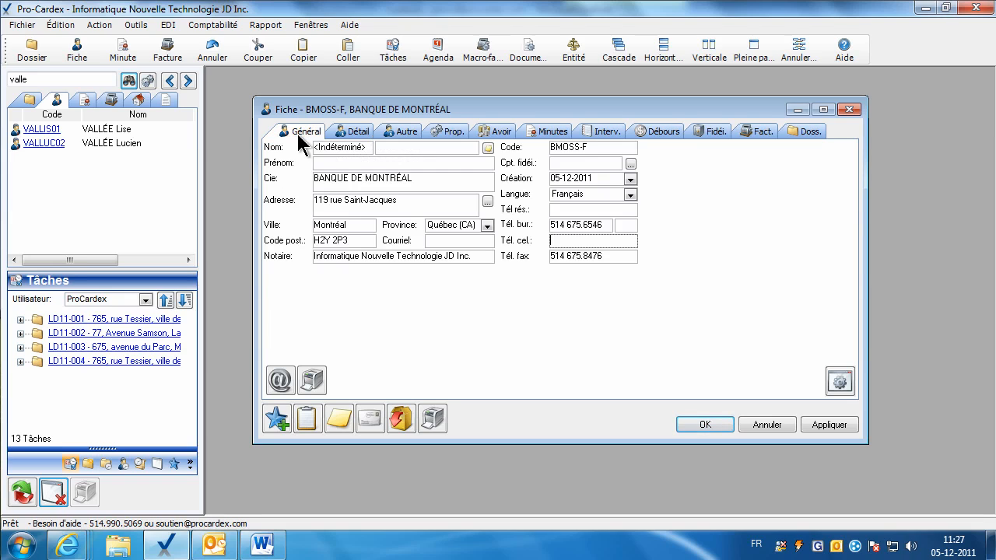
click(389, 131)
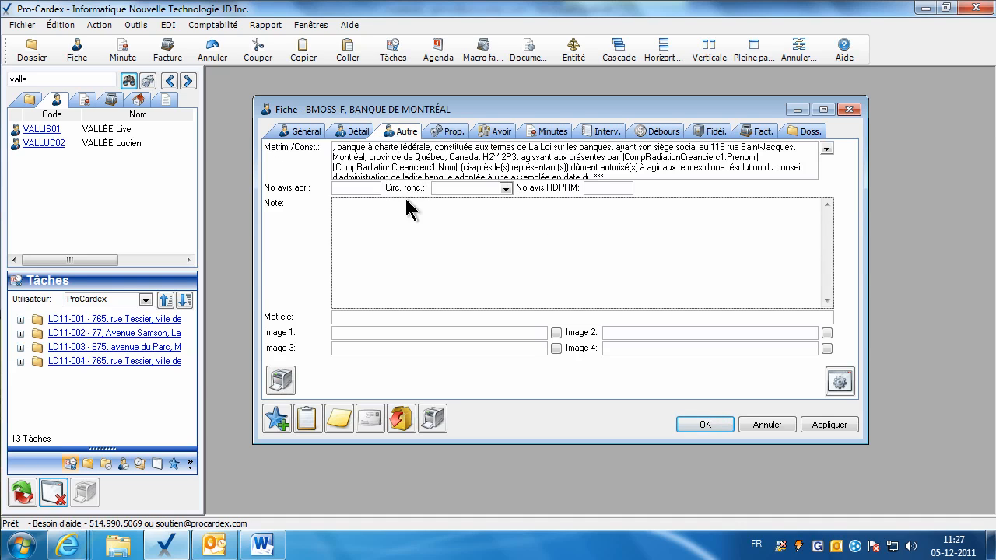
Close the BMOSS-F fiche with OK, then page the comparution PDF forward to page 6.
click(704, 425)
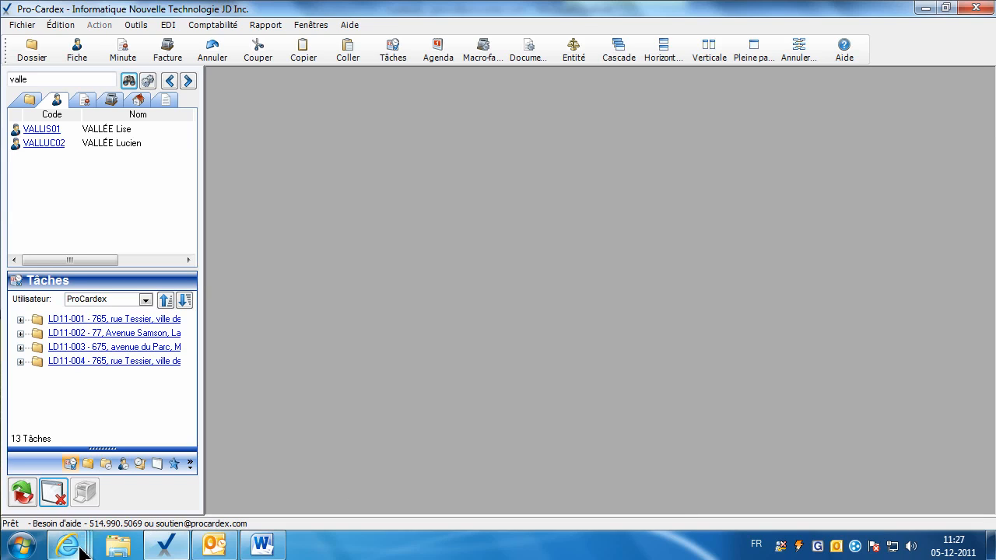
mouse_move(76, 547)
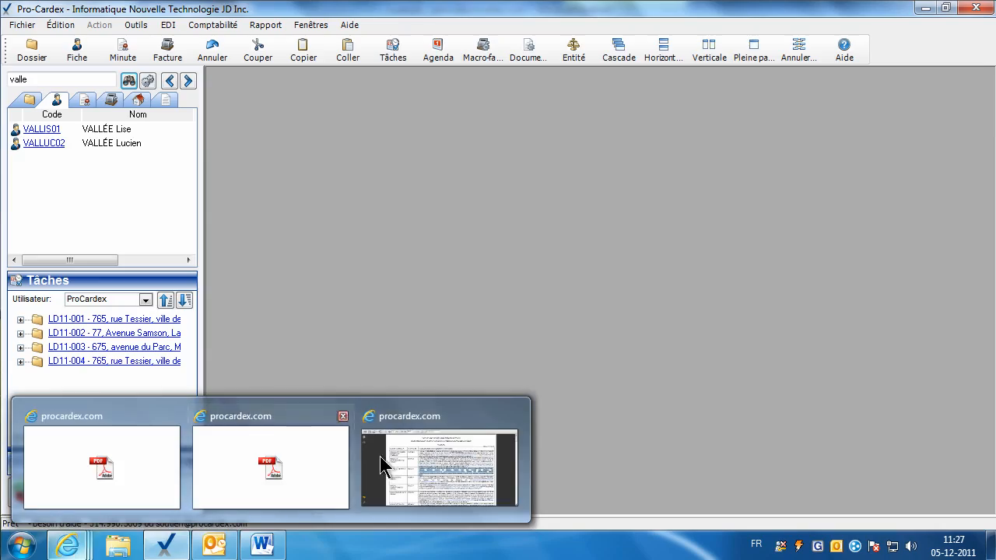
click(439, 474)
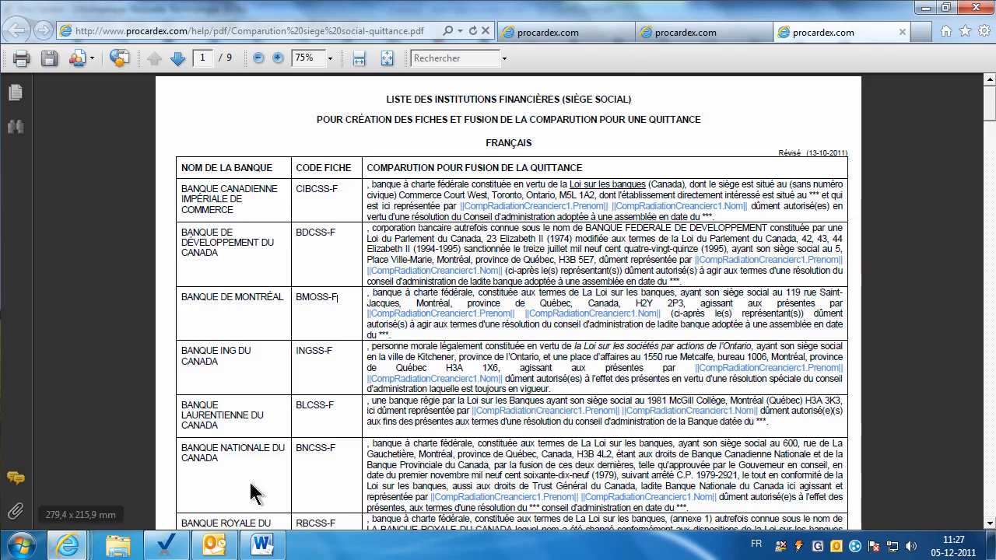
click(179, 57)
click(179, 58)
click(179, 57)
click(179, 57)
click(179, 58)
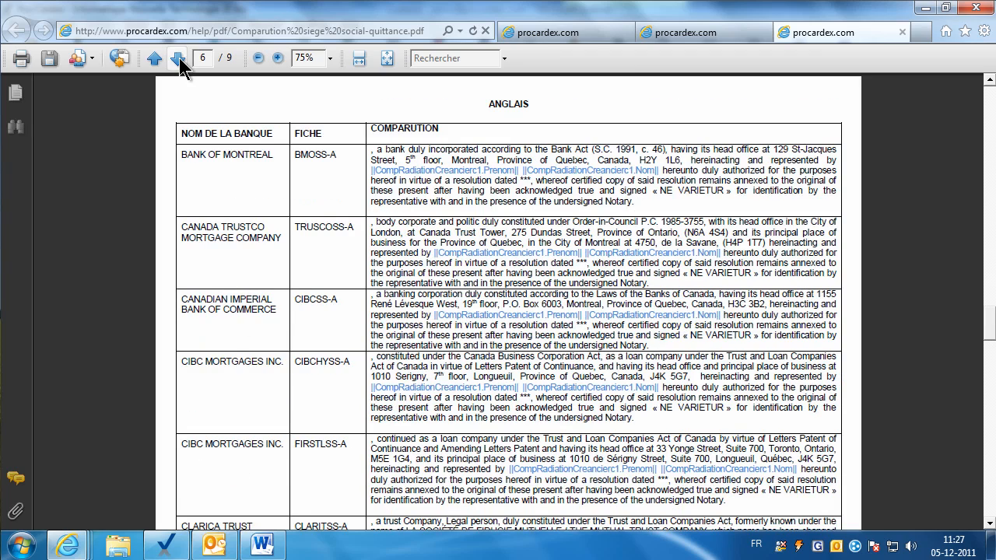
click(165, 544)
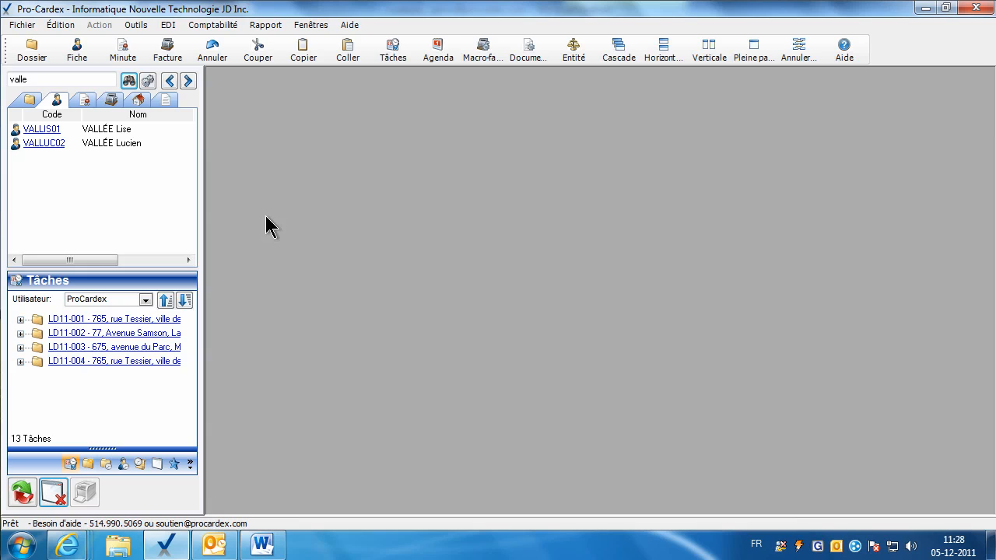
Start a new fiche titled Succession with the deceased's last and first names.
click(78, 62)
click(380, 158)
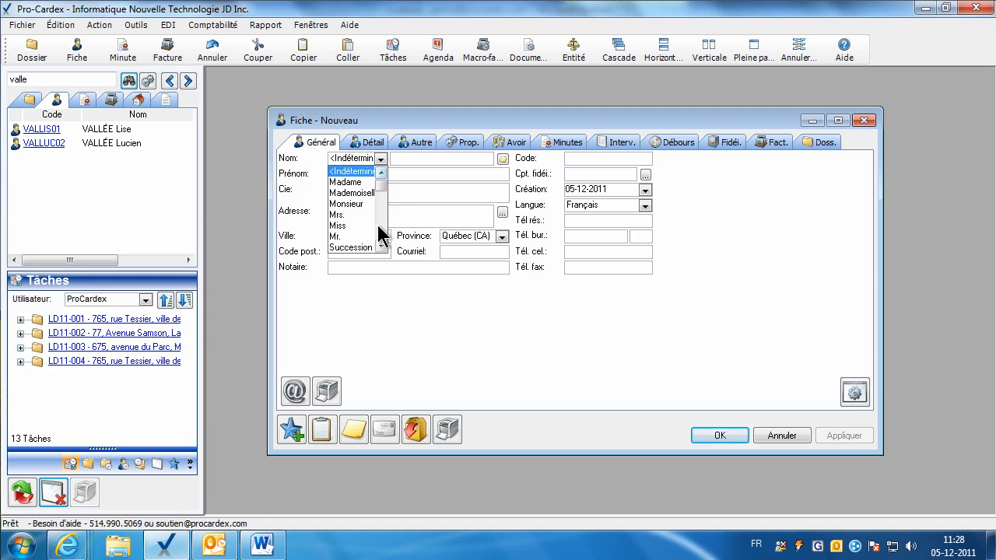
click(359, 248)
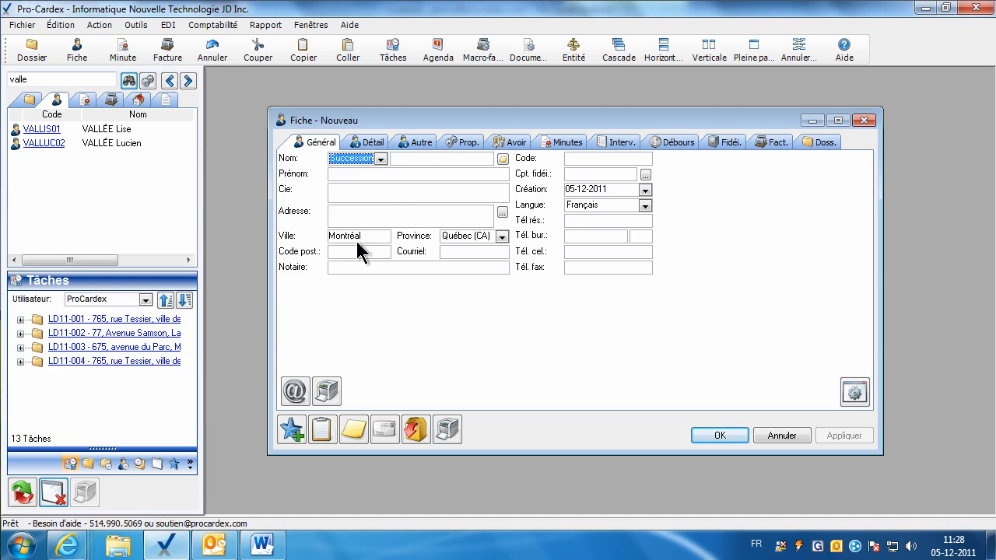
click(407, 158)
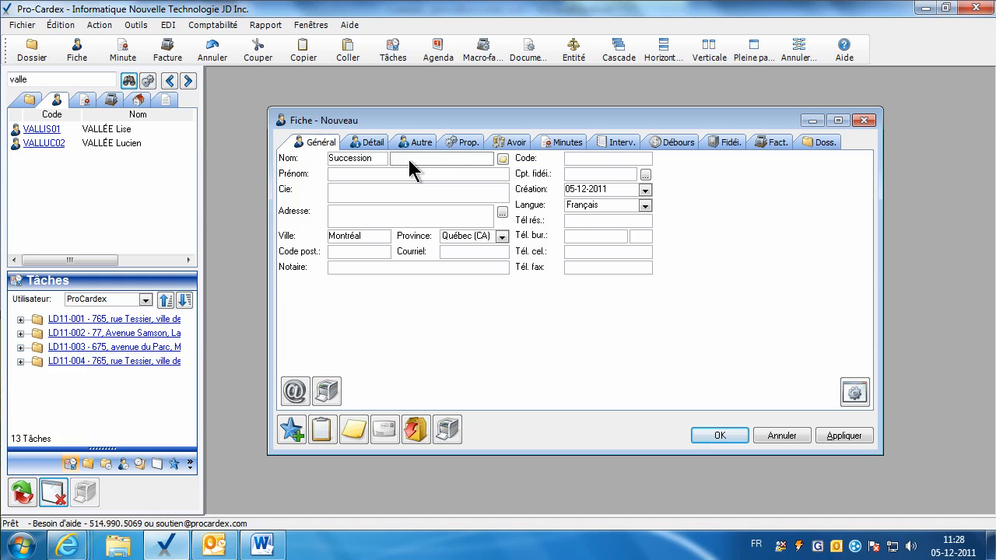
key(Tab)
text(s)
Enter the estate's company name in Cie and apply the fiche.
click(338, 195)
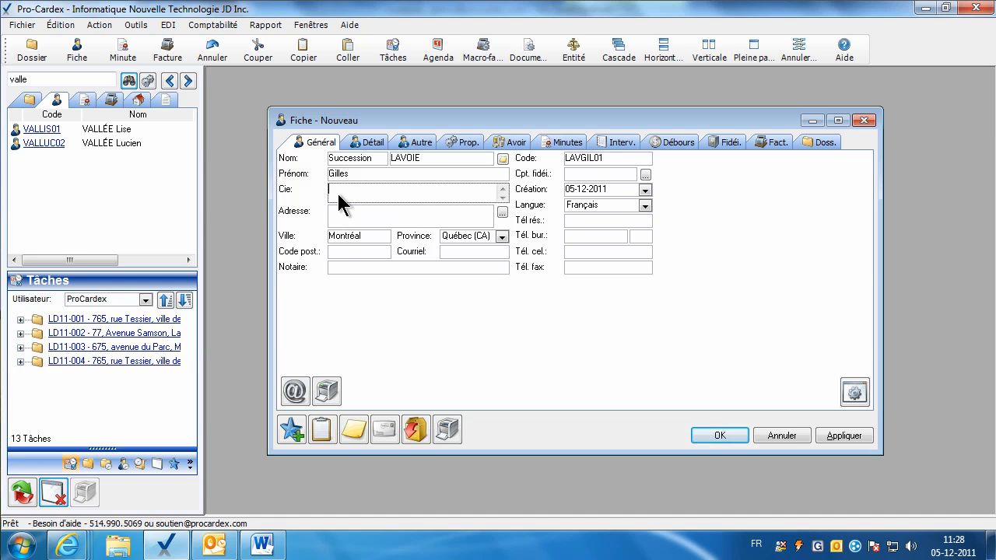
text(S)
click(335, 214)
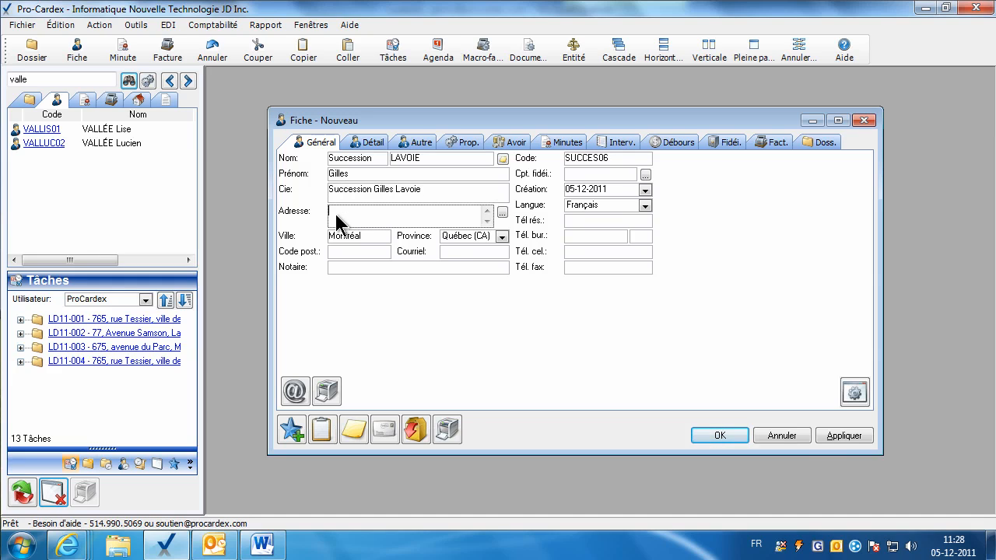
click(828, 434)
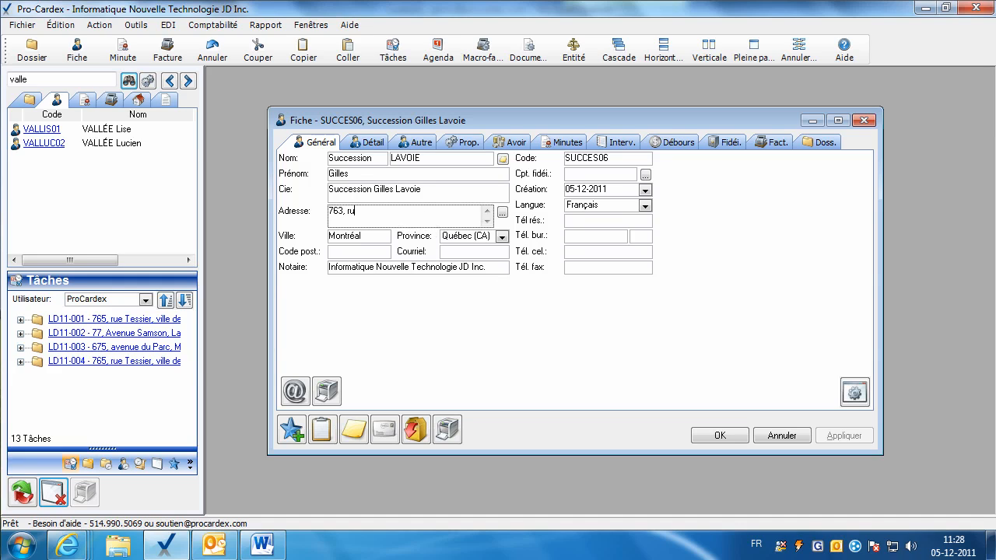
Enter the estate's street address, city Laval and postal code.
key(Tab)
text(Lval)
key(Tab)
key(shift+Tab)
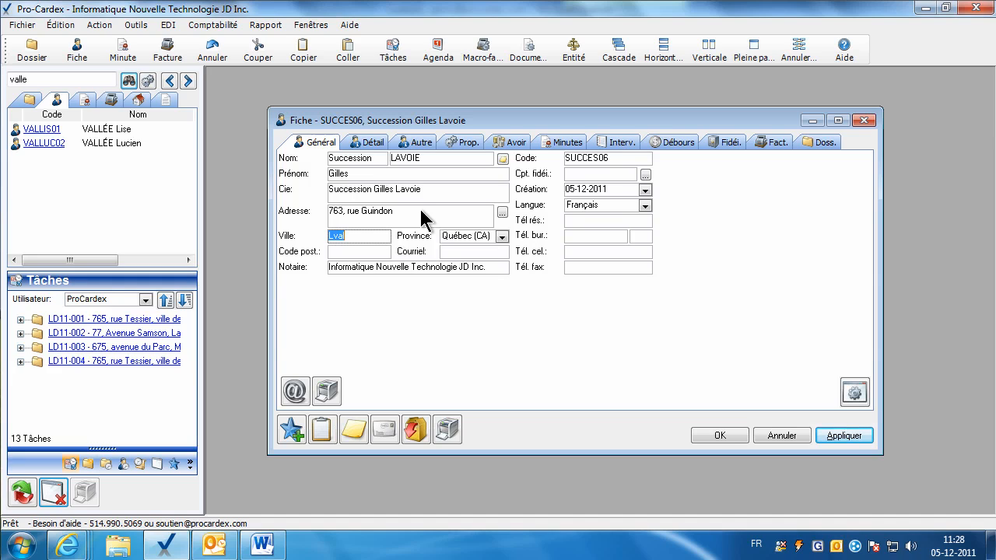
key(Home)
key(Right)
text(a)
key(Tab)
text(H5J 3)
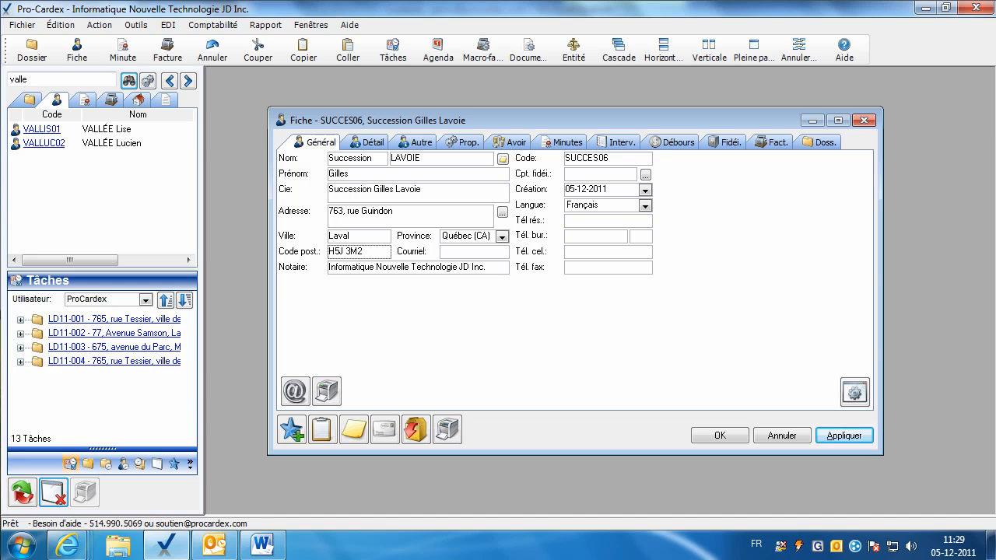
Apply the address changes, then set Sexe to Masculin and keep the marital status Célibataire.
click(580, 223)
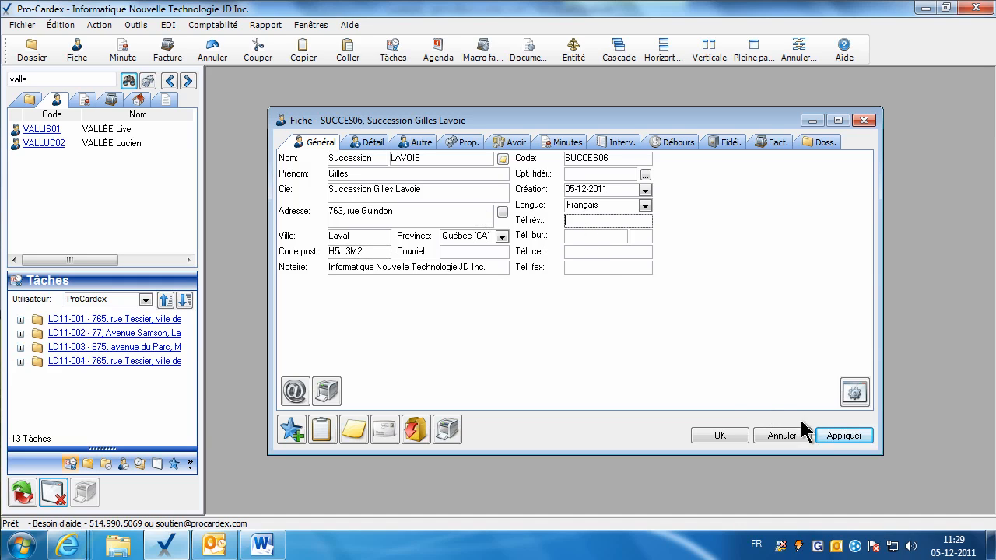
click(836, 436)
click(371, 143)
click(404, 158)
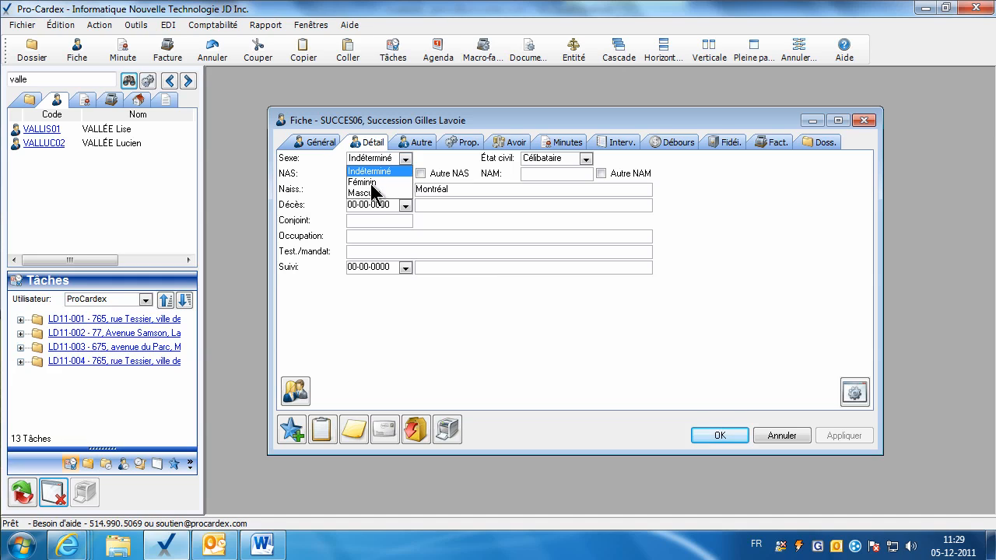
click(372, 193)
click(586, 159)
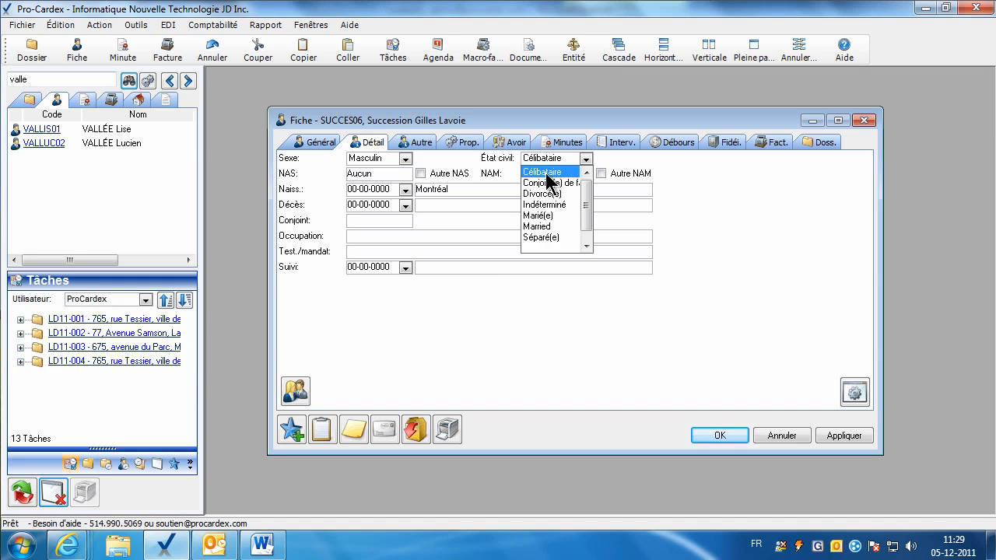
click(493, 177)
Set NAS to Aucun and enter the birth date 04-05-1945 with birthplace Montréal.
click(376, 177)
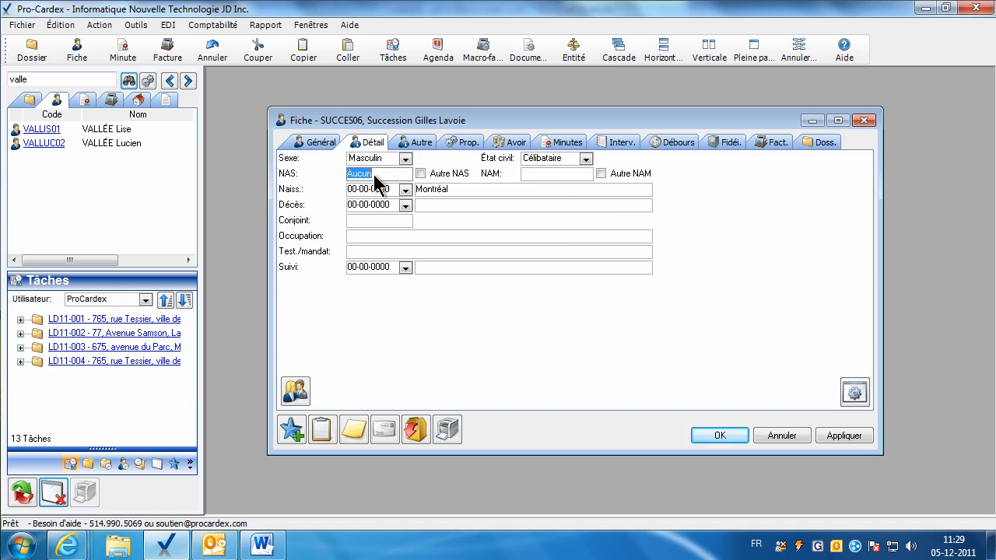
click(539, 171)
click(381, 190)
click(371, 176)
click(557, 175)
click(380, 192)
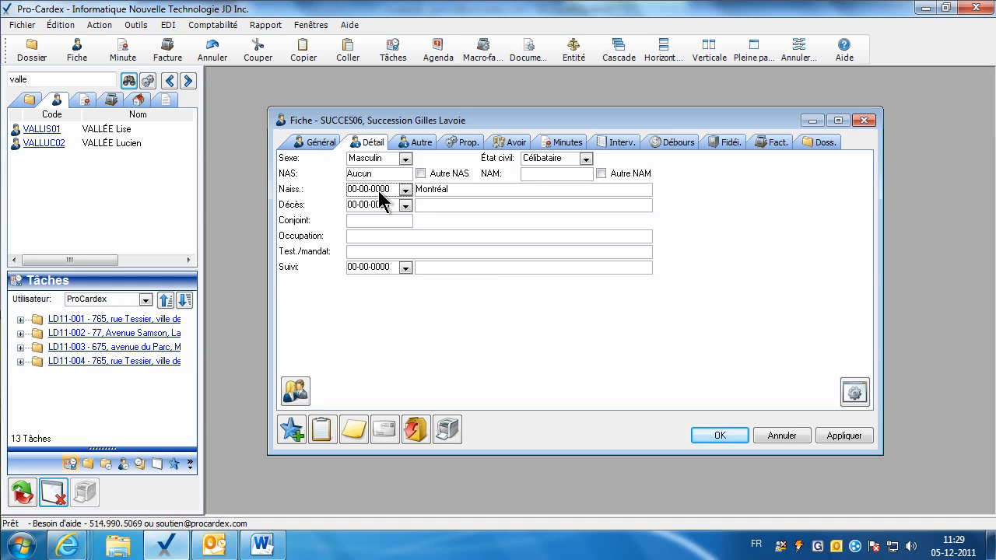
text(1945)
double_click(424, 191)
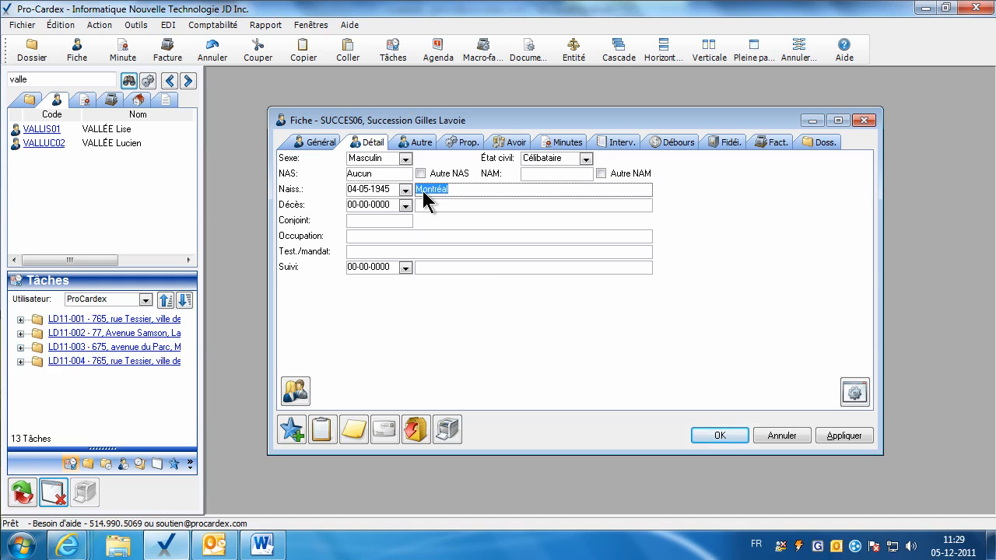
Enter death on 15-11-2011 in Laval and occupation électricien, then apply the details.
click(355, 207)
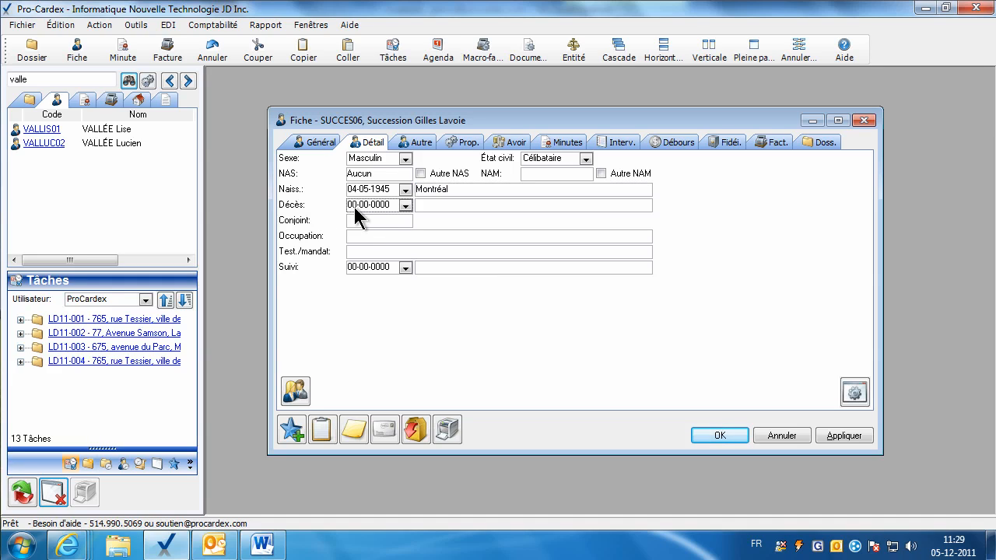
text(15112011)
click(422, 206)
text(Laval)
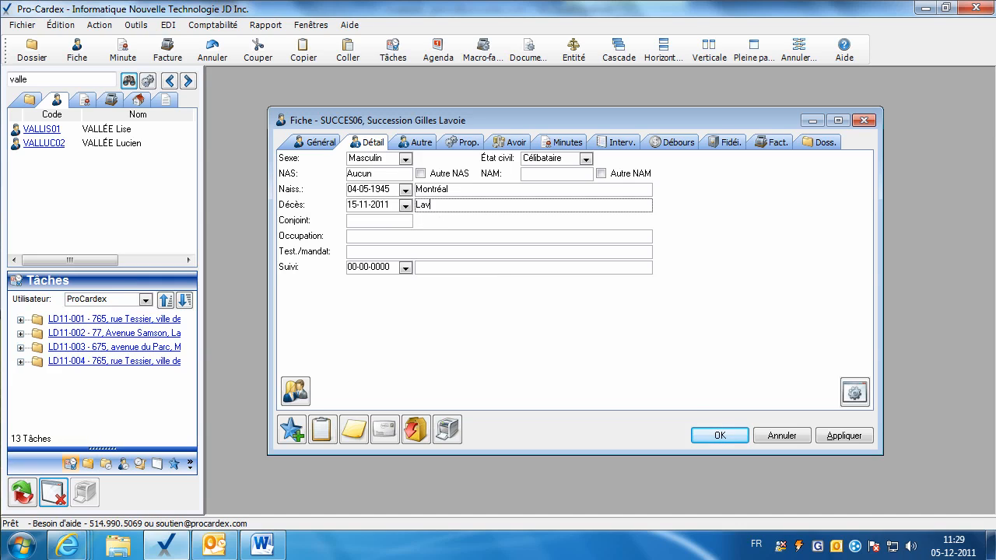
click(396, 234)
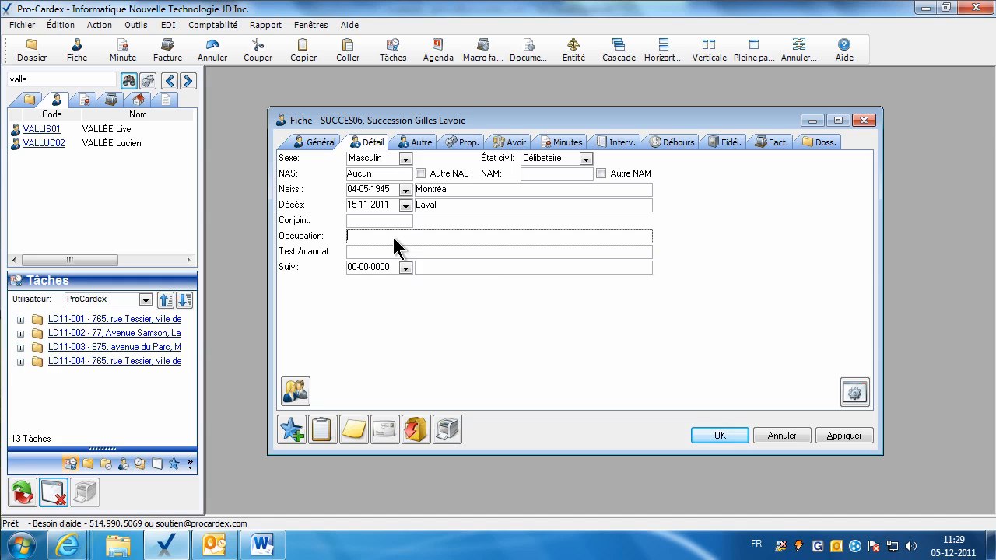
text(électricien)
click(392, 251)
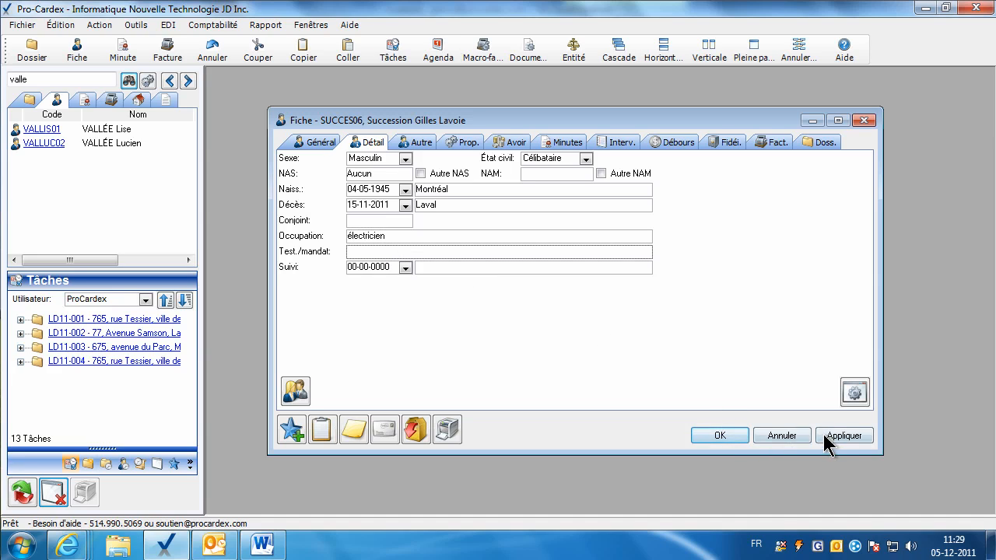
click(827, 437)
Insert the predefined CelibFemFr single-status marital clause on the notes page.
click(413, 145)
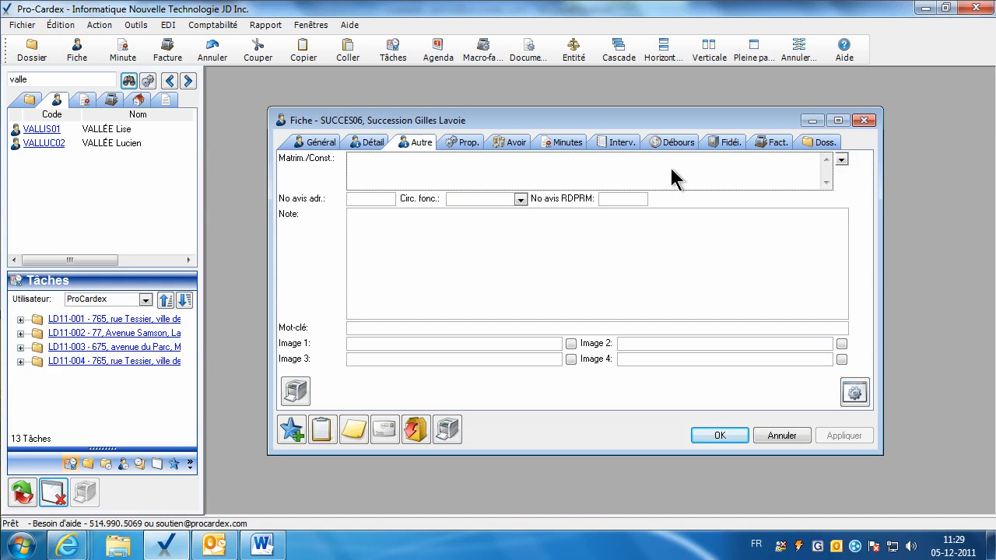
click(840, 159)
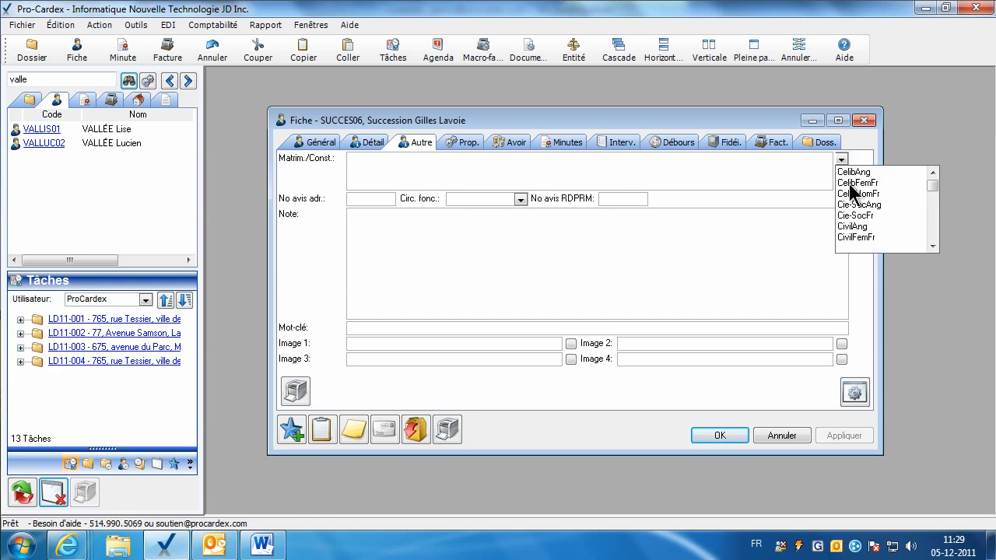
click(848, 184)
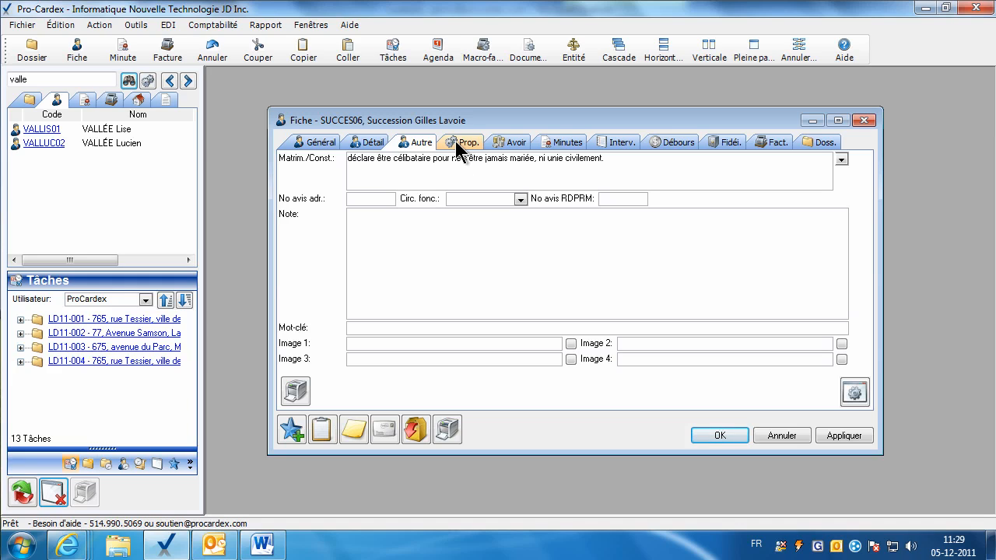
Add an Héritier property whose value is the heir's name, and apply it.
click(458, 142)
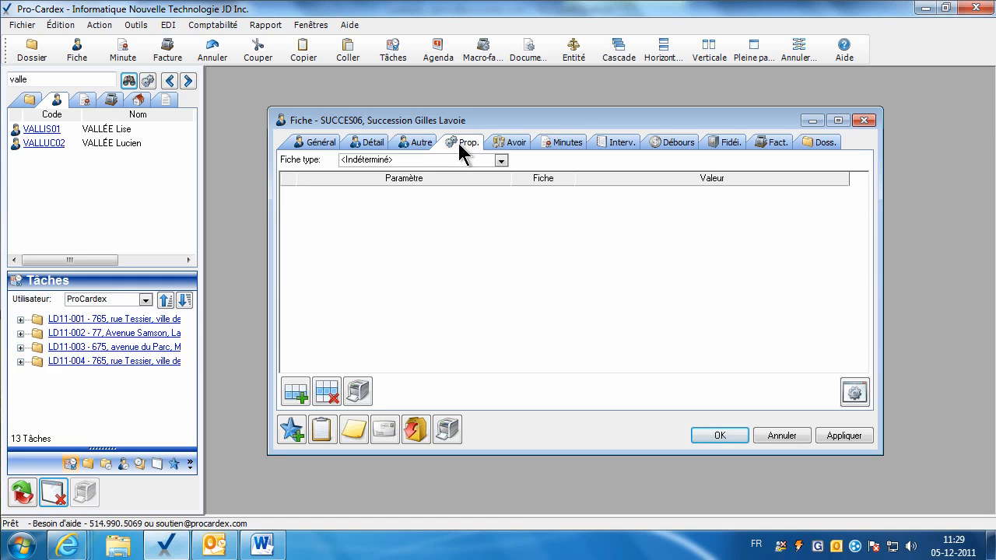
click(298, 391)
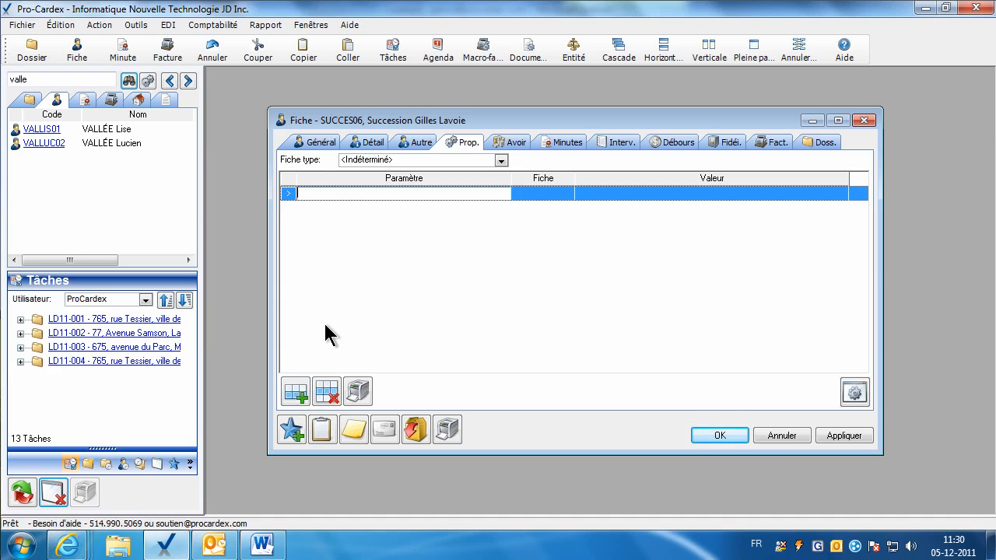
text(Héritier)
key(Tab)
key(Tab)
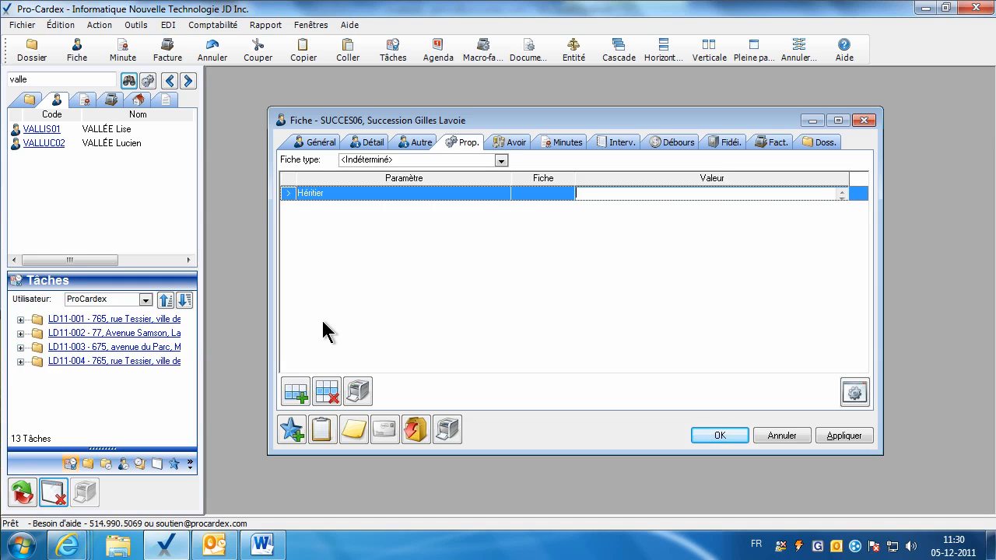
click(818, 434)
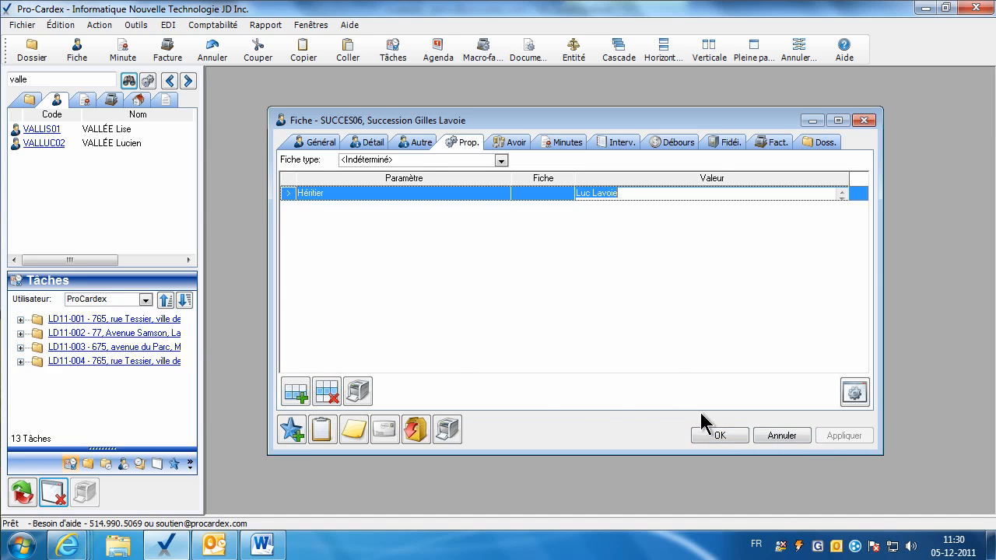
Review the Général, Détail and Autre sections, close the fiche with OK, and enter 'sirois' as the search term.
click(321, 144)
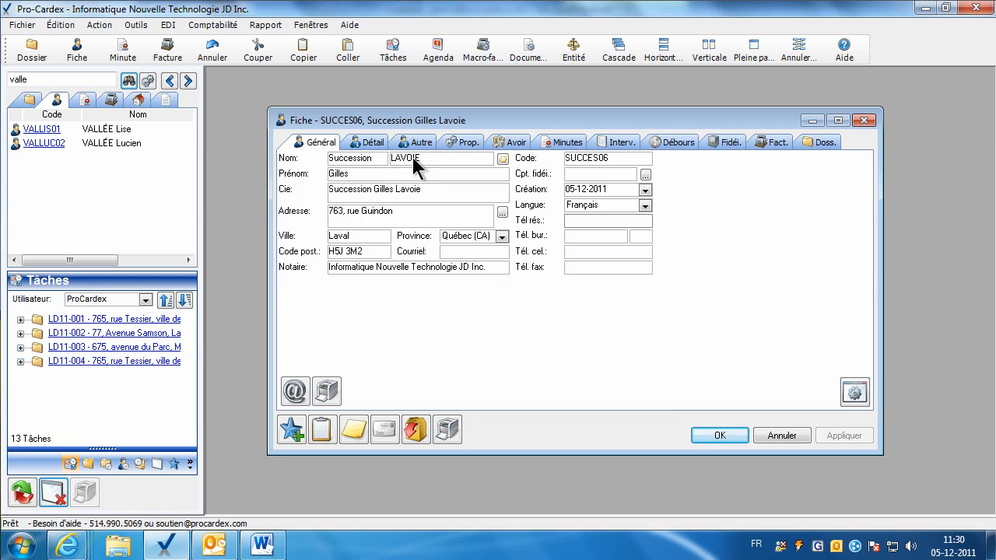
click(369, 191)
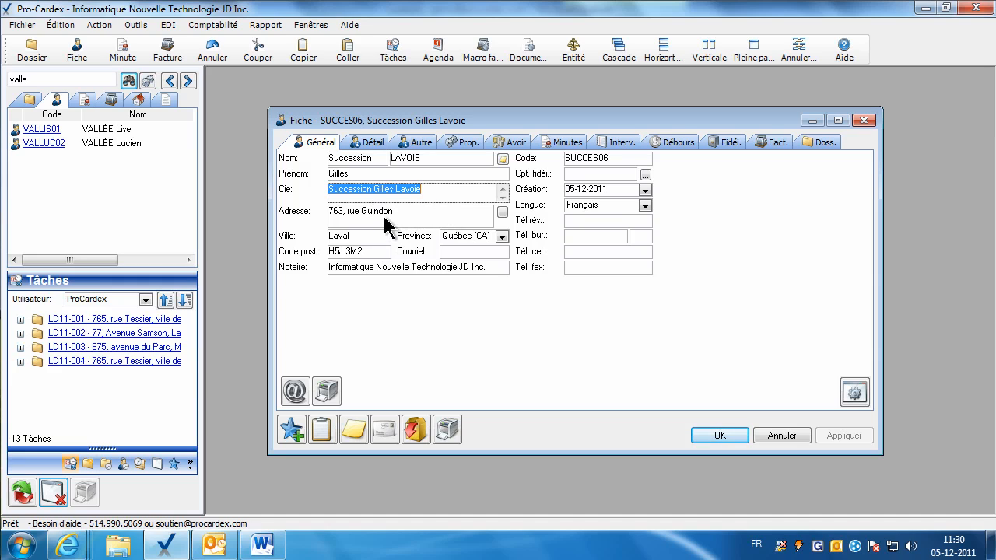
click(370, 143)
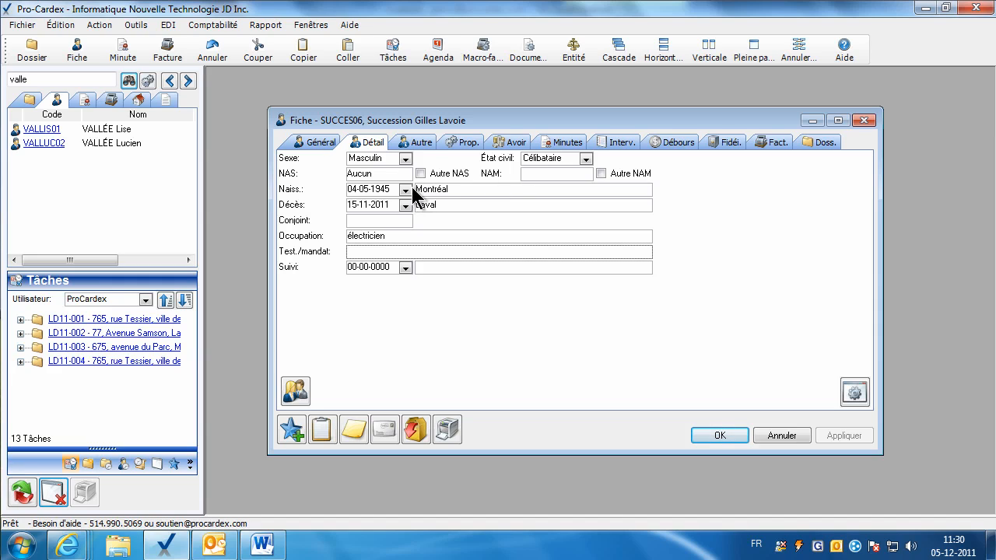
click(418, 143)
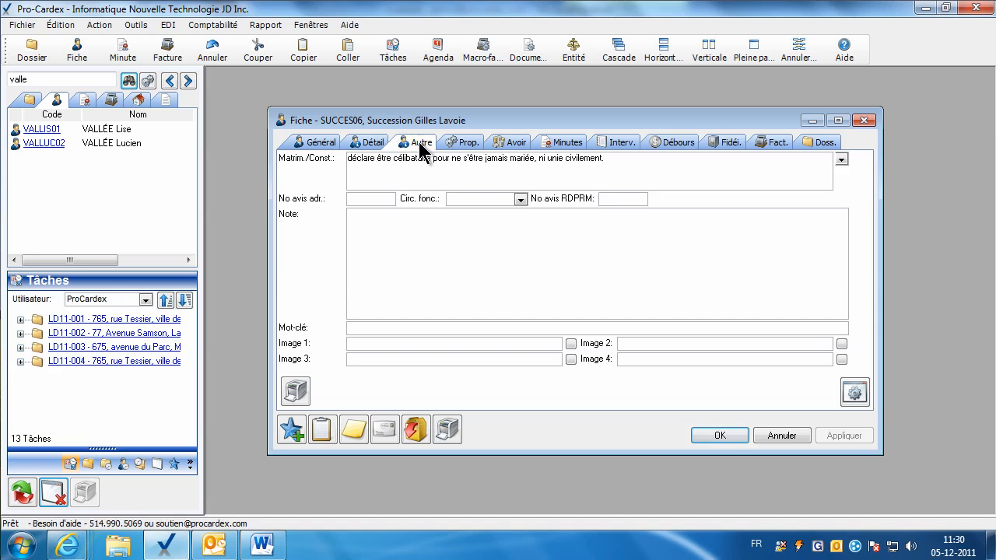
click(707, 437)
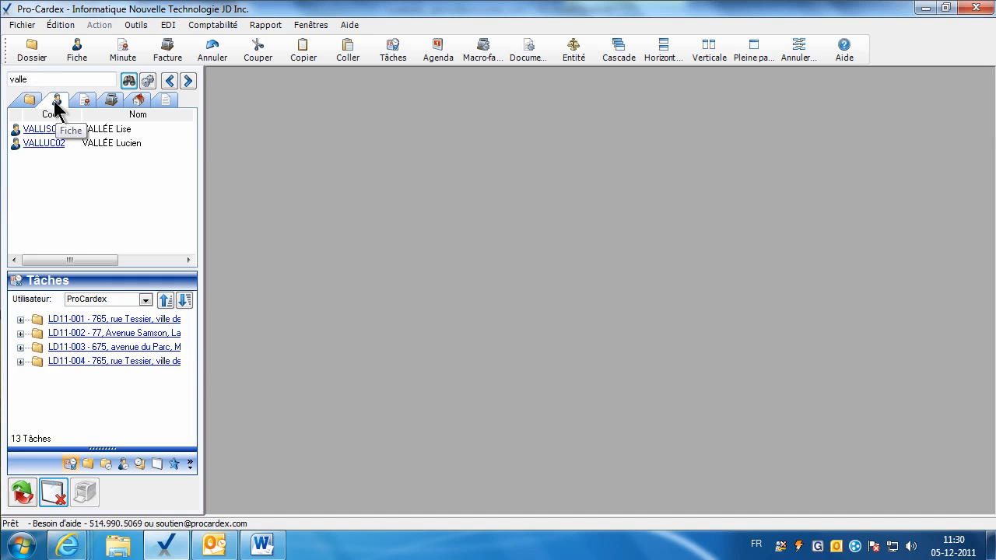
double_click(41, 79)
text(sirois)
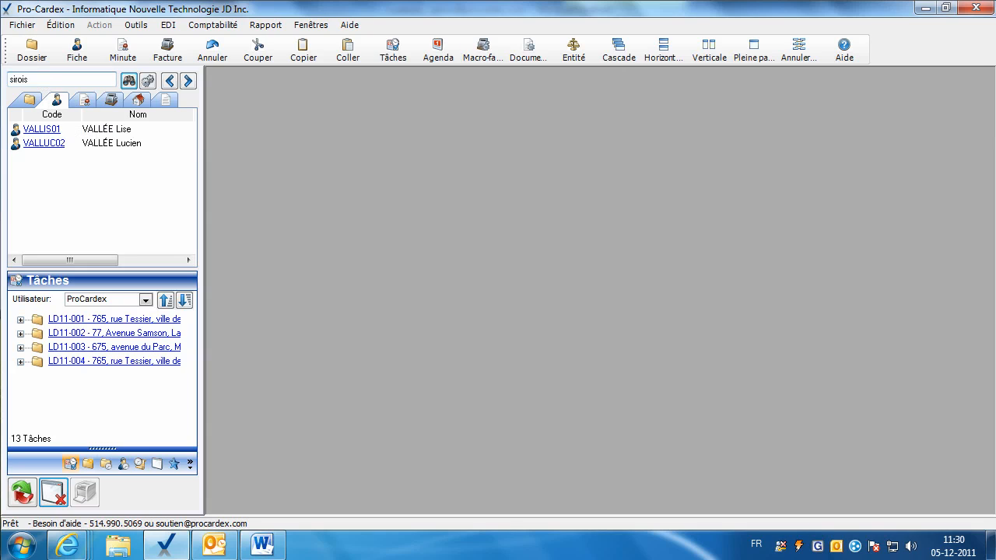
key(Return)
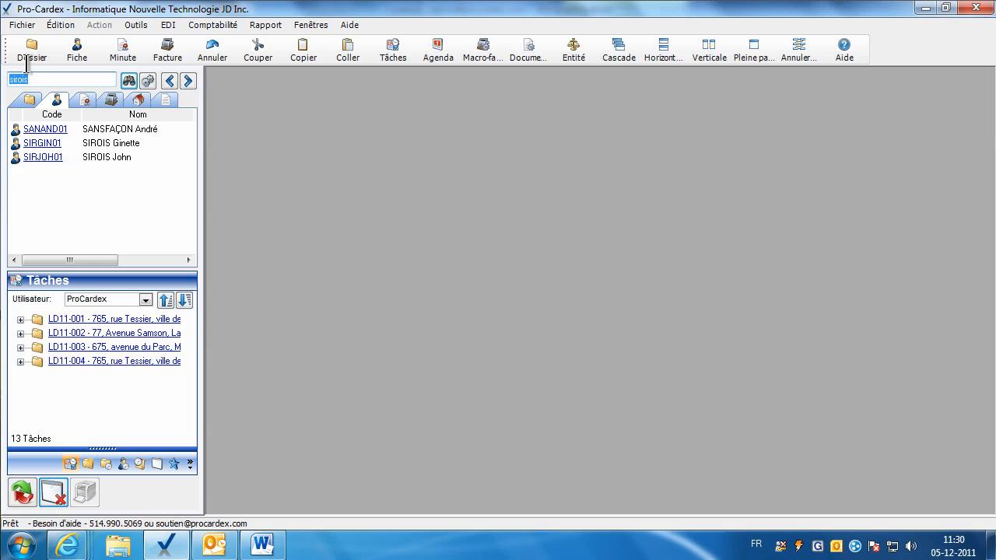
text(andré)
key(Return)
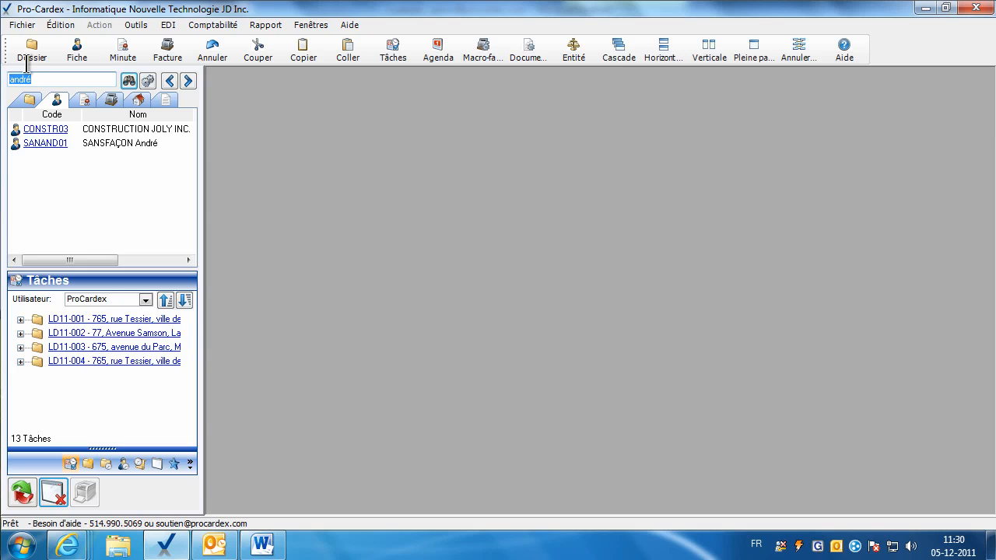
text(sirois;vallée)
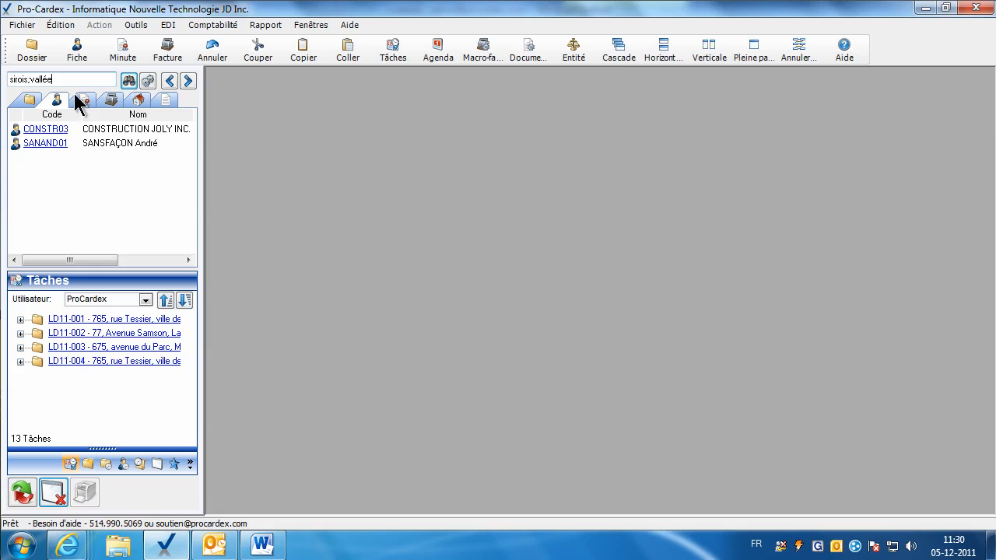
click(129, 82)
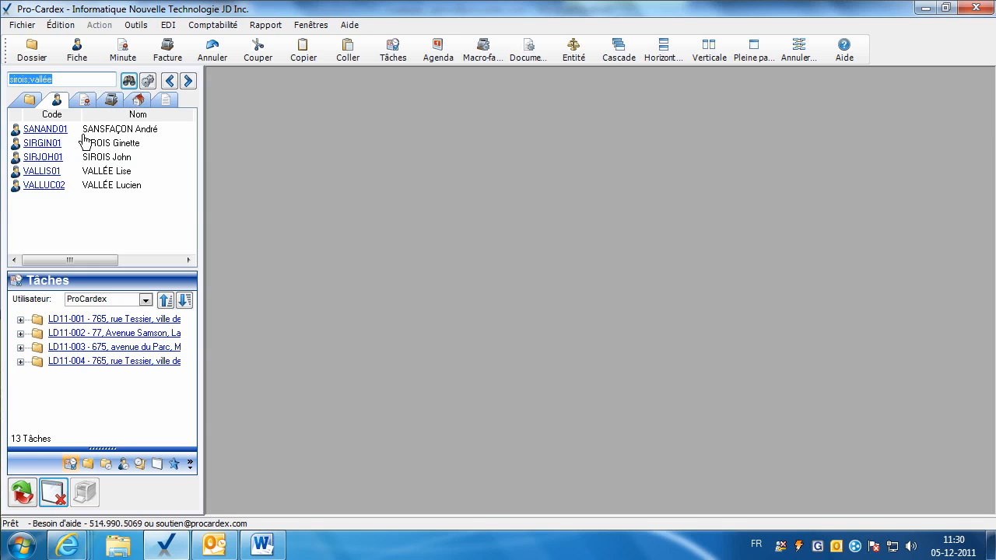
mouse_move(94, 138)
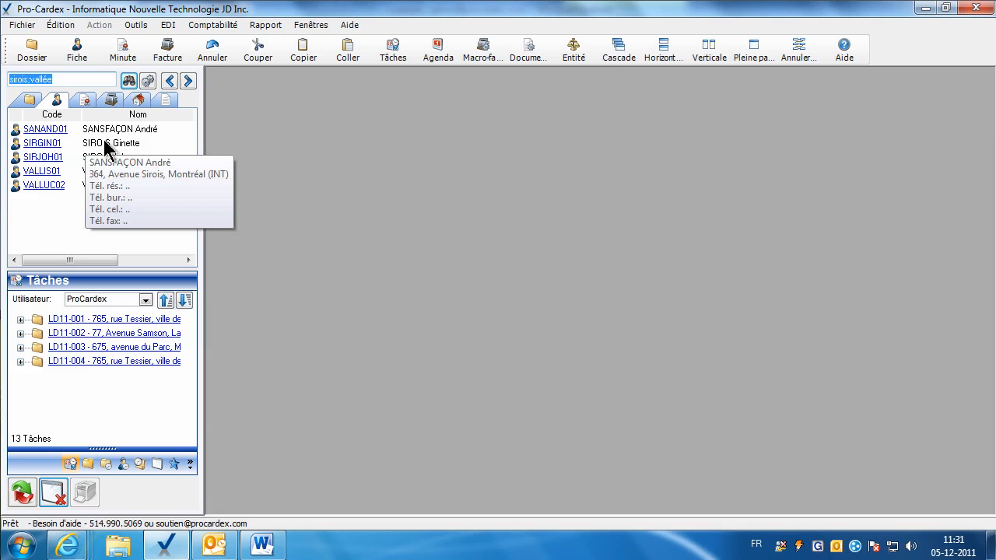
mouse_move(106, 165)
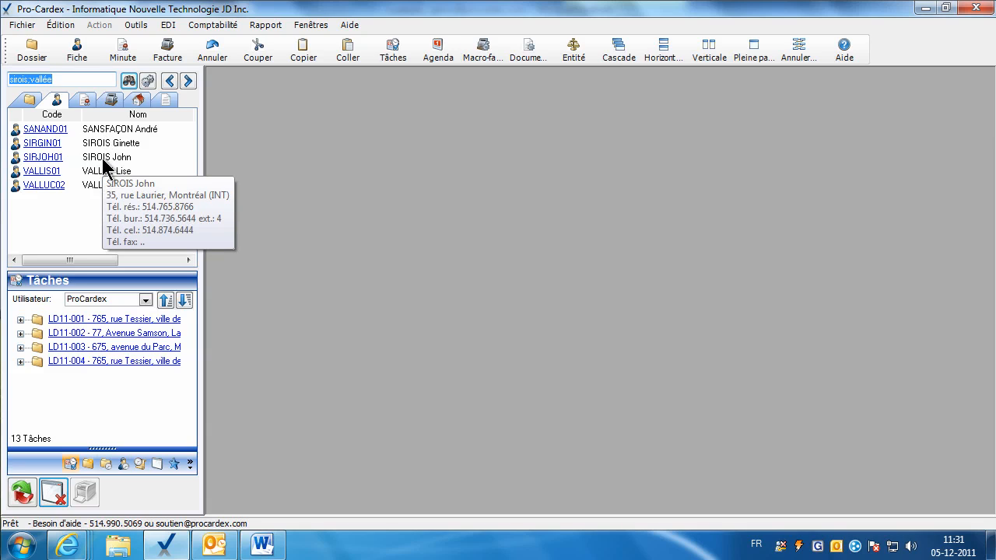
Reopen the client's fiche and add an alias containing only a first-name nickname.
click(51, 158)
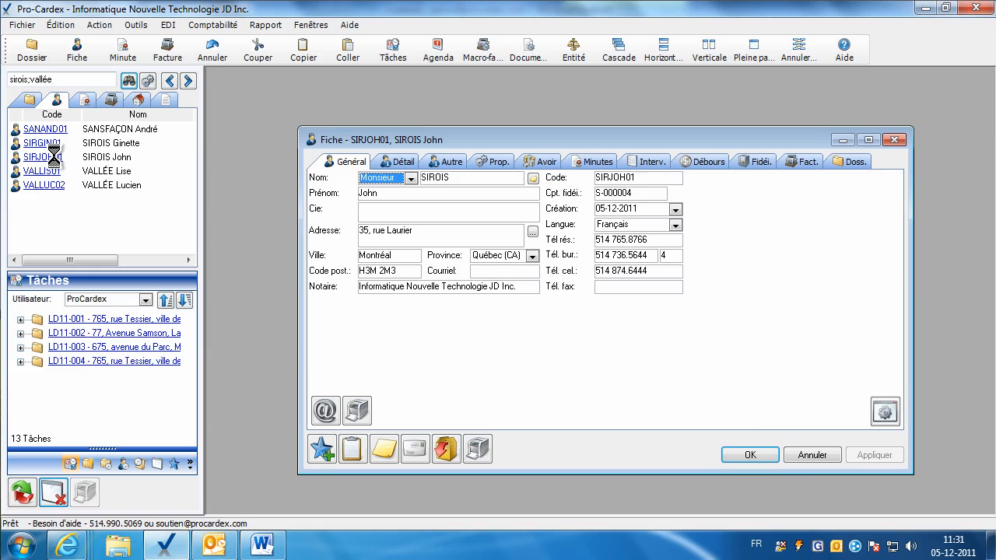
click(794, 453)
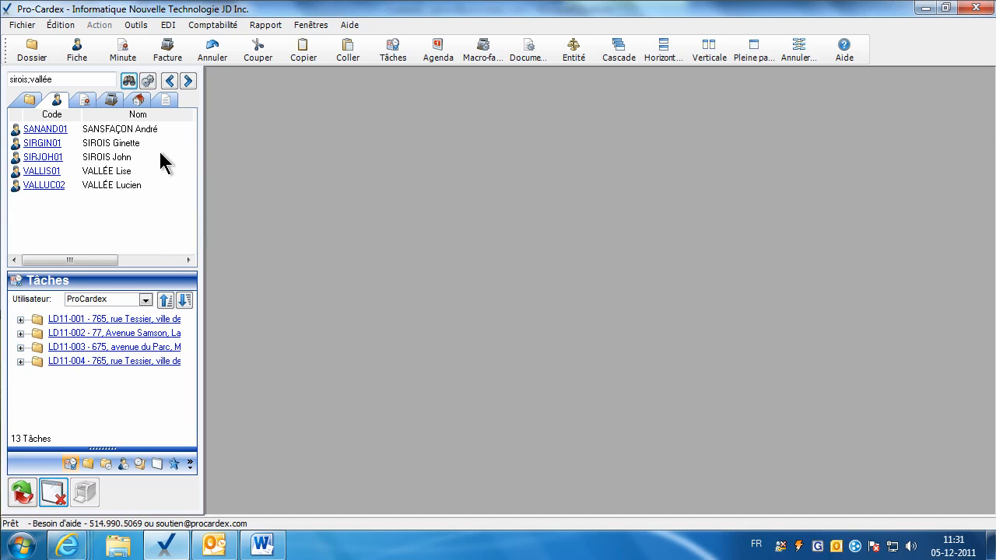
click(48, 158)
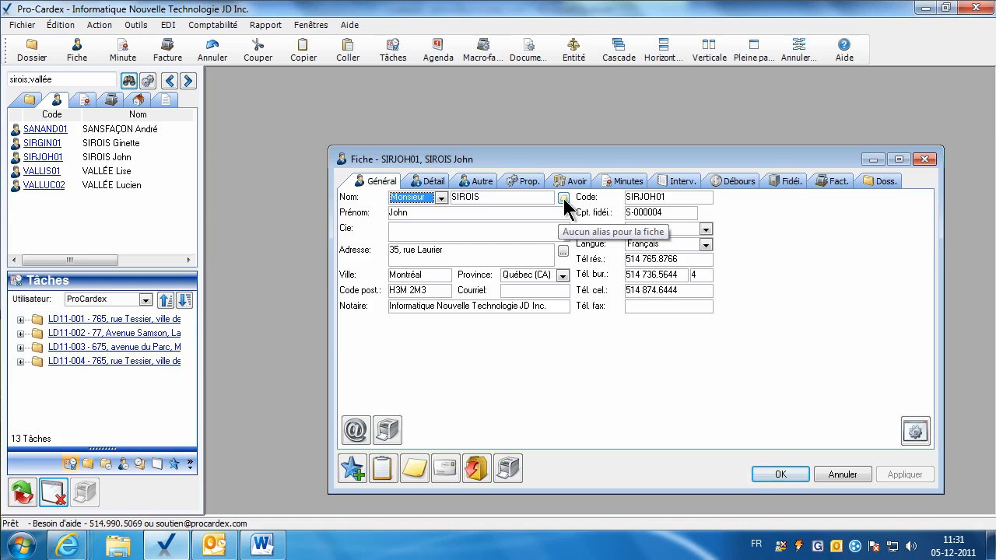
click(563, 199)
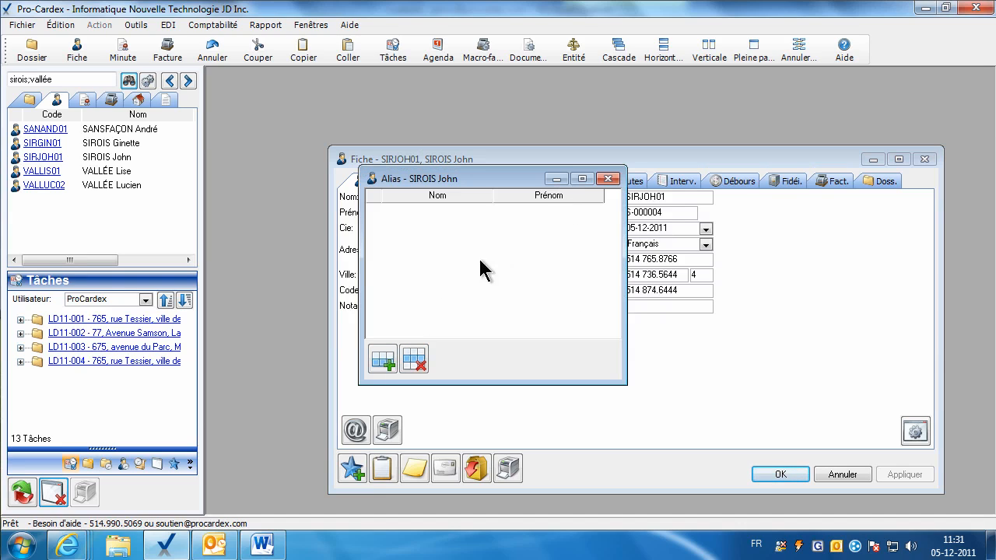
click(383, 358)
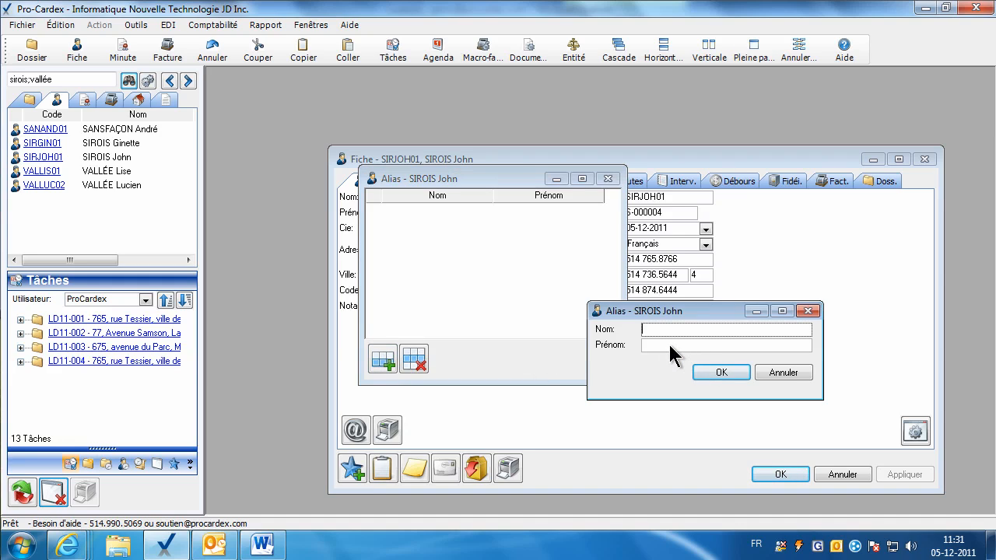
text(Joe)
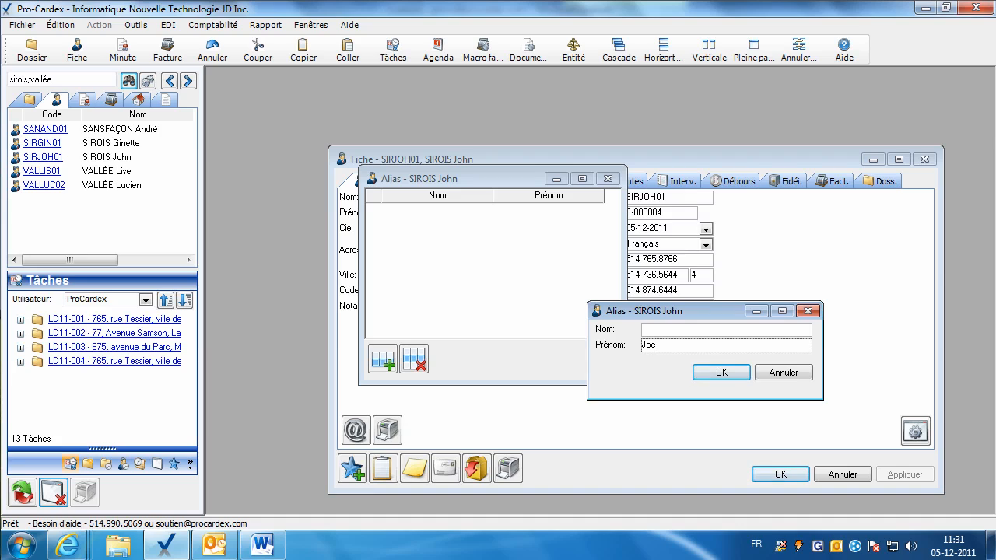
click(647, 330)
key(Tab)
click(714, 376)
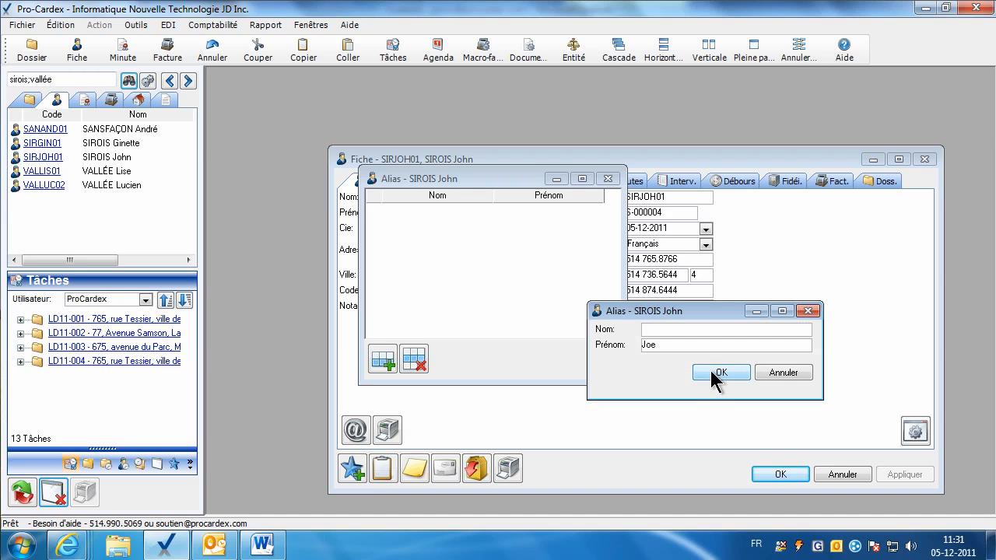
click(609, 179)
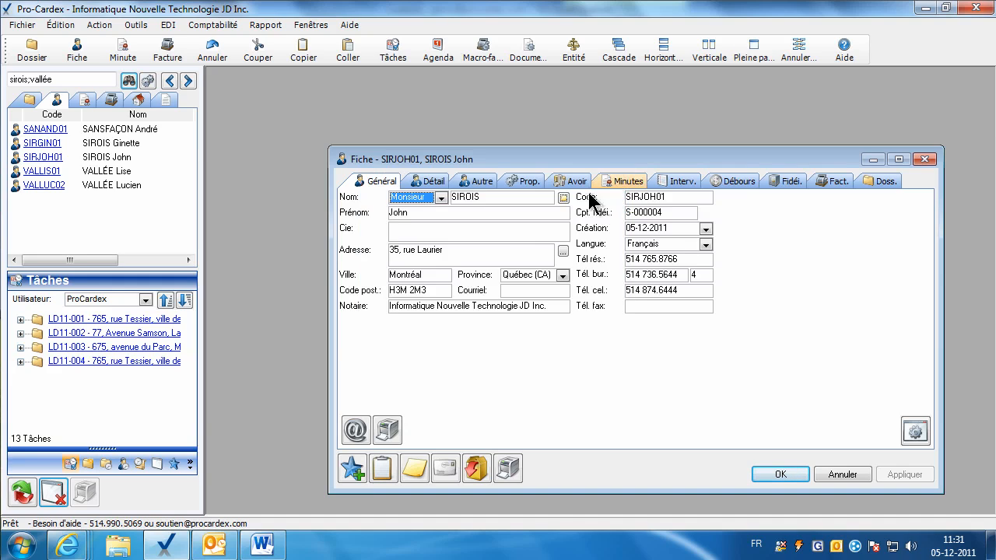
click(495, 237)
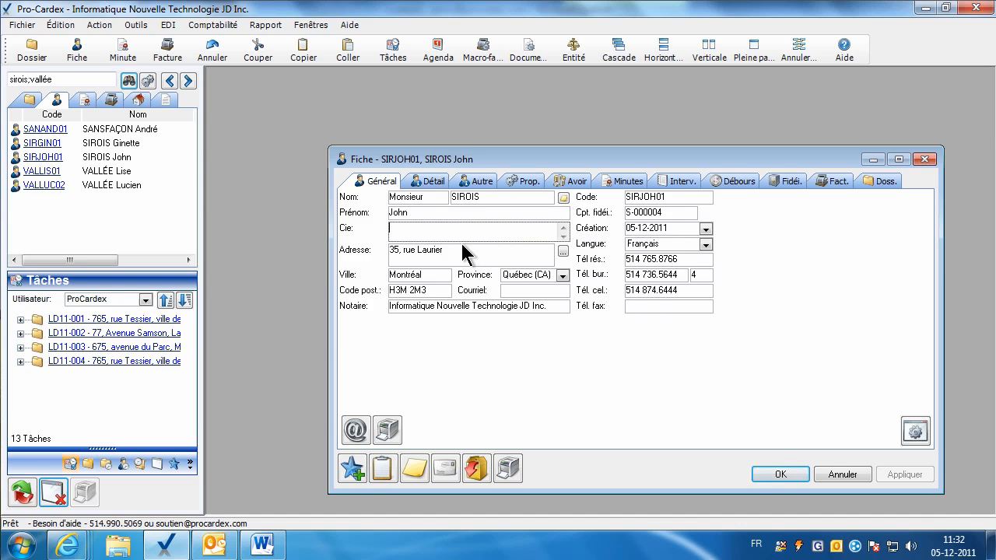
Schedule an address change dated 28-12-2011, entering the new street address, city and postal code.
click(445, 253)
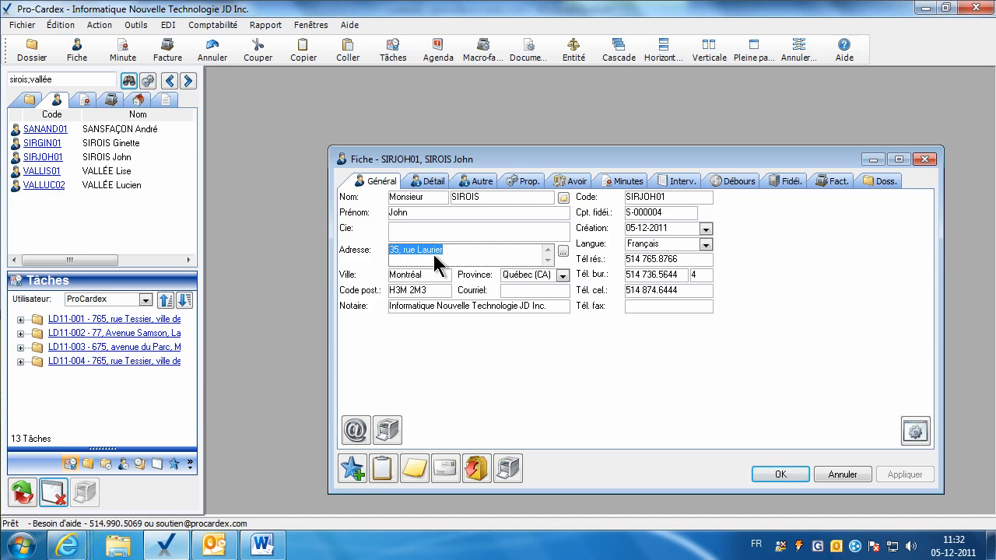
click(562, 252)
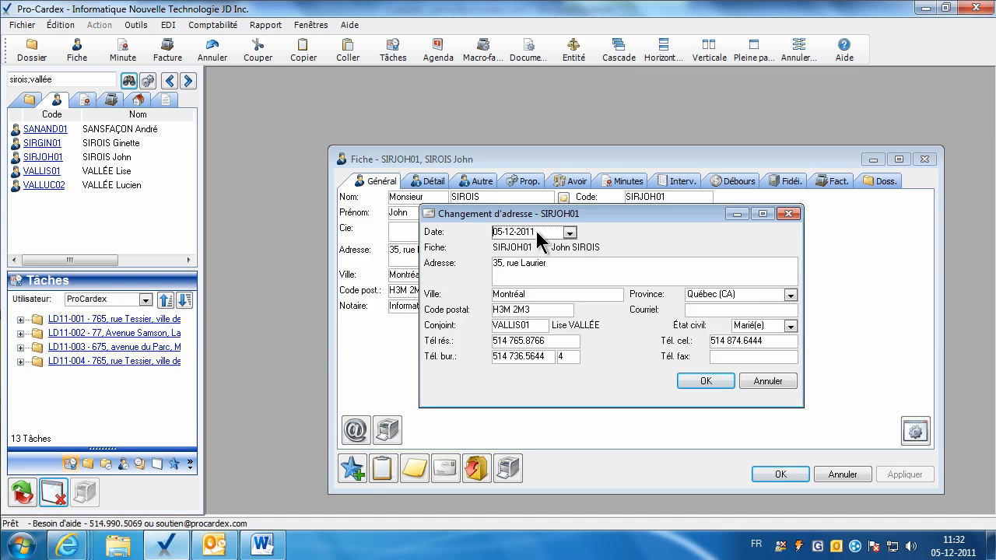
drag(536, 231, 466, 231)
text(28-12-2011)
key(Tab)
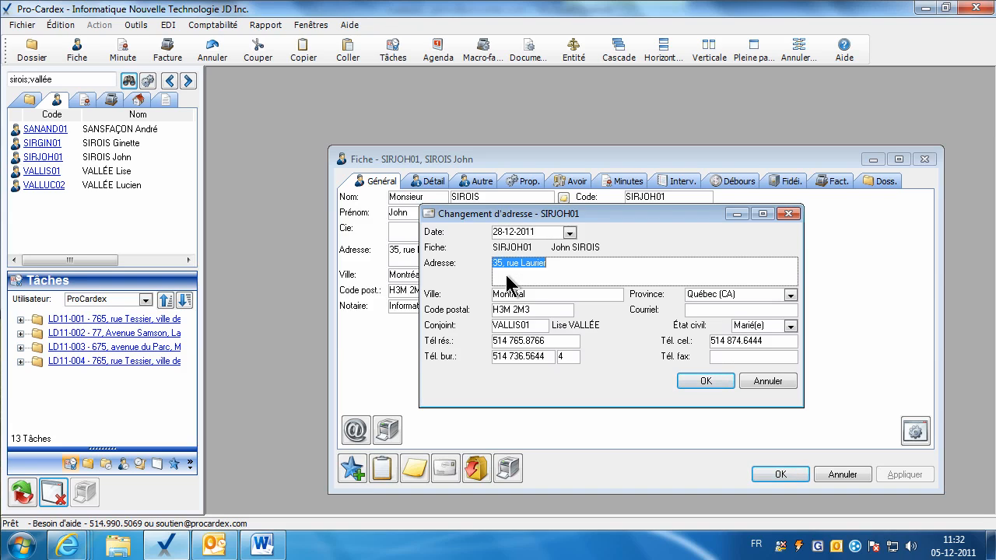
key(Tab)
text(Lva)
key(BackSpace)
key(BackSpace)
text(aval)
key(Tab)
key(Tab)
text(H3M 4m)
key(BackSpace)
key(BackSpace)
text(4M)
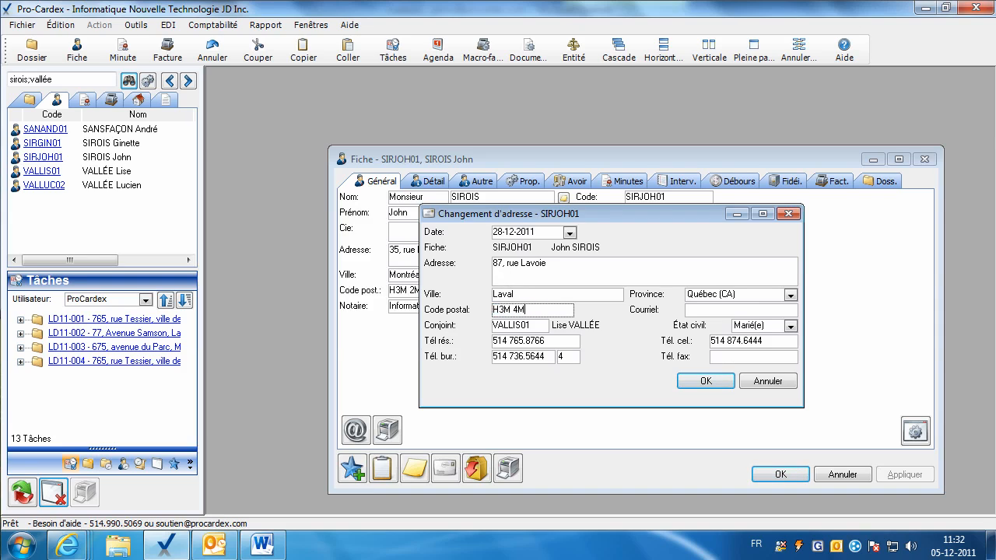
text(3)
Clear the home phone, work phone and extension, then confirm the address change.
click(722, 342)
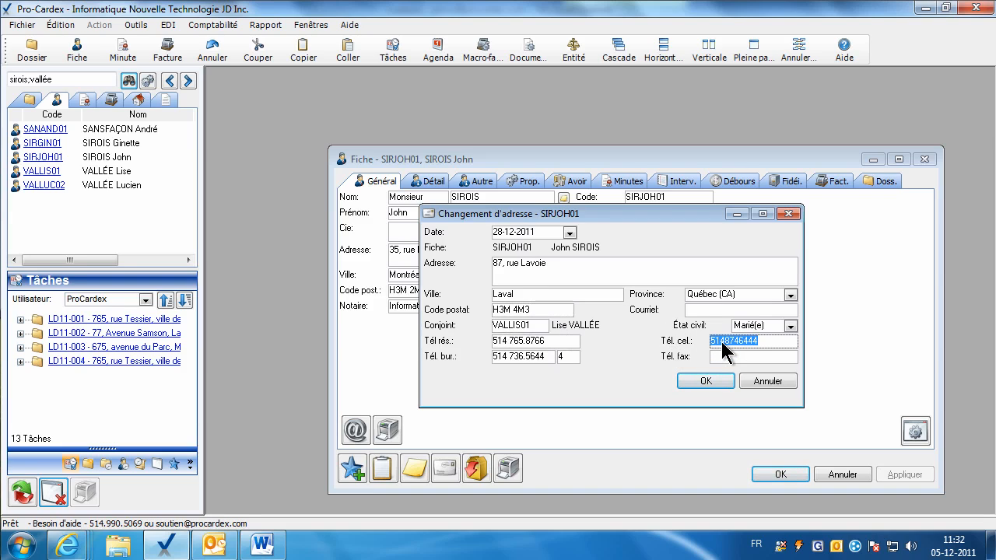
click(506, 342)
key(Delete)
click(507, 356)
key(Delete)
click(562, 357)
key(Delete)
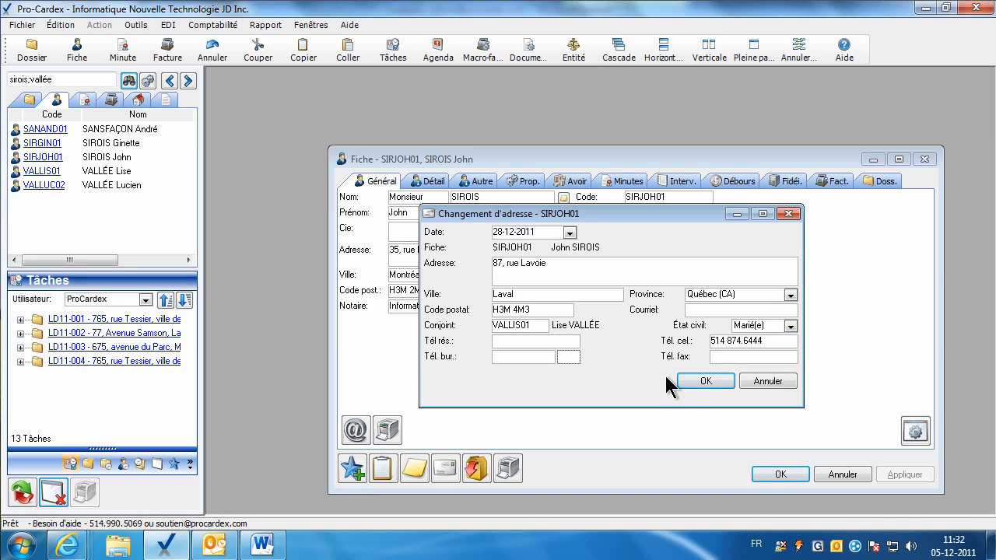
click(716, 382)
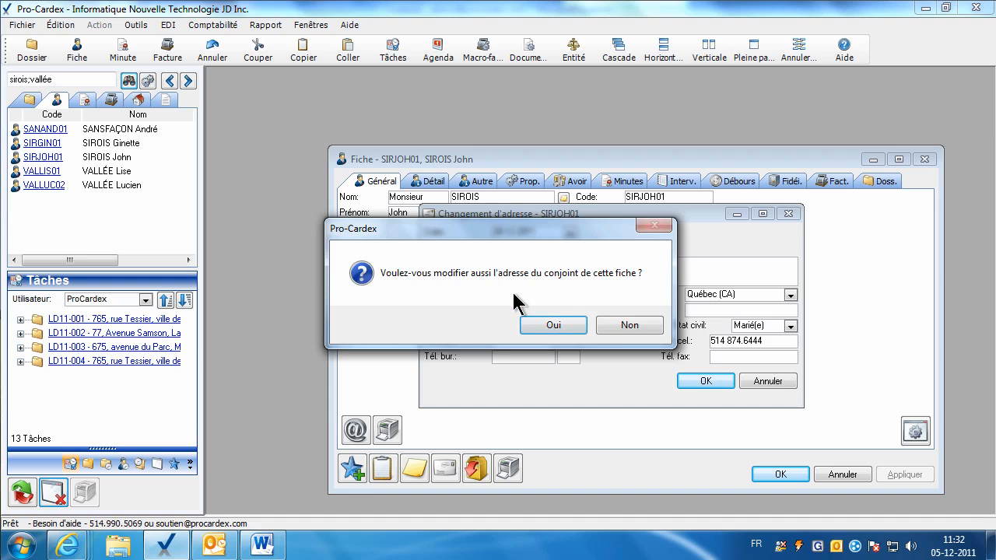
Apply the new address to the spouse too, then review and close the change record.
click(552, 327)
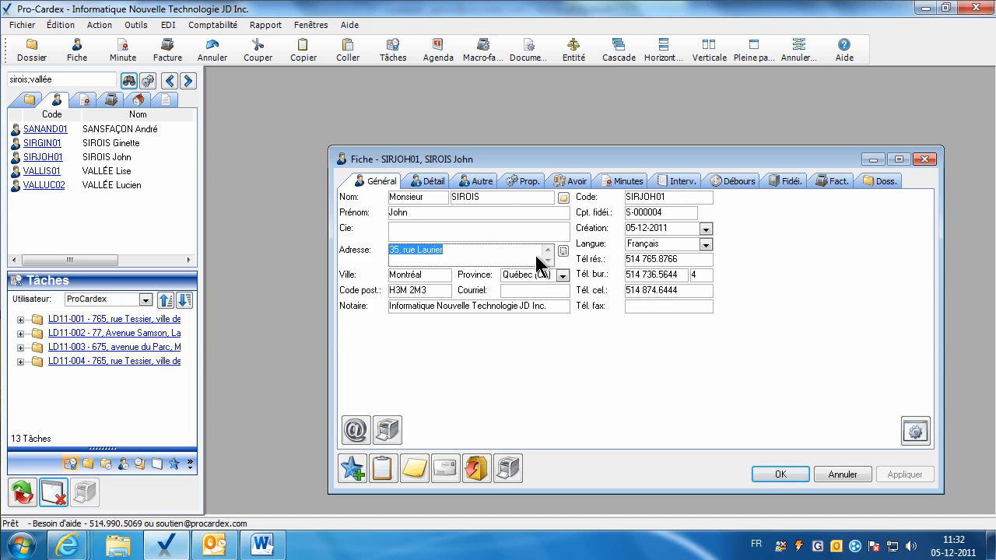
click(563, 251)
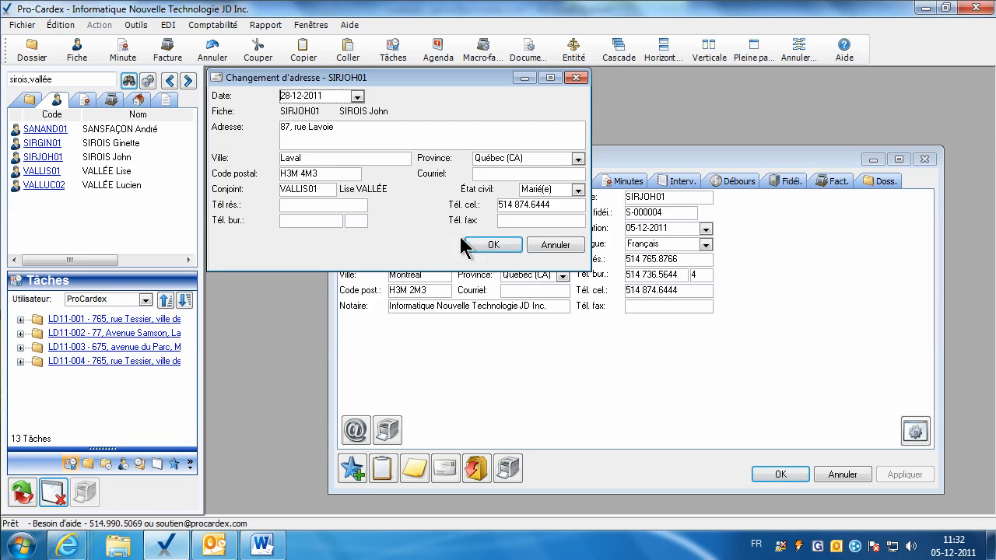
click(483, 245)
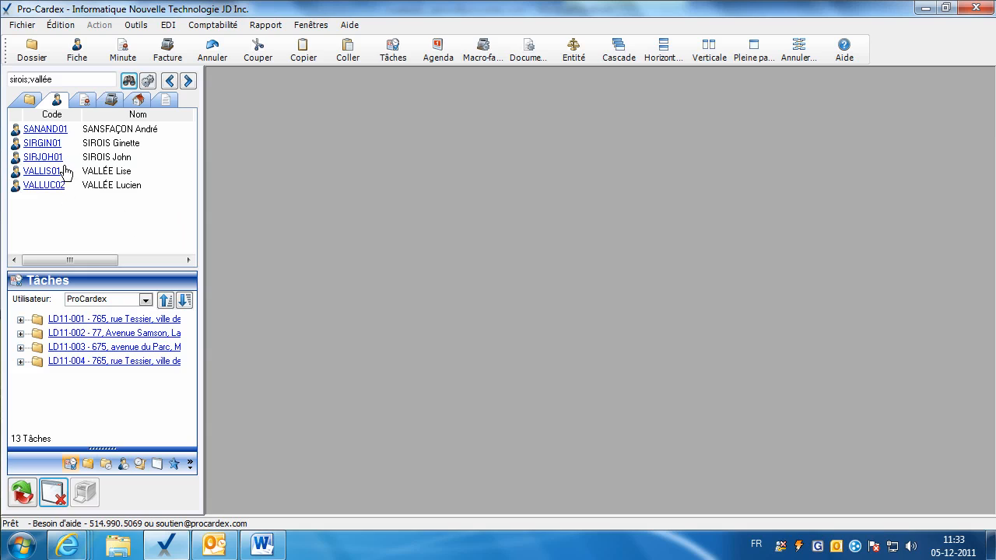
click(45, 157)
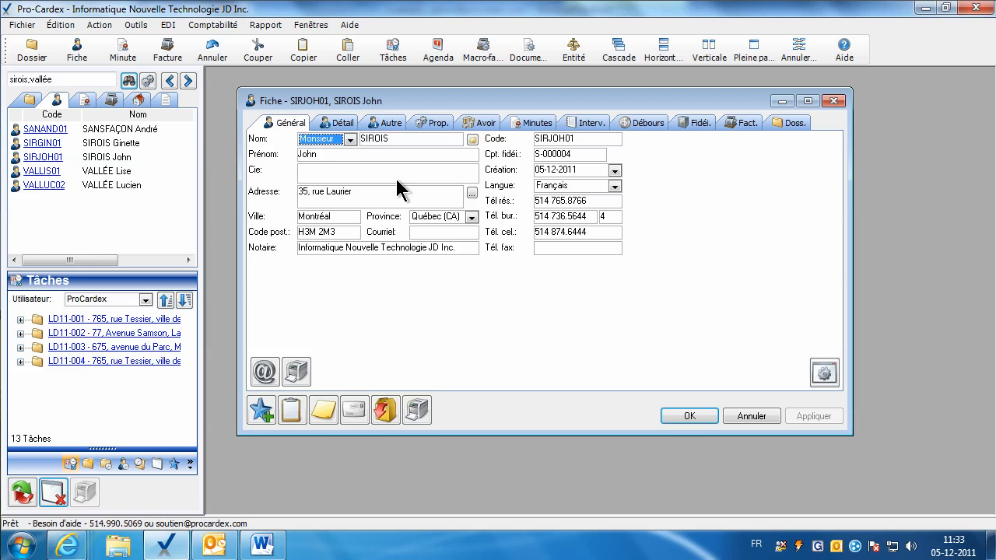
drag(422, 102, 435, 106)
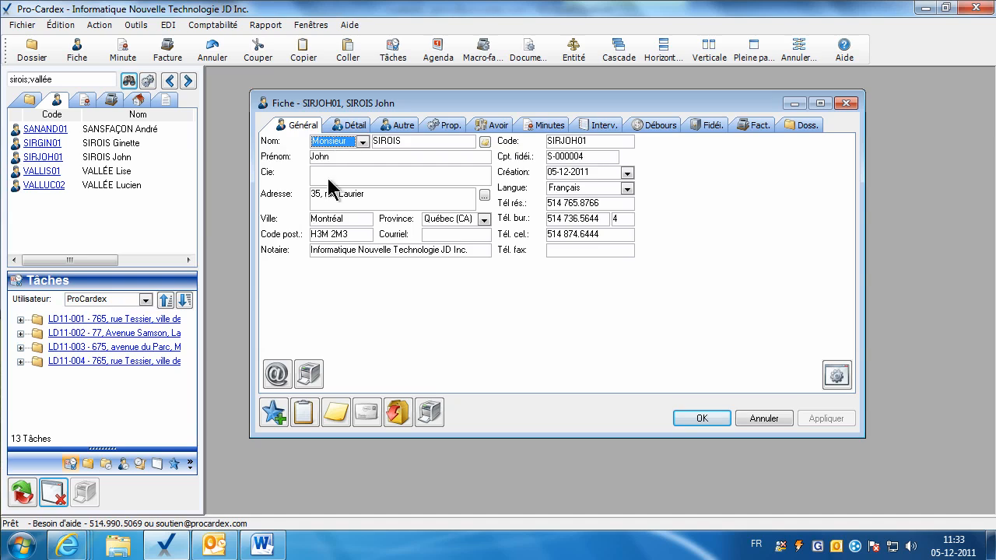
click(309, 377)
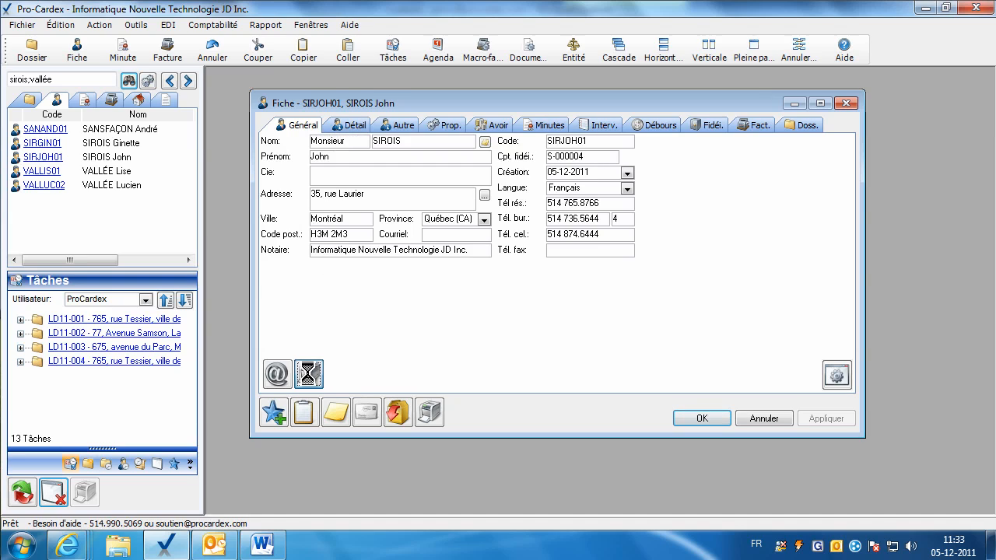
click(751, 51)
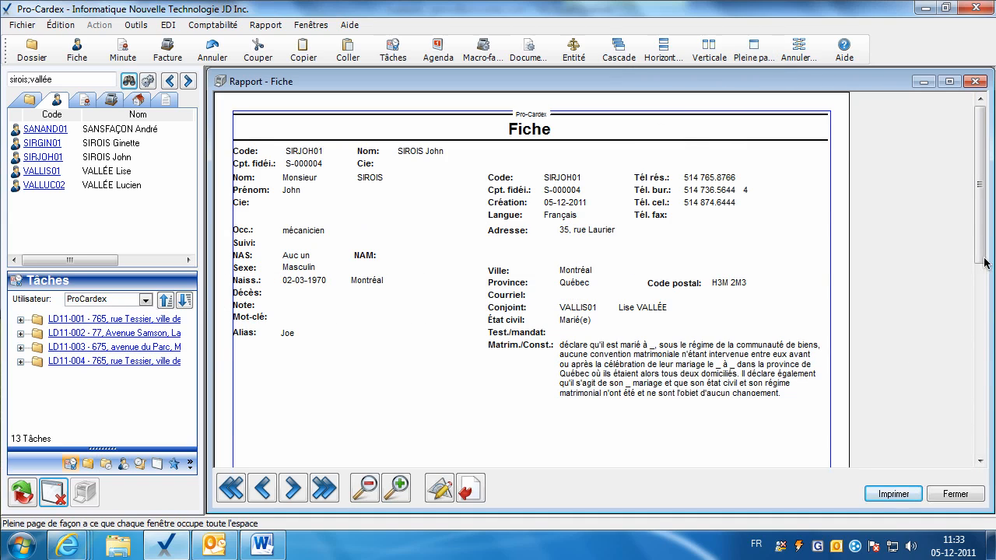
mouse_move(979, 252)
mouse_down()
mouse_move(980, 266)
mouse_move(979, 252)
mouse_up()
click(881, 498)
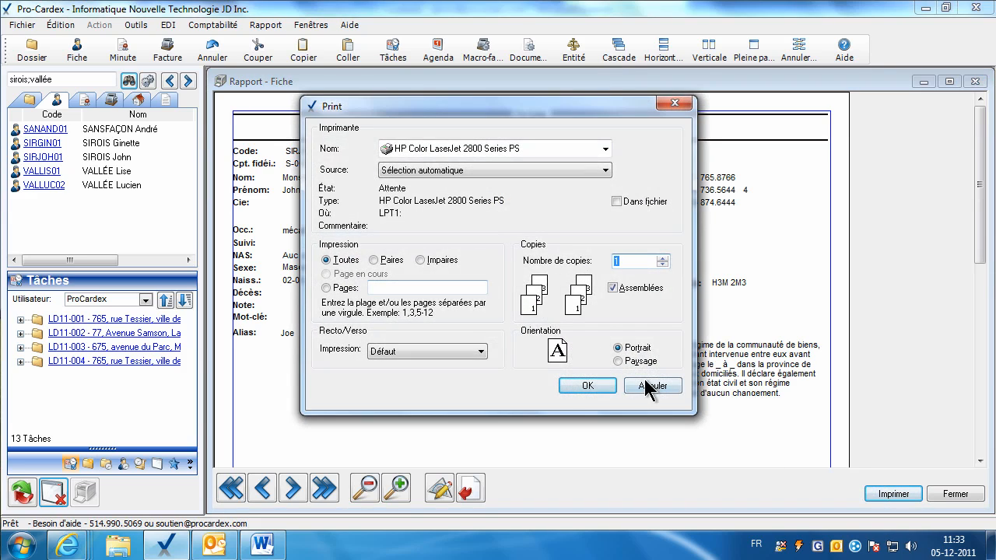
click(651, 384)
click(943, 500)
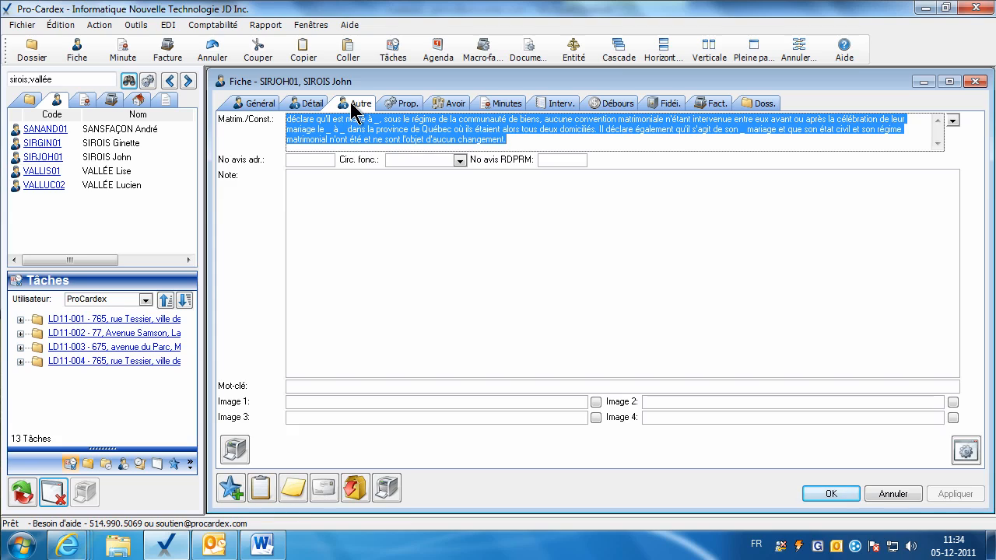
click(390, 492)
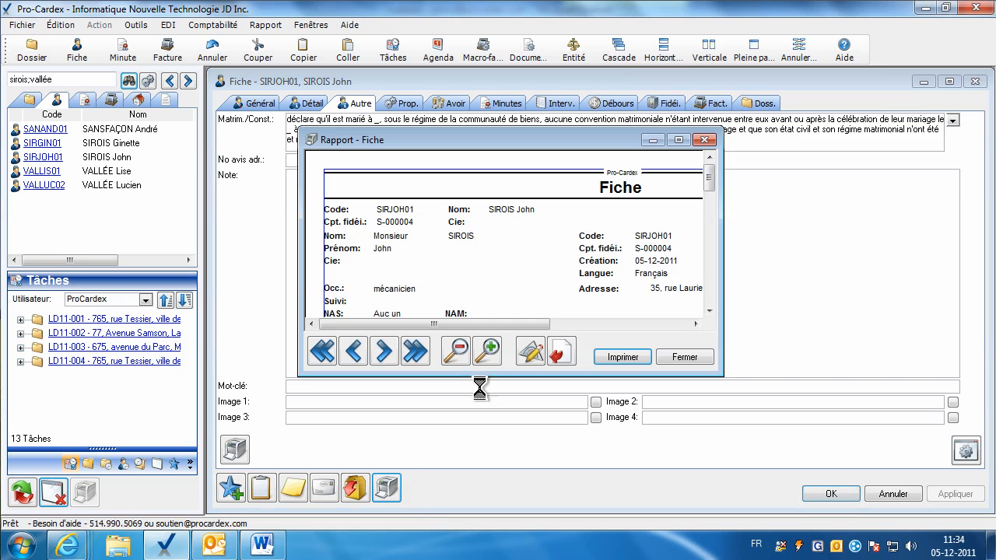
click(752, 61)
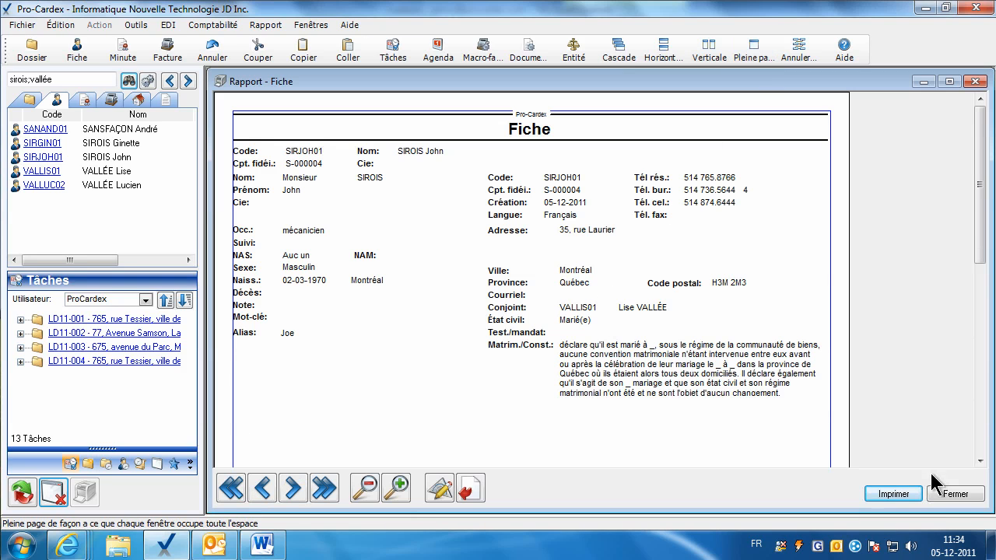
click(296, 494)
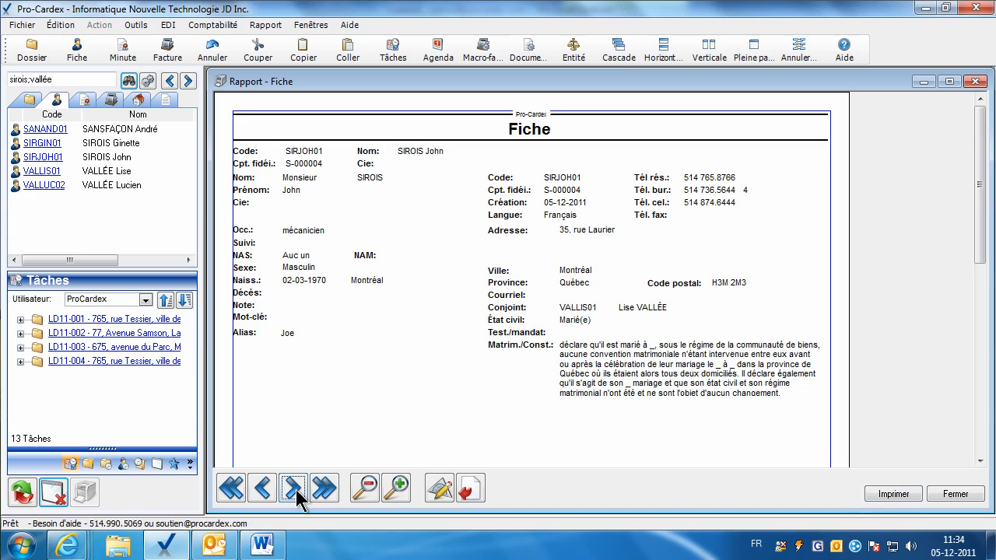
click(955, 493)
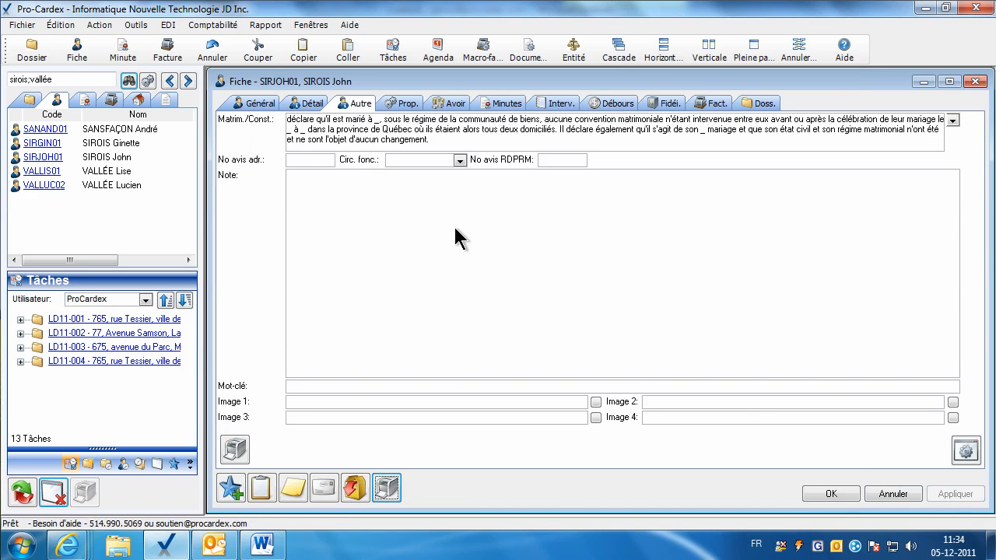
click(818, 490)
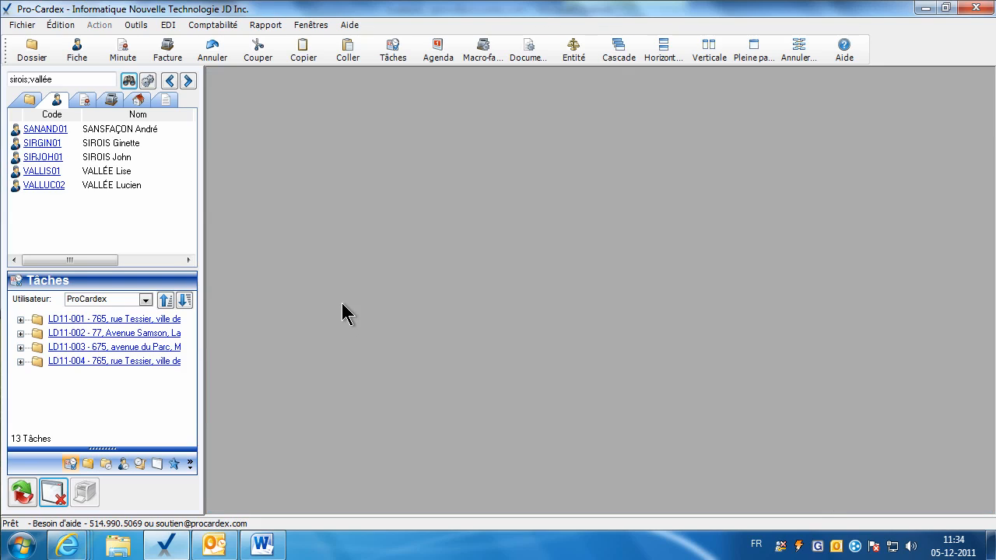
Search clients for 'lavoie' and delete the second result's fiche, confirming with Oui.
click(68, 78)
text(lavoie)
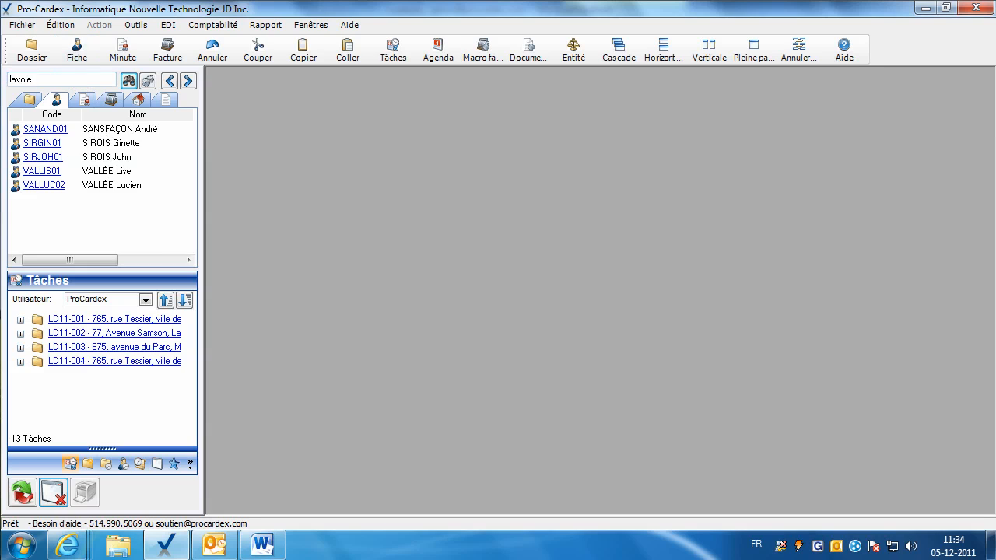
key(Return)
mouse_move(105, 143)
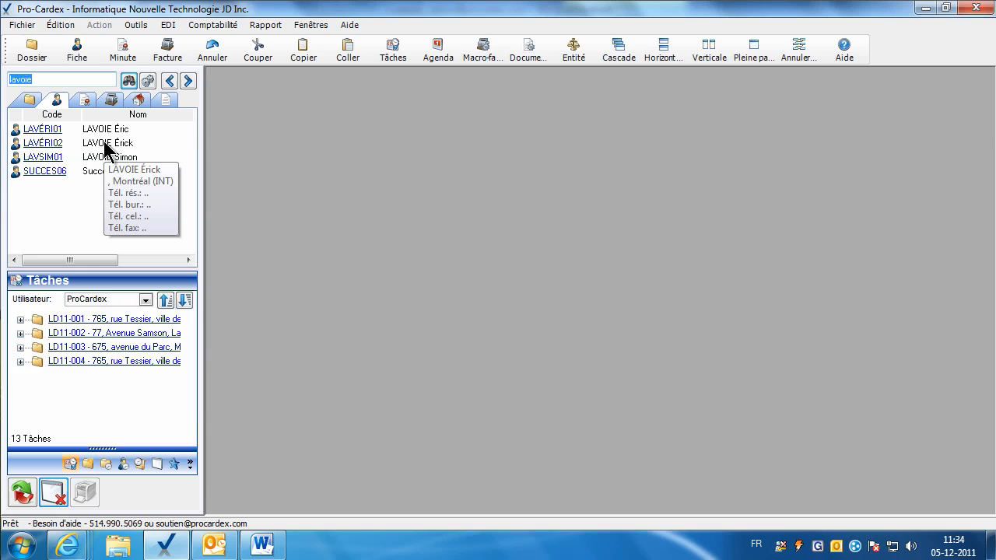
right_click(51, 147)
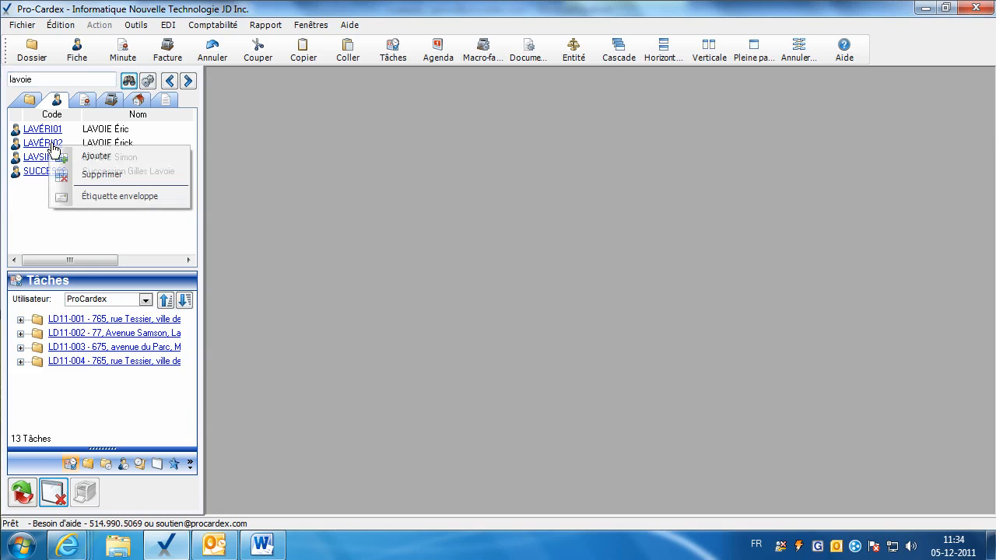
click(101, 176)
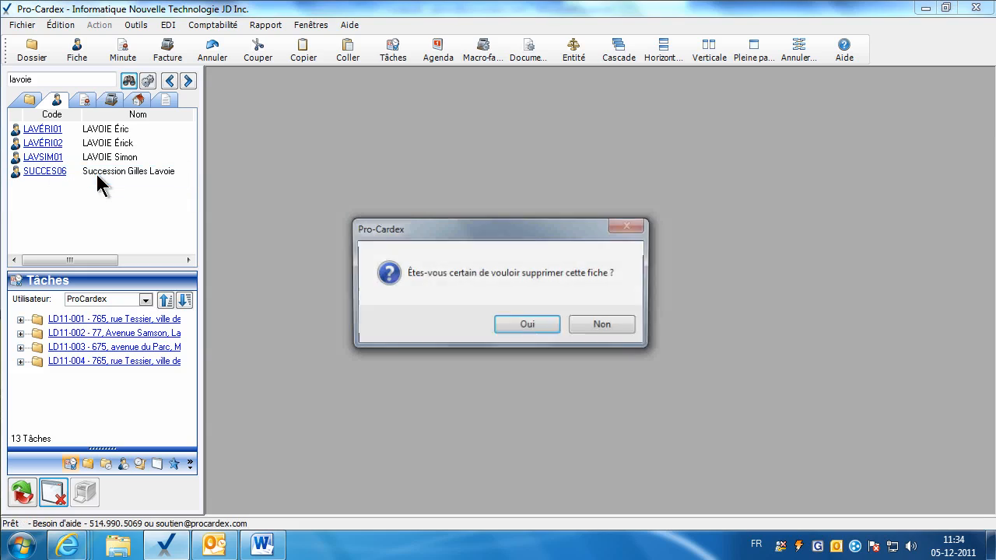
click(519, 325)
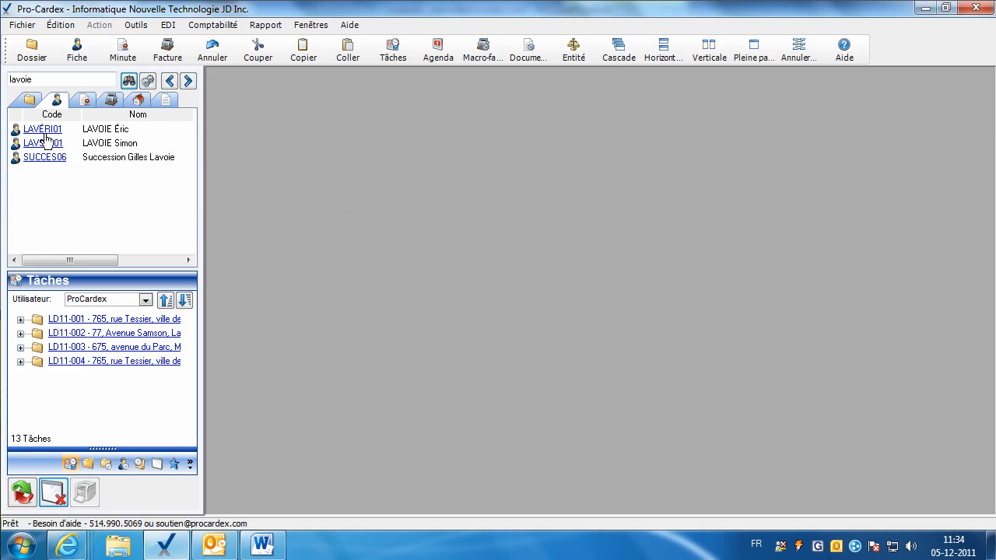
Attempt to delete another lavoie fiche and dismiss the in-use warning.
click(129, 81)
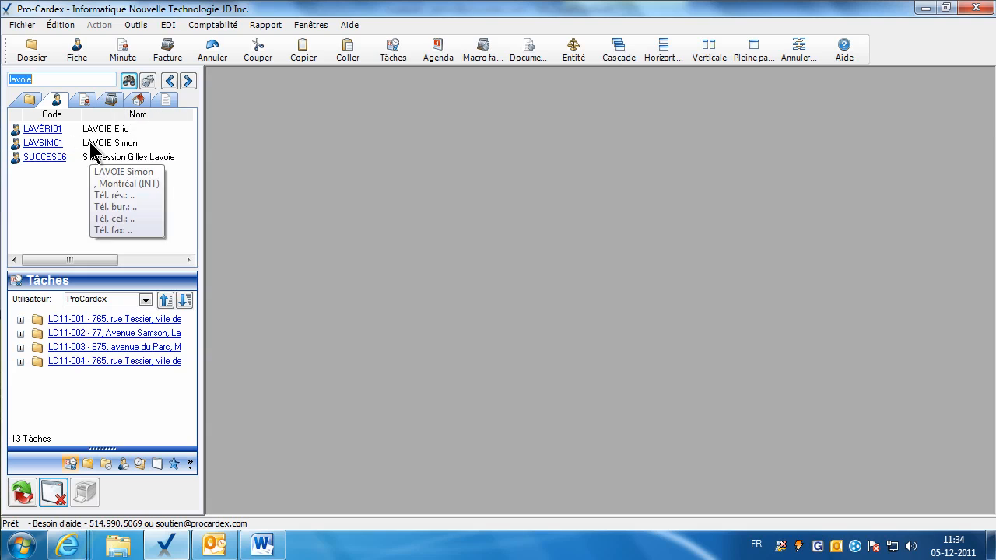
right_click(53, 145)
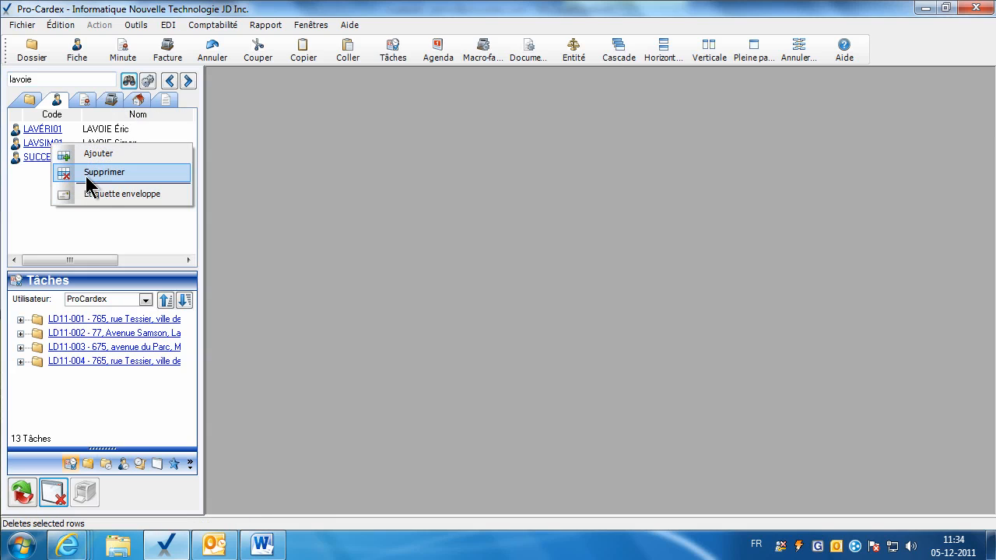
click(88, 171)
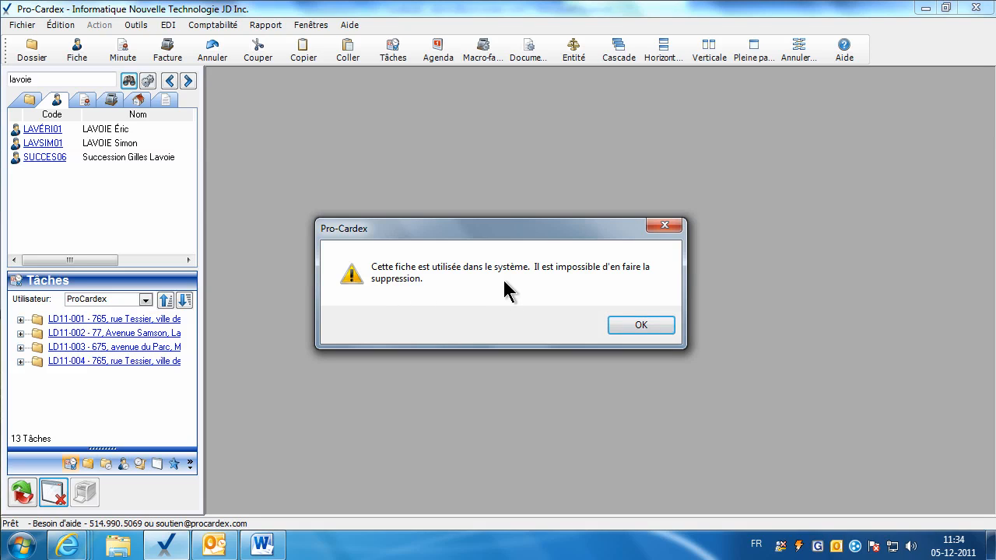
click(623, 325)
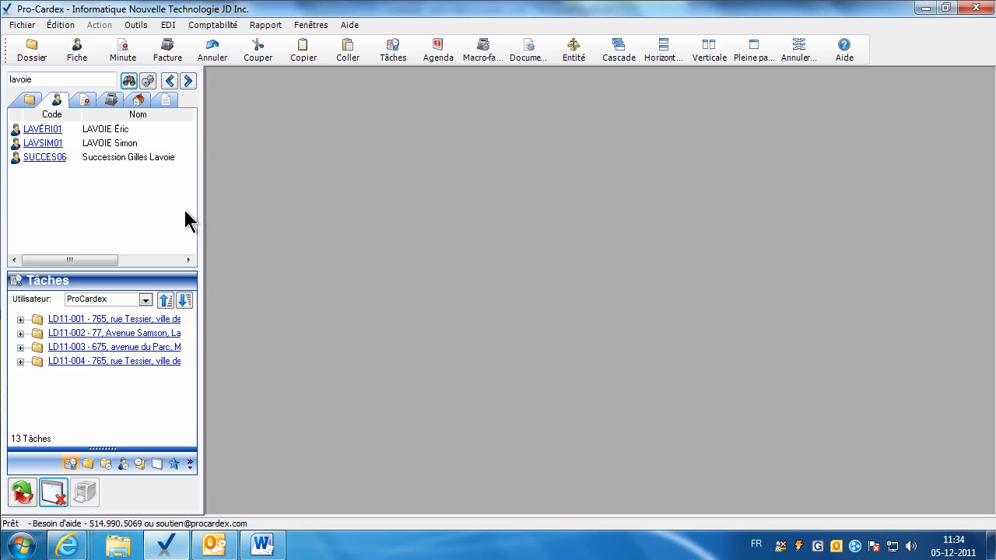
Search 'sirois' and open the matching client's fiche.
double_click(44, 78)
text(sirois)
key(Return)
double_click(39, 158)
Enter the client's e-mail address in Courriel, apply it, and launch an e-mail to them.
click(481, 270)
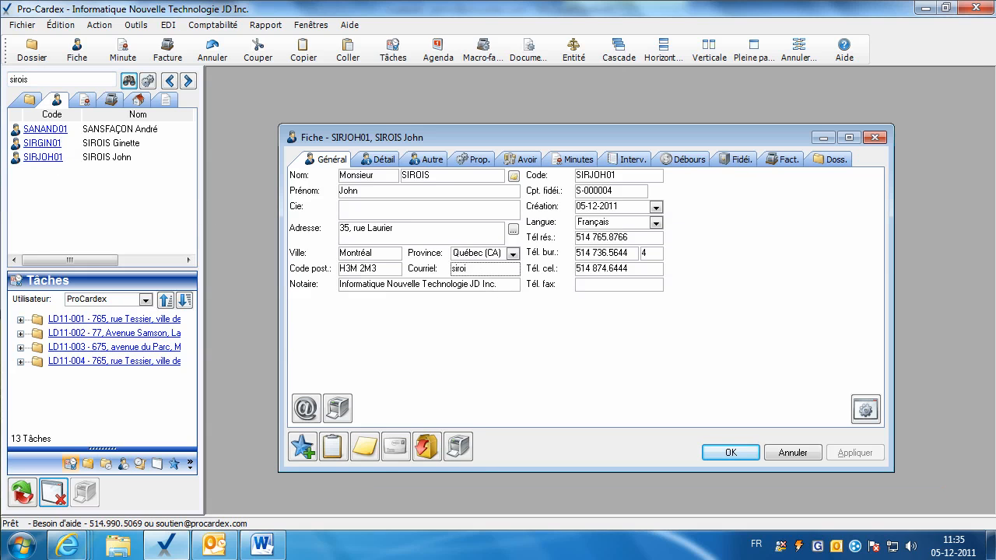
click(440, 228)
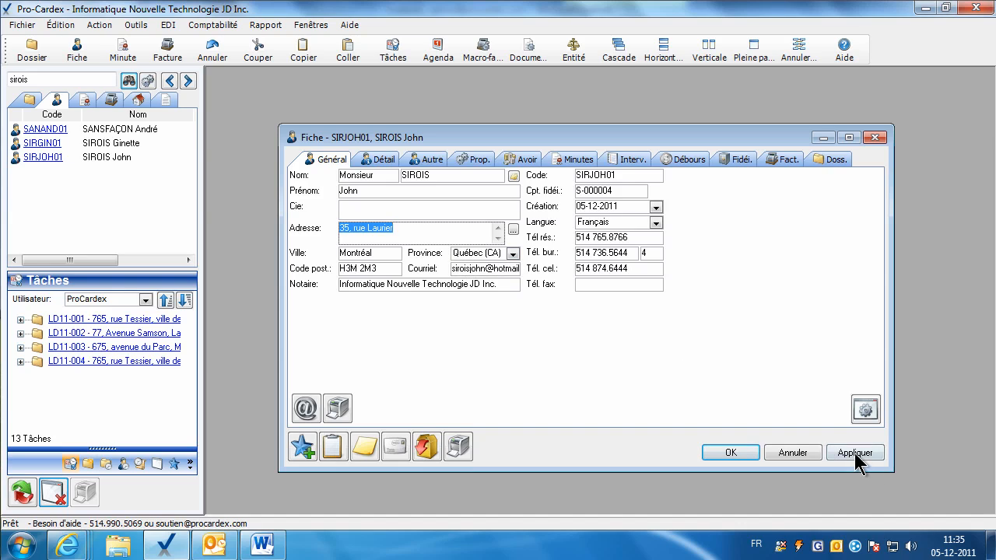
click(460, 271)
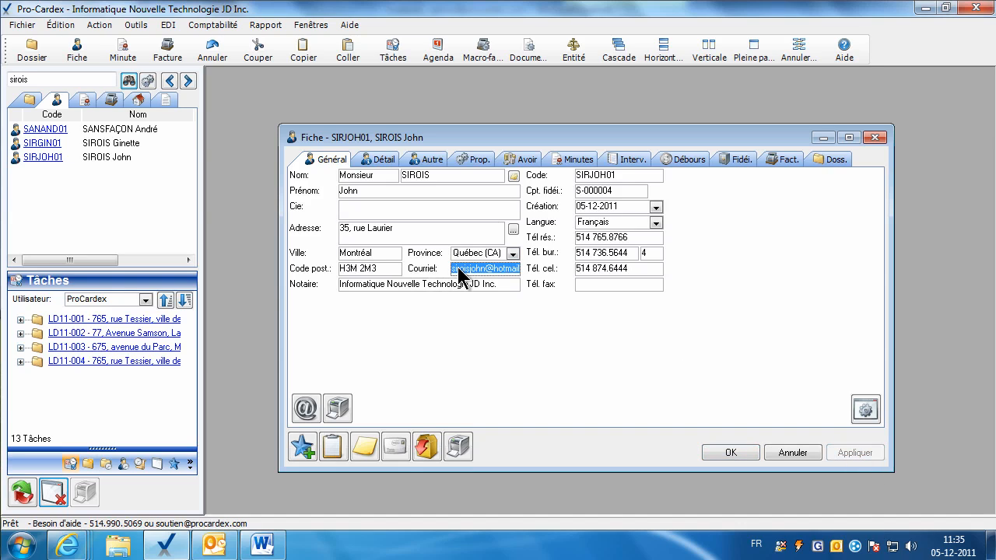
click(307, 409)
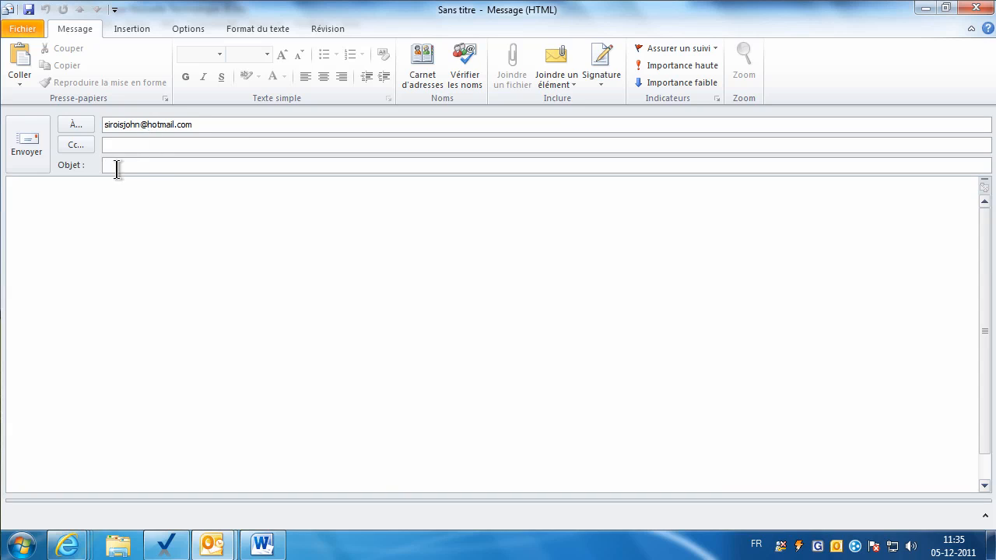
Check the new Outlook message's recipient and body, then switch back to Pro-Cardex.
click(195, 126)
click(107, 221)
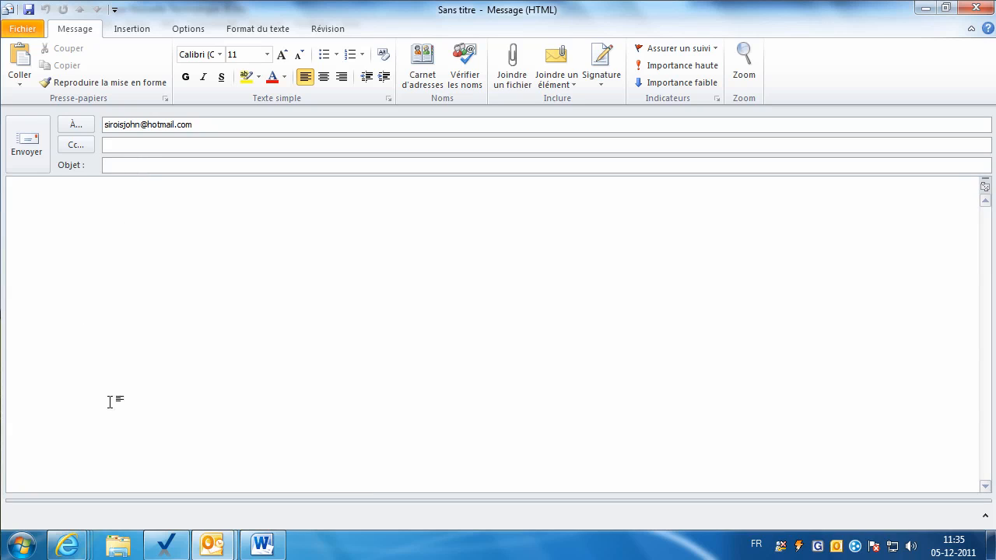
click(160, 551)
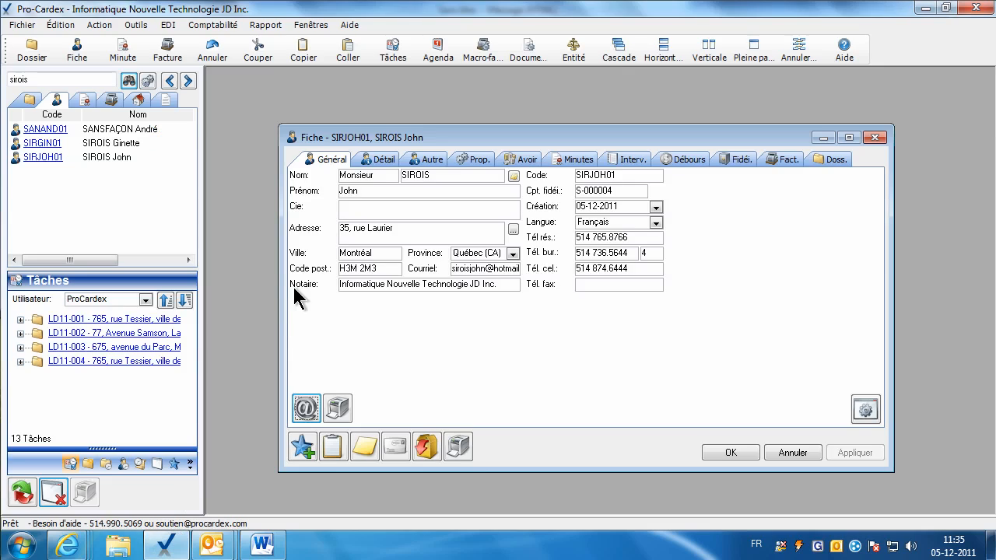
Attach chajoe01_permis.JPG from the Database folder as Image 1 and preview it.
click(432, 161)
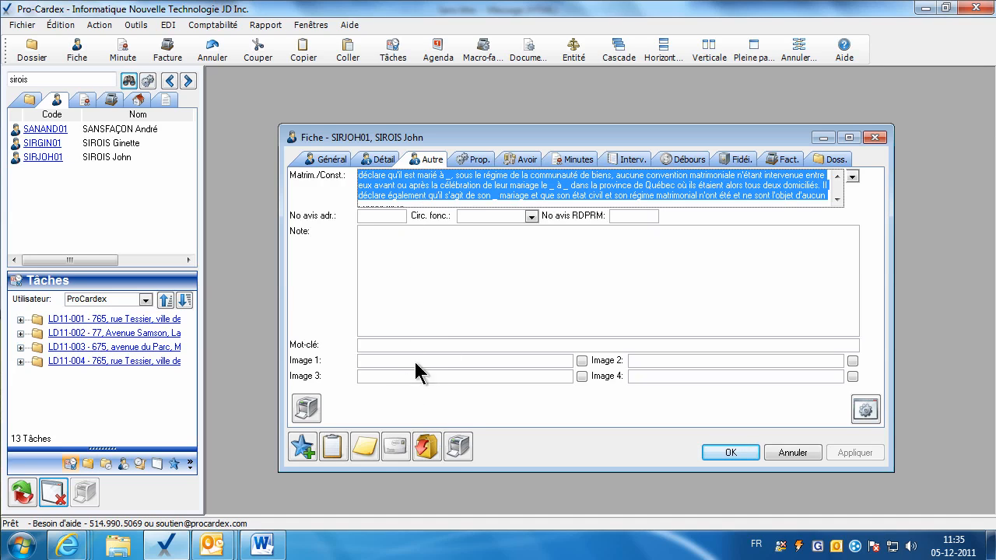
click(582, 362)
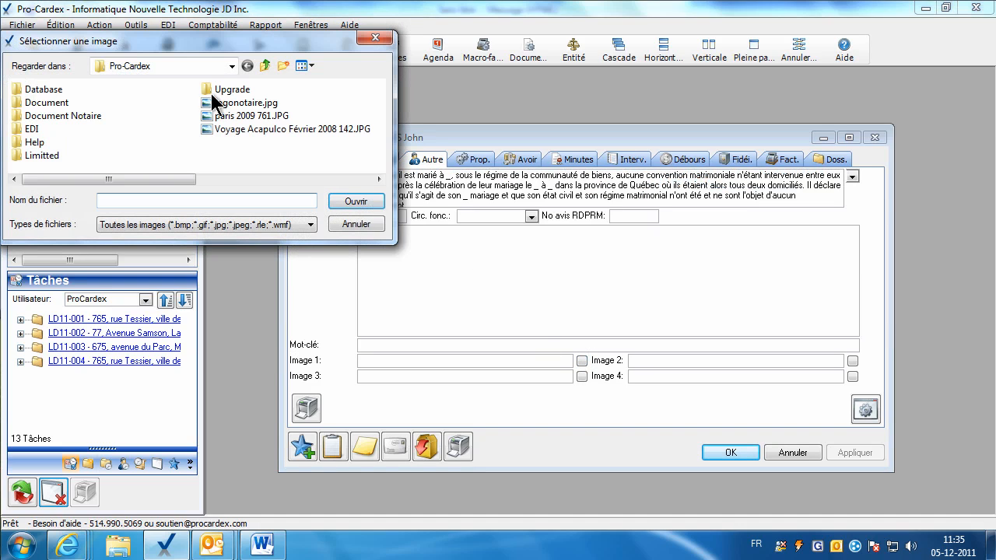
double_click(56, 87)
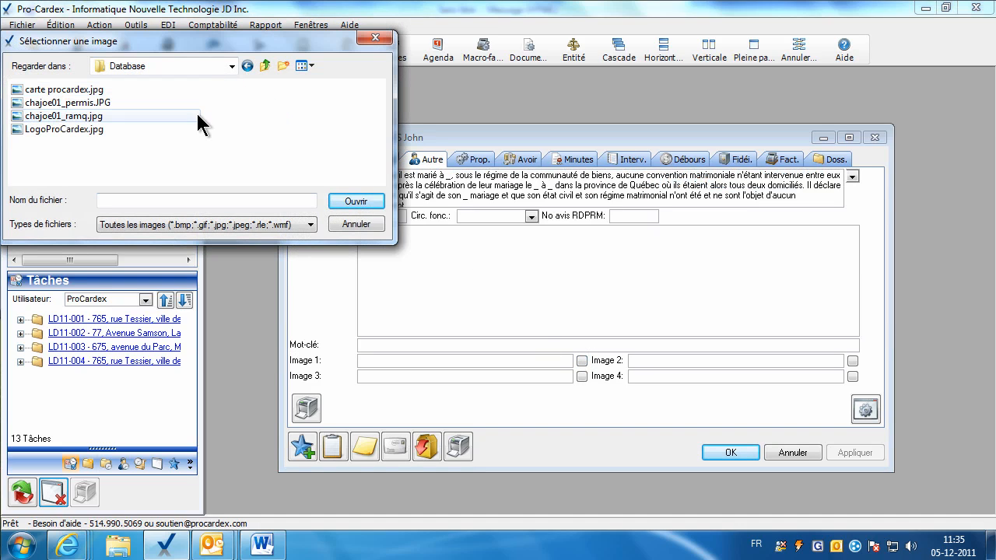
click(75, 103)
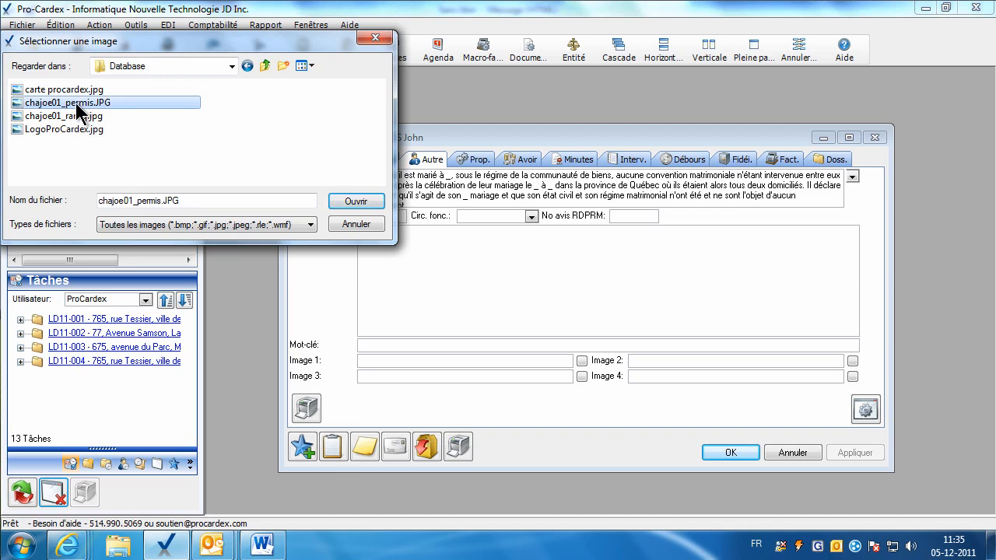
click(354, 202)
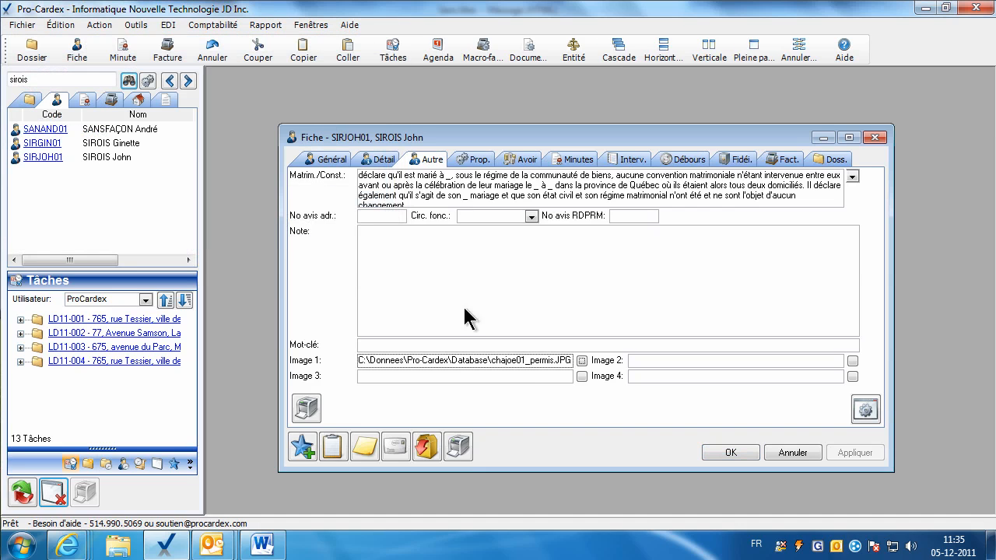
click(581, 360)
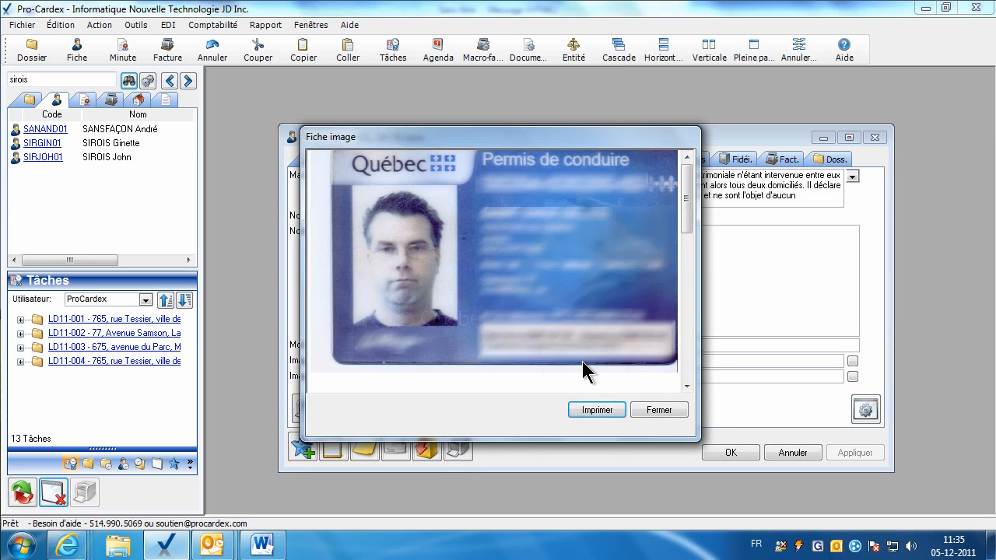
click(644, 411)
Attach chajoe01_ramq.jpg from the Database folder as Image 2 and preview it.
click(852, 361)
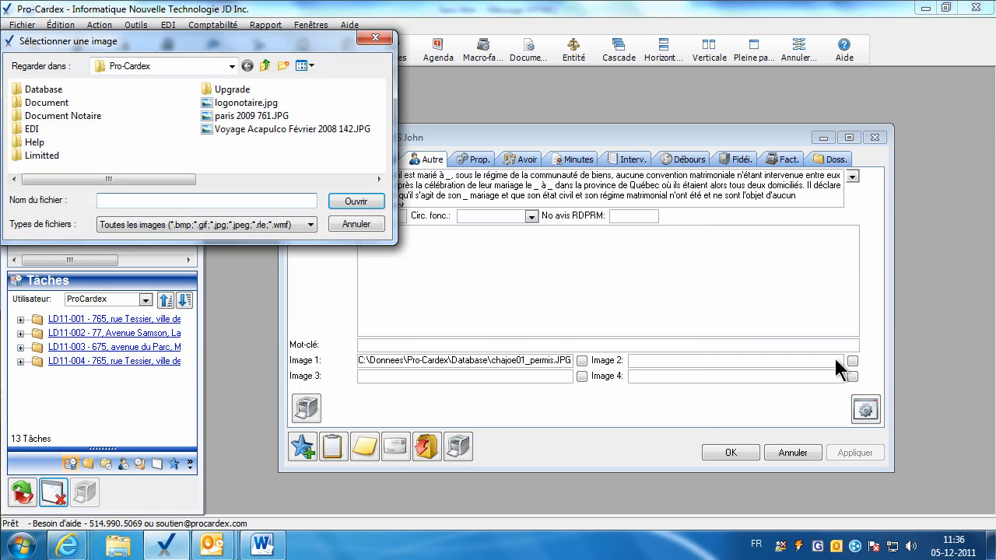
double_click(43, 88)
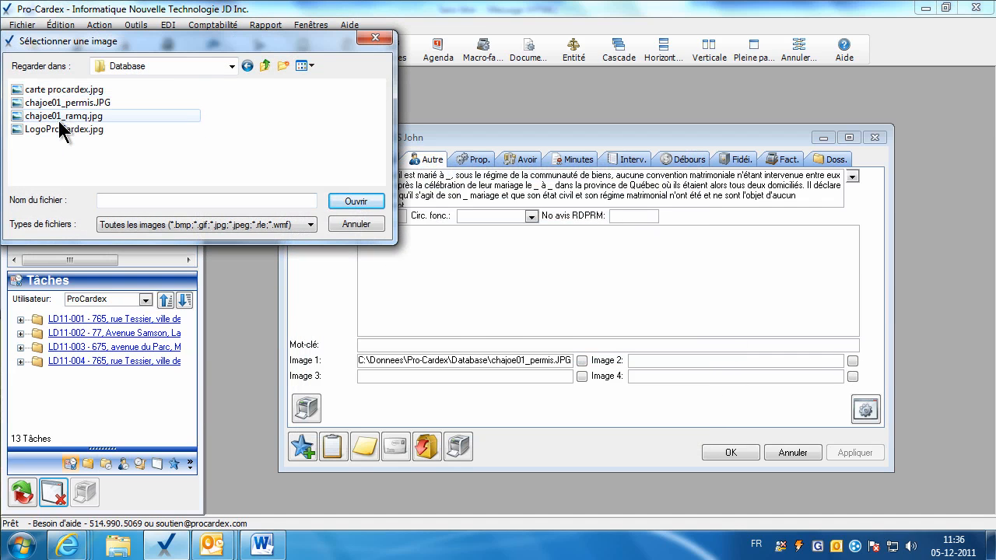
double_click(64, 116)
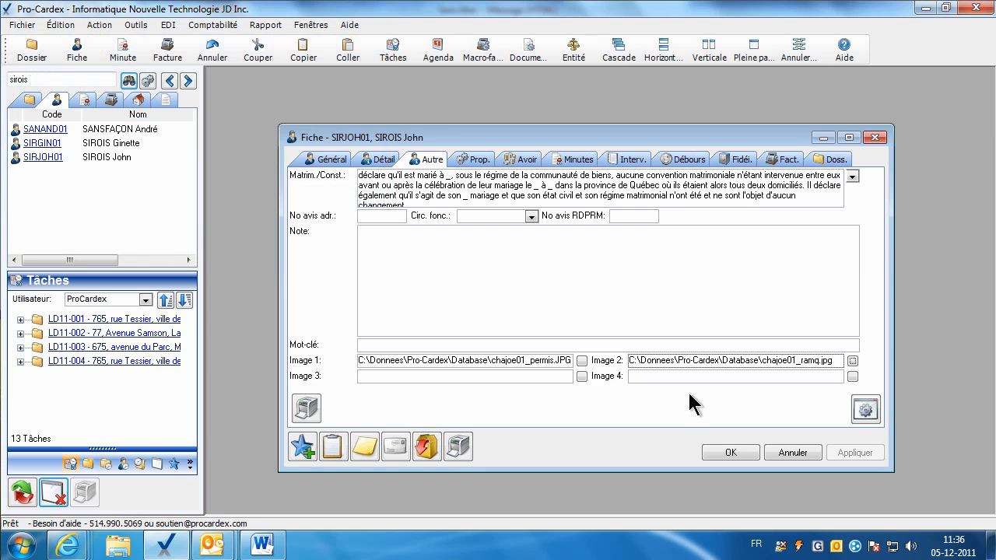
click(851, 362)
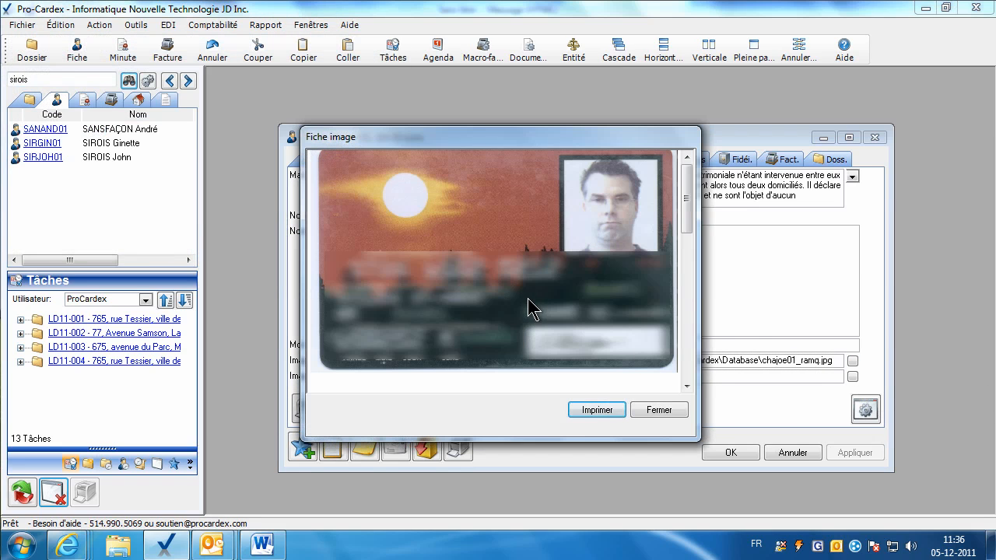
click(646, 411)
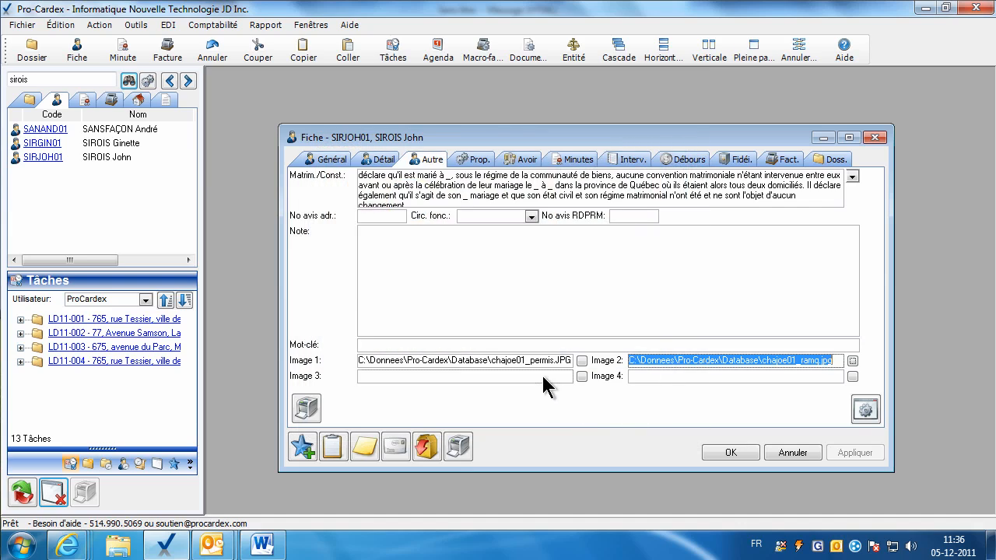
click(666, 378)
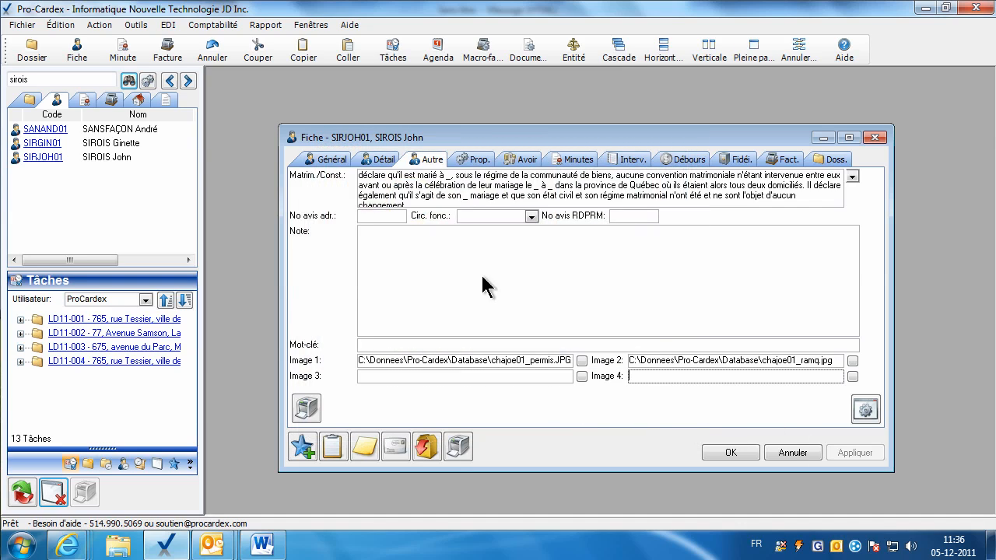
On the Avoir tab, enter REER 10 000,00 $ and Placements 25 000,00 $.
click(514, 162)
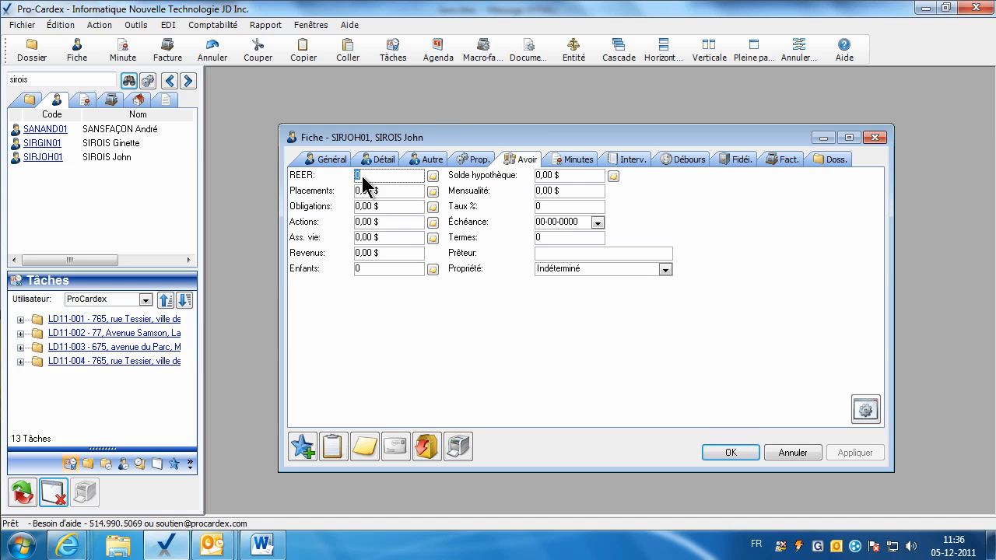
text(10 000)
key(Tab)
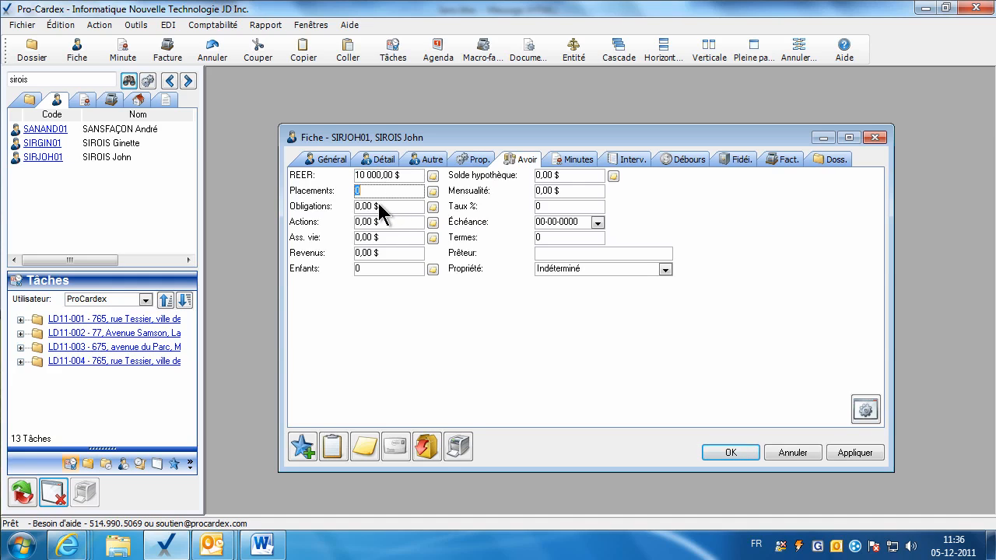
text(25)
Set Enfants to 2 and enter the two children's names in the details.
click(372, 267)
text(2)
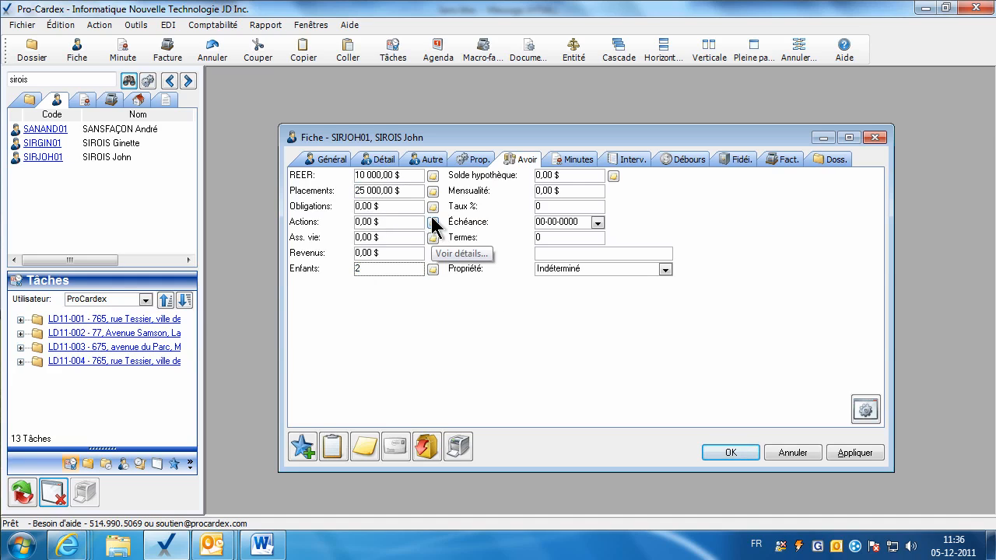
click(432, 269)
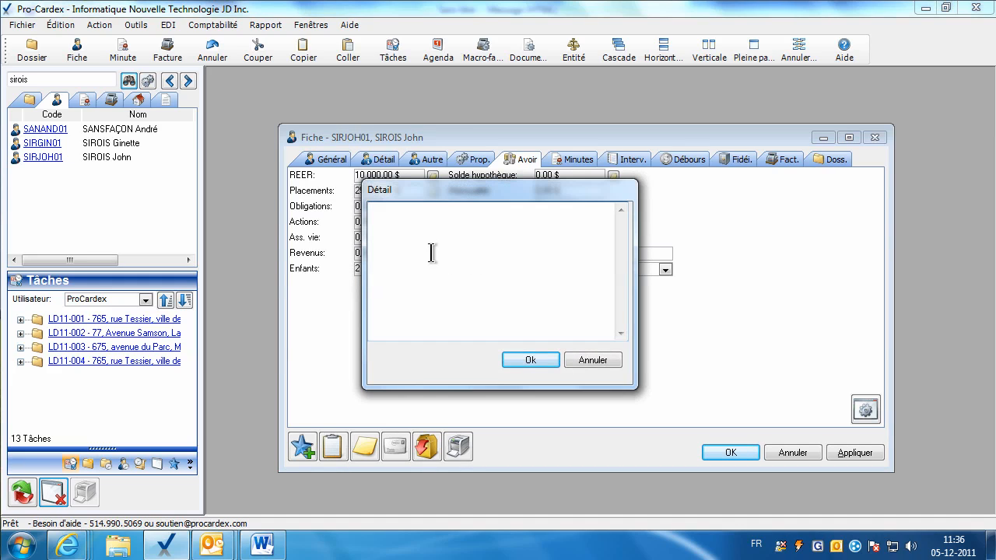
text(Lise et Cédrick)
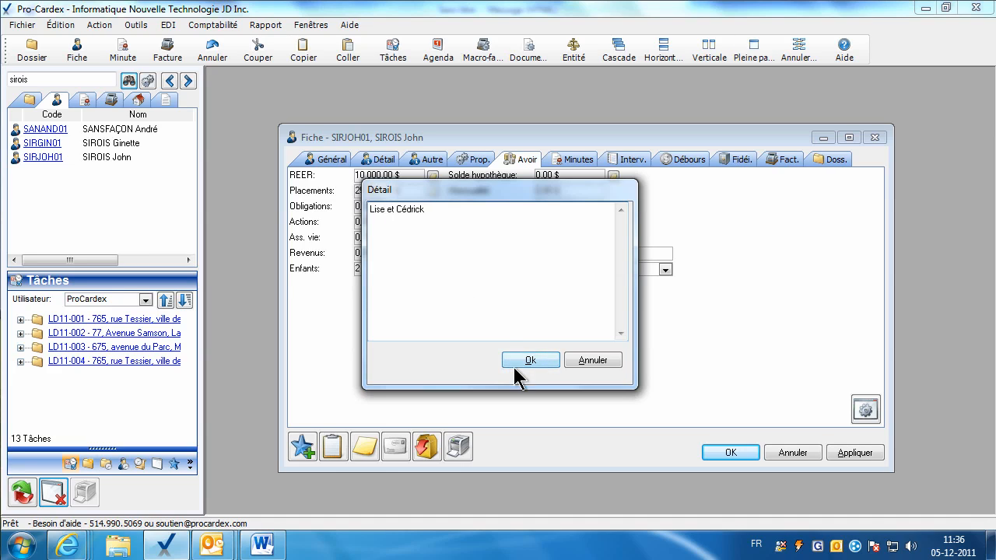
click(517, 360)
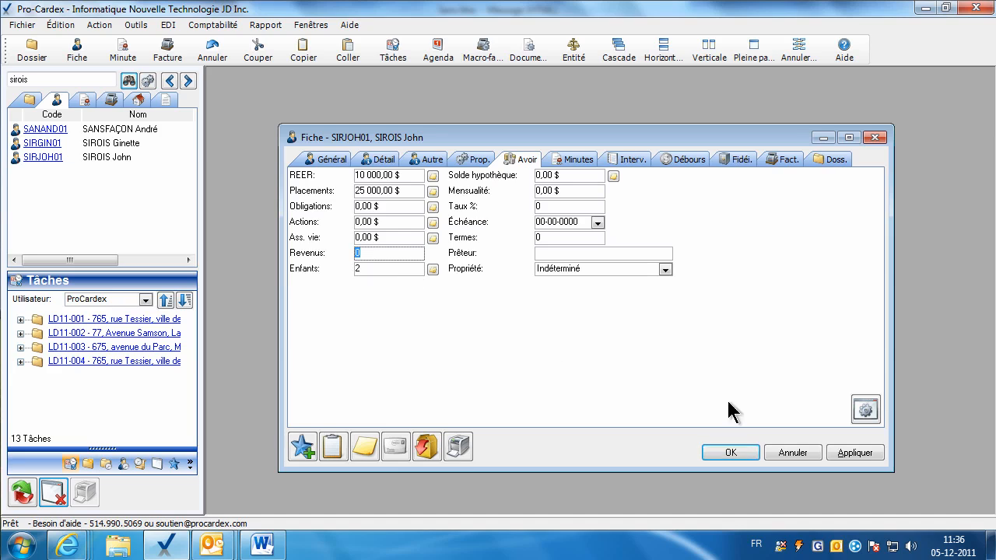
Apply the asset changes, recheck the children's details, and close the client's fiche.
click(846, 454)
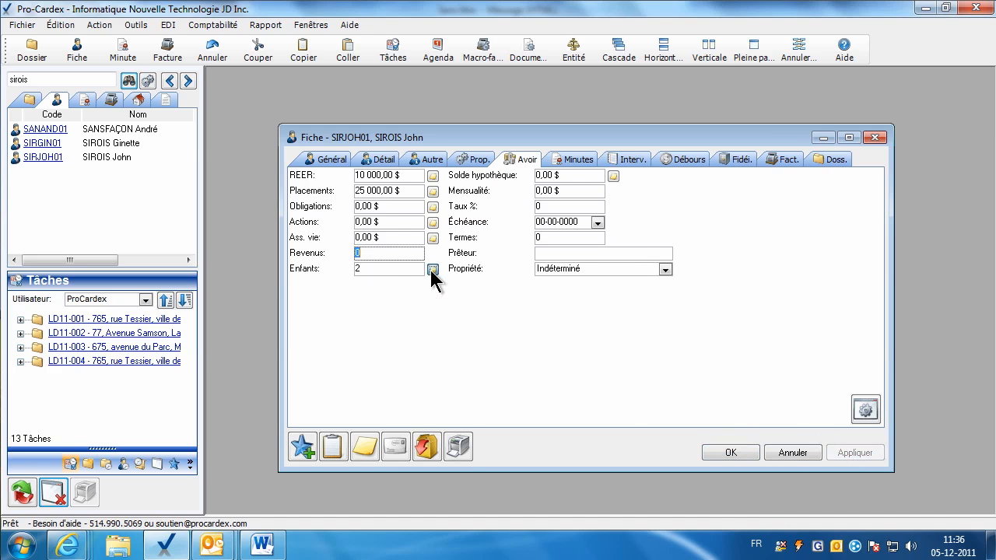
click(432, 269)
click(531, 361)
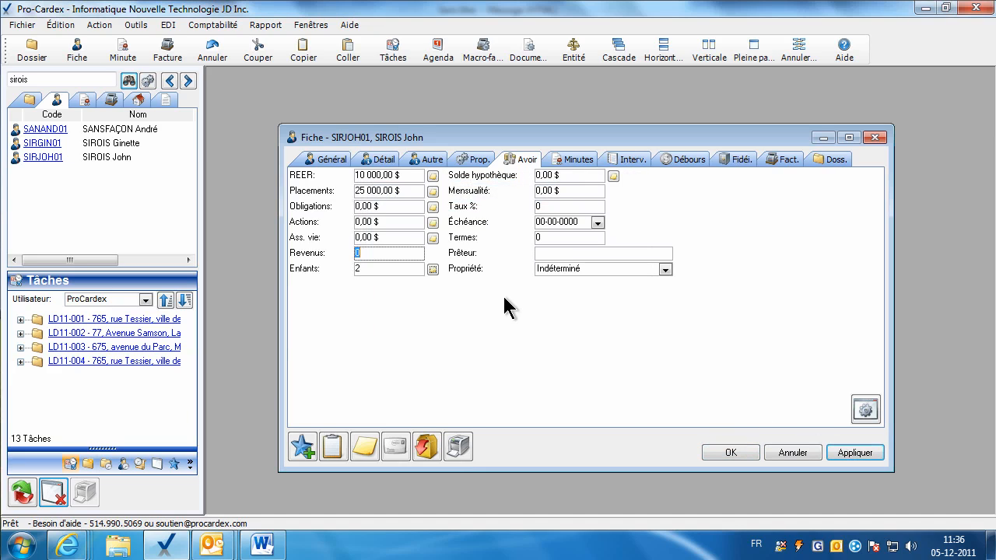
click(563, 190)
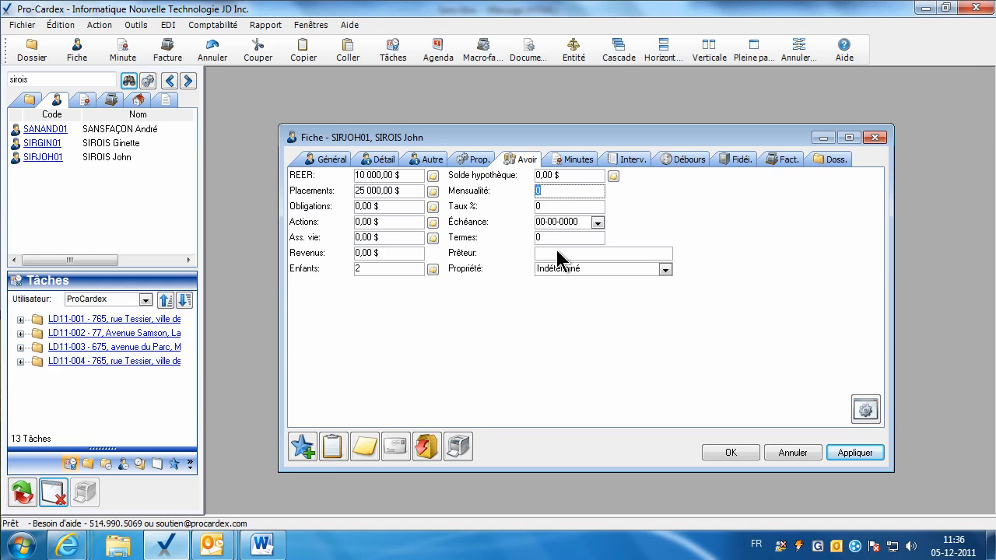
key(Escape)
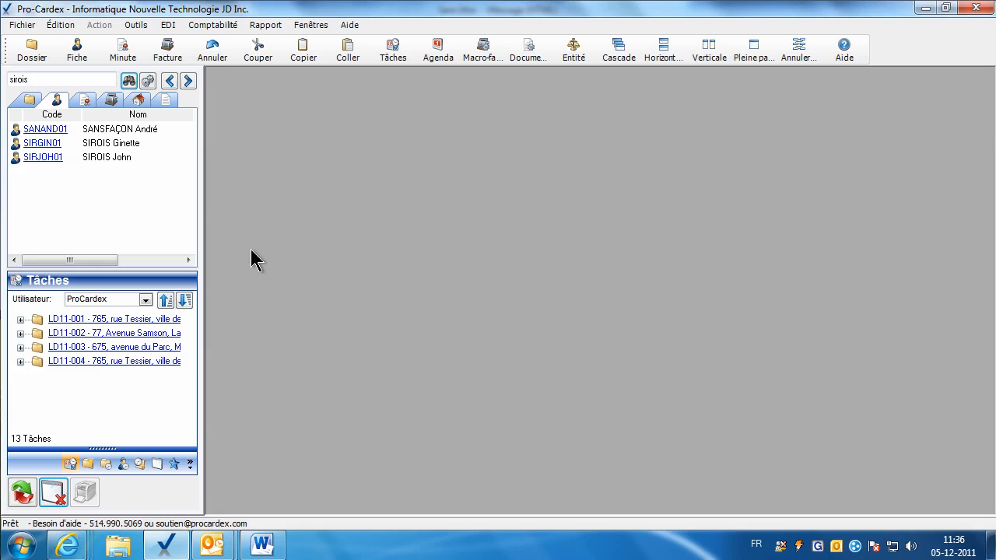
Show the favourites list, search clients for 'bnc', and open the BNCLAVAL Banque Nationale fiche.
click(174, 465)
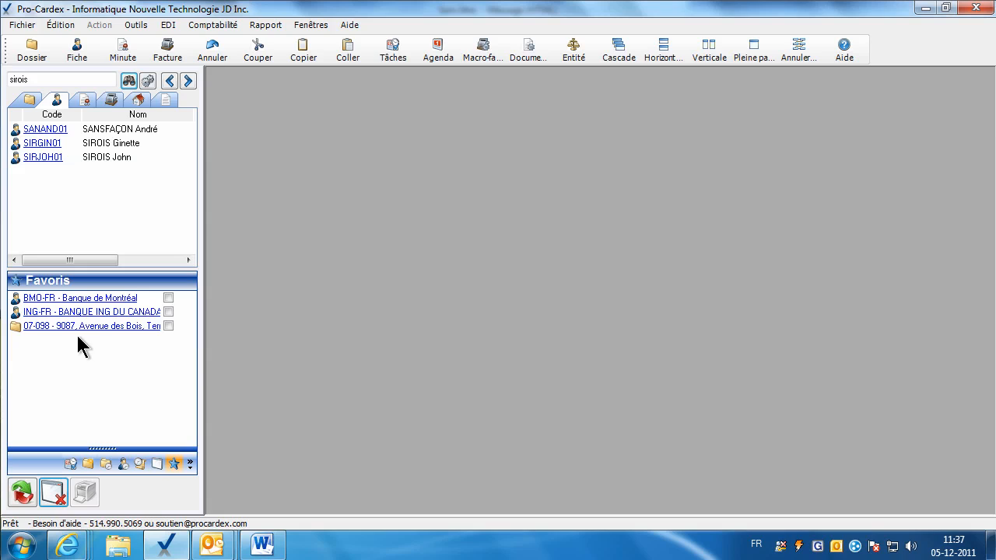
double_click(36, 80)
text(bnc)
key(Return)
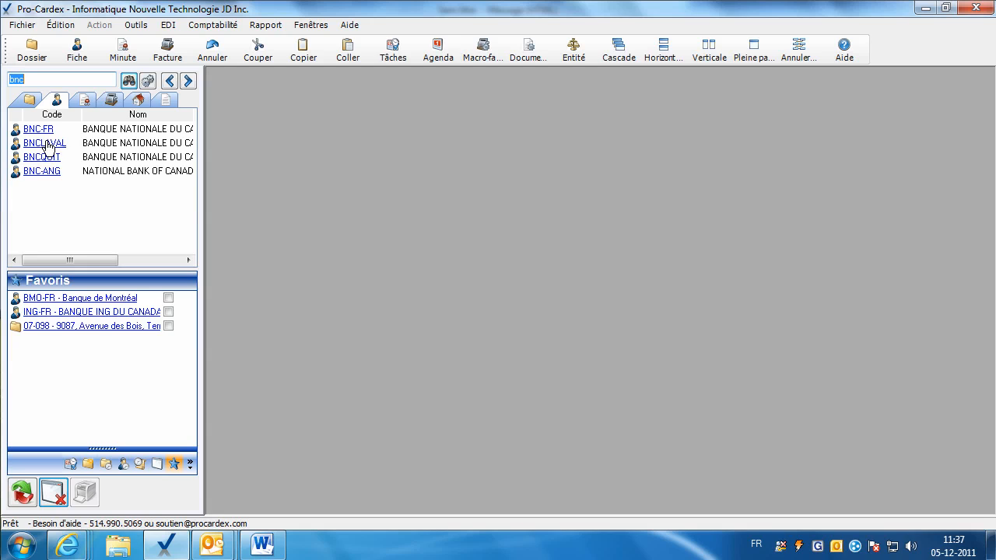
double_click(44, 143)
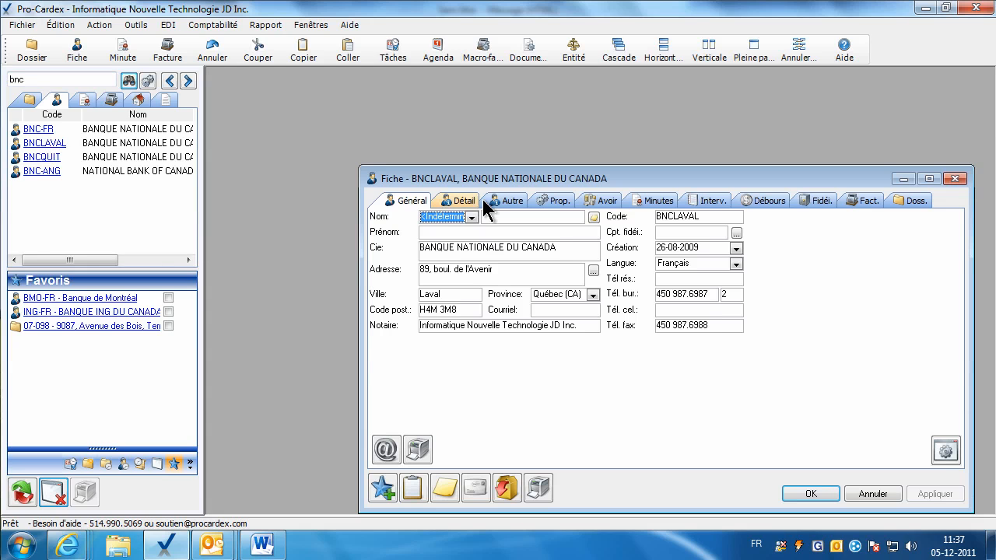
drag(492, 189, 416, 158)
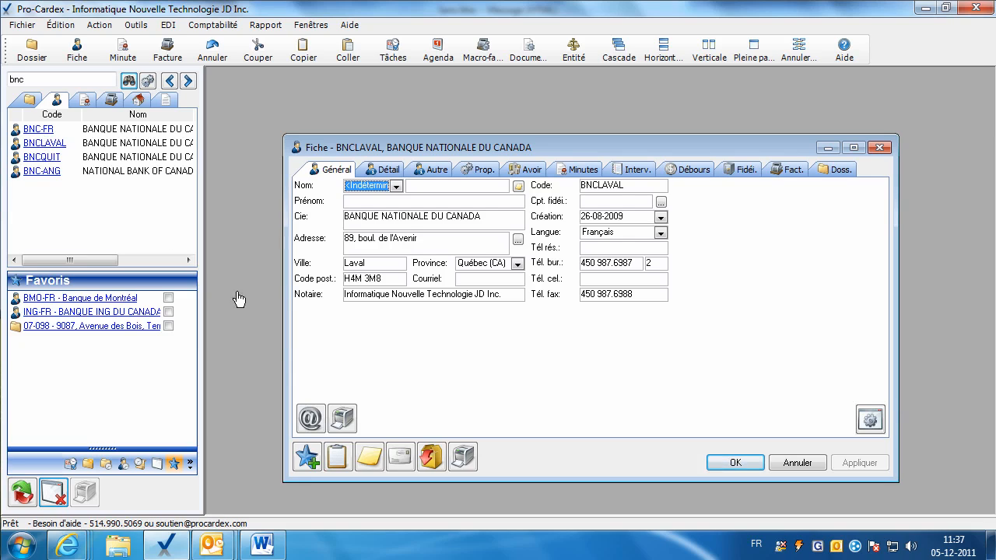
Add the BNCLAVAL Banque Nationale fiche to favourites, reopen it from Favoris, then bring up Étiquettes2 in Word.
click(307, 464)
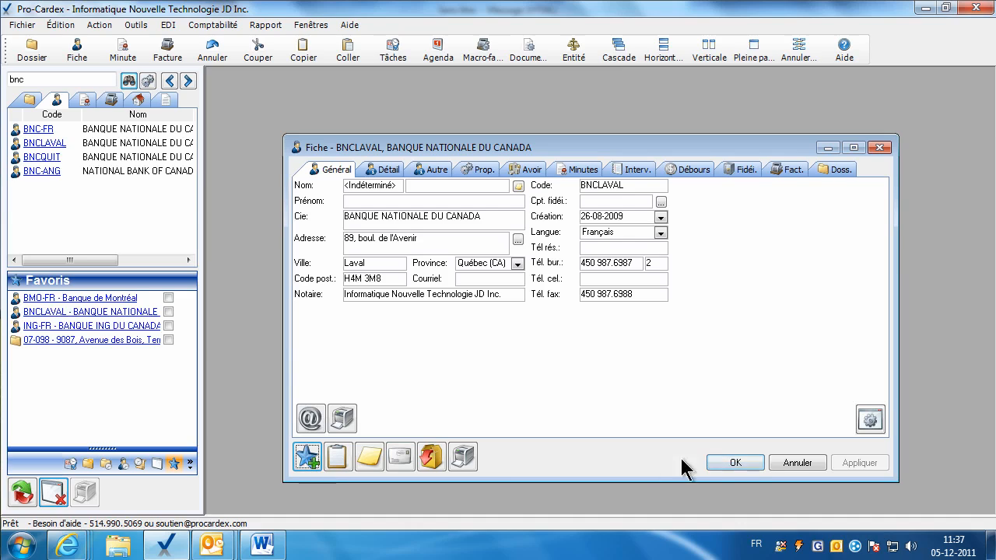
click(740, 465)
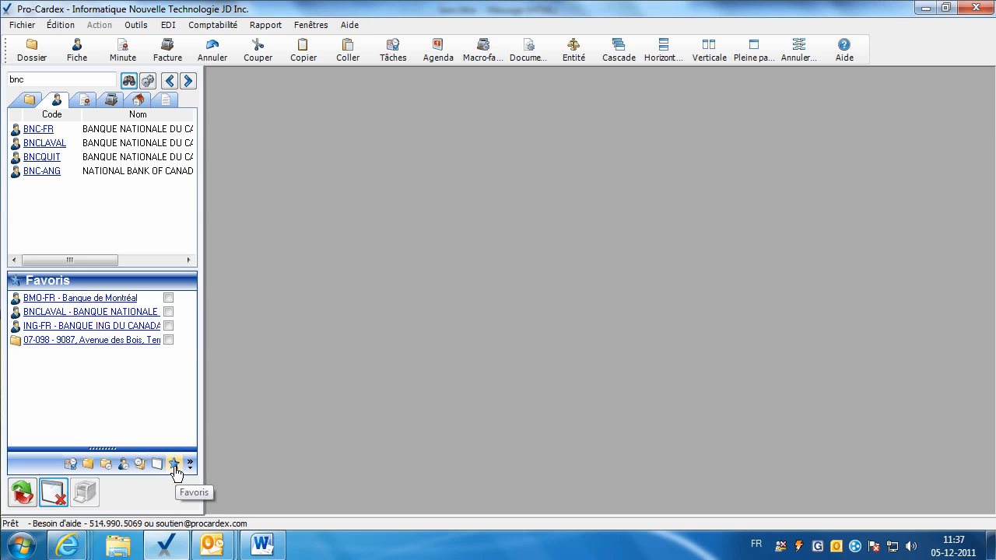
click(77, 311)
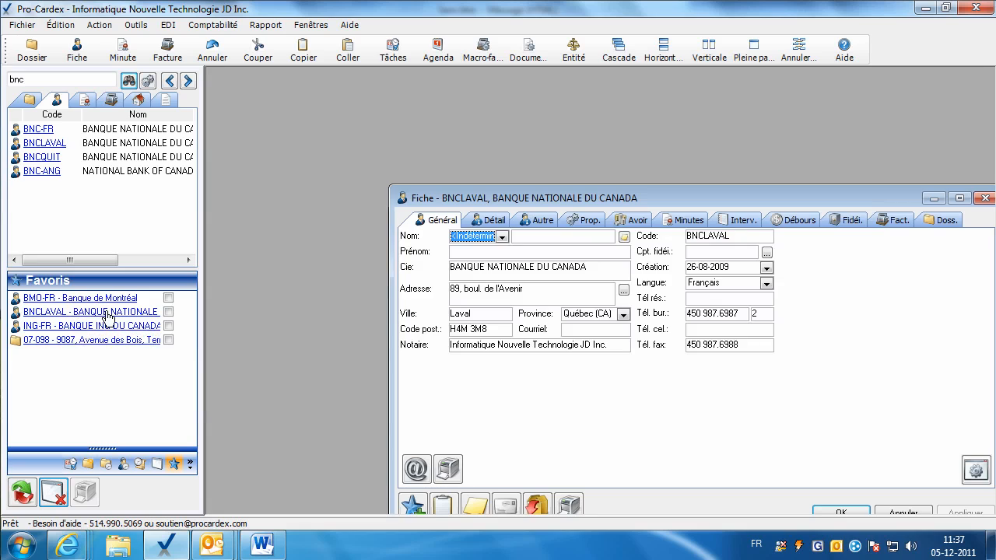
key(Escape)
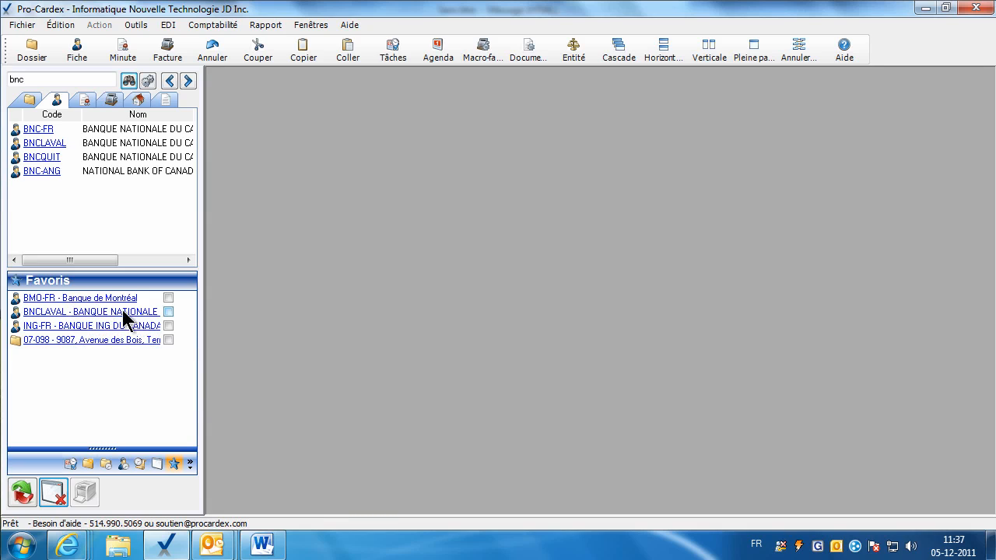
mouse_move(123, 313)
click(261, 544)
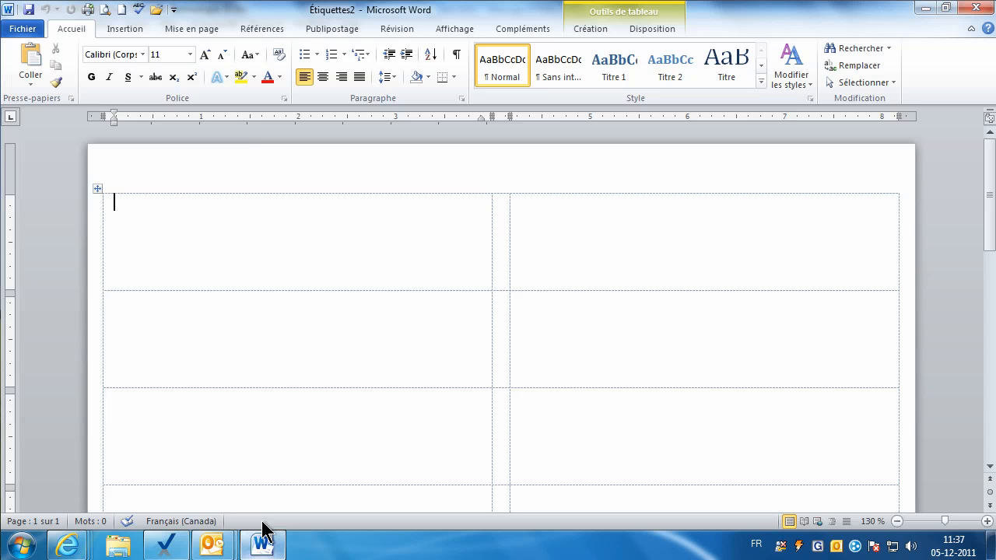
click(165, 544)
click(44, 80)
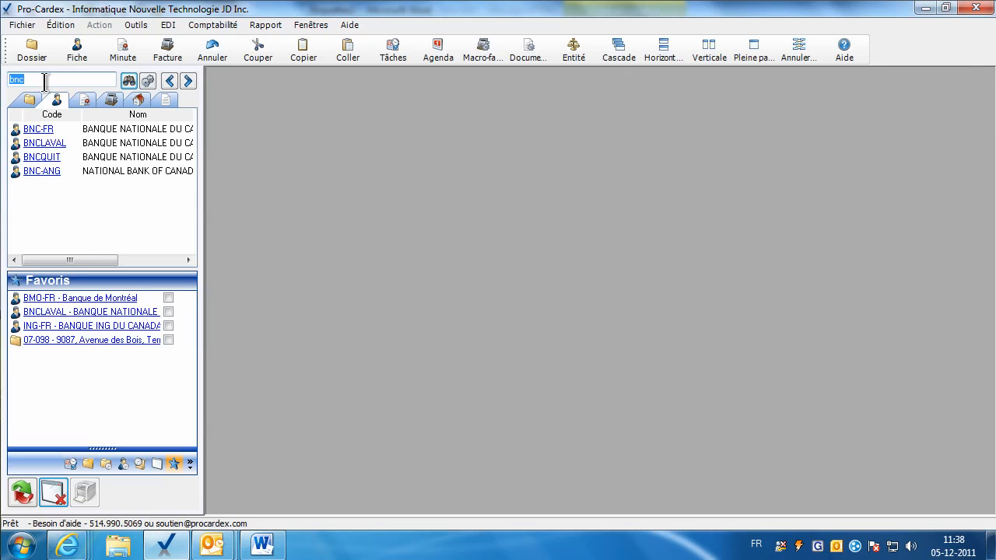
text(sirois)
key(Return)
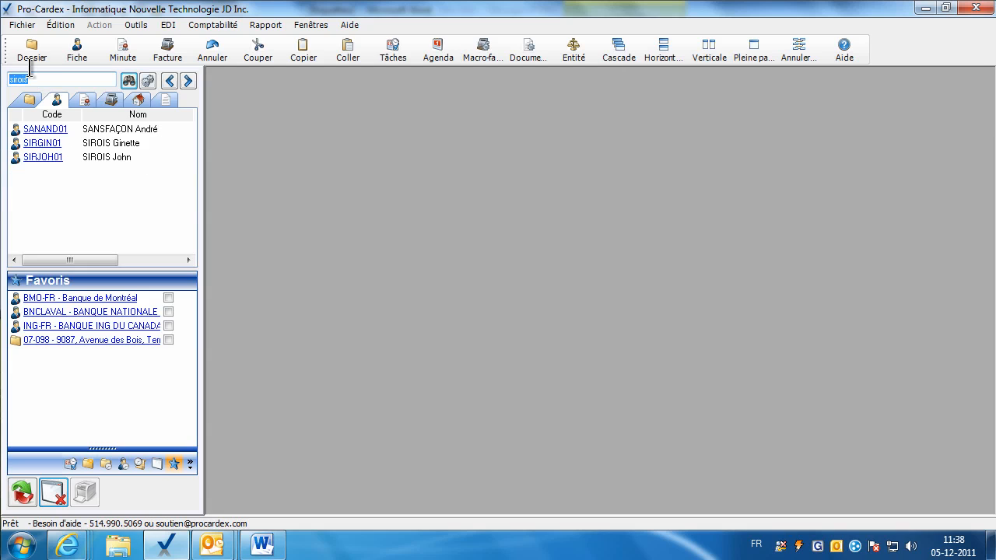
click(55, 160)
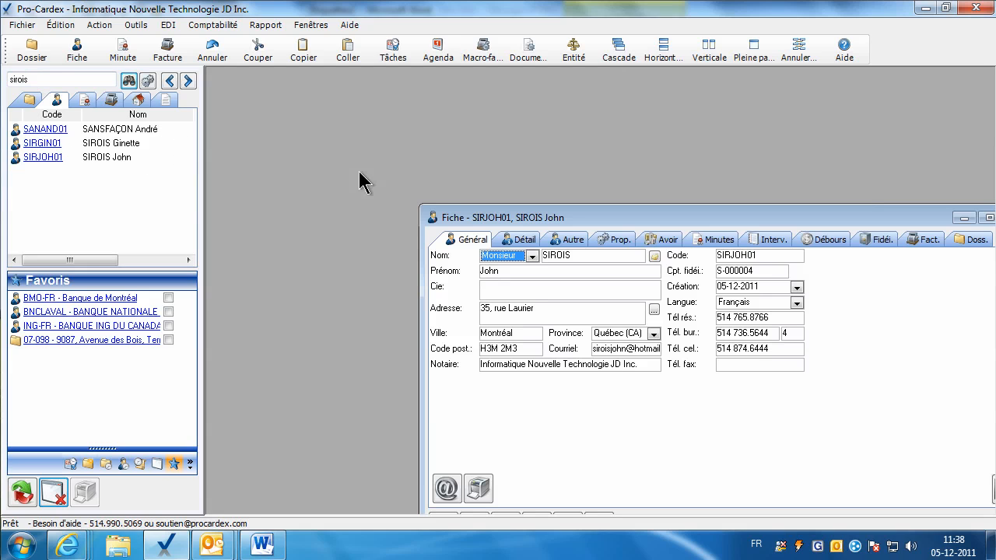
drag(466, 215, 334, 119)
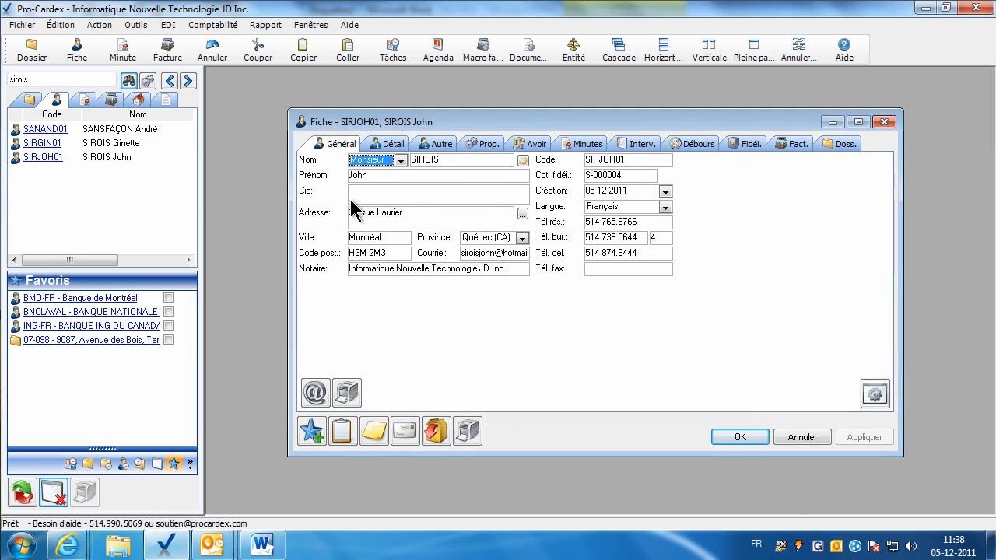
Copy the client's mailing address and paste it into the first Étiquettes2 label.
click(343, 434)
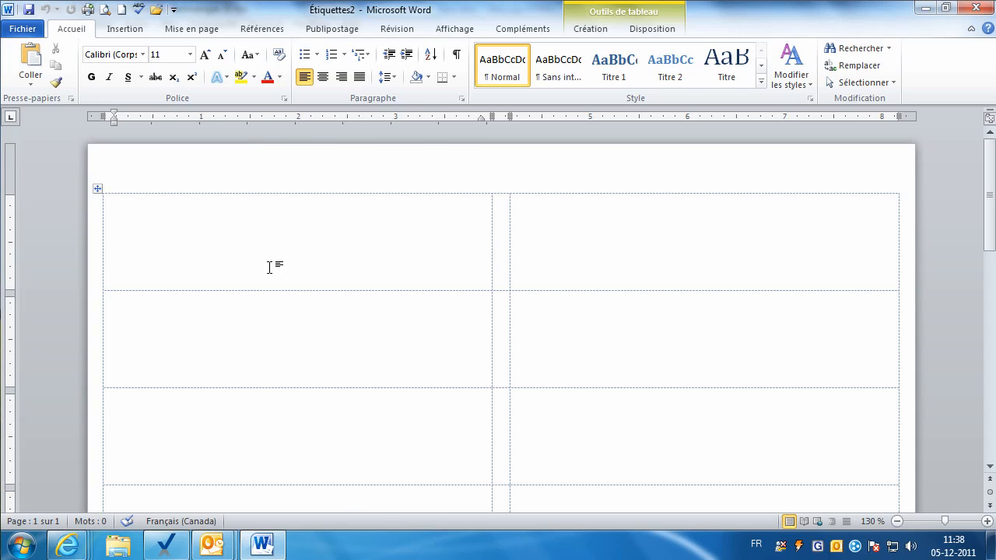
right_click(268, 264)
click(31, 68)
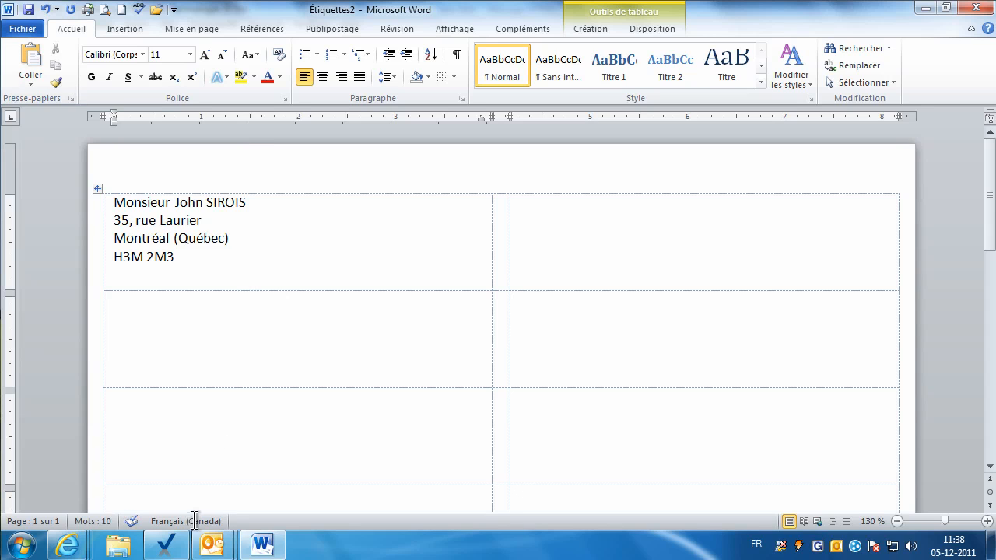
click(171, 548)
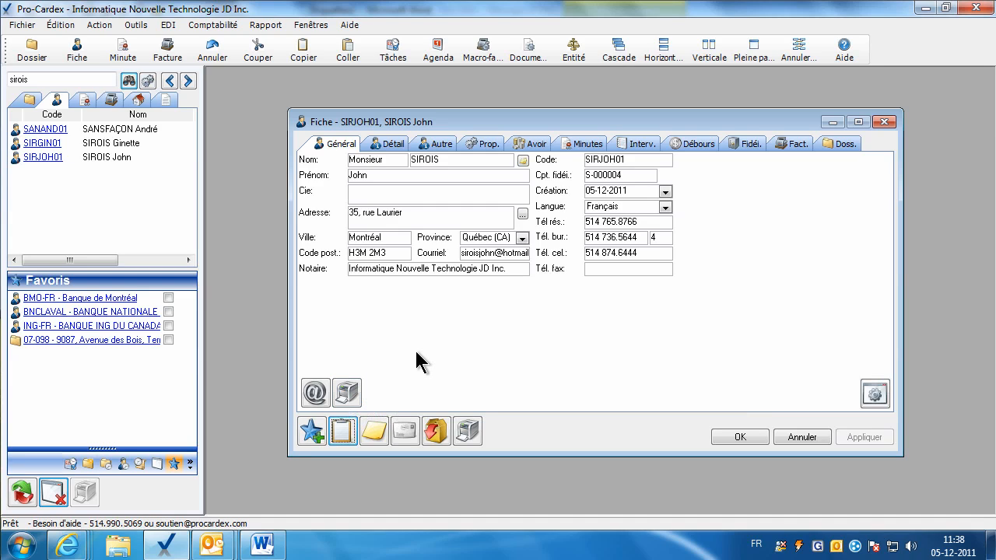
click(416, 211)
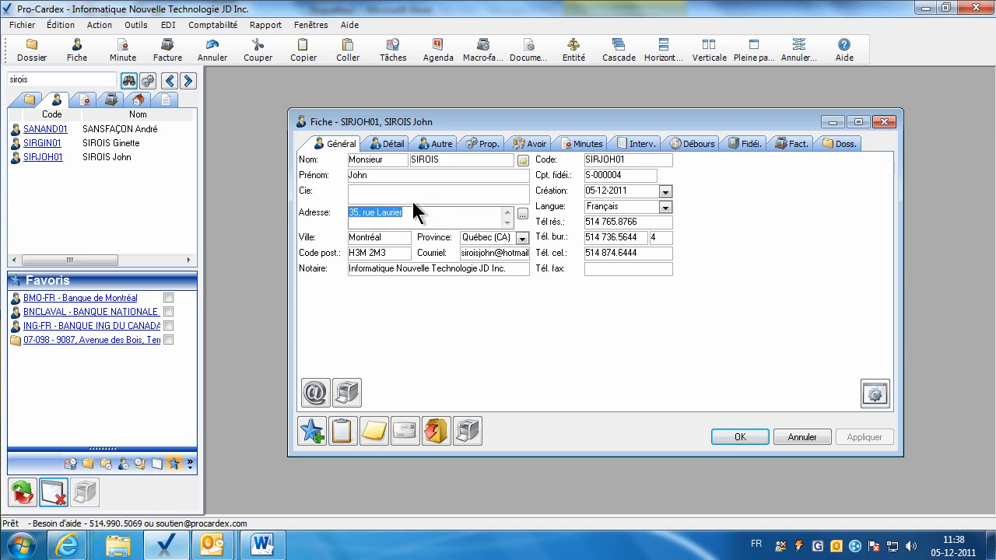
click(374, 432)
text(R)
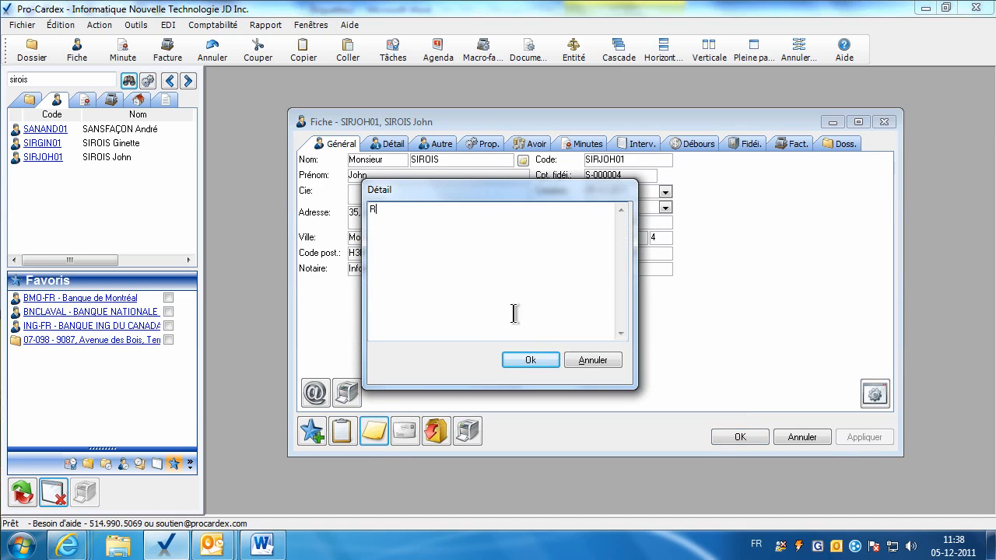
text(appeler au bureau.)
click(518, 361)
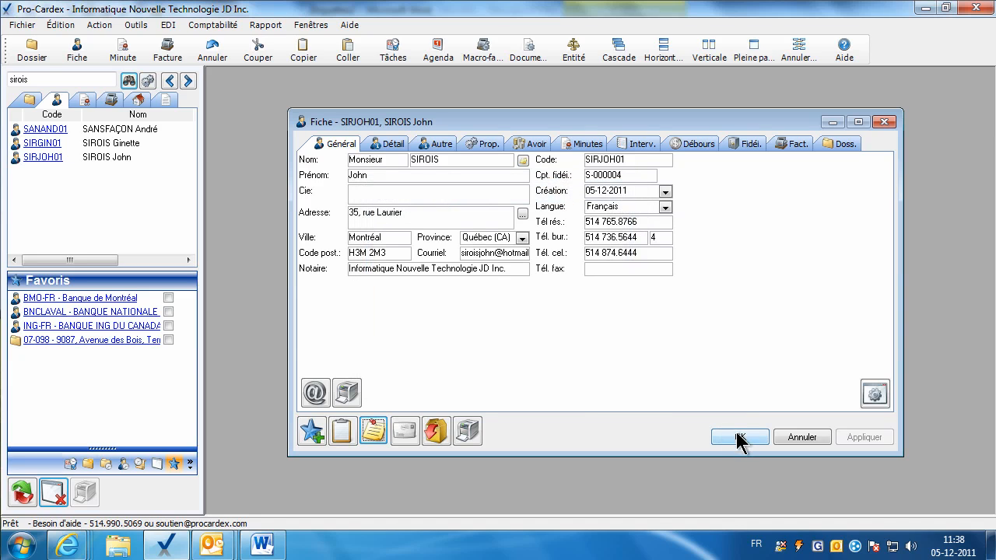
click(374, 428)
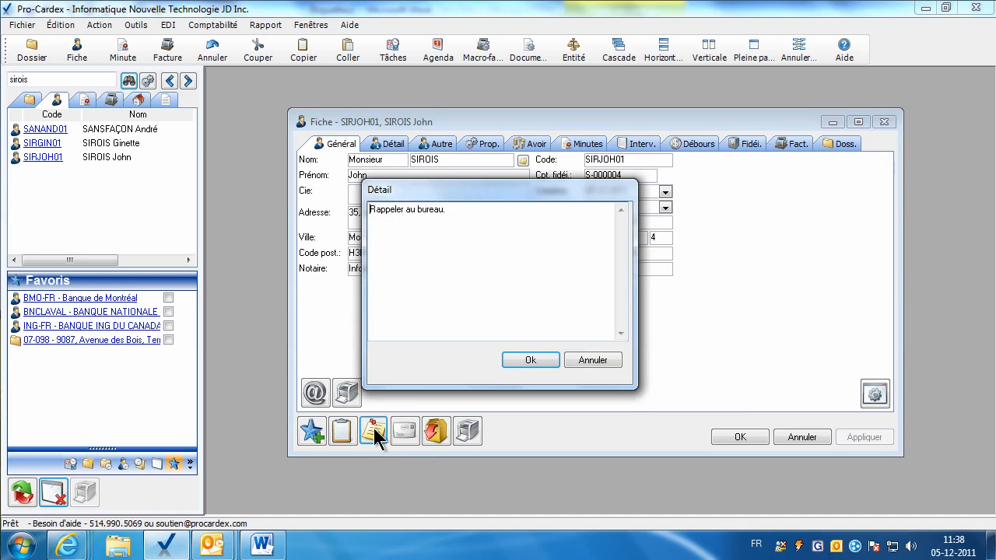
click(511, 362)
click(739, 437)
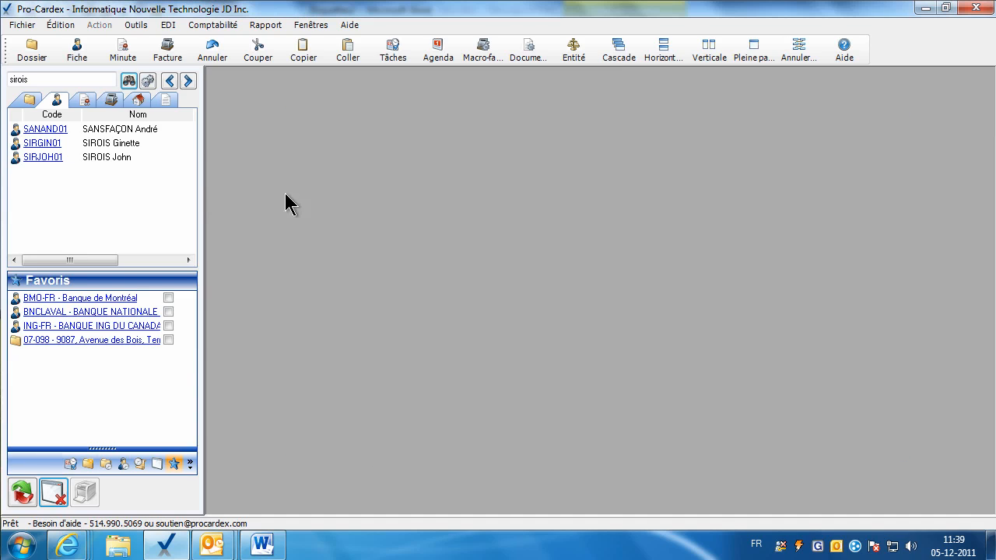
Reopen SIRJOH01 and delete the 'Rappeler au bureau' annotation.
click(44, 160)
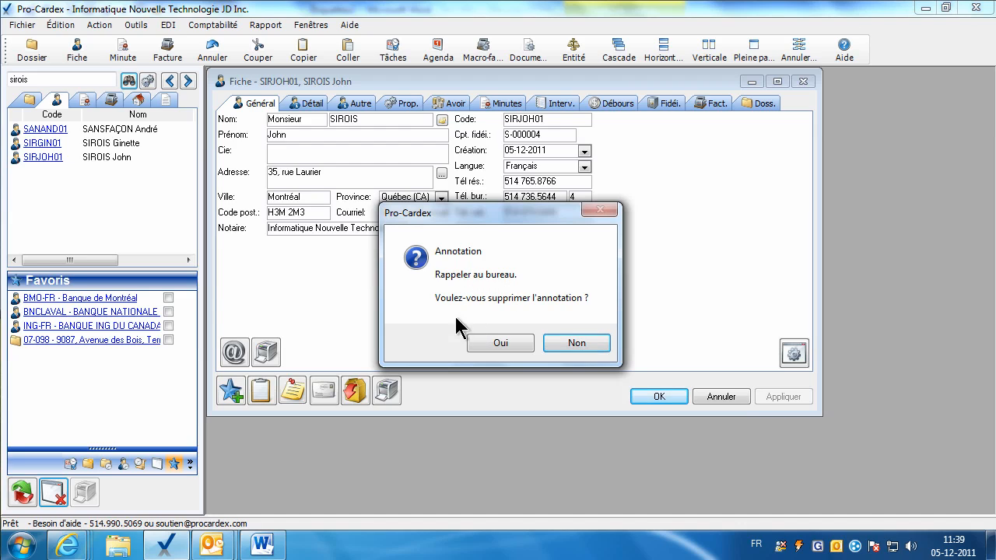
click(487, 342)
click(322, 178)
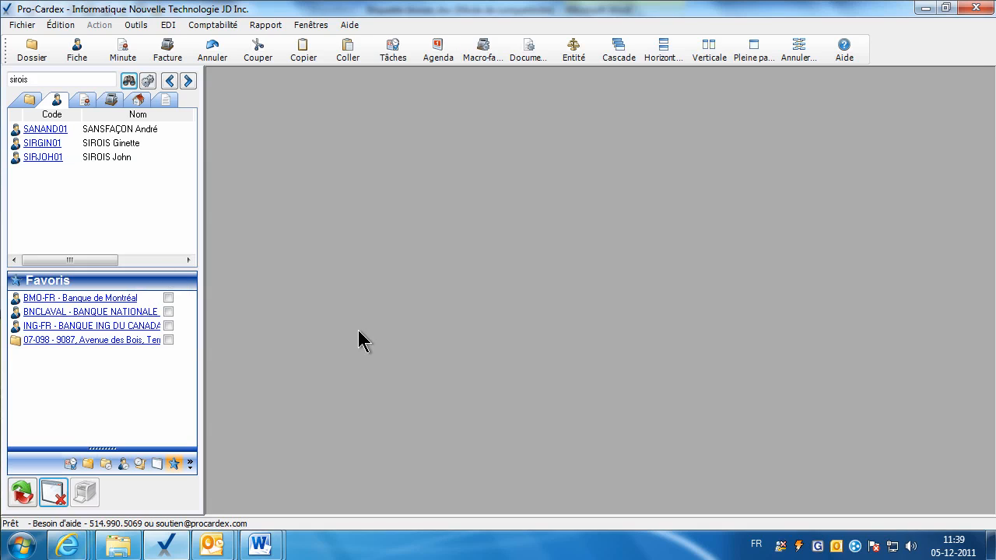
mouse_move(268, 544)
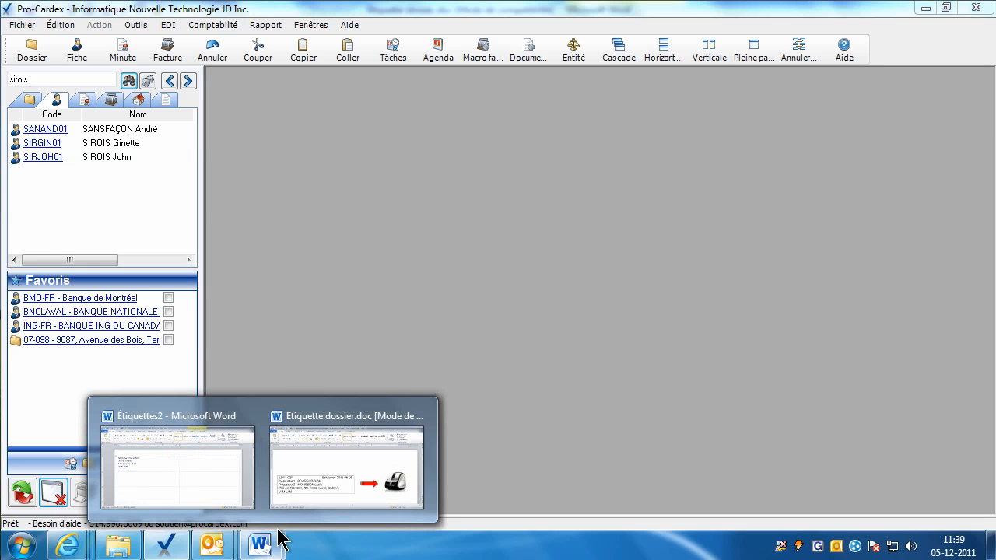
click(357, 489)
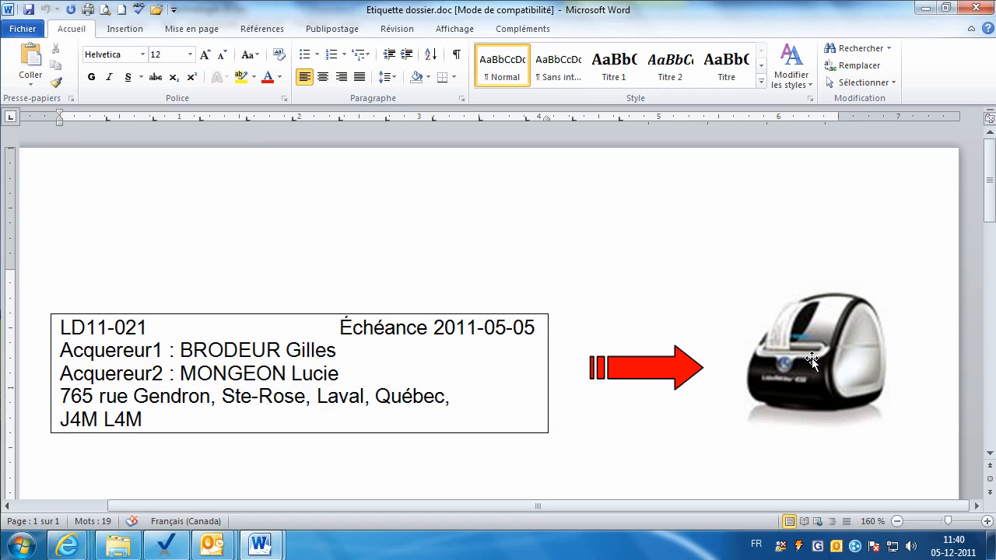
click(164, 544)
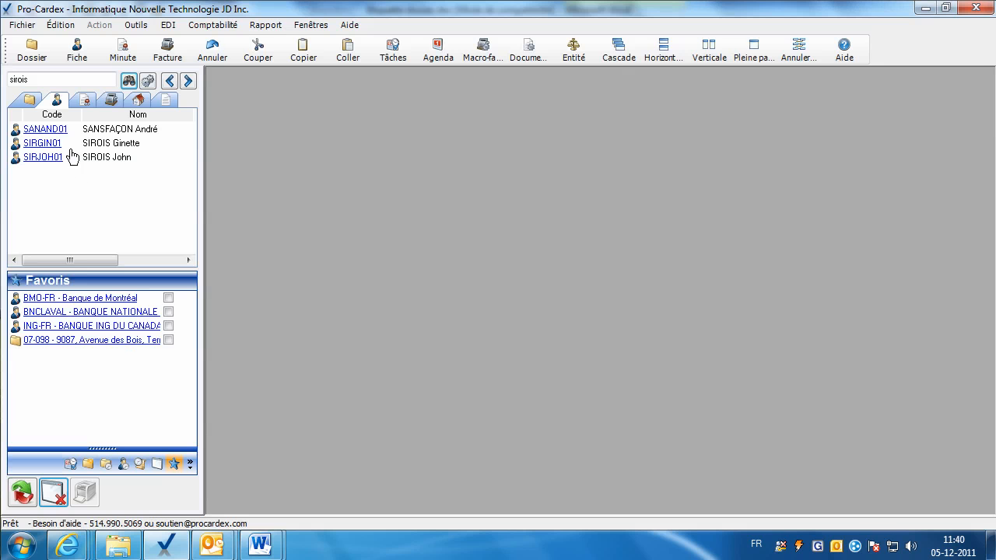
click(47, 158)
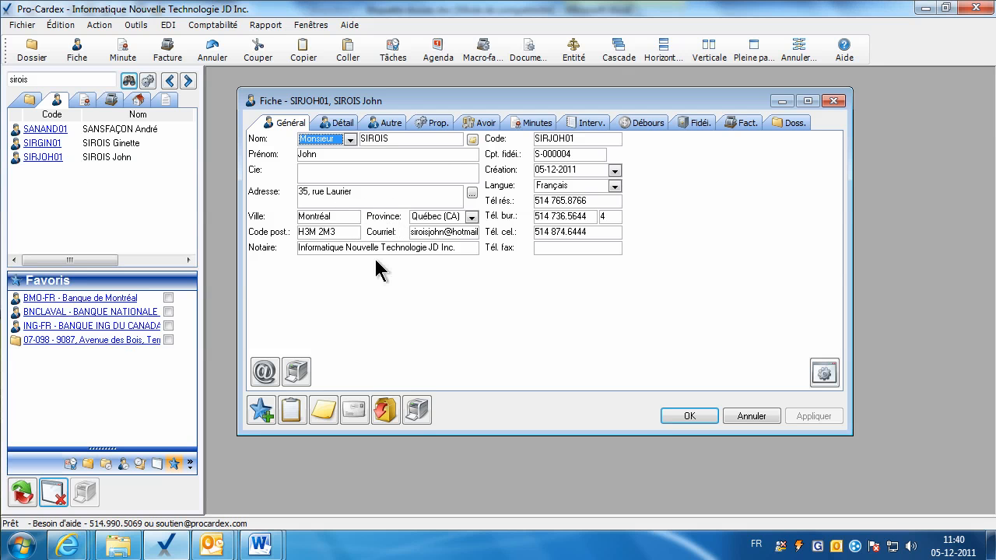
click(354, 411)
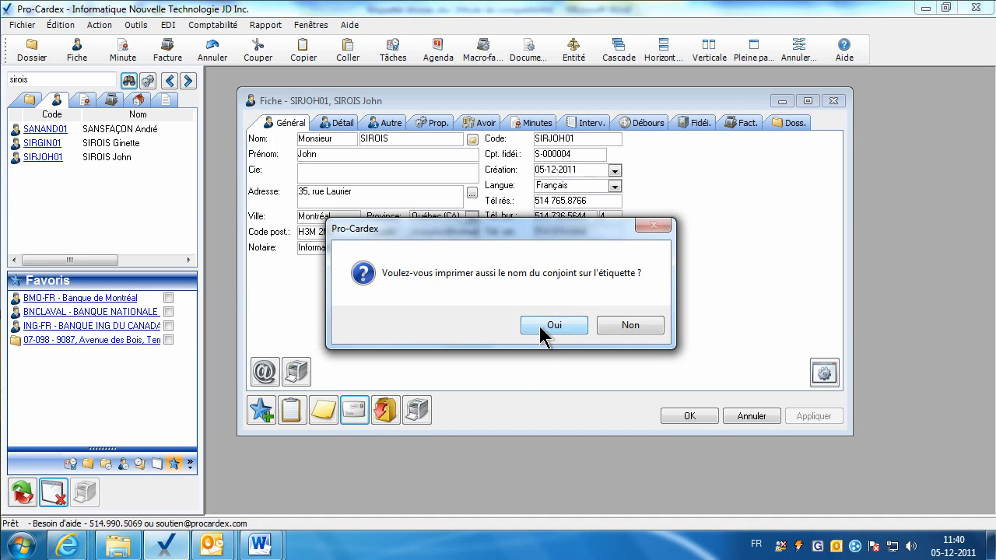
click(631, 325)
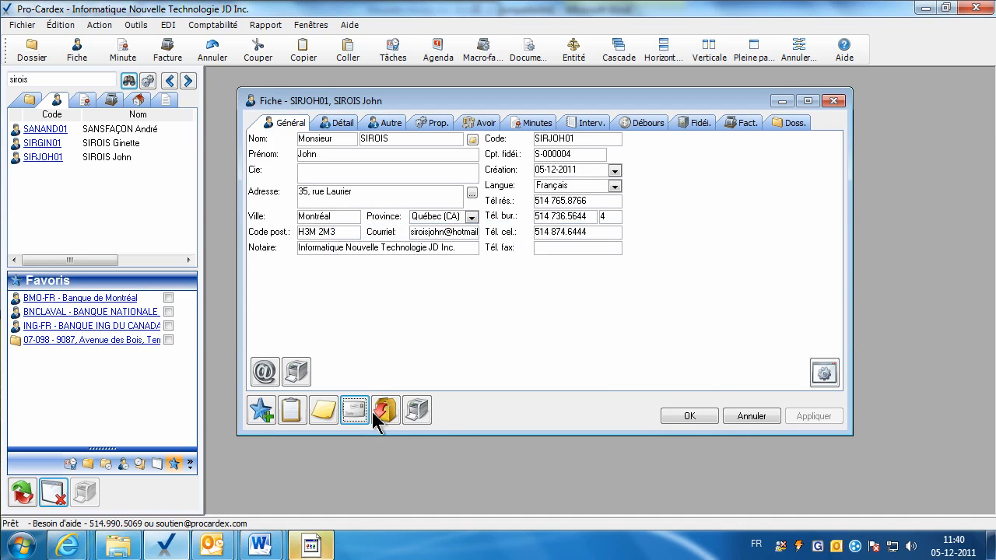
click(730, 415)
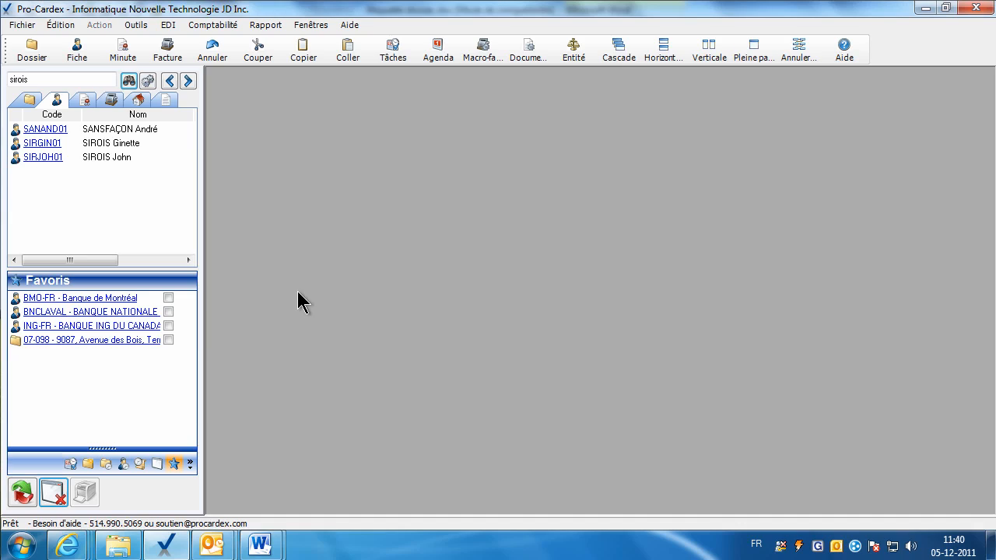
right_click(49, 161)
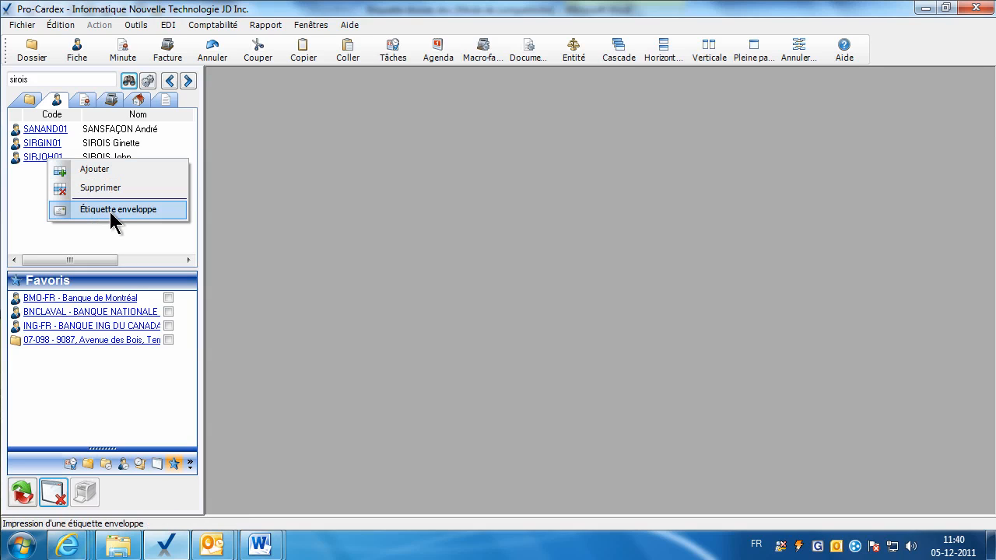
Search the client list for 'dupree'.
click(35, 79)
text(dupre)
text(e)
key(Return)
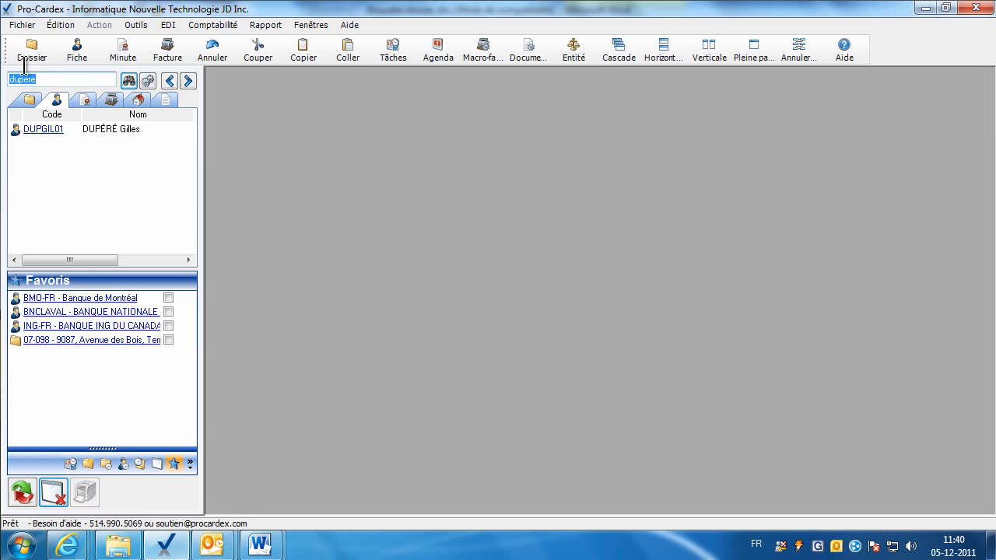
click(40, 132)
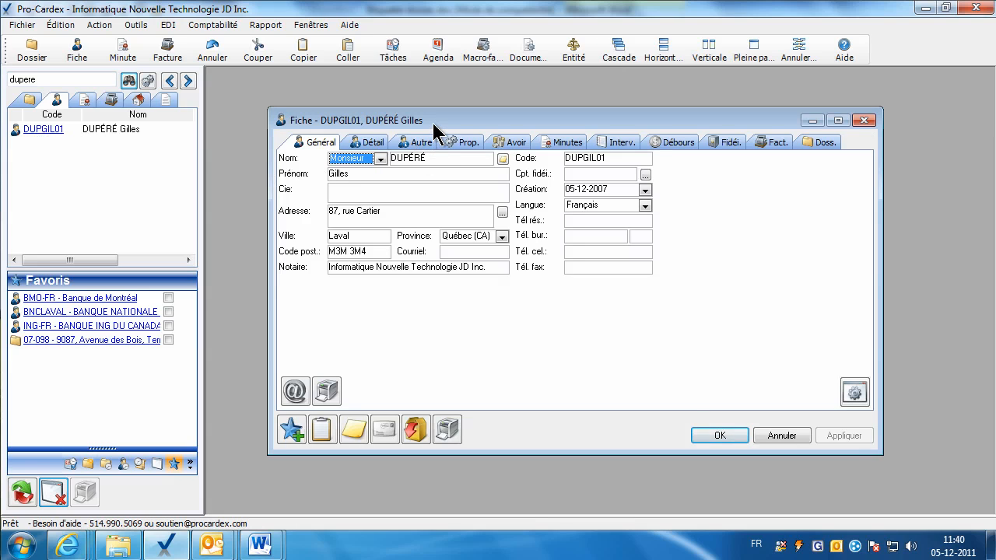
click(415, 429)
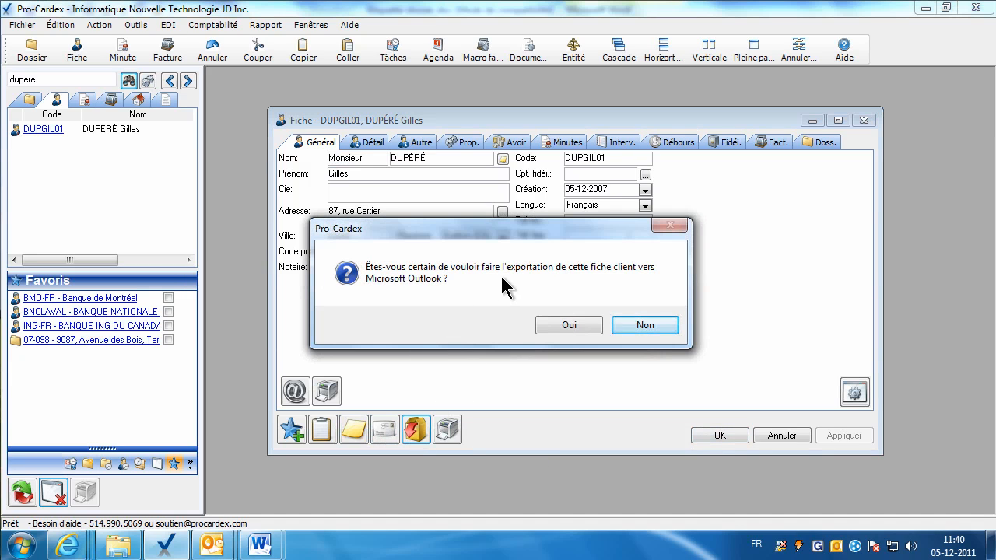
click(572, 324)
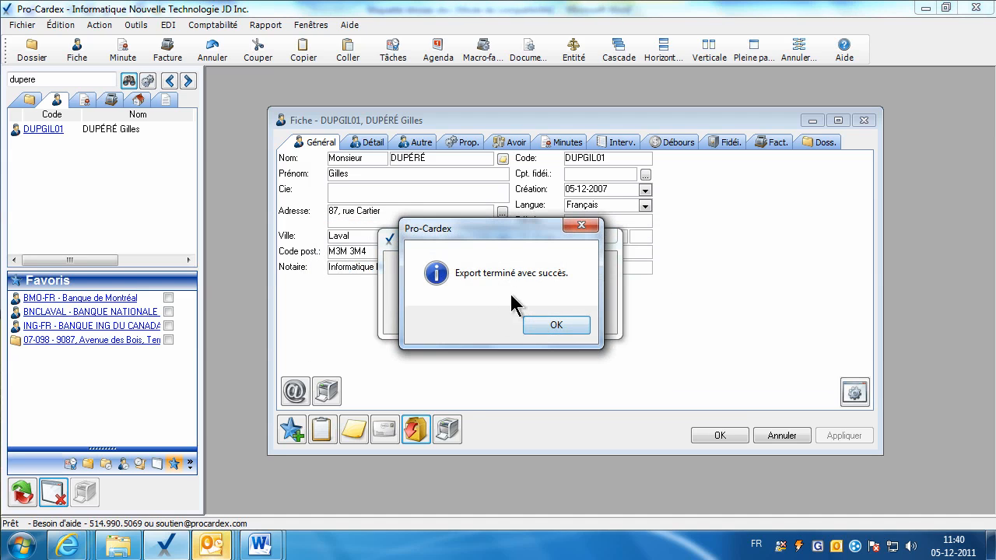
click(552, 325)
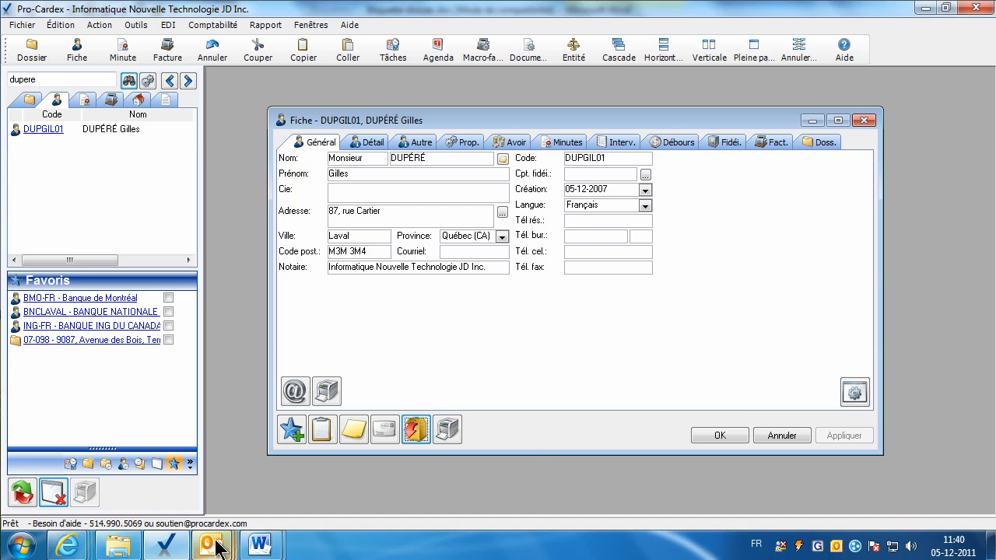
mouse_move(218, 548)
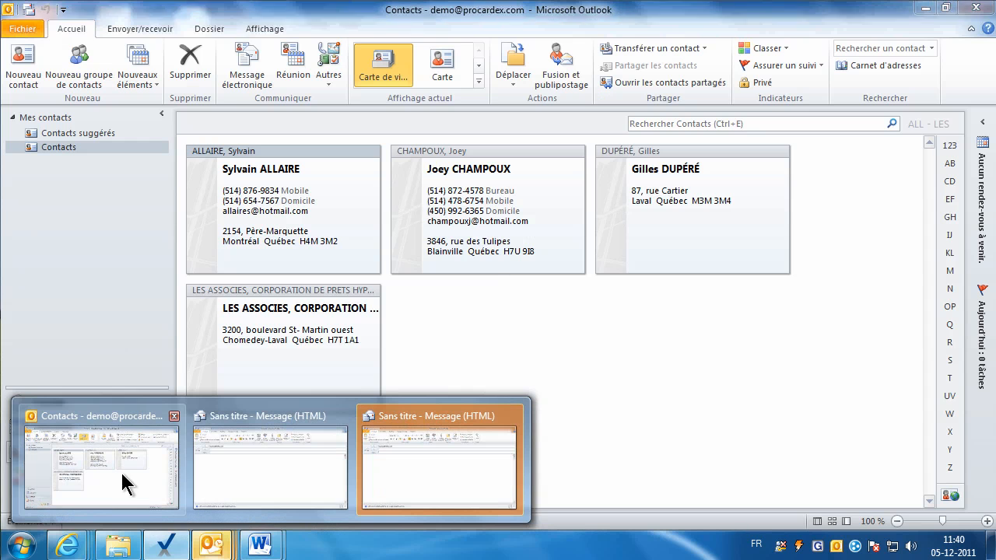
click(121, 470)
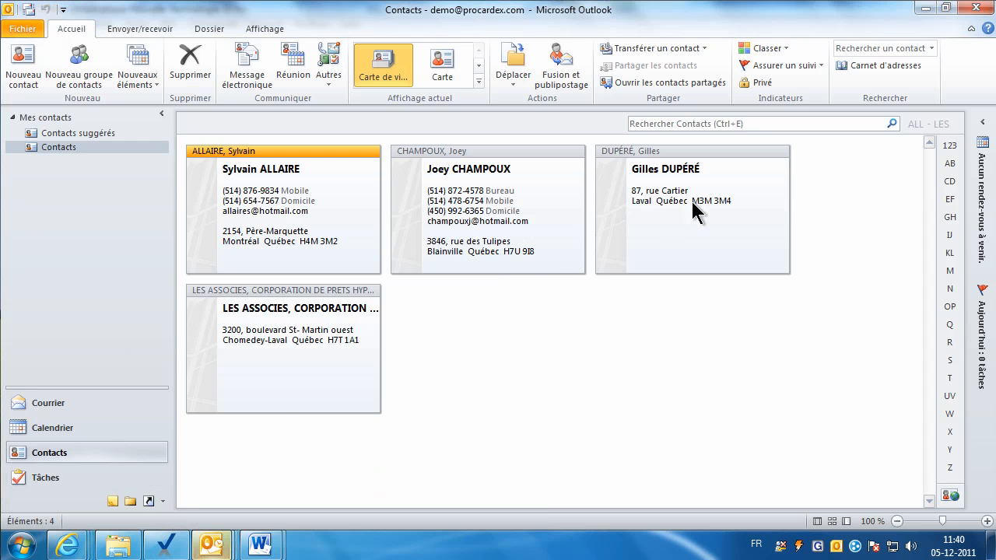
click(702, 230)
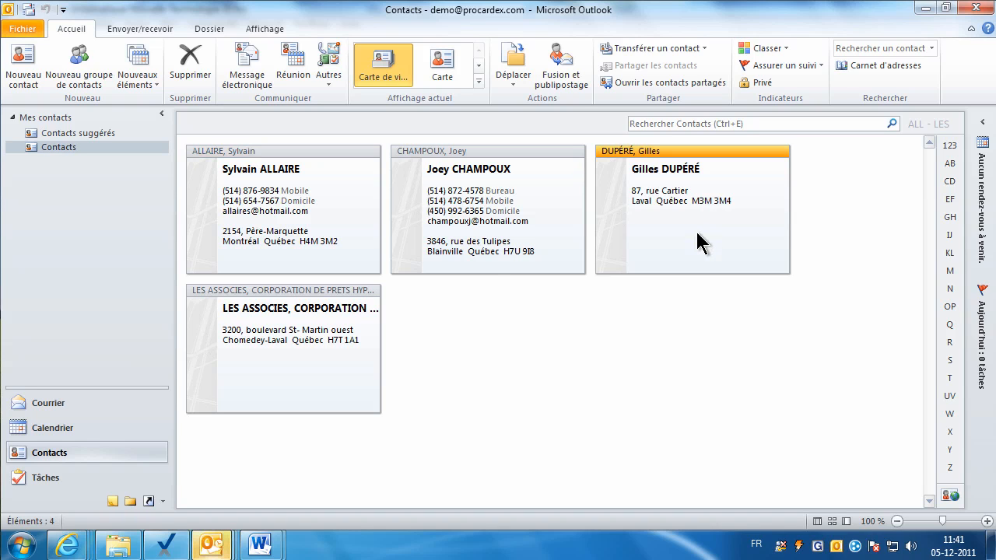
click(165, 544)
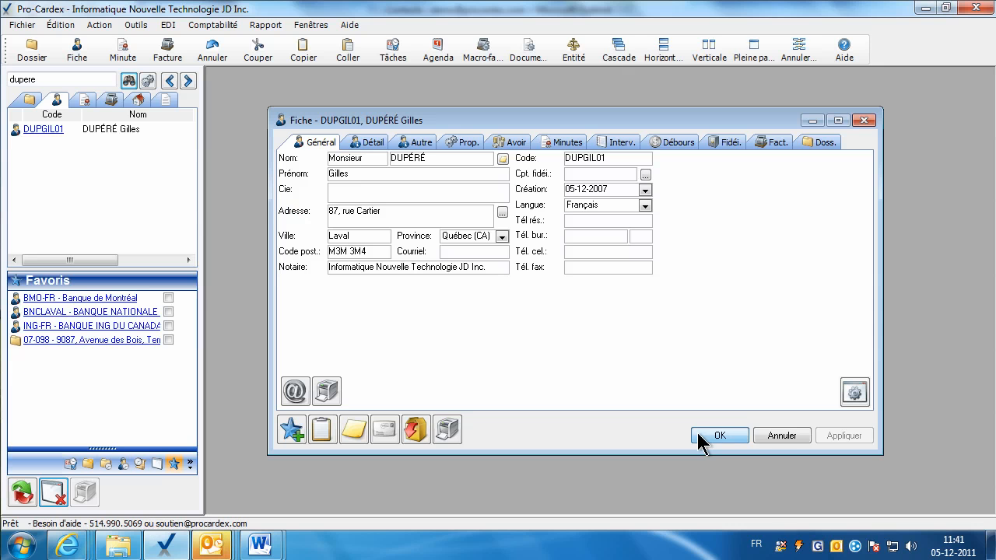
click(704, 437)
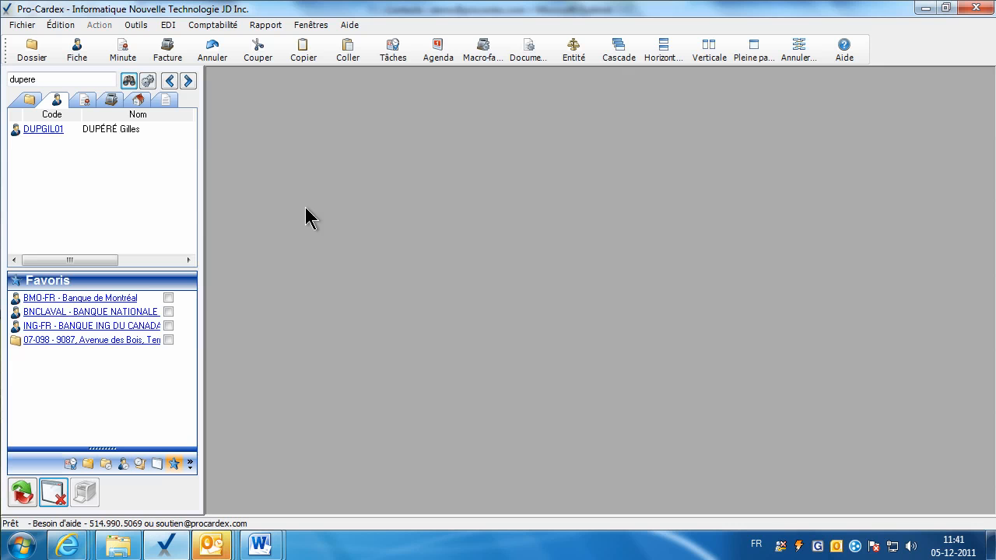
Look at Outils > Exportation des fiches, then reopen the DUPGIL01 fiche.
click(135, 26)
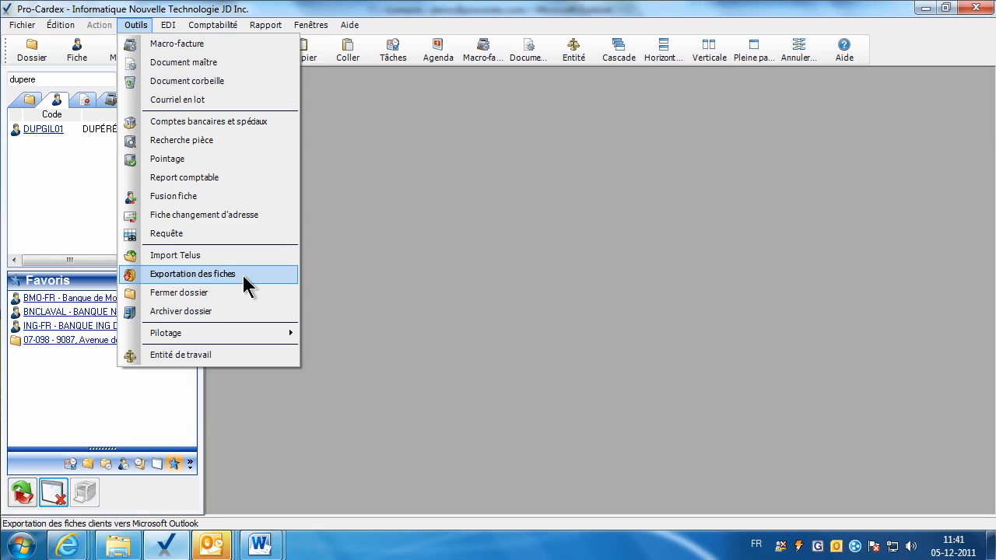
click(387, 273)
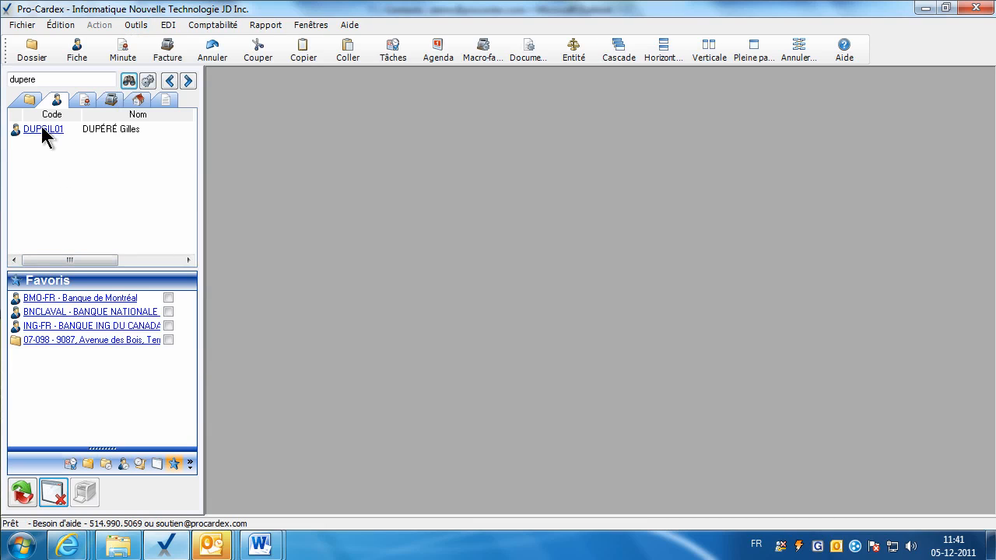
click(82, 134)
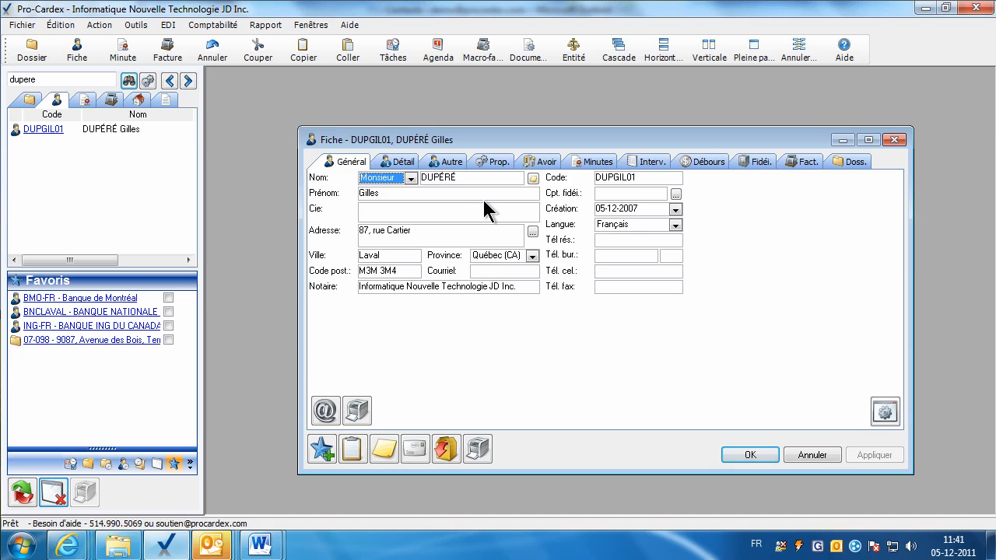
Add the note 'Client en vacances du 15-12 au 15 janvier 2012.' on the Autre tab and apply it.
click(450, 162)
click(452, 283)
text(Client)
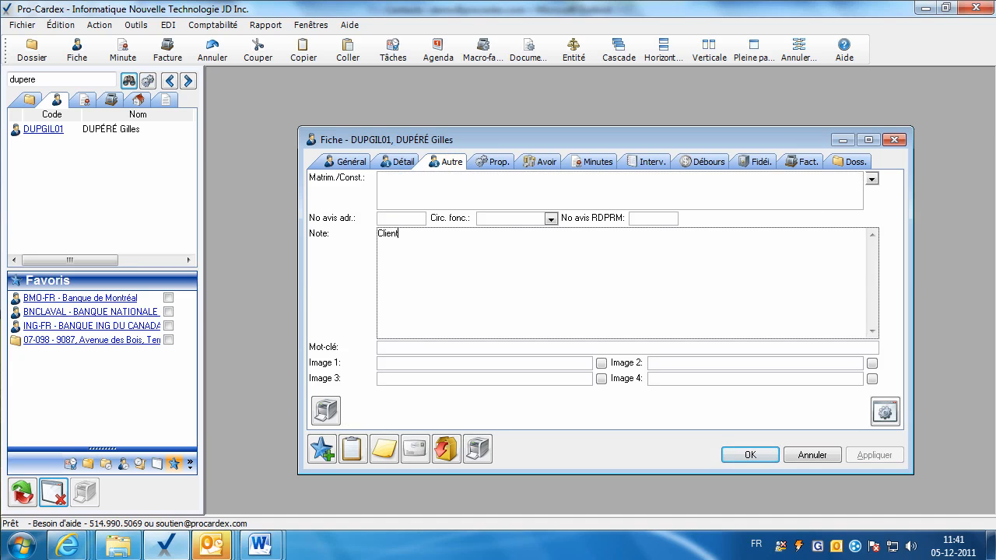
text( en vacances du 15-12 au 15 janvier 2012.)
click(558, 364)
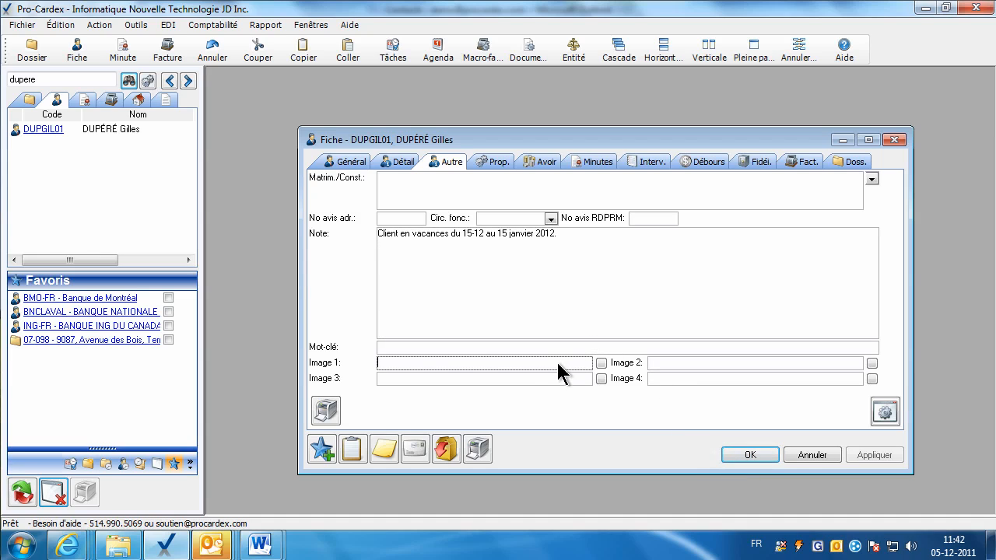
click(866, 457)
click(441, 278)
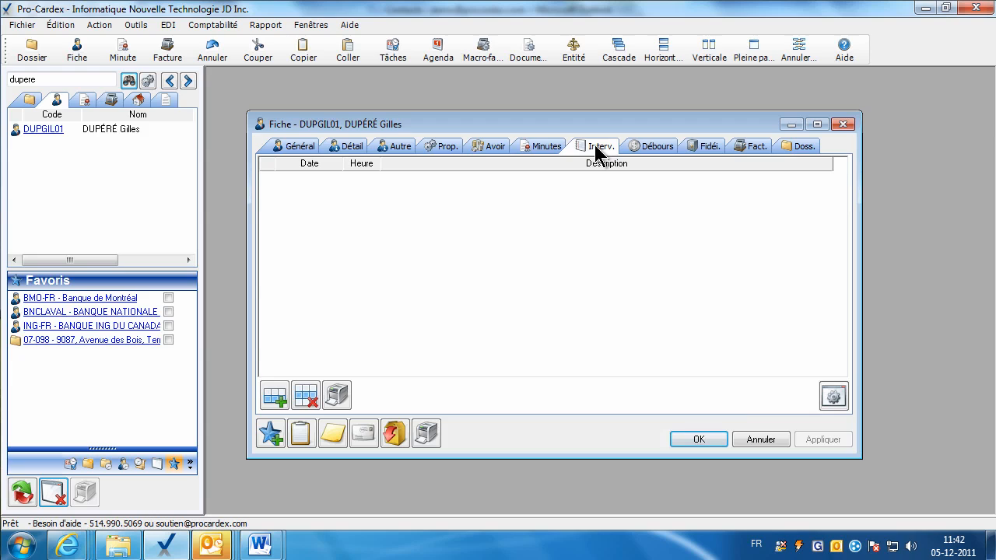
Add a 05-12-2011 intervention described as 'Prét-Vente 1200$'.
click(272, 395)
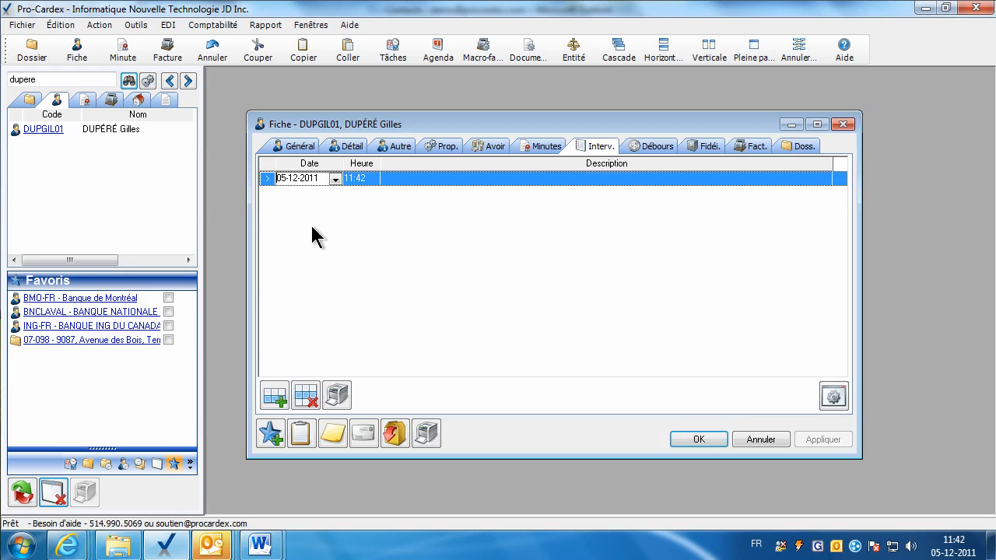
click(413, 178)
text(Pré)
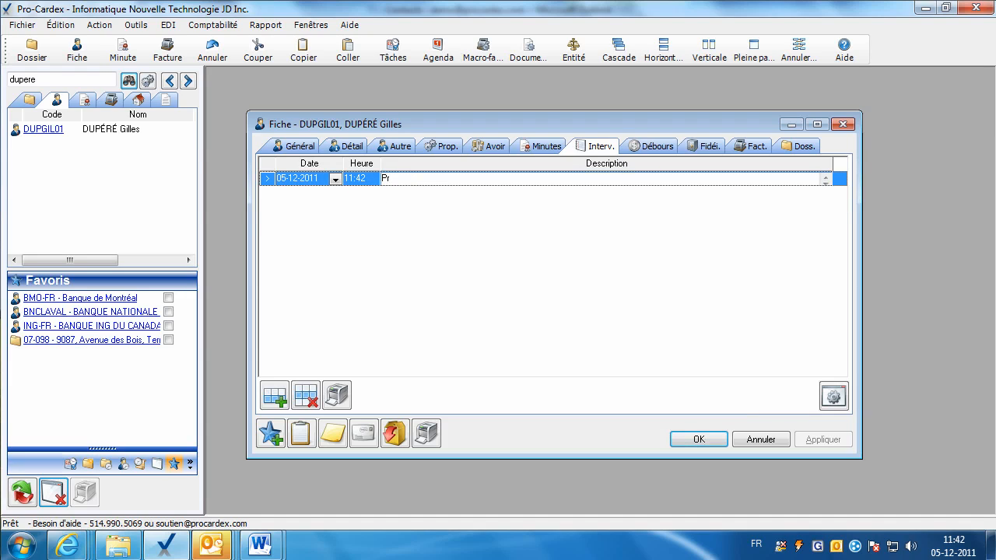
text(t-Vente 1200$)
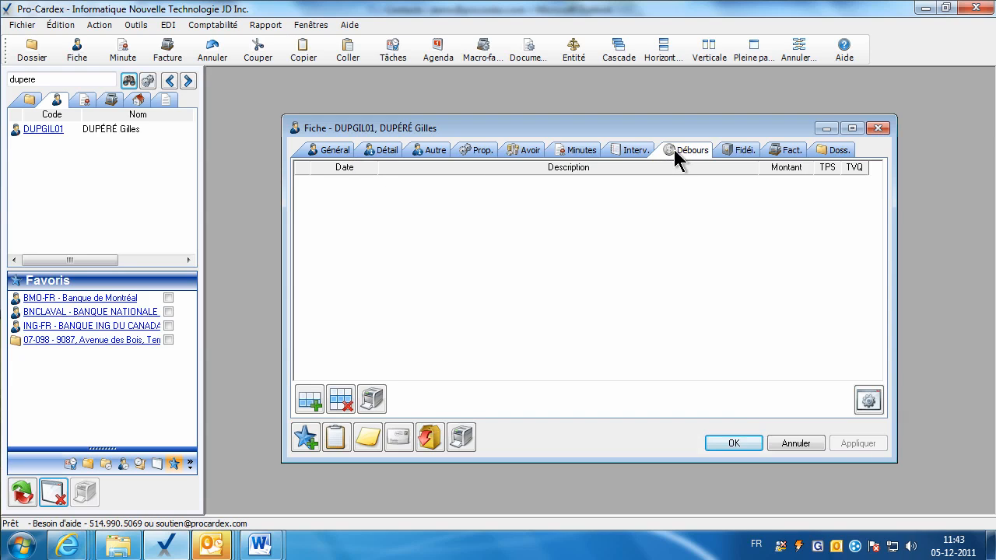
Add a disbursement entry 'Courrier' for an amount of 25 $.
click(310, 400)
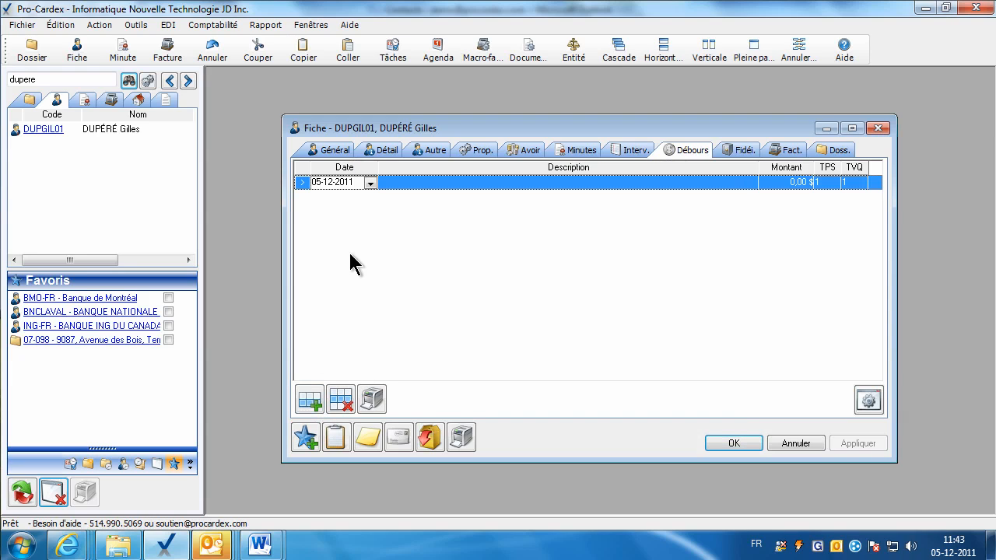
click(423, 184)
text(Courrier)
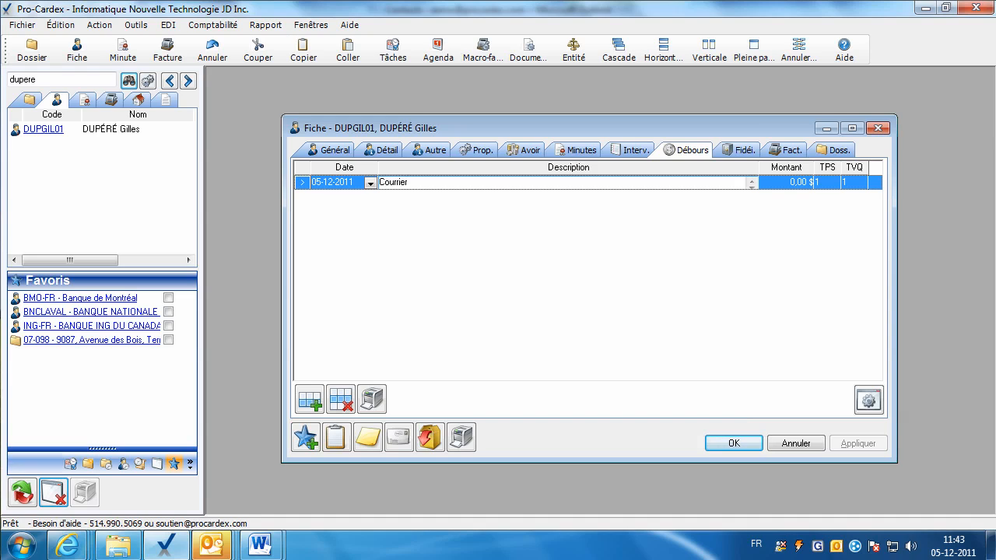
click(774, 185)
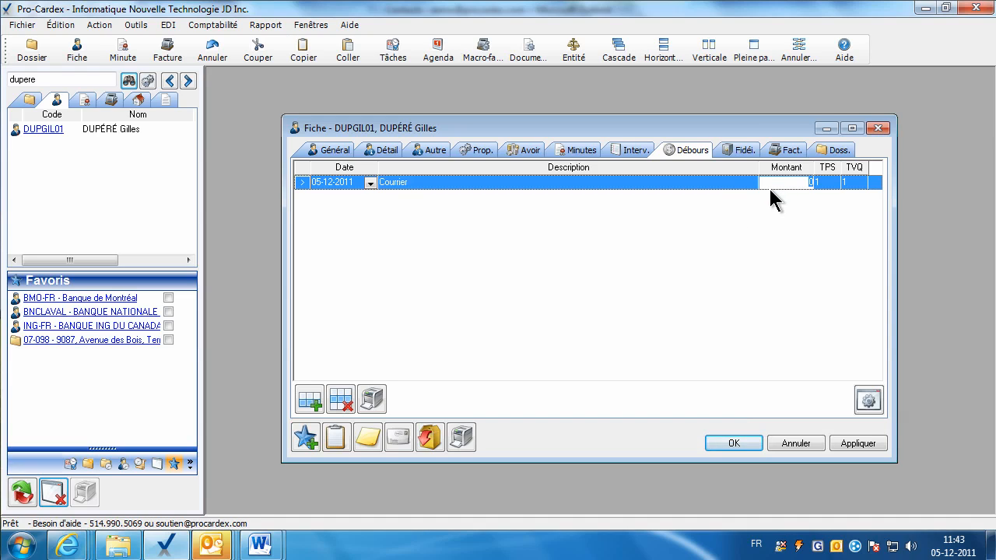
text(25)
key(Tab)
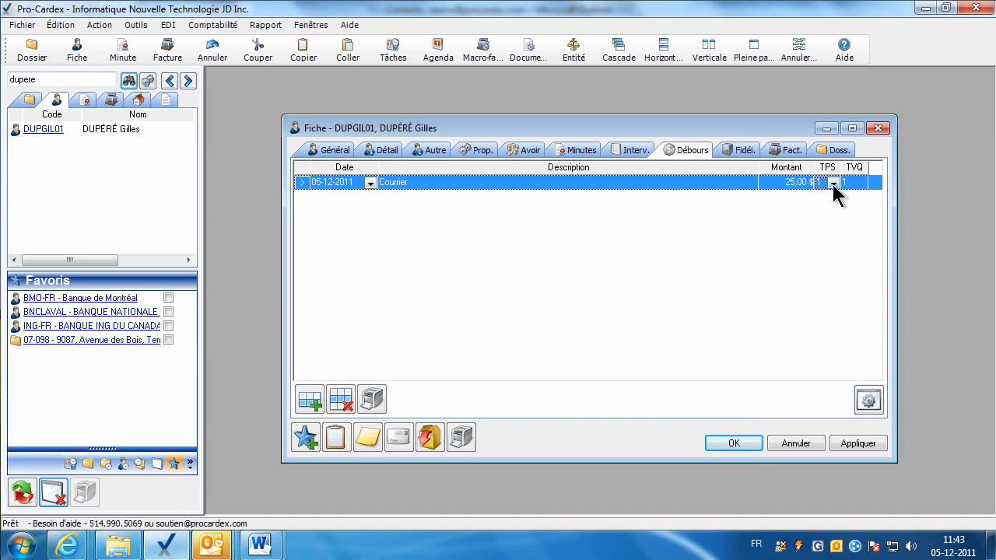
Set both TPS and TVQ to 1 on the disbursement and apply it.
click(833, 182)
click(824, 204)
click(848, 184)
click(846, 195)
click(828, 183)
click(825, 206)
click(847, 185)
click(848, 207)
click(845, 443)
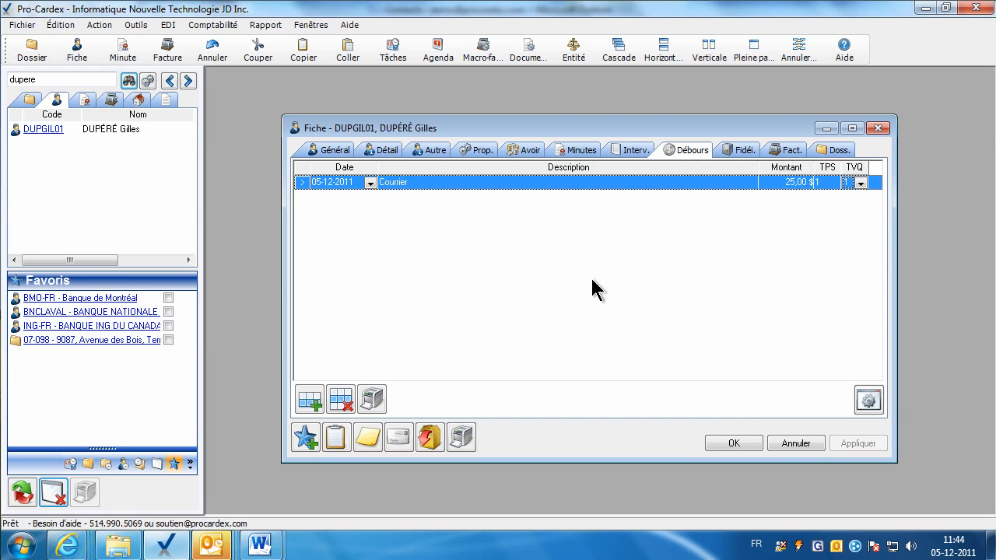
click(430, 150)
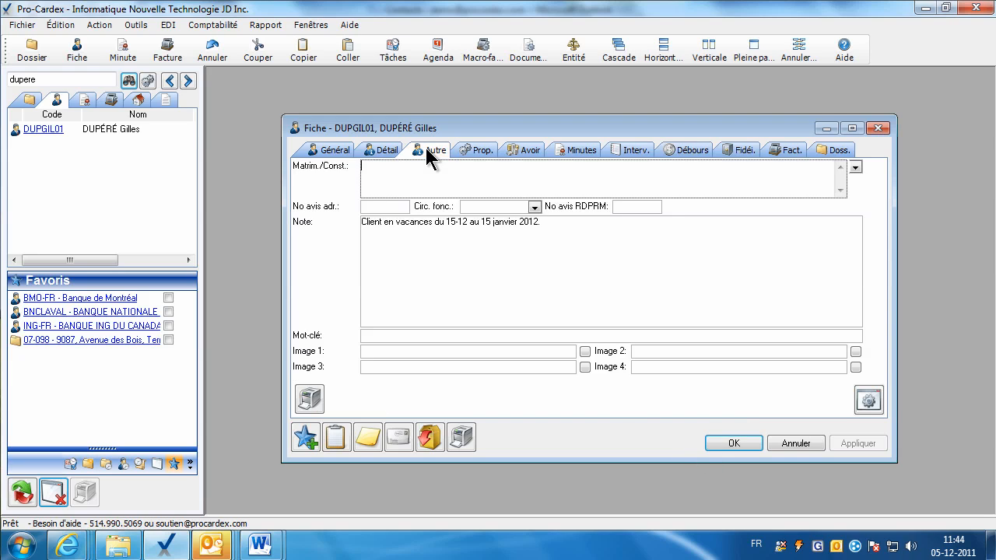
click(377, 333)
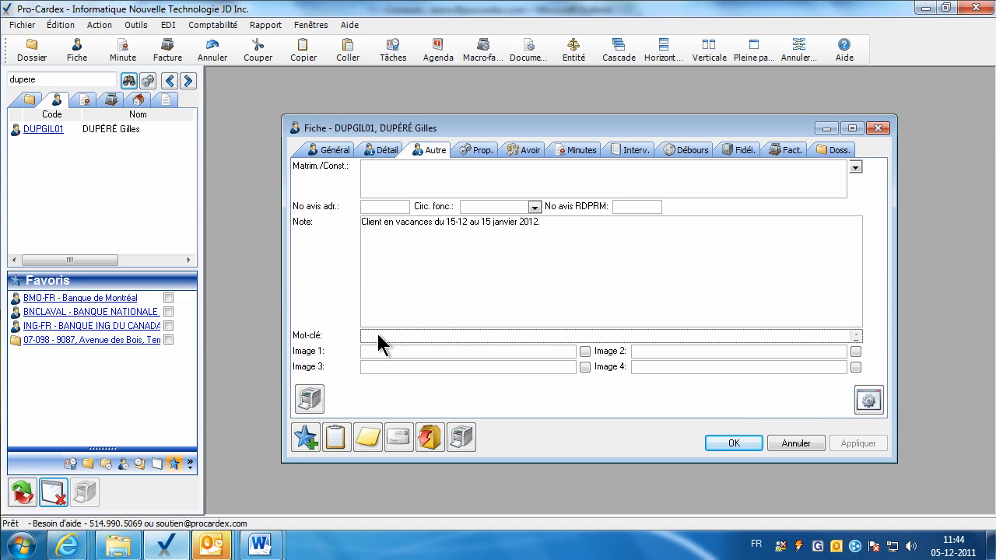
text(noe)
key(BackSpace)
text(ë)
key(BackSpace)
text(ël)
Save the fiche and search clients for 'noel'.
click(733, 442)
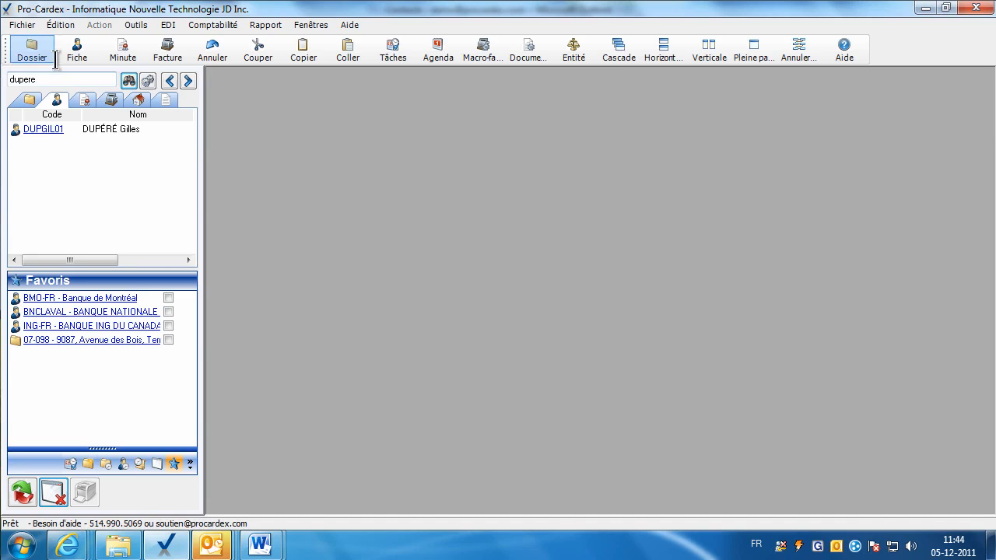
double_click(44, 81)
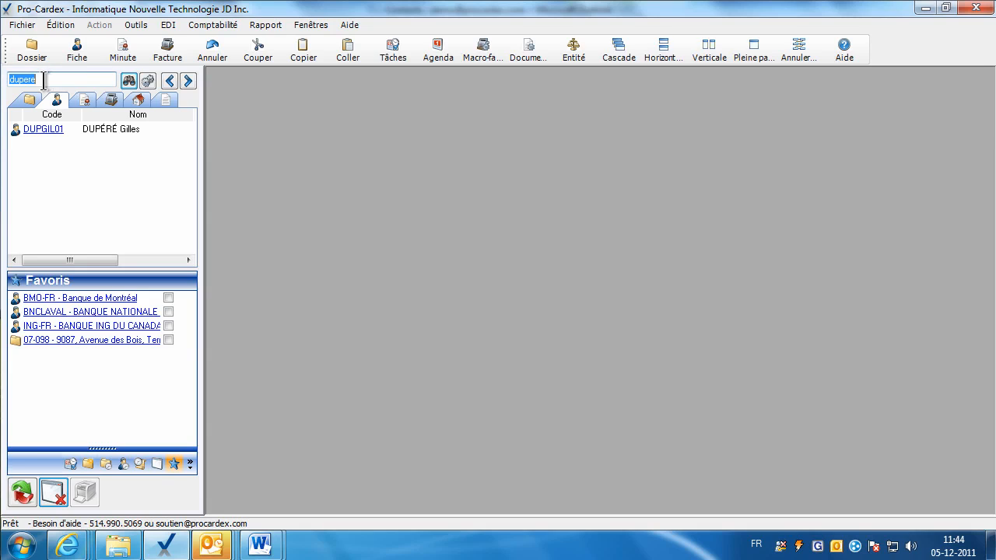
text(noel)
key(Return)
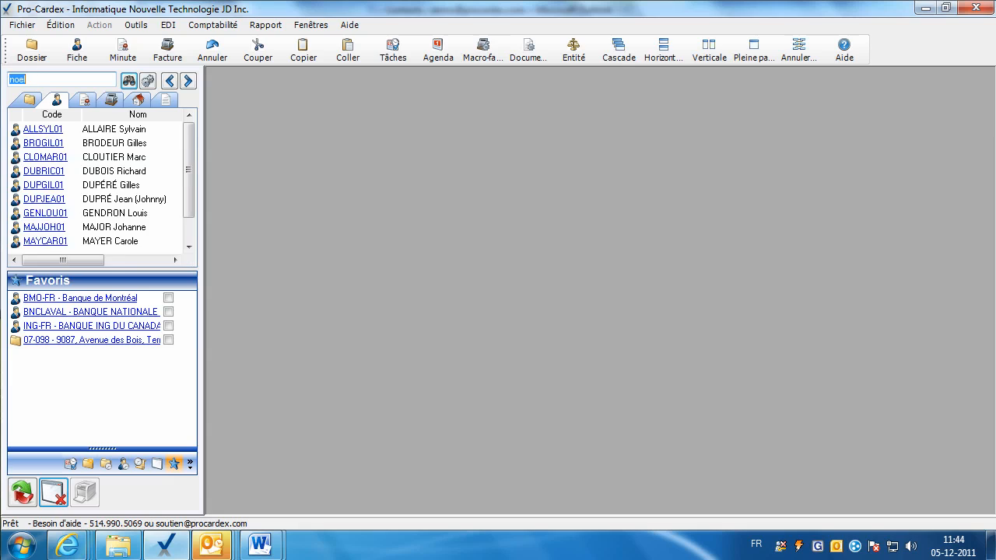
drag(189, 210, 186, 236)
click(58, 215)
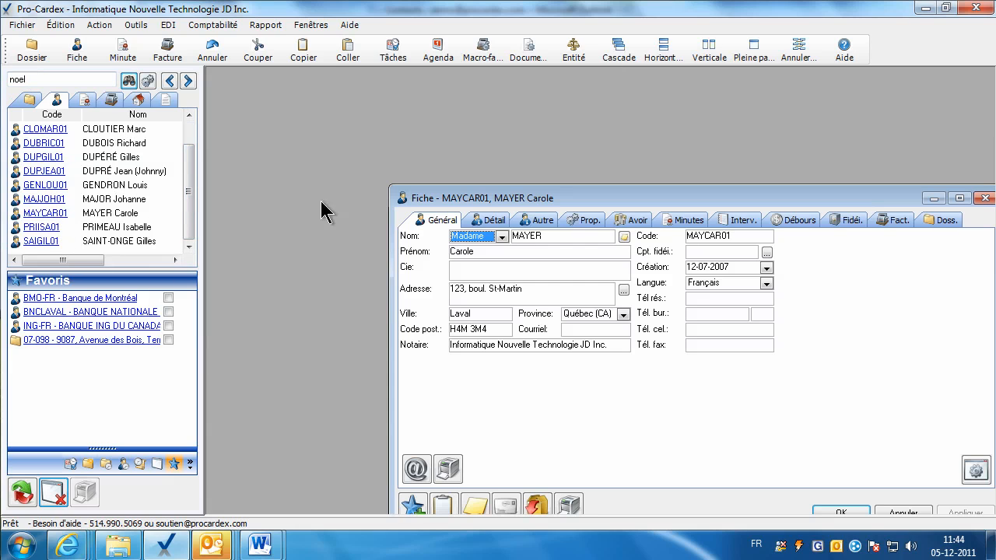
click(539, 220)
drag(535, 199, 492, 155)
click(839, 470)
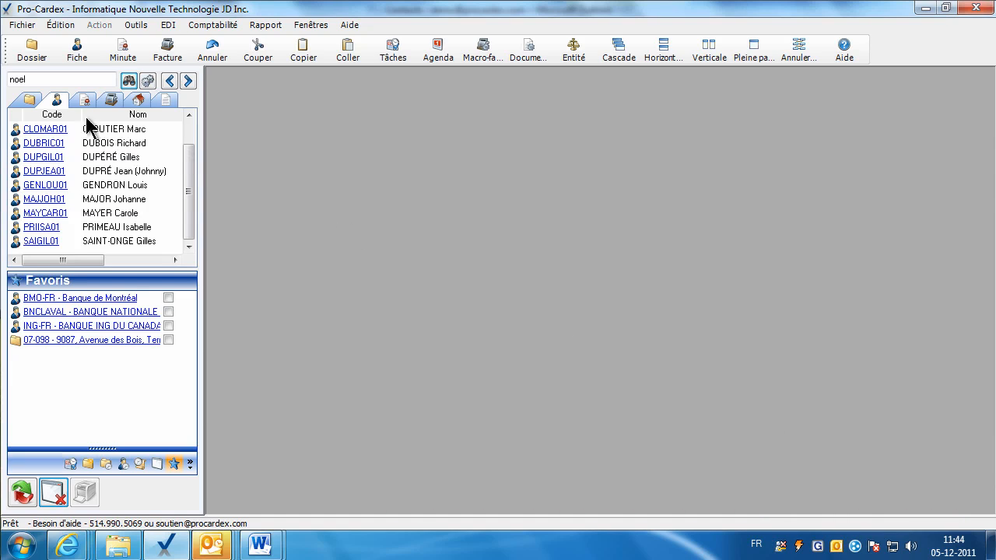
Search for 'cie' and review the 454545 Canada Inc. fiche's other details without saving.
double_click(38, 77)
text(cie)
key(Return)
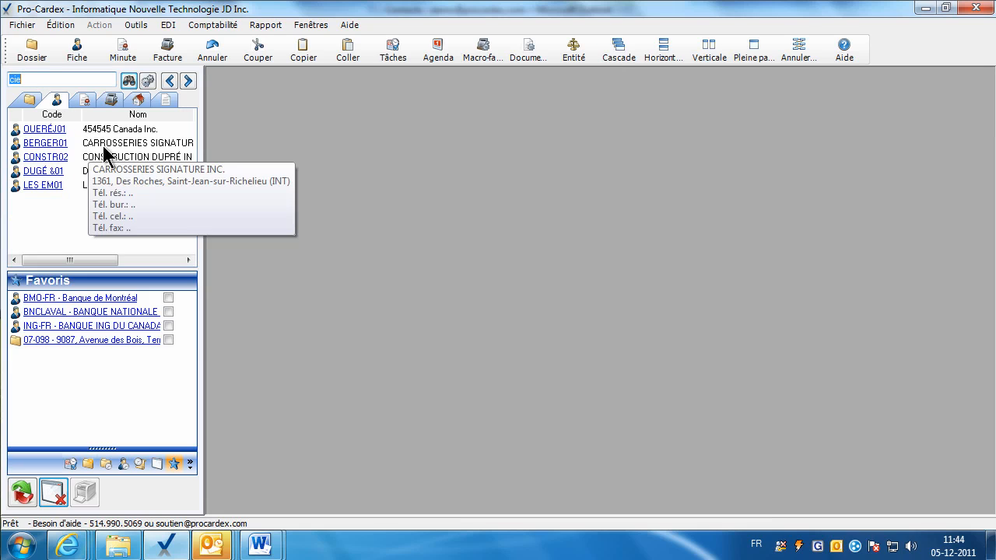
click(59, 132)
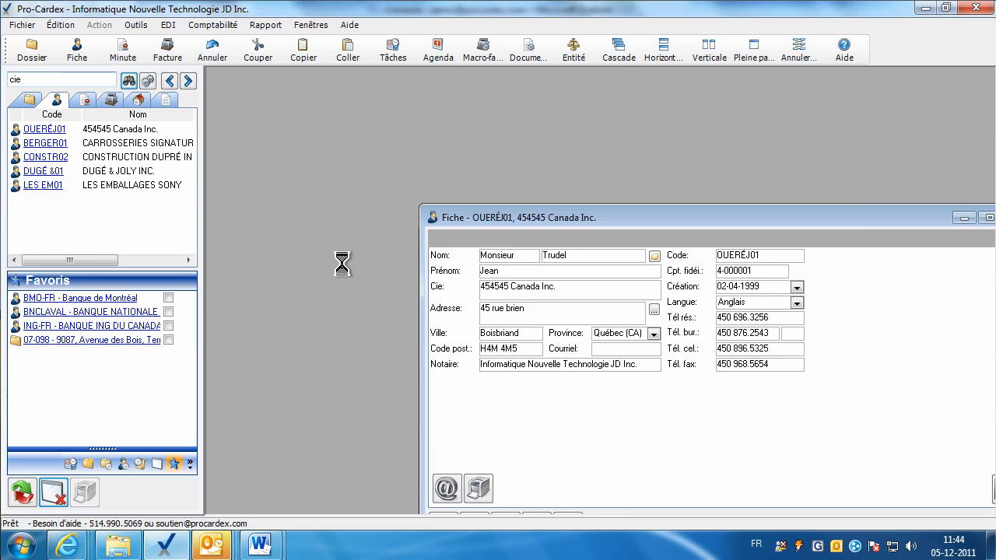
drag(466, 220, 415, 193)
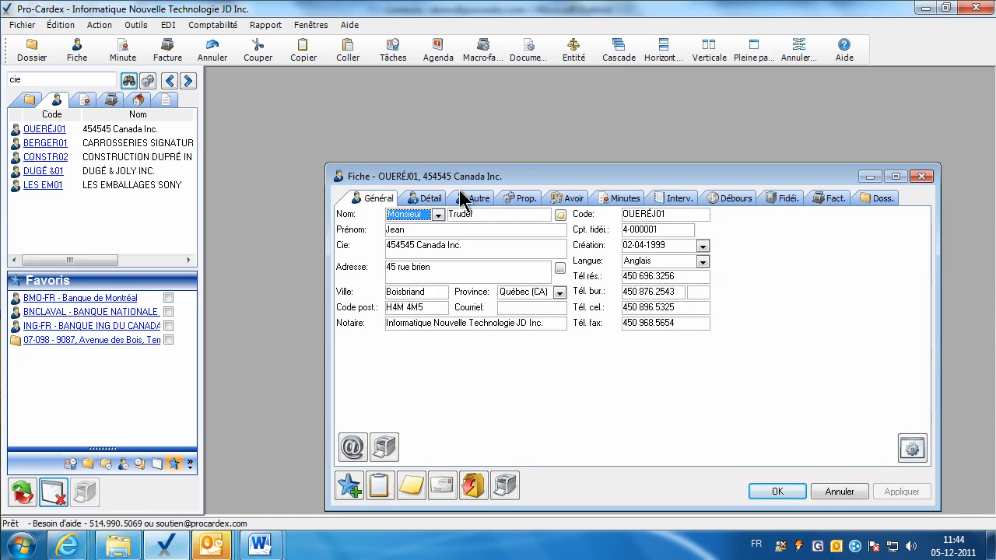
click(459, 196)
double_click(427, 384)
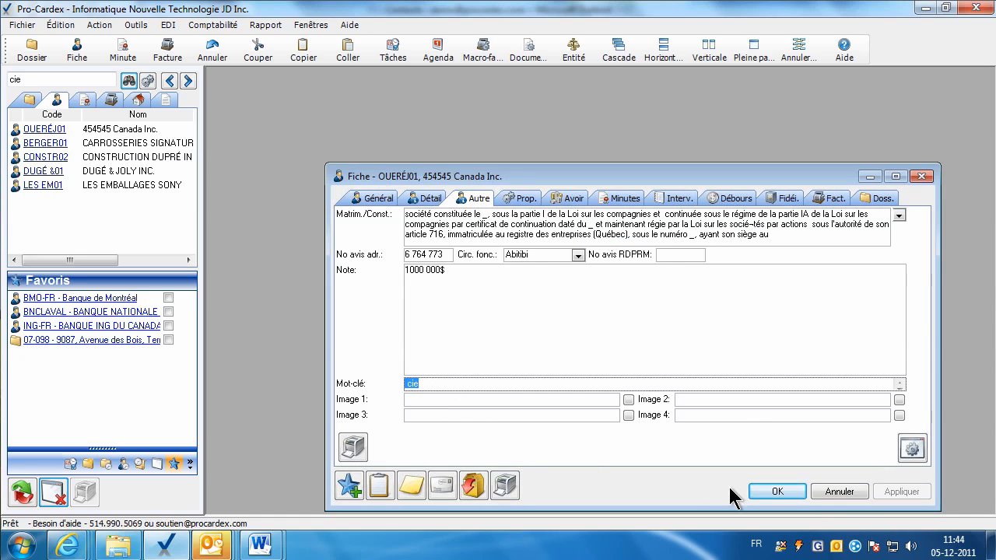
click(840, 492)
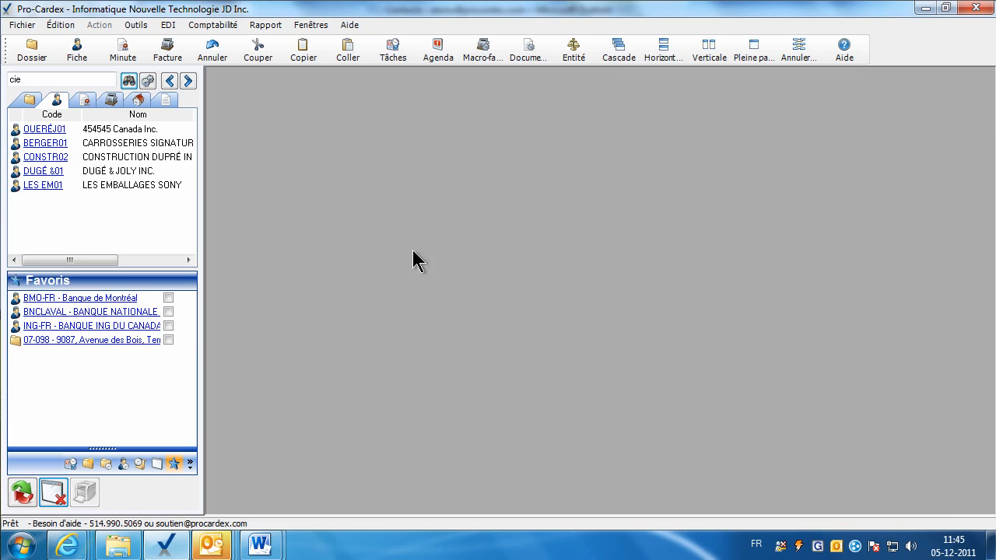
Search clients by the surname 'dupre'.
double_click(34, 79)
text(dupre)
key(Return)
mouse_move(93, 193)
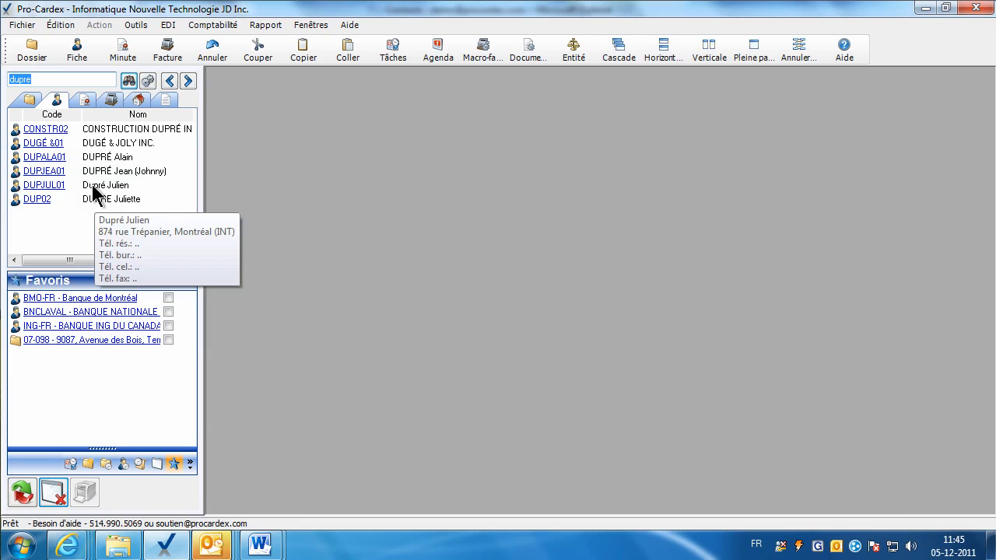
Add a 05-12-2011 Suivi date with the note 'Rappel pour testament' to the client's fiche.
click(48, 186)
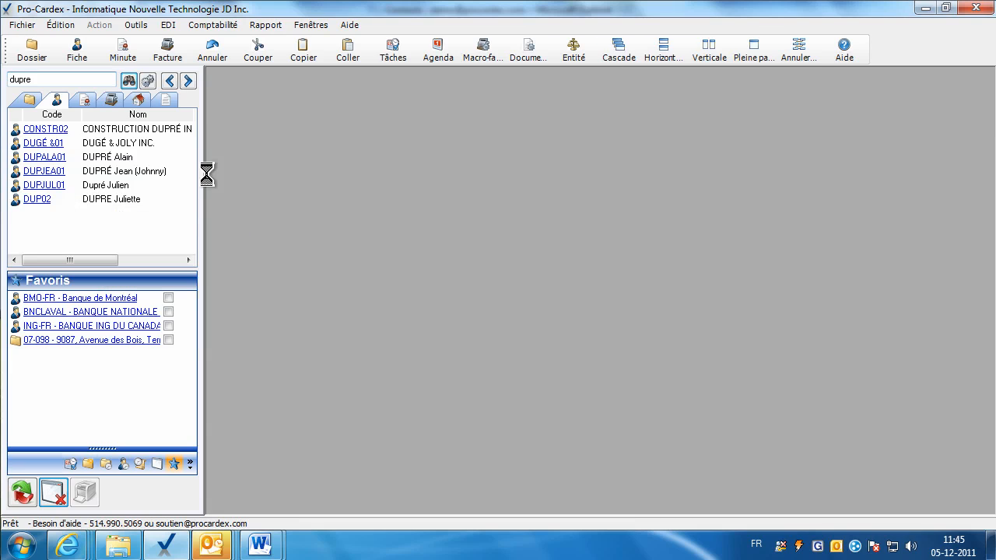
click(346, 107)
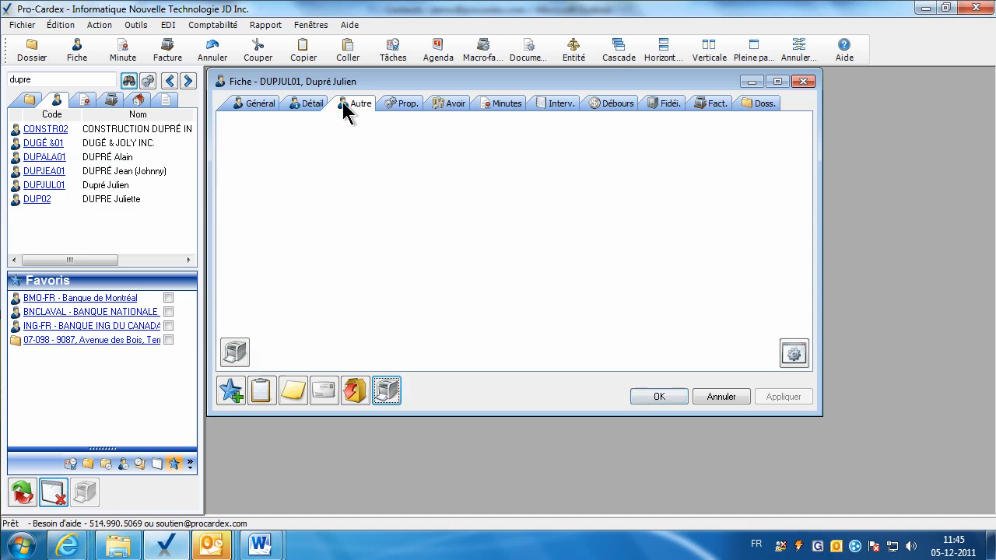
click(308, 106)
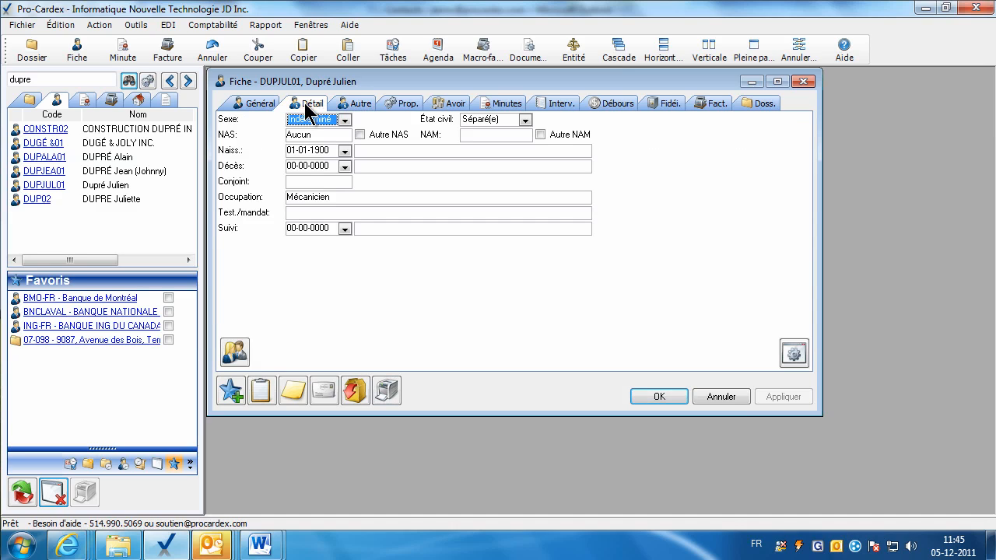
click(345, 229)
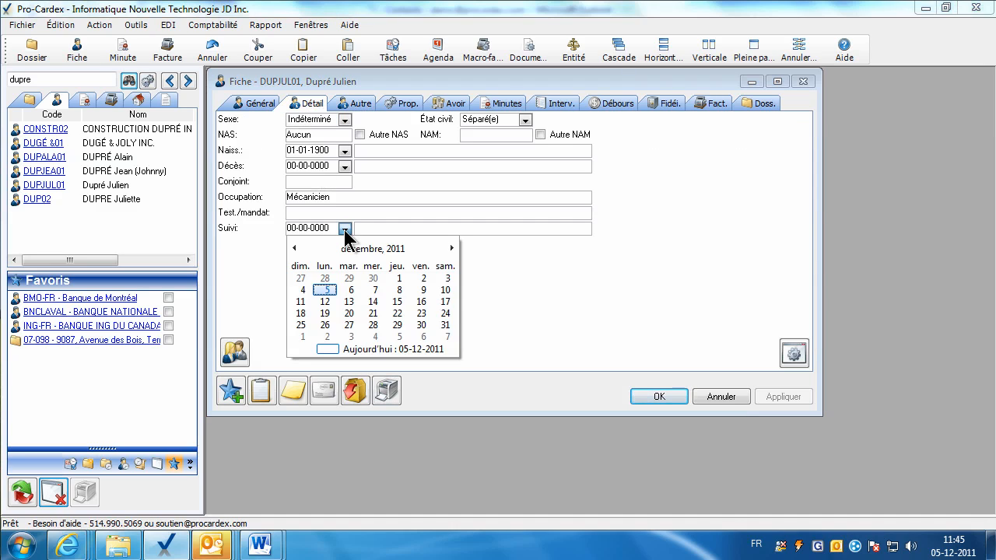
click(325, 291)
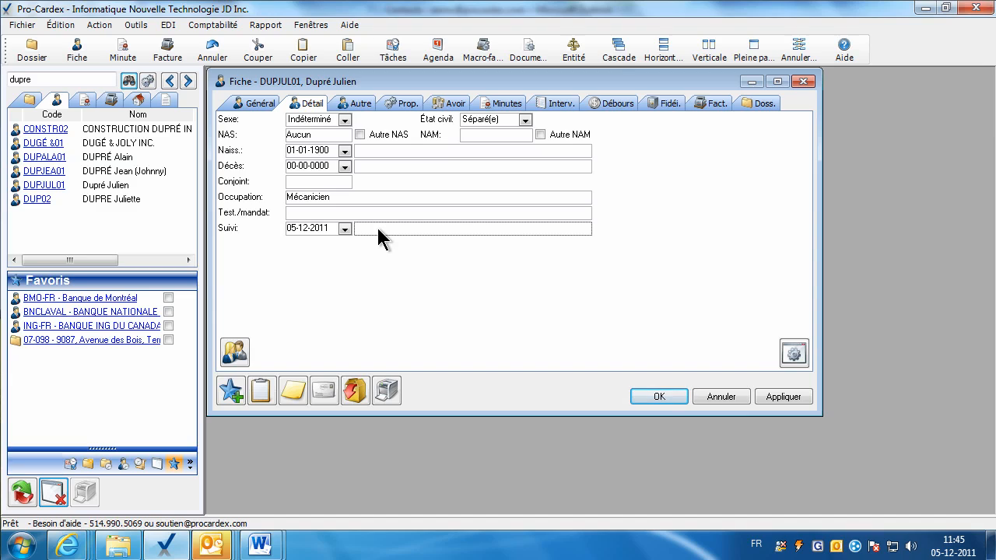
click(378, 228)
text(Rappel pour testament)
click(366, 213)
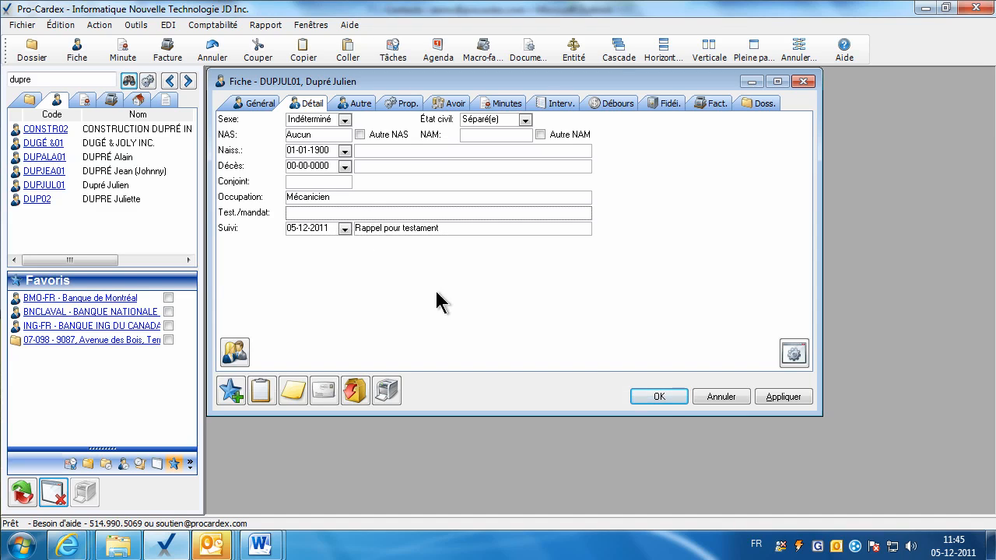
click(659, 395)
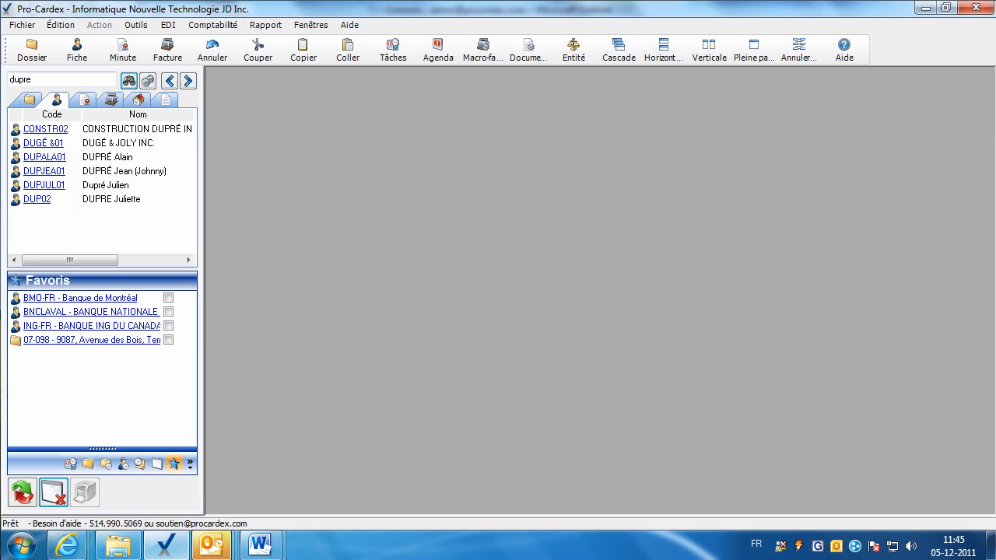
Restart Pro-Cardex, log in and dismiss the tip of the week.
click(981, 10)
click(159, 548)
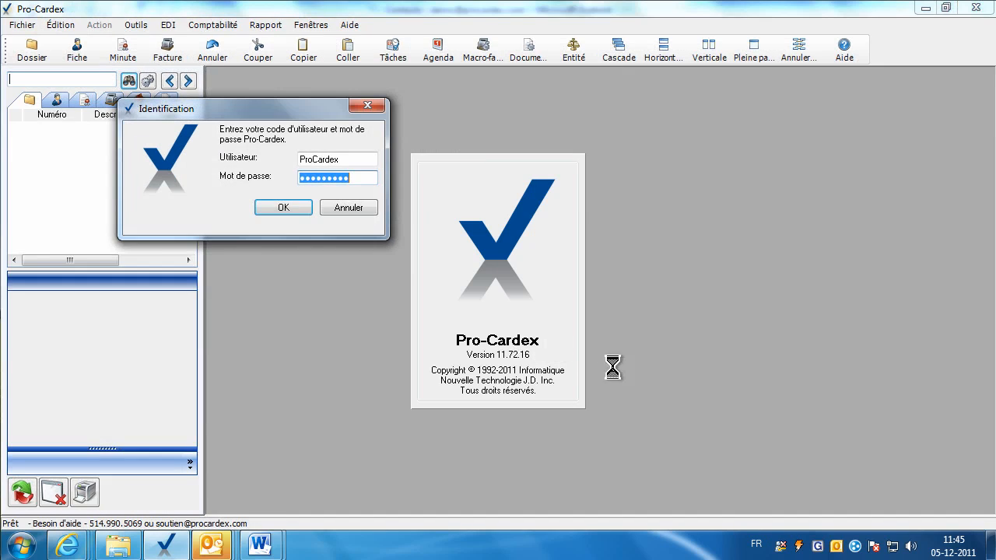
key(Return)
click(737, 454)
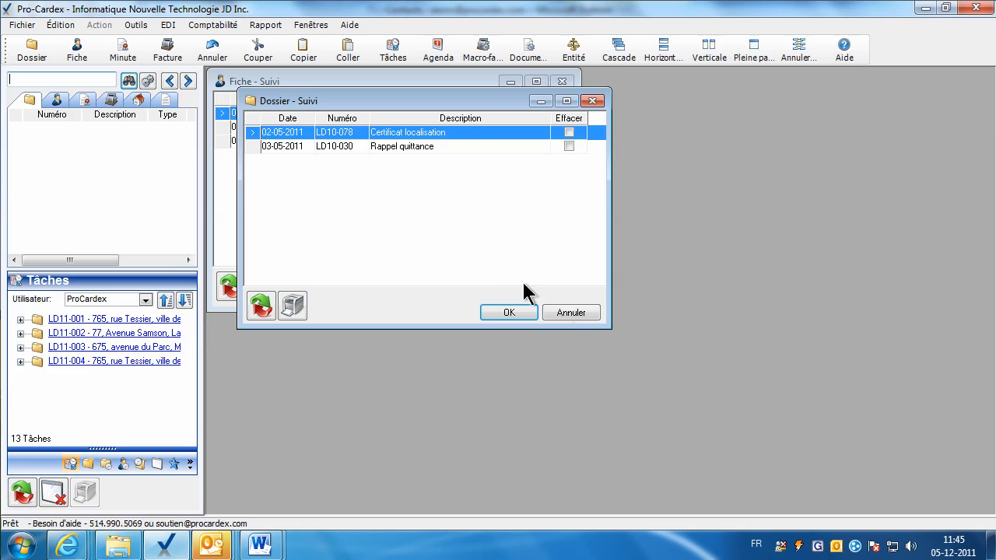
Dismiss the Dossier follow-ups, check the new 05-12-2011 client follow-up, then close the reminders.
click(571, 312)
drag(330, 81, 465, 137)
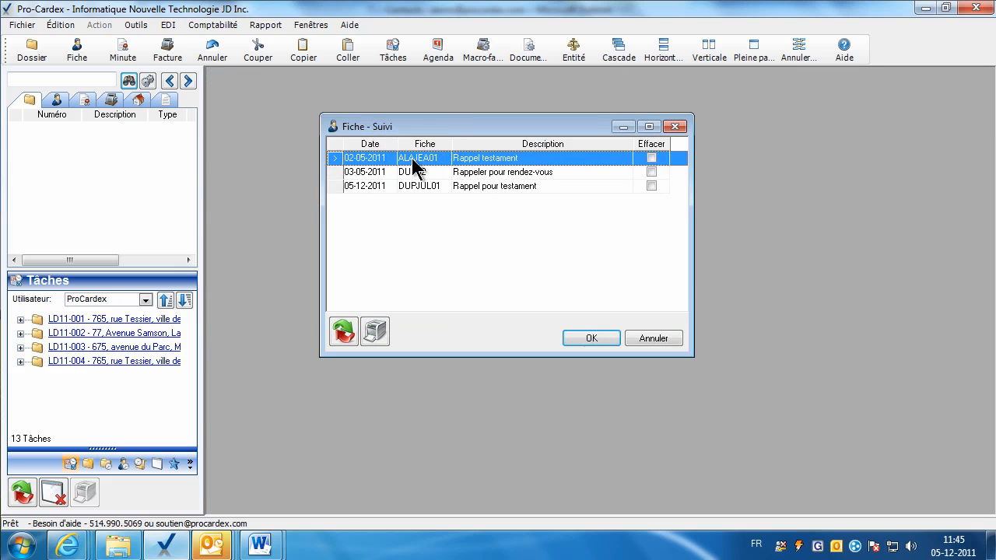
click(476, 187)
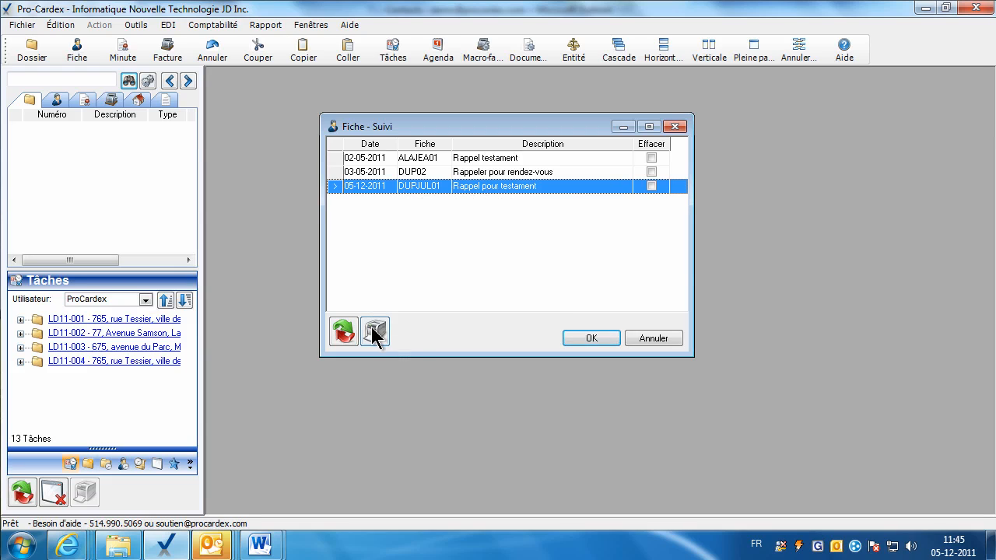
click(585, 342)
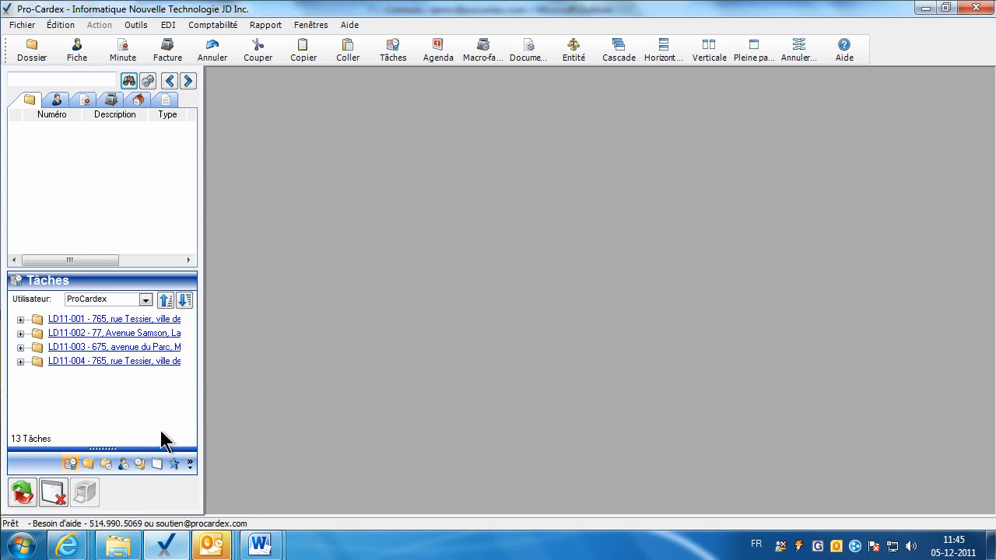
Show the Fiches suivi panel, mark the 2011-05-02 reminder for deletion and refresh the list.
click(123, 465)
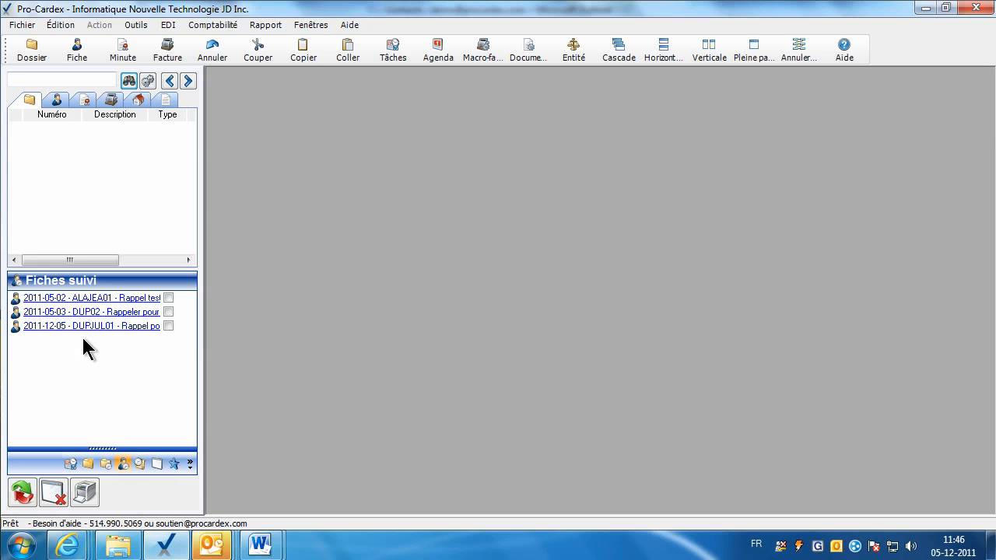
click(168, 297)
click(23, 493)
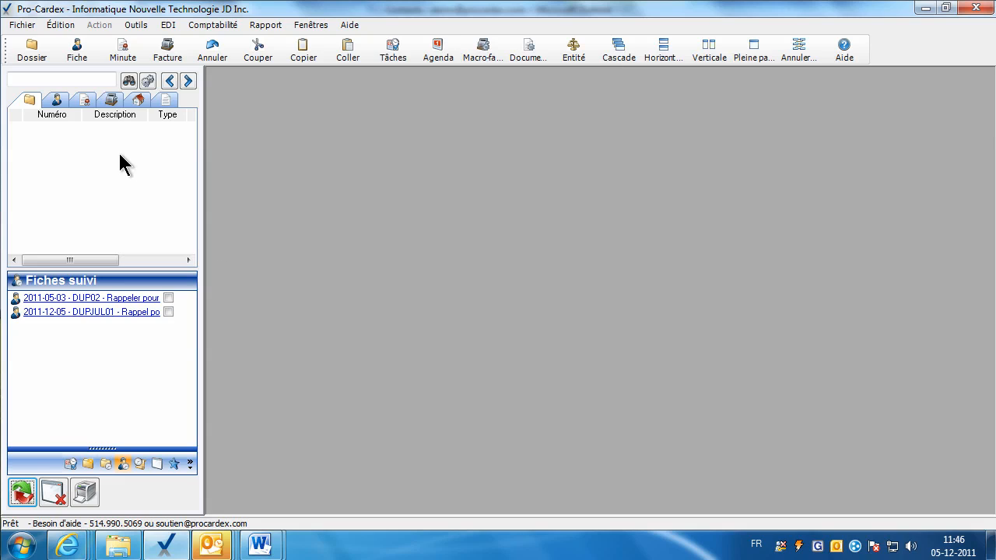
Search the client fiches for the duplicated client's surname.
click(58, 101)
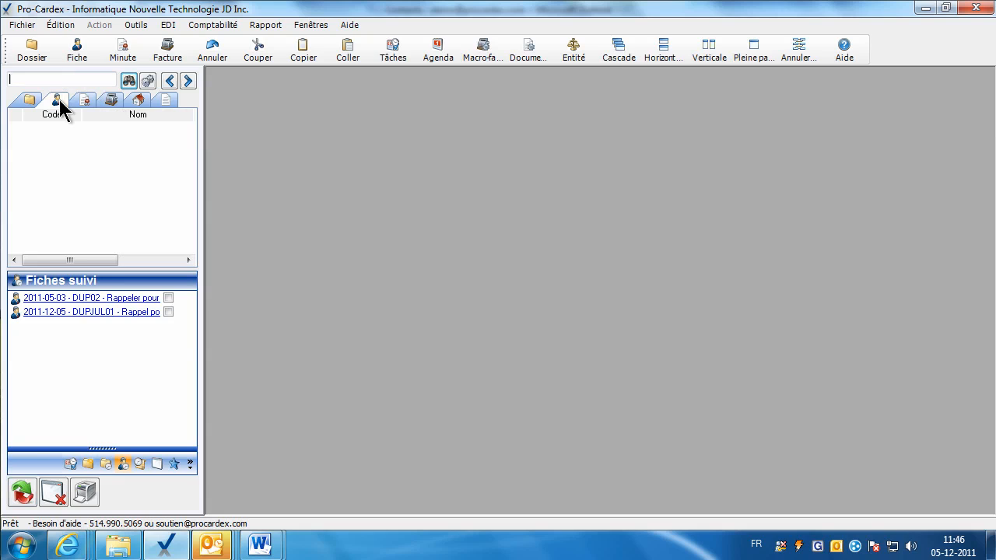
text(allard)
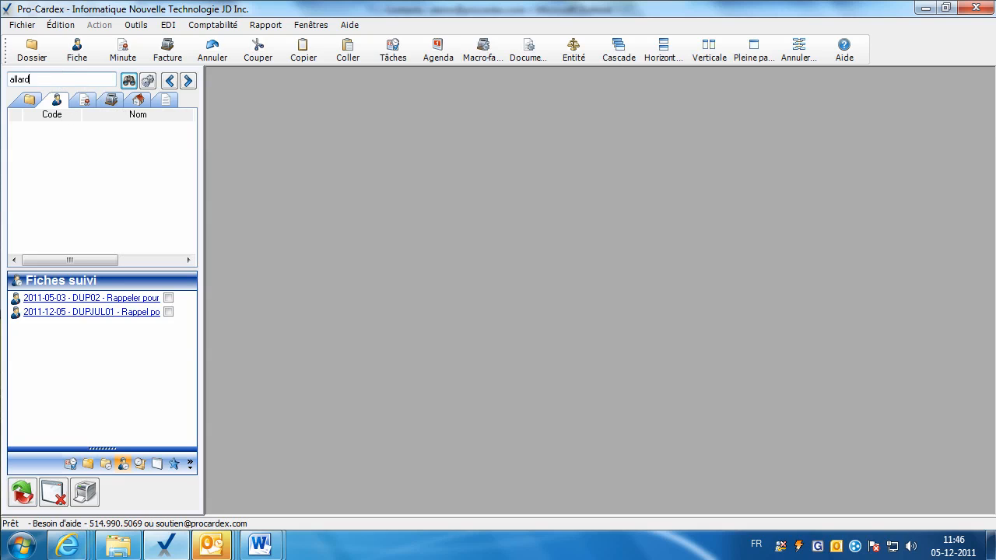
key(Return)
mouse_move(102, 141)
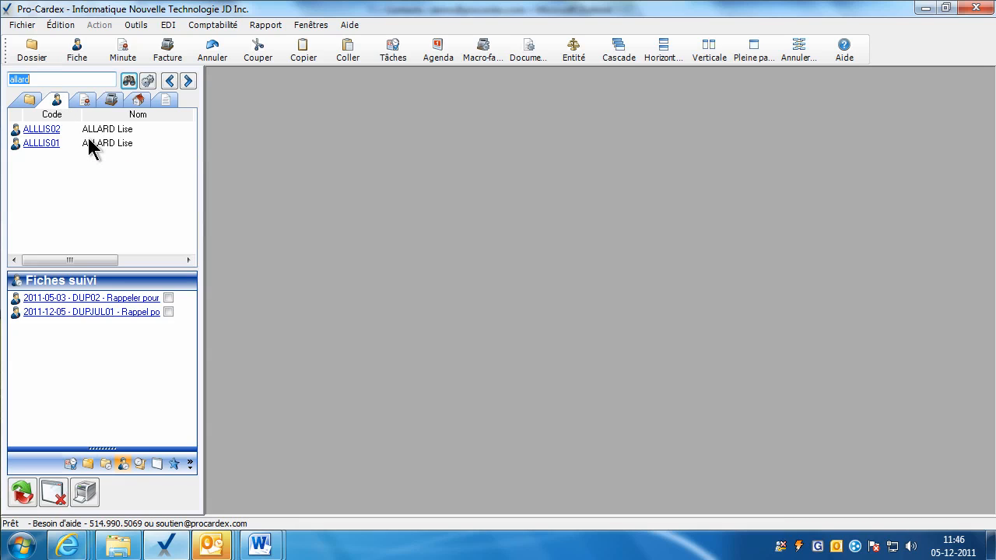
Fusion fiche the duplicate's code into the original's, deleting the source, confirm both prompts, re-search.
click(136, 25)
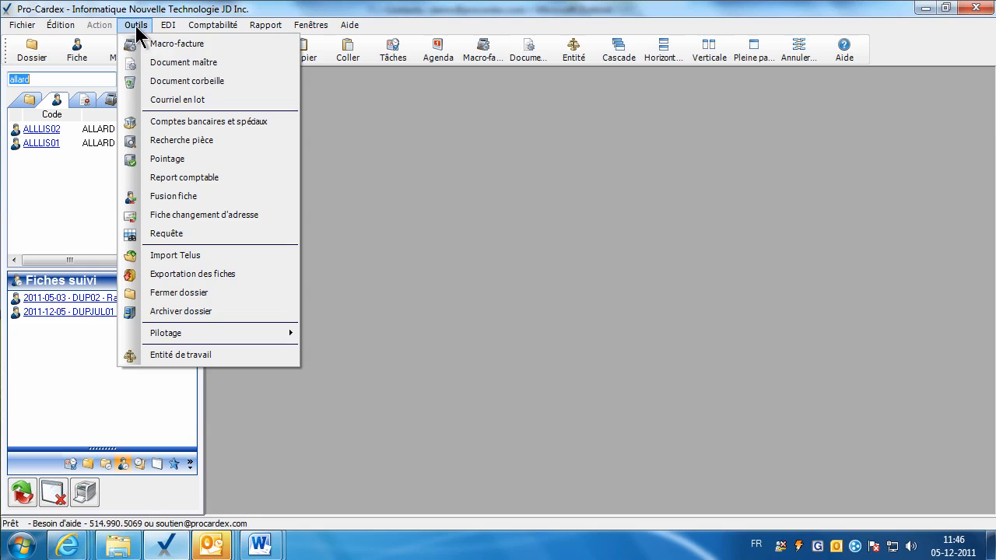
click(192, 202)
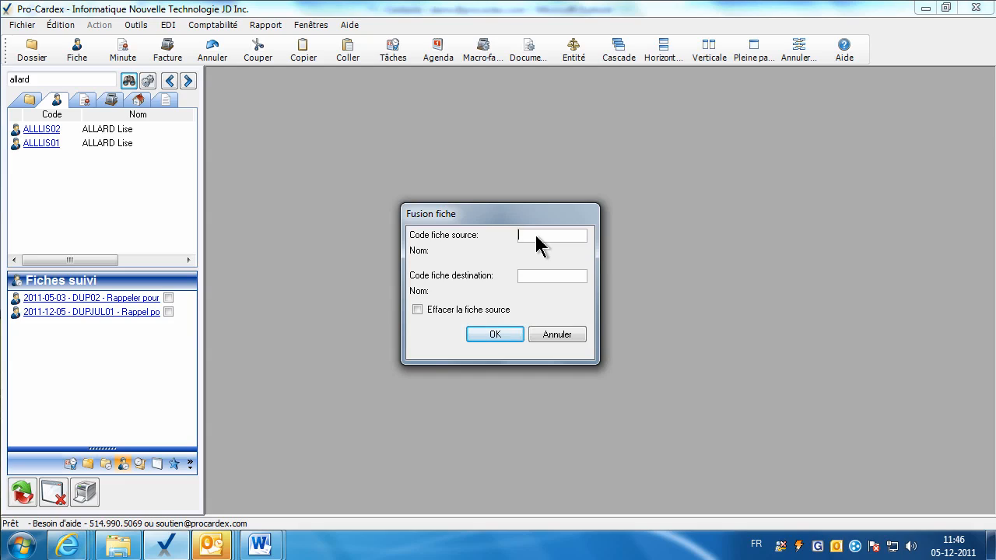
text(alllis02)
click(542, 271)
text(allis01)
click(534, 235)
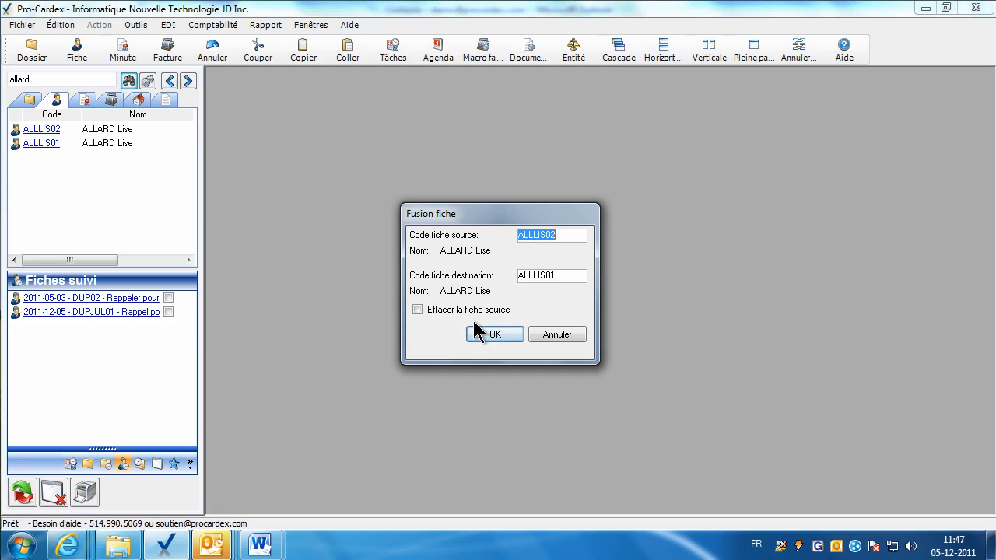
click(417, 310)
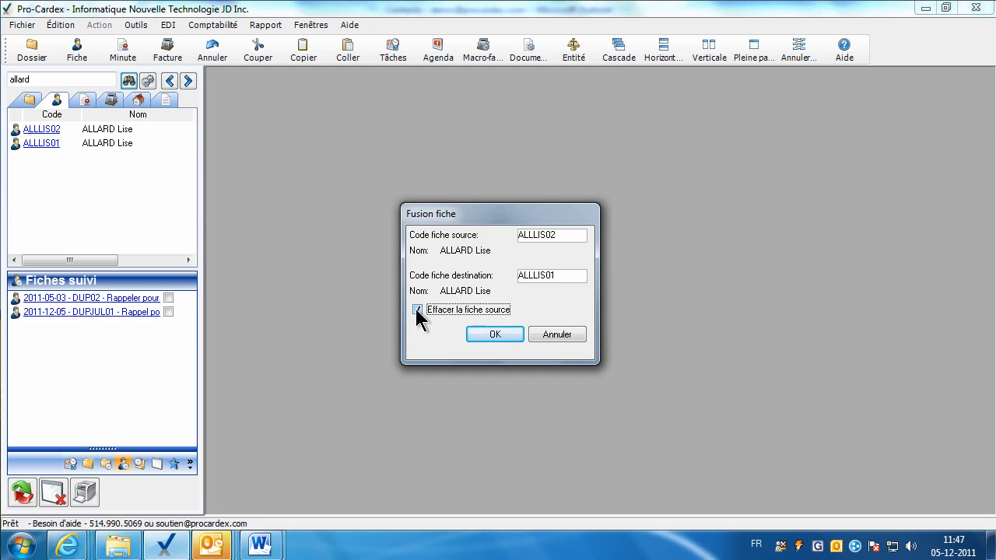
click(502, 334)
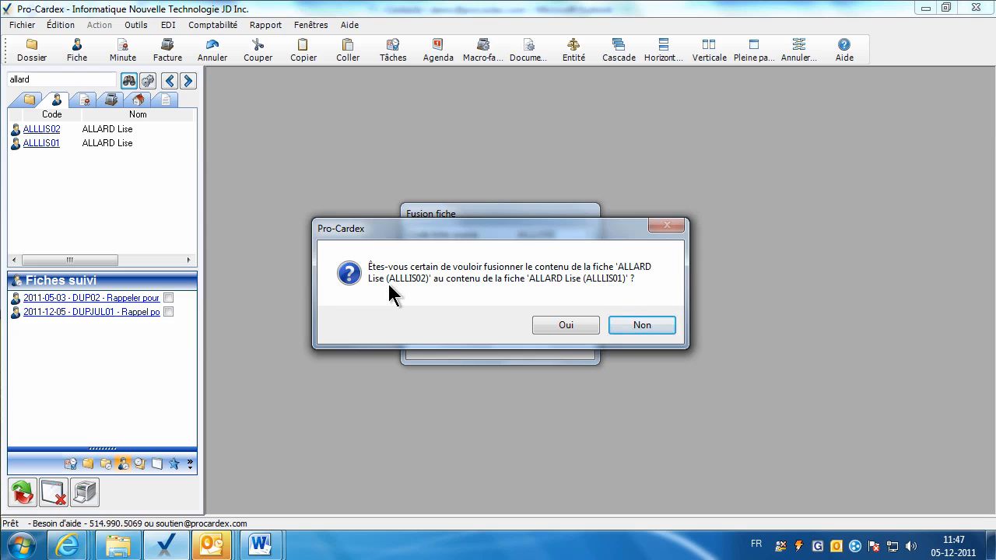
click(563, 326)
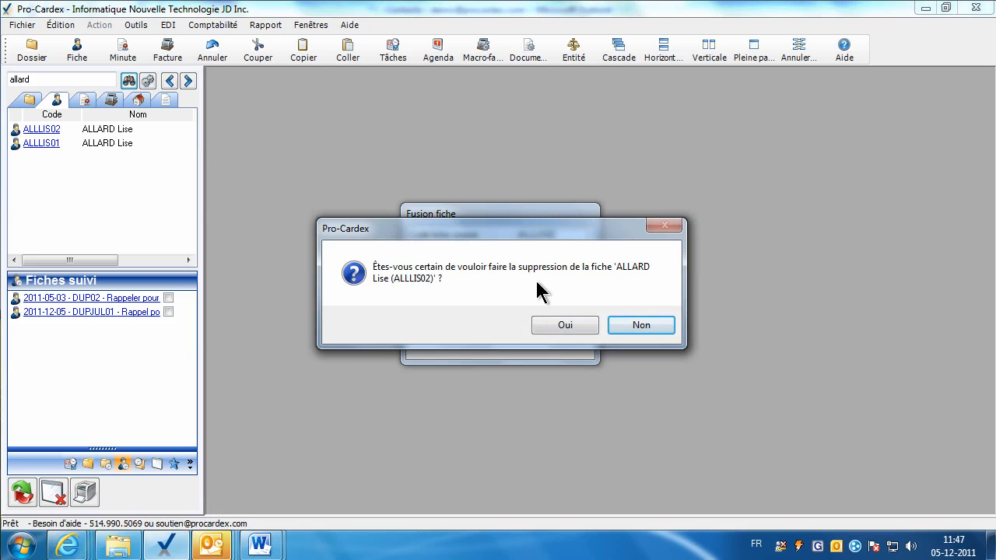
click(551, 322)
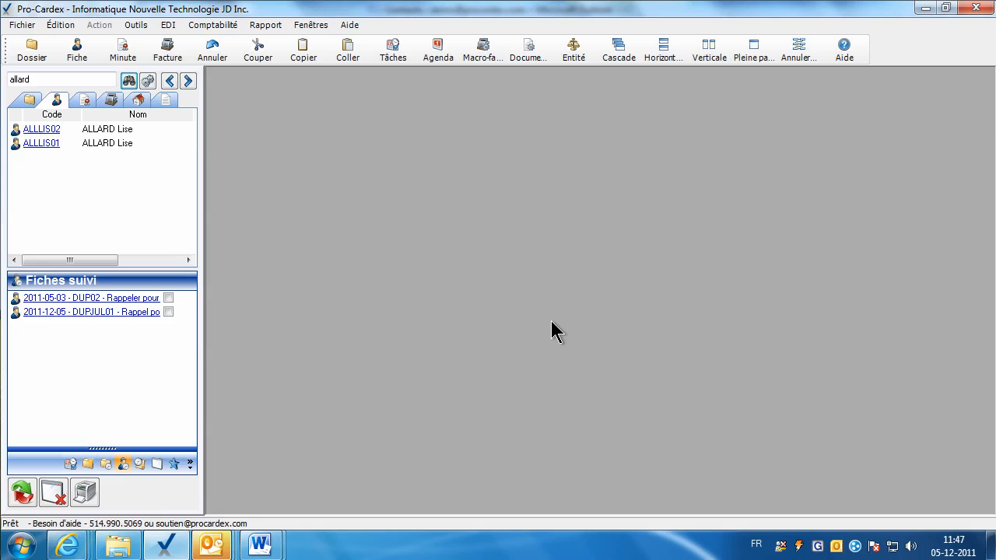
click(129, 82)
mouse_move(95, 137)
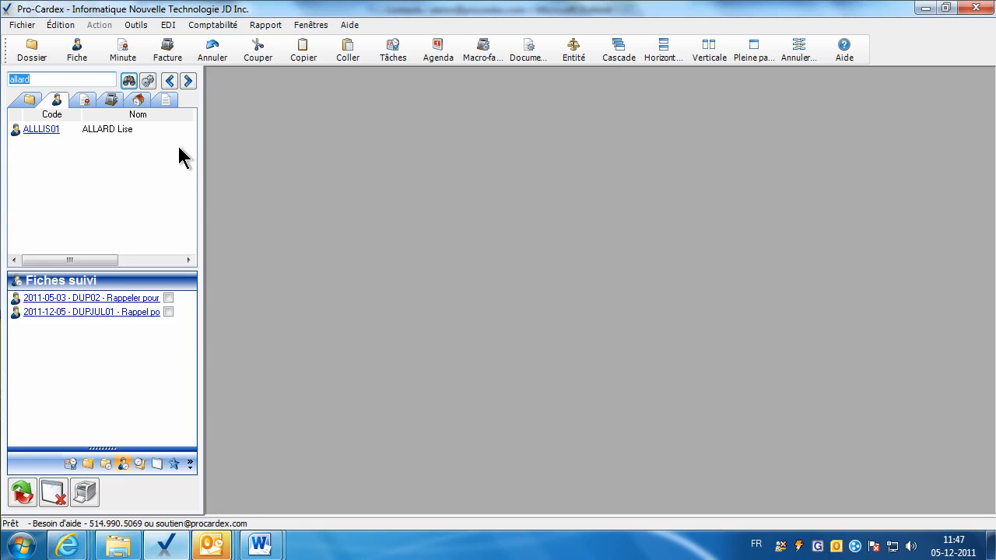
Search the client list for 'noel', then for 'cie' to show the five company fiches.
text(noel)
key(Return)
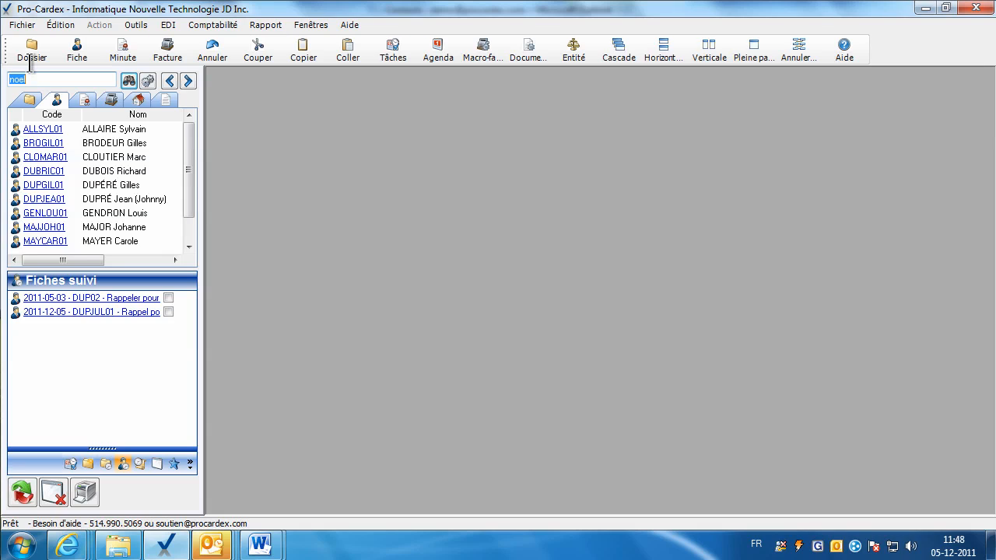
text(cie)
key(Return)
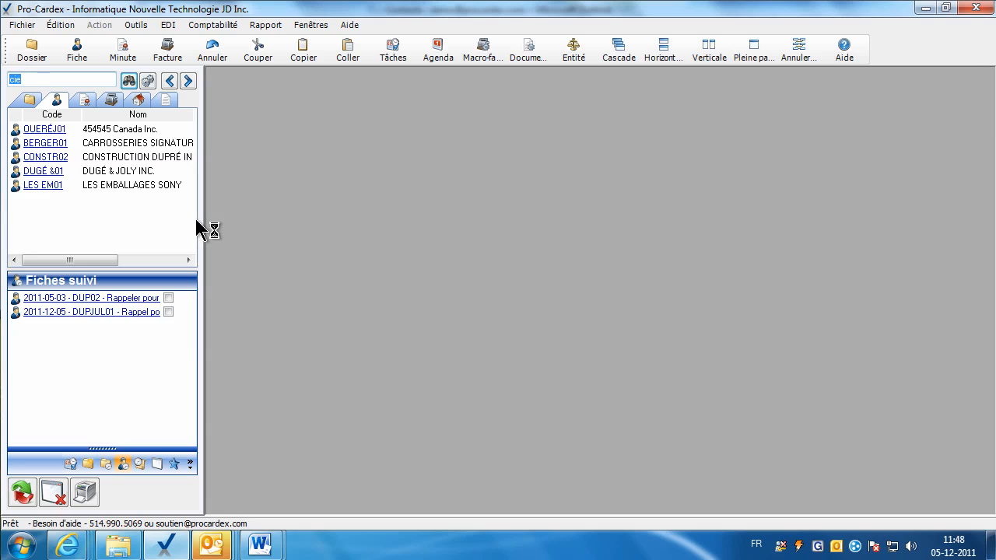
click(136, 25)
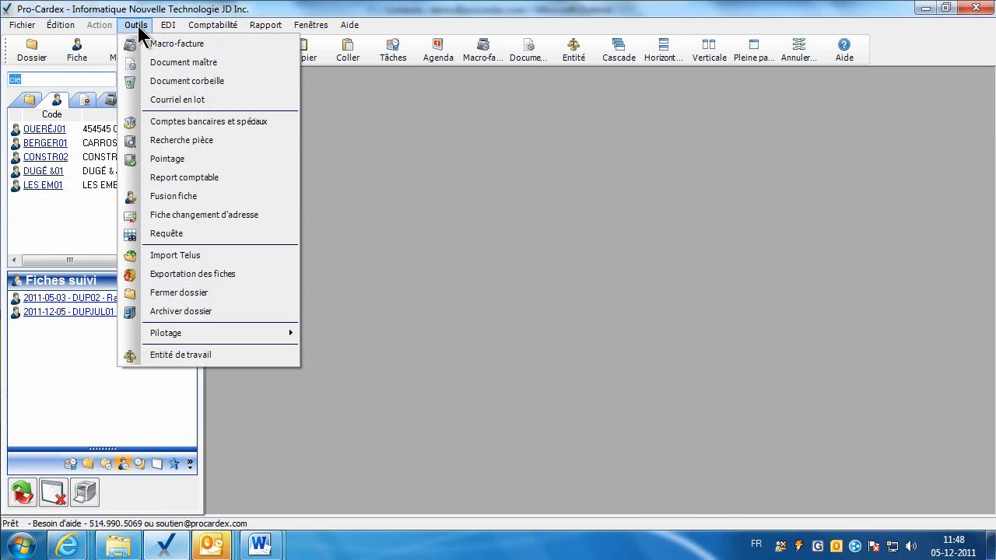
Create a Requête named 'Liste des compagnies' with Fiche keyword 'cie' and save it.
click(196, 234)
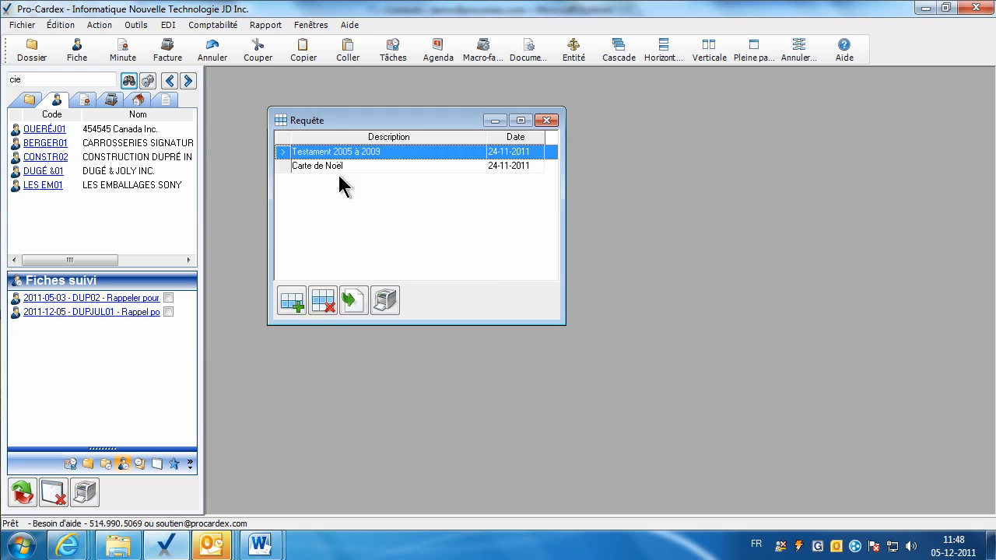
click(293, 304)
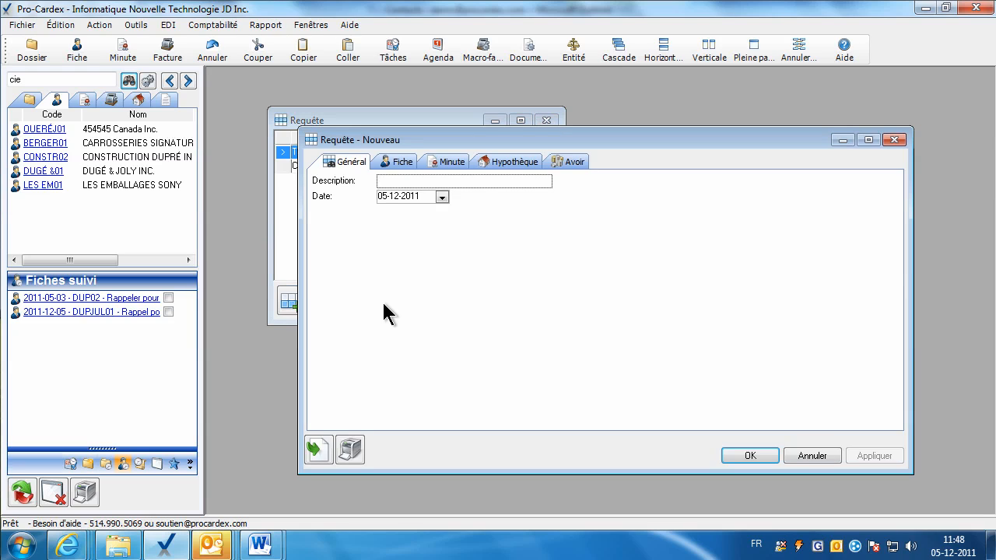
text(Liste des compagnies)
click(397, 161)
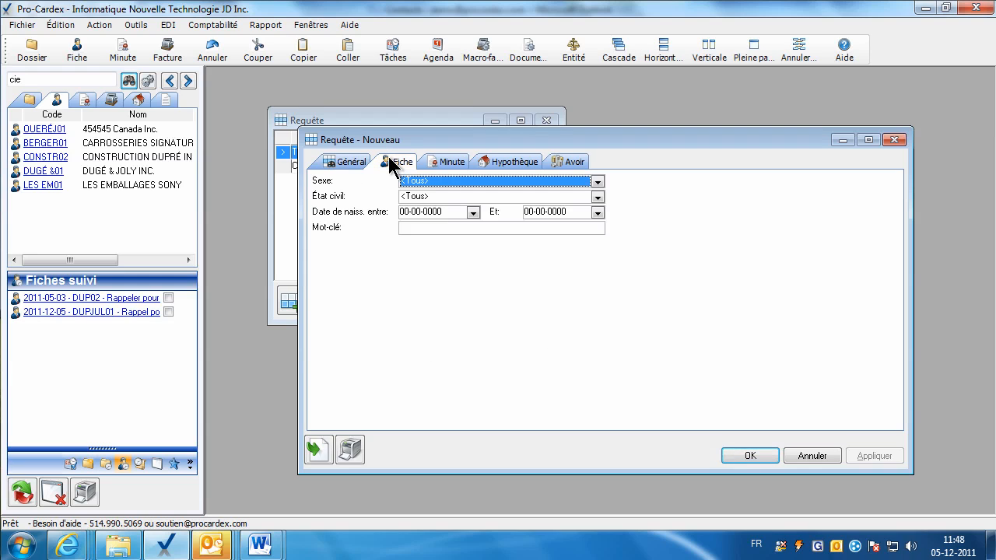
click(416, 225)
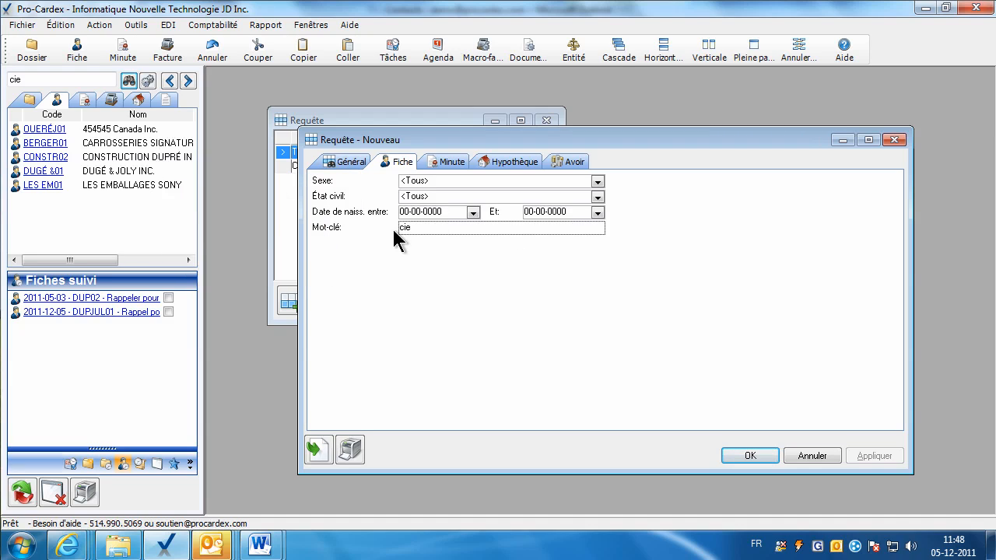
click(743, 457)
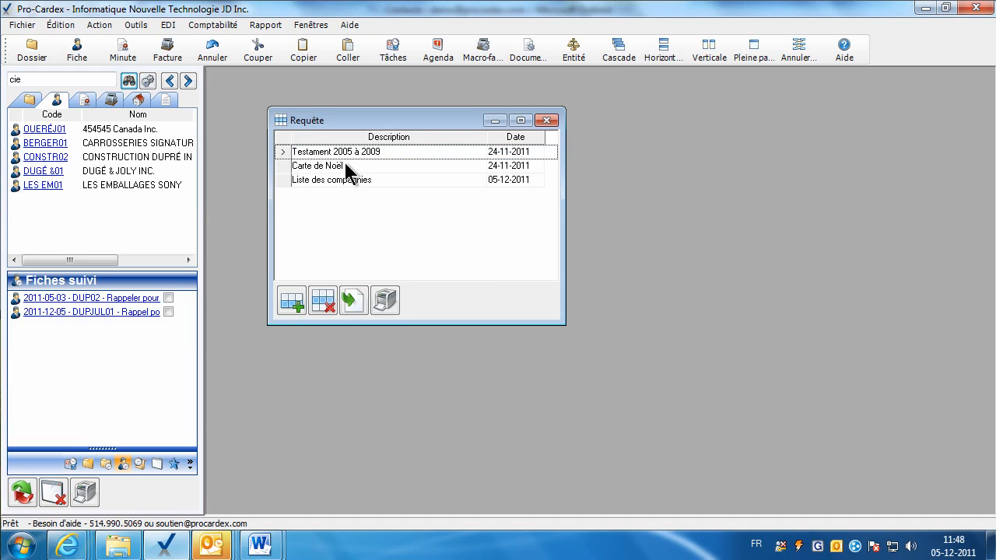
Run the Liste des compagnies query and close its company report.
click(334, 181)
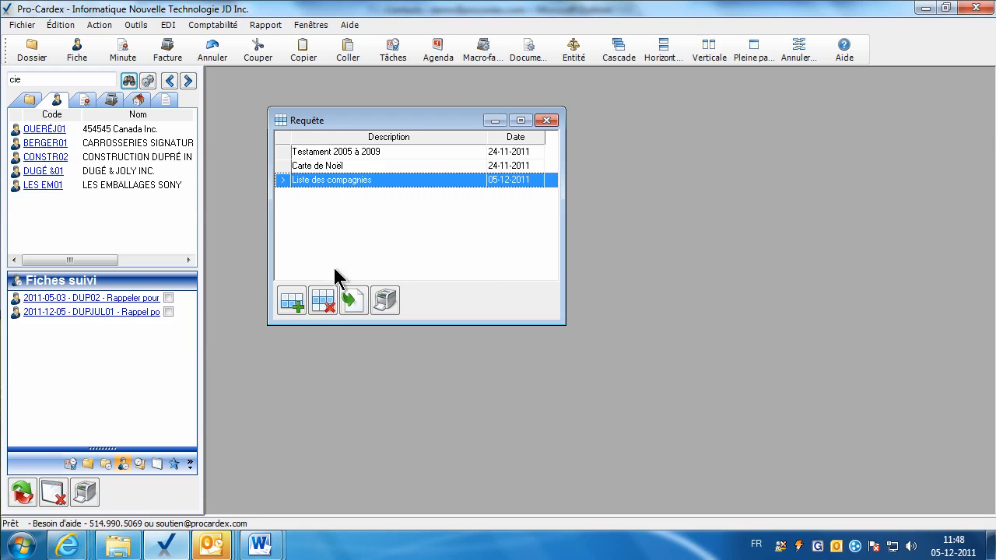
click(353, 296)
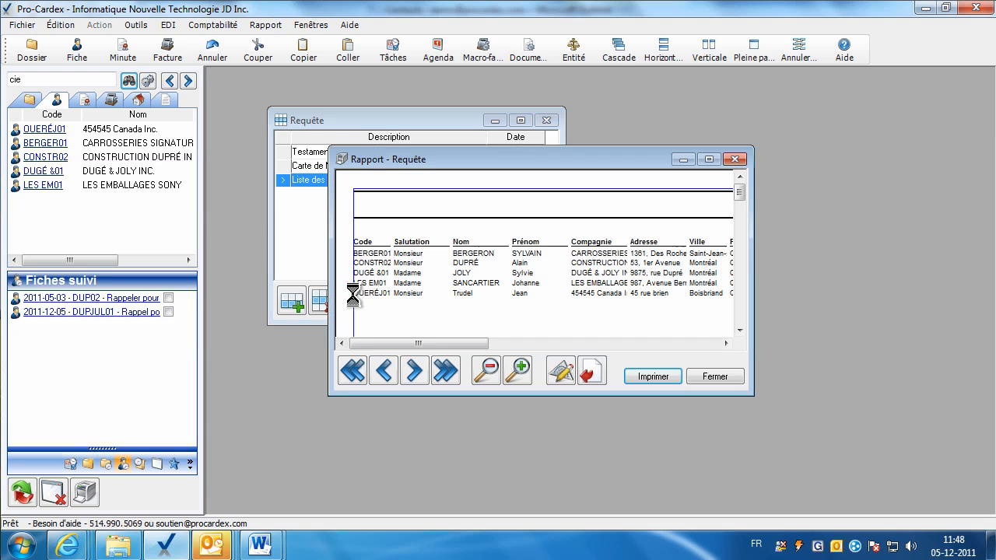
click(734, 379)
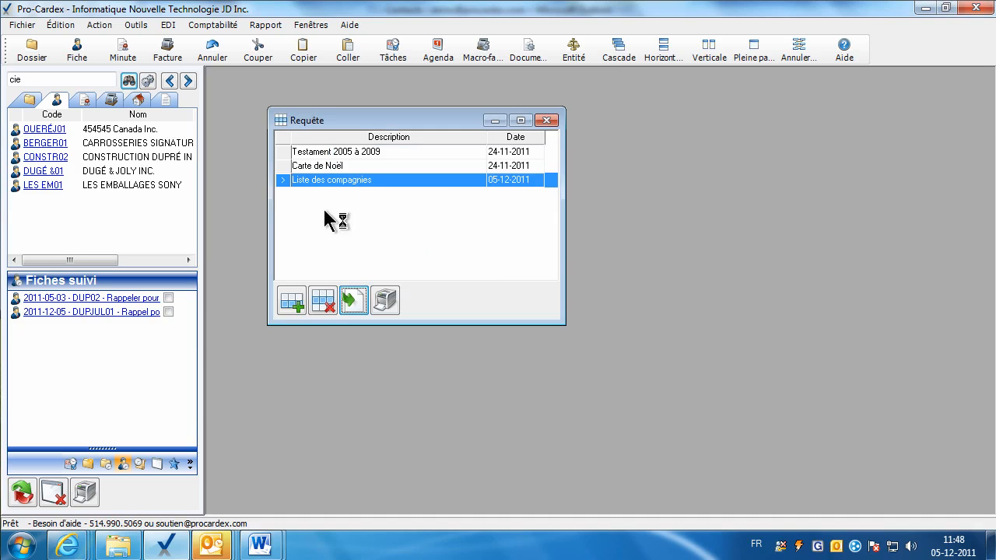
Search clients for 'noel', then run and close the enlarged Carte de Noël report.
click(327, 168)
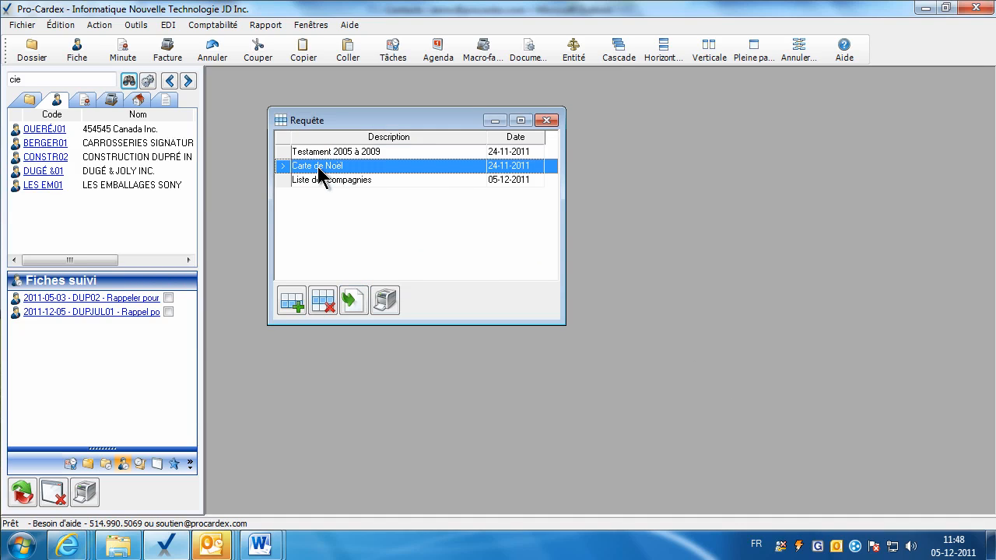
click(59, 78)
text(noel)
key(Return)
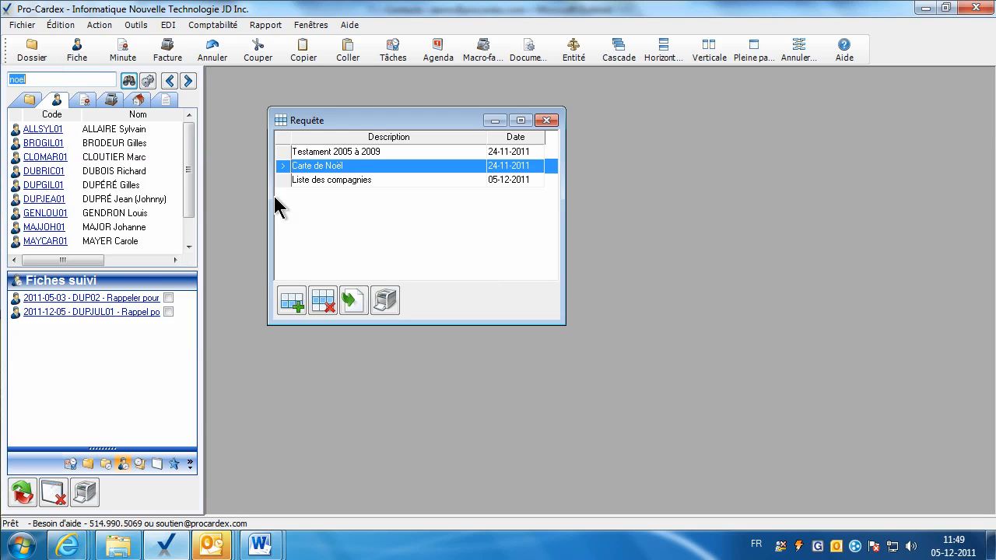
click(356, 303)
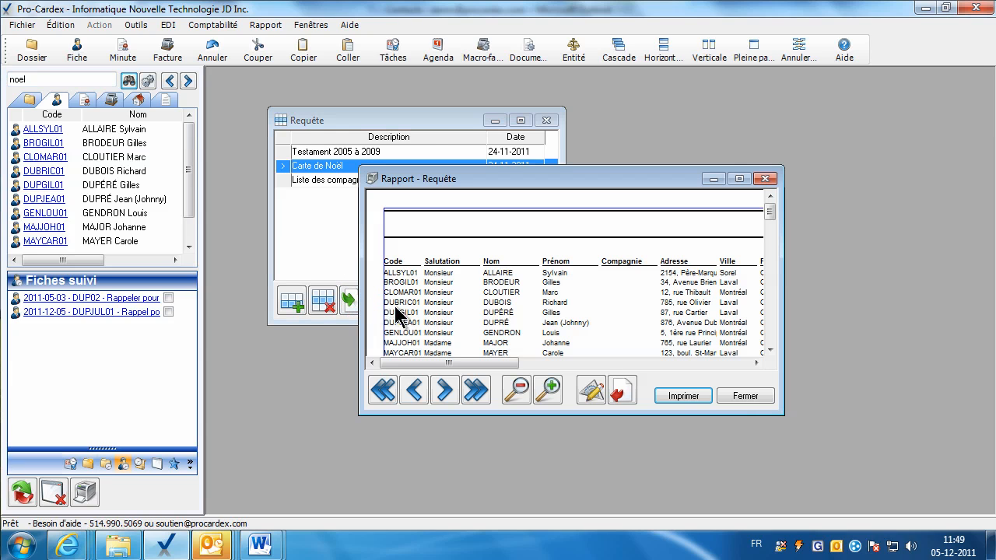
drag(787, 424, 832, 458)
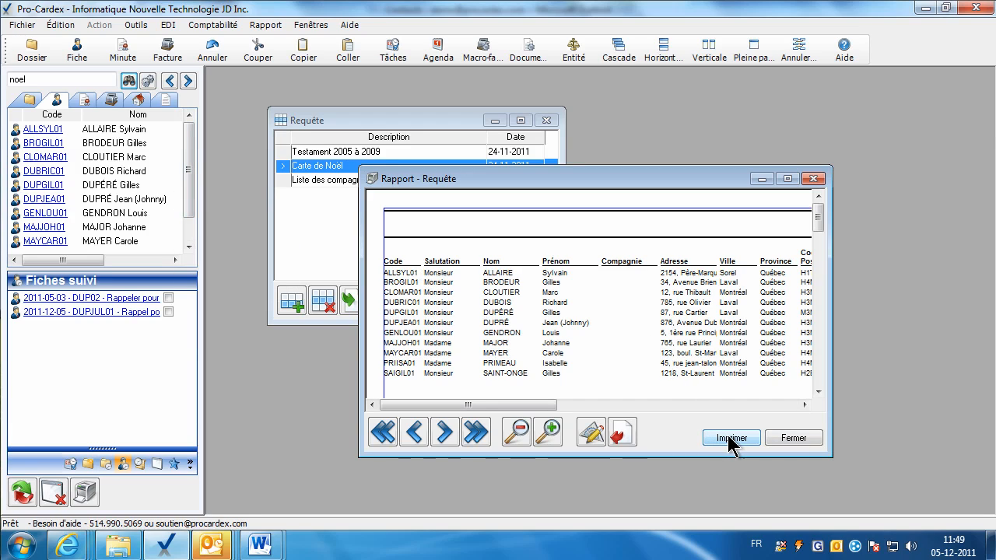
click(790, 438)
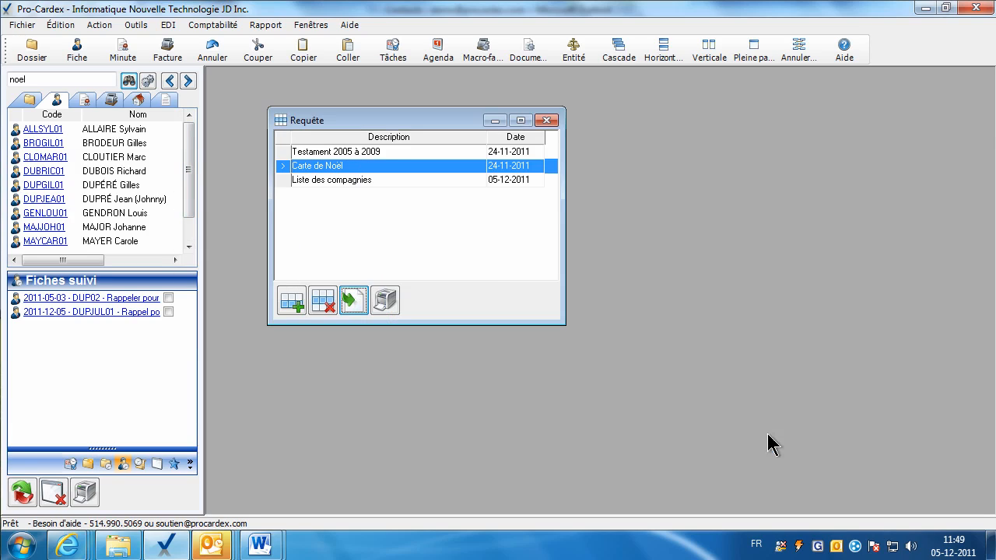
click(354, 156)
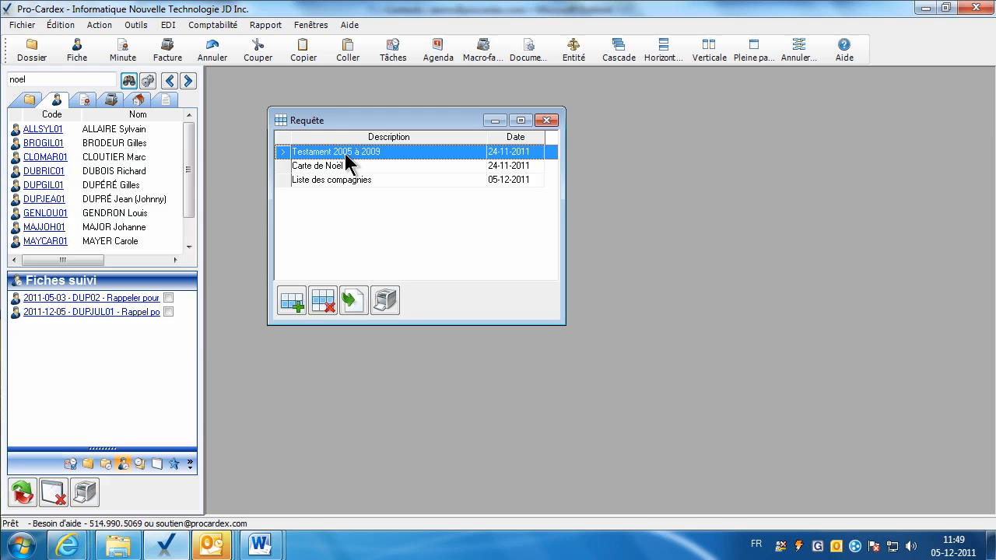
double_click(346, 154)
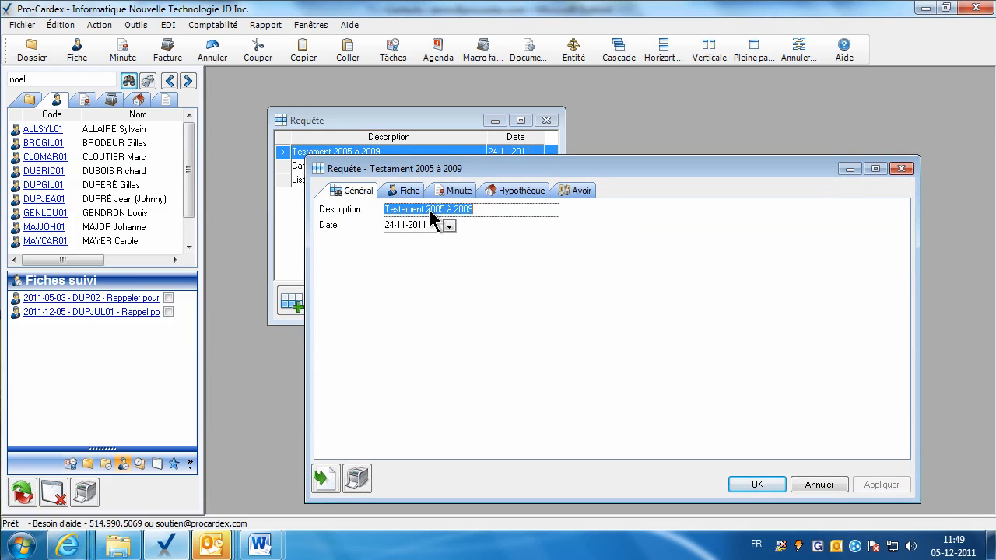
click(409, 190)
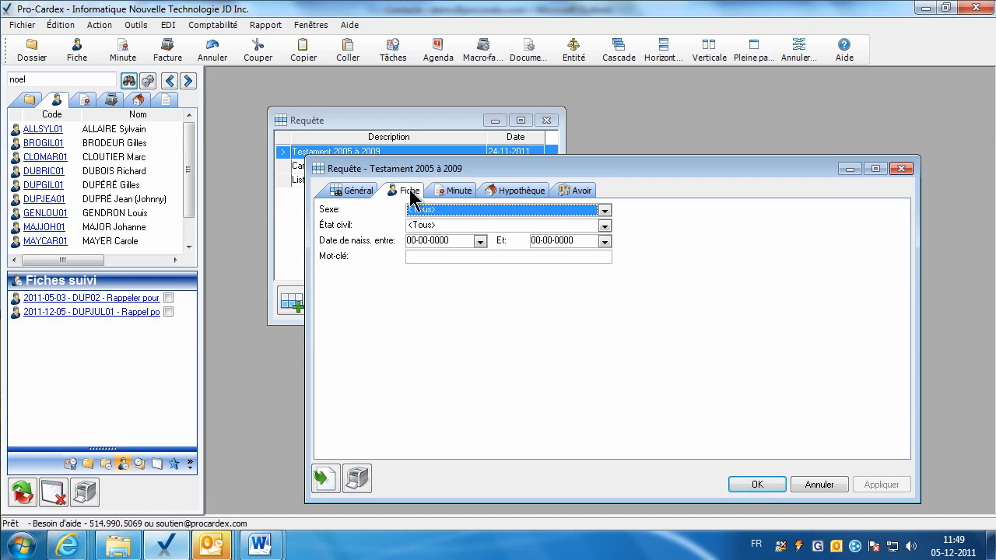
click(605, 210)
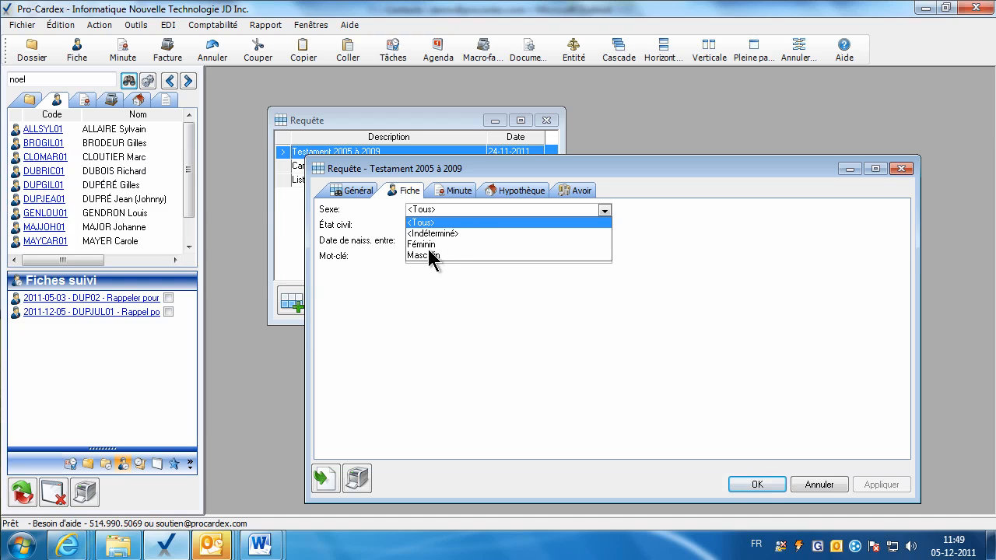
click(441, 223)
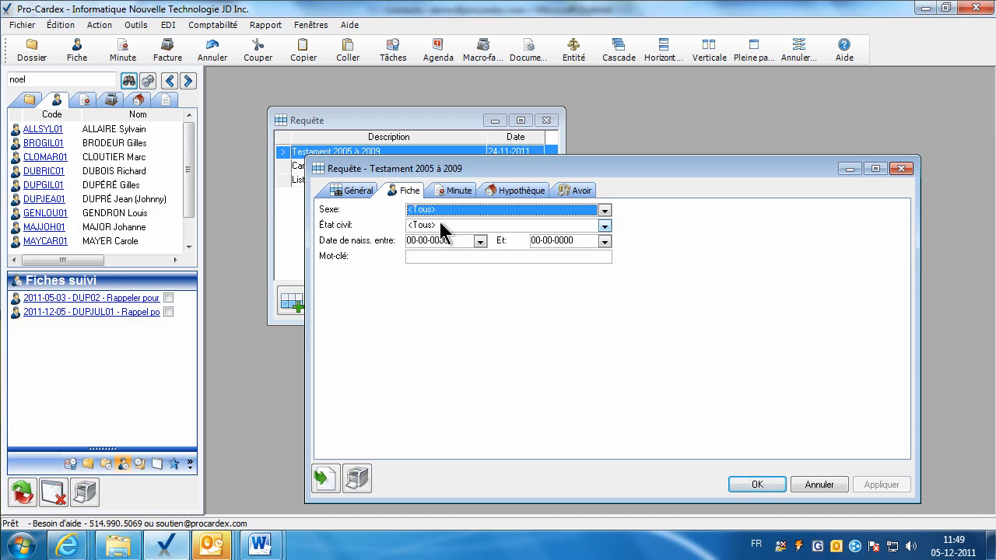
click(428, 241)
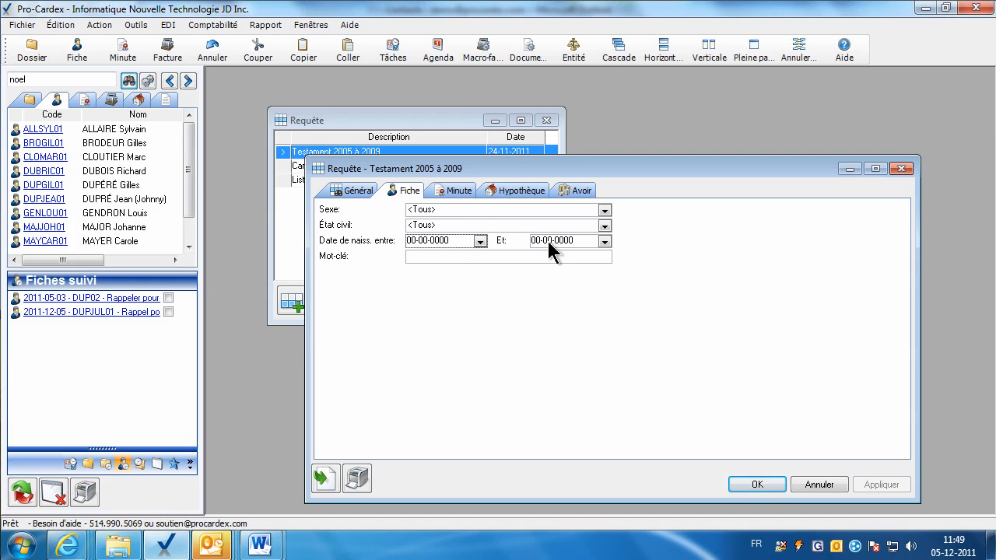
click(456, 191)
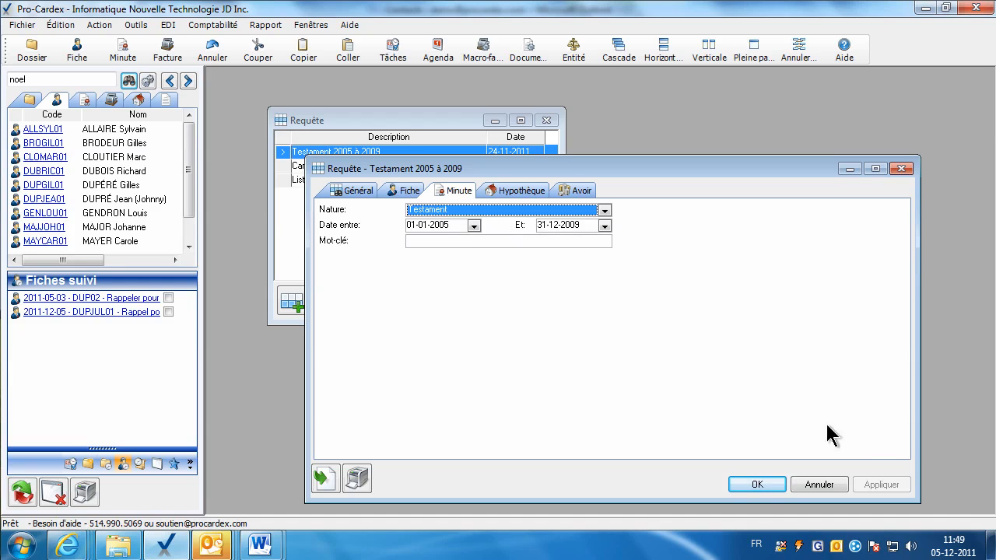
click(755, 488)
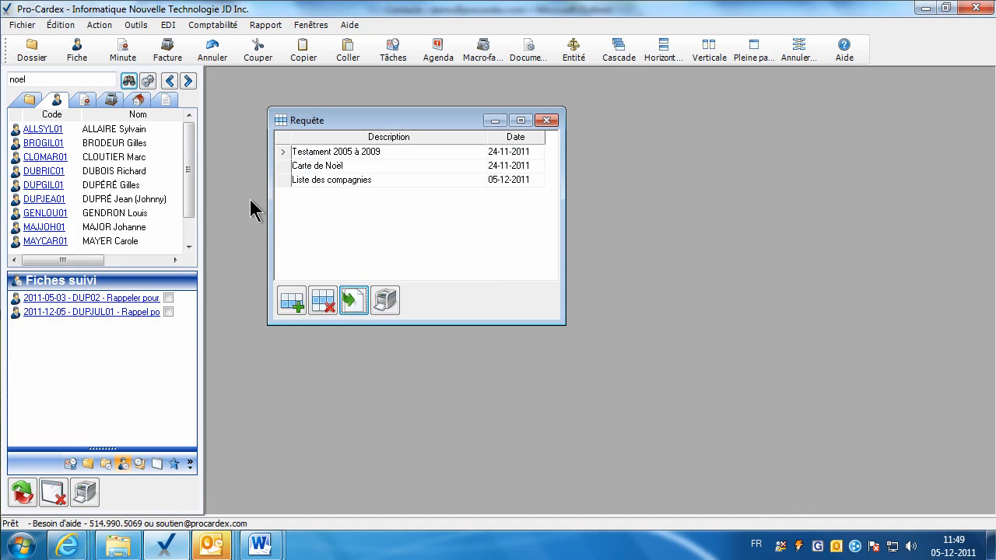
Preview the enlarged Testament 2005 à 2009 report, close it, and select Liste des compagnies.
click(354, 308)
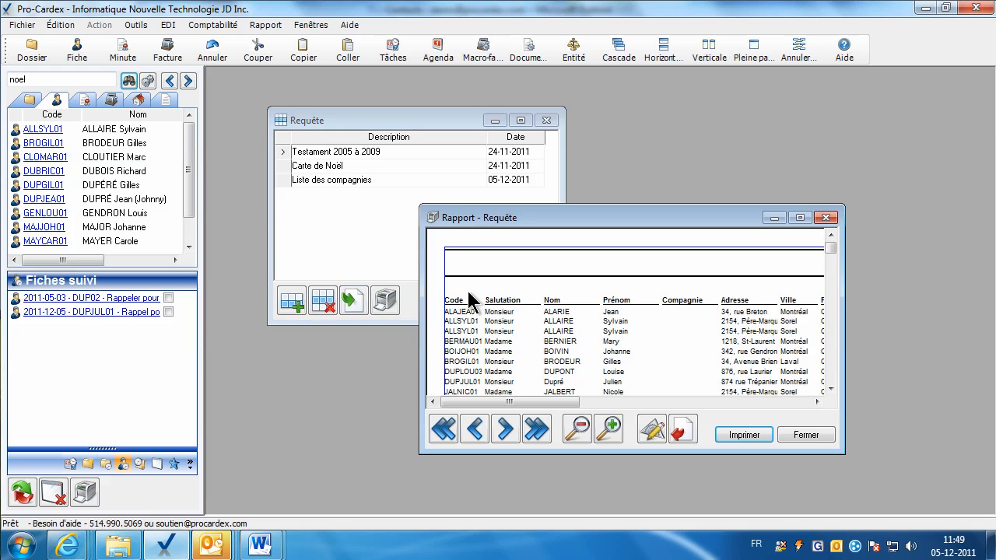
drag(843, 453, 890, 488)
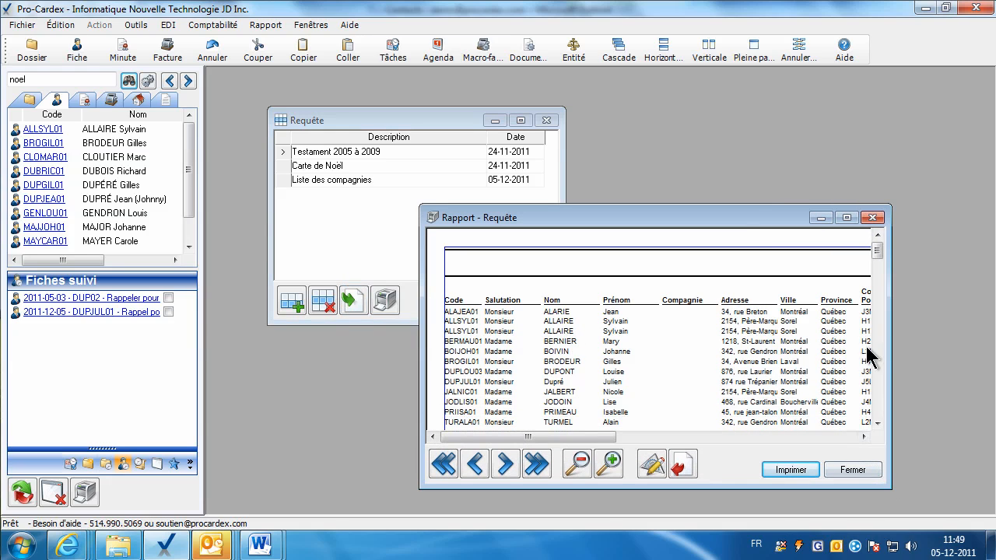
click(876, 423)
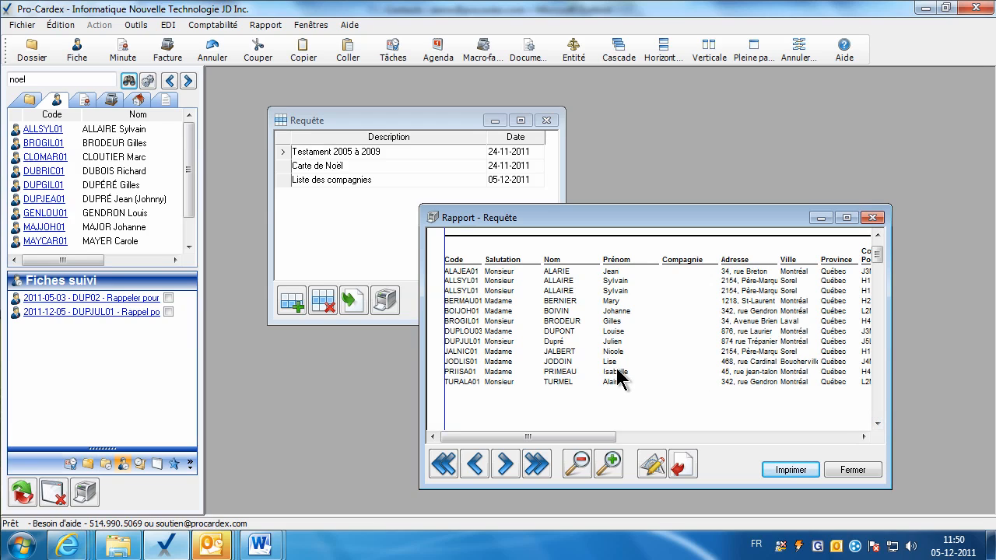
click(839, 470)
click(335, 178)
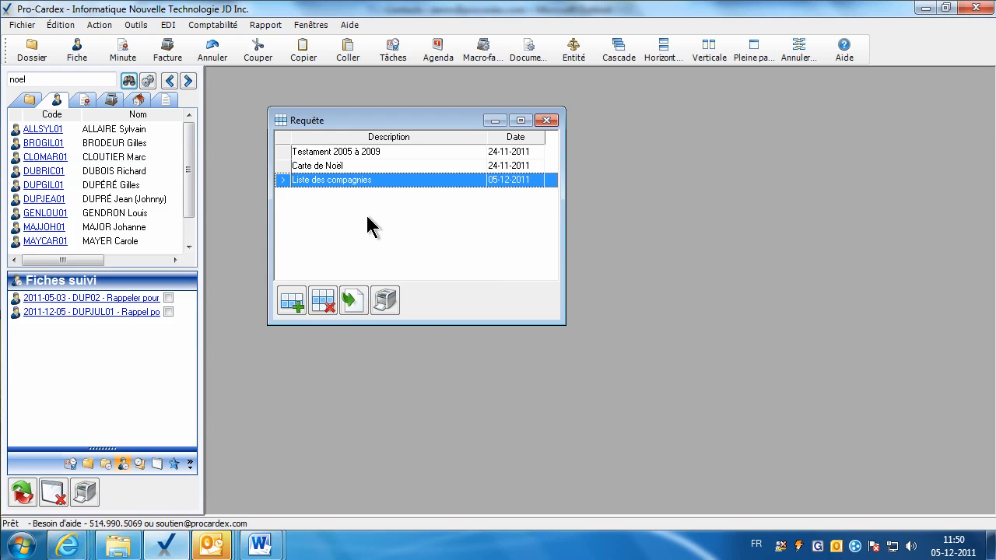
Run the Liste des compagnies query to preview its report.
click(353, 304)
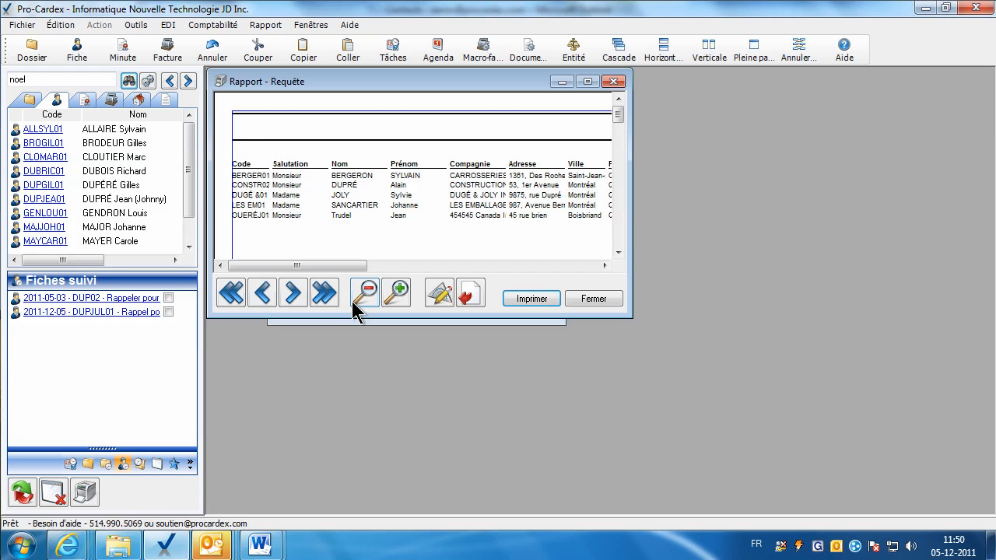
click(591, 297)
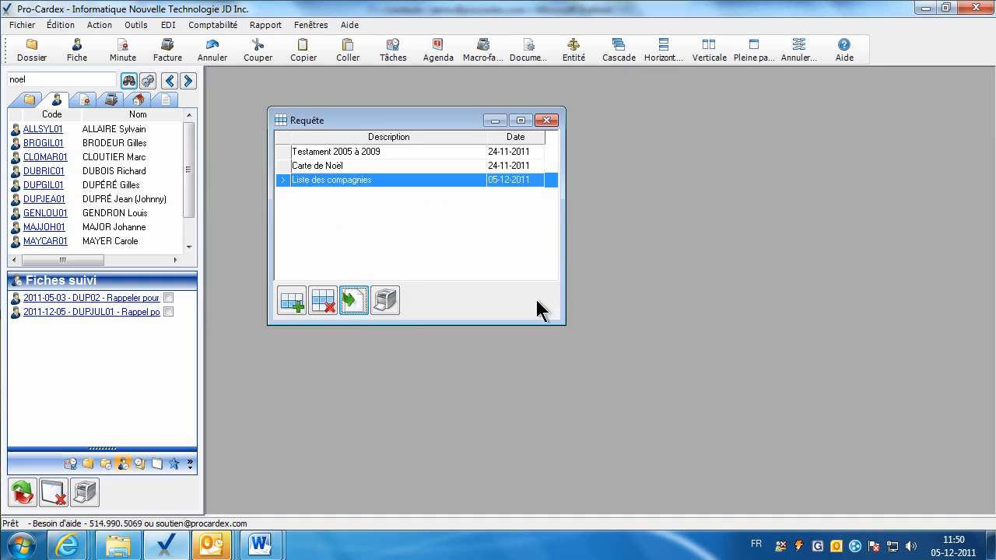
click(352, 301)
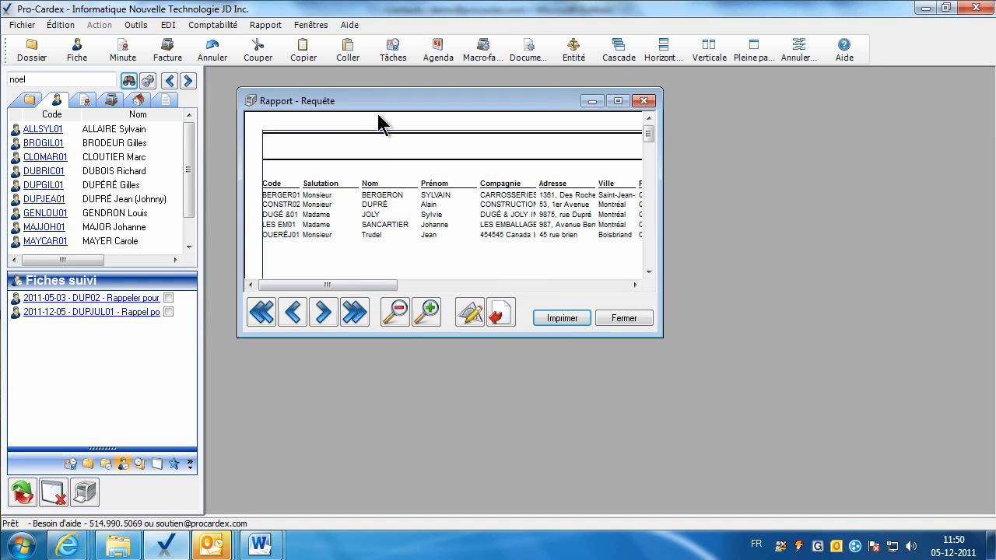
Export the report to the Bureau (desktop) folder as liste compagnie.xls.
click(496, 318)
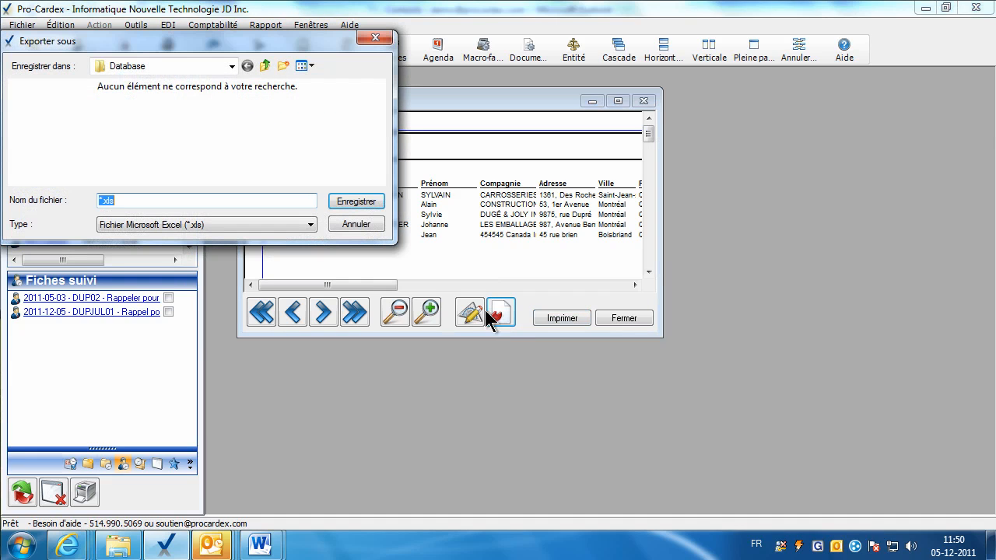
drag(237, 41, 491, 226)
click(484, 255)
click(484, 251)
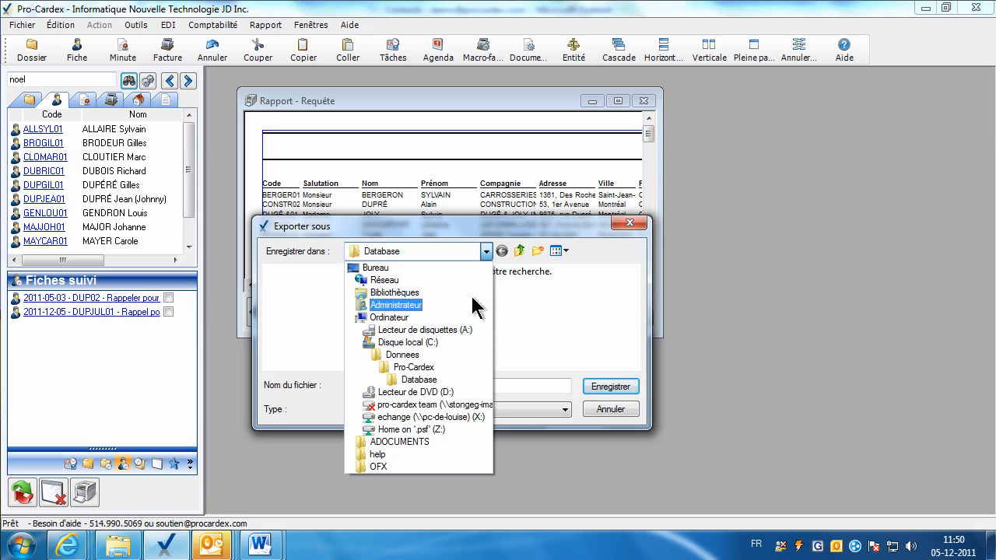
click(428, 268)
click(386, 384)
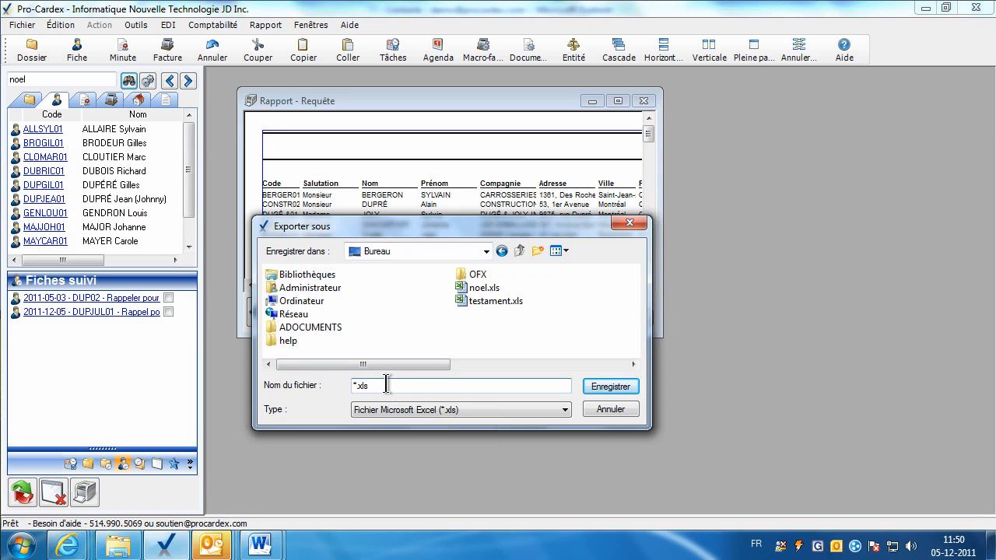
text(liste compagnie)
key(Return)
click(636, 323)
Open liste compagnie.xls from the Desktop folder in Explorer so it loads in Excel.
click(125, 542)
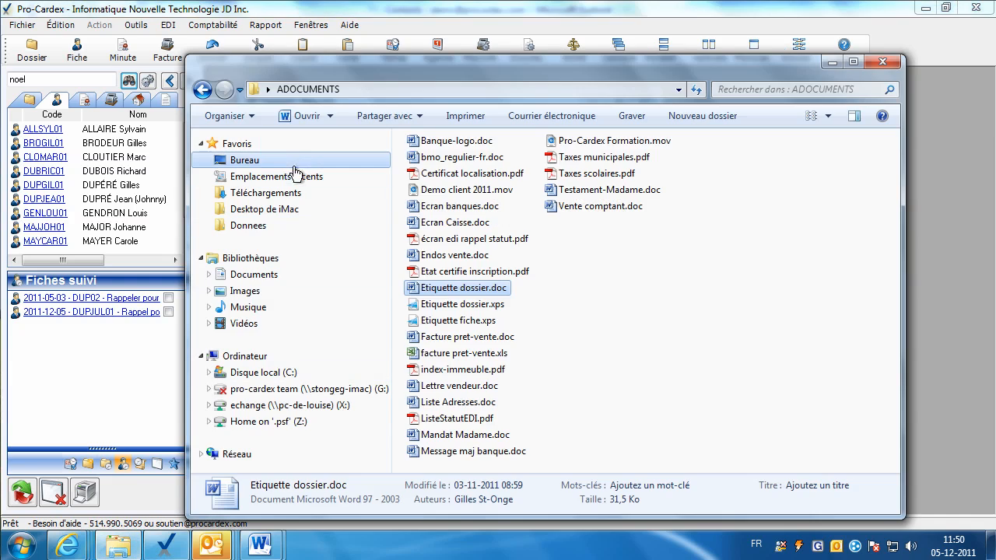
click(253, 161)
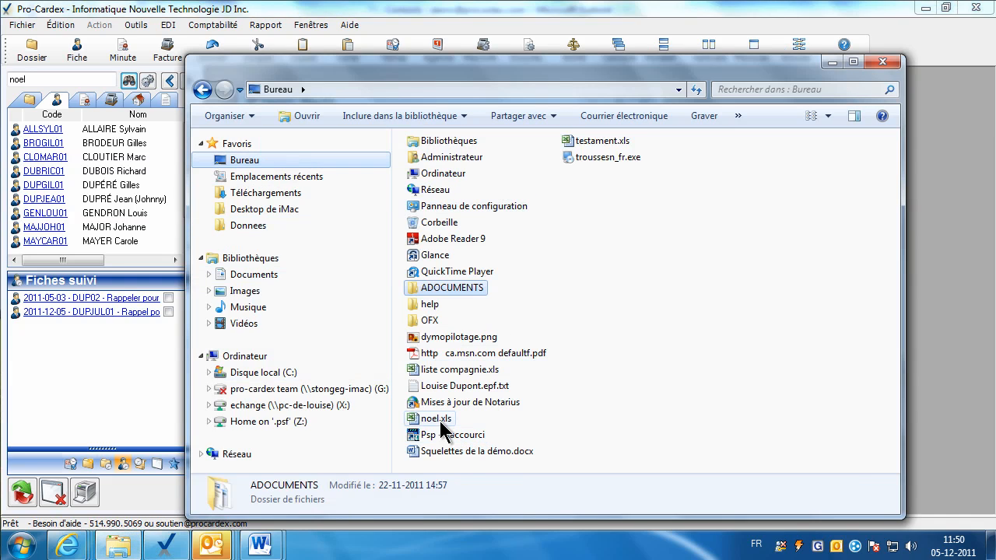
click(455, 370)
double_click(454, 371)
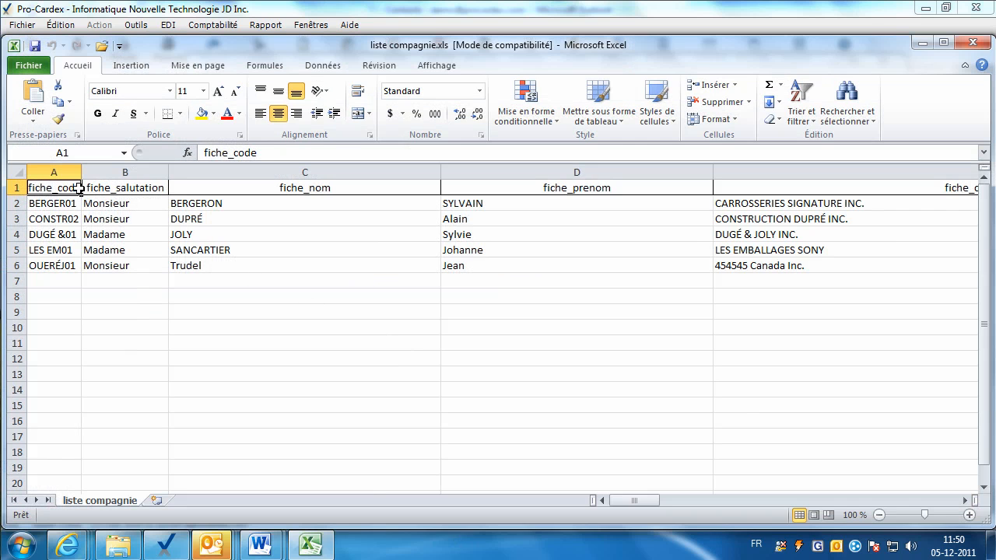
Autofit every column of the liste compagnie sheet to its contents.
click(17, 171)
drag(80, 172, 79, 172)
double_click(79, 172)
click(171, 219)
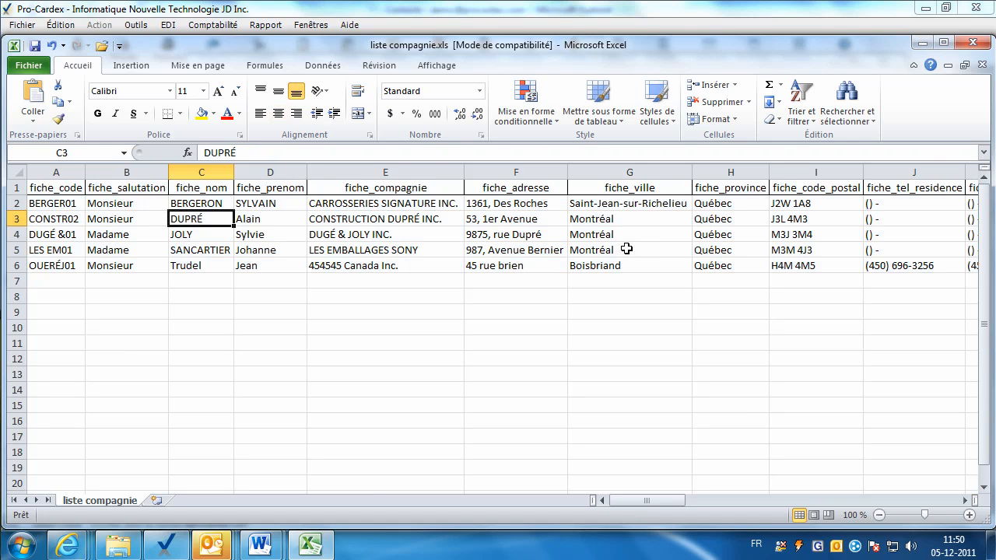
Close liste compagnie.xls and quit Excel, answering the save prompt.
click(518, 250)
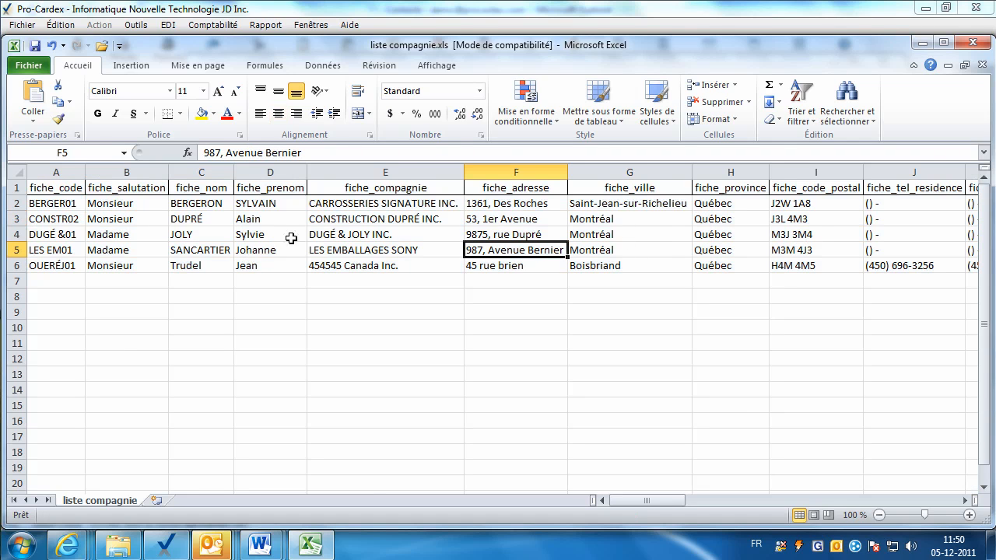
click(973, 45)
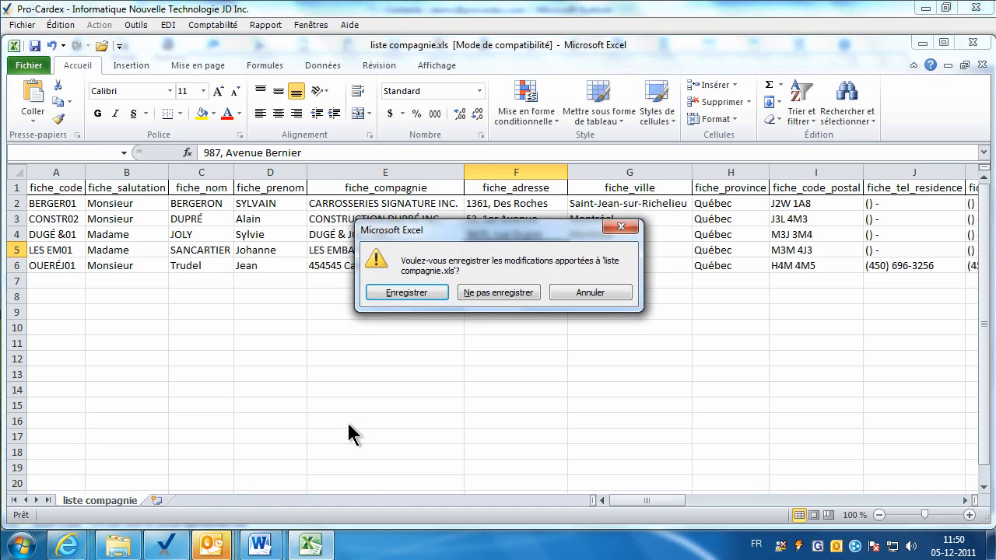
click(424, 292)
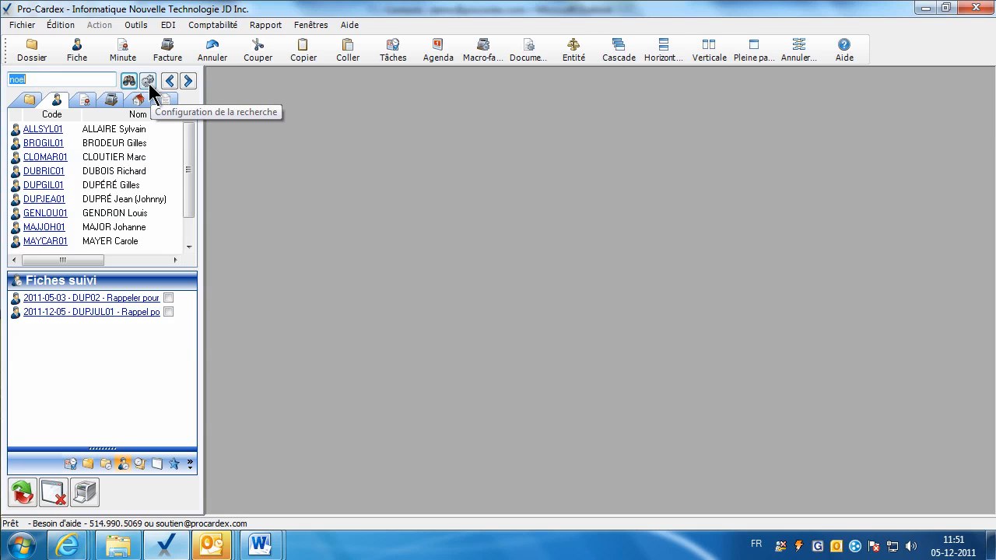
Switch client search to exact matching and search for sir, then sirois.
click(148, 82)
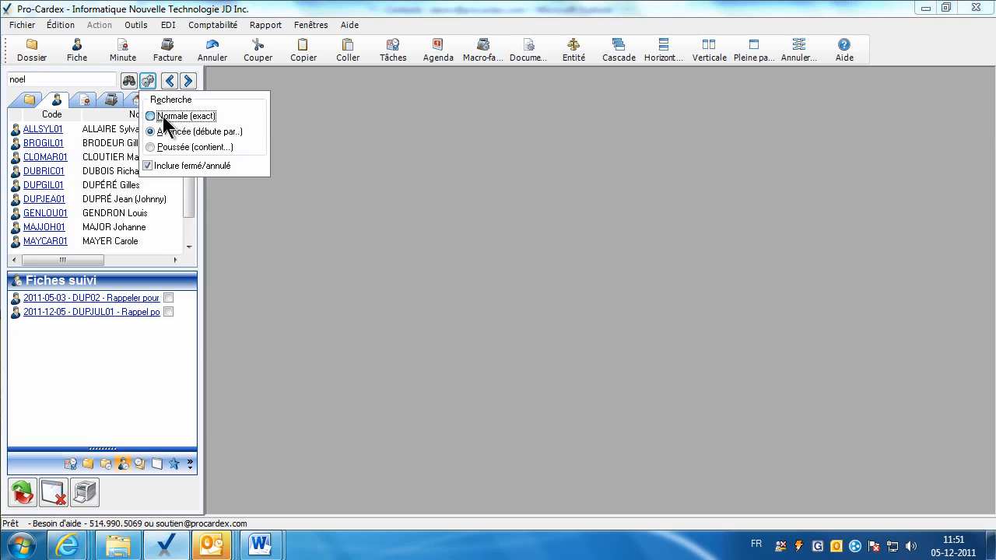
click(154, 117)
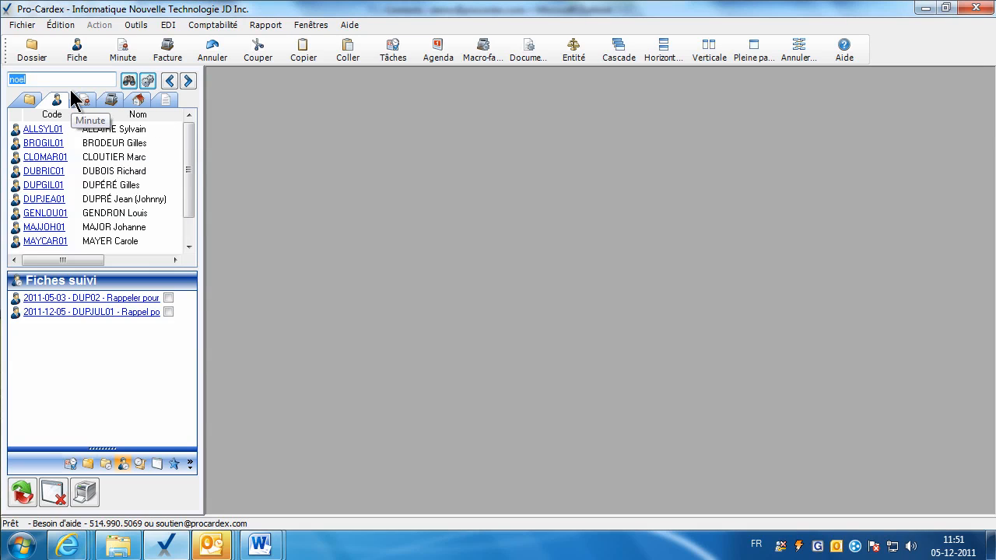
text(sir)
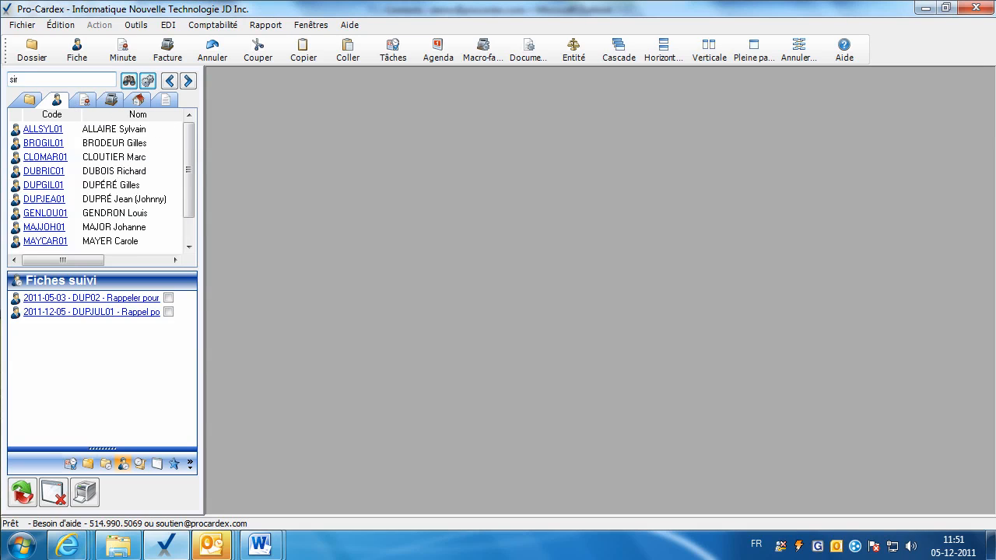
key(Return)
text(sirois)
key(Return)
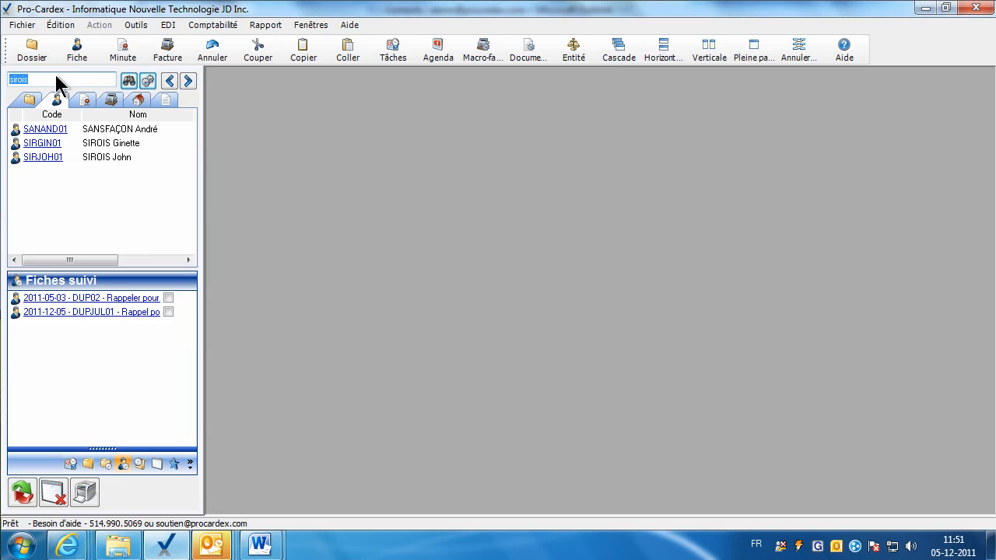
Switch client search to starts-with matching and search for lav.
click(147, 81)
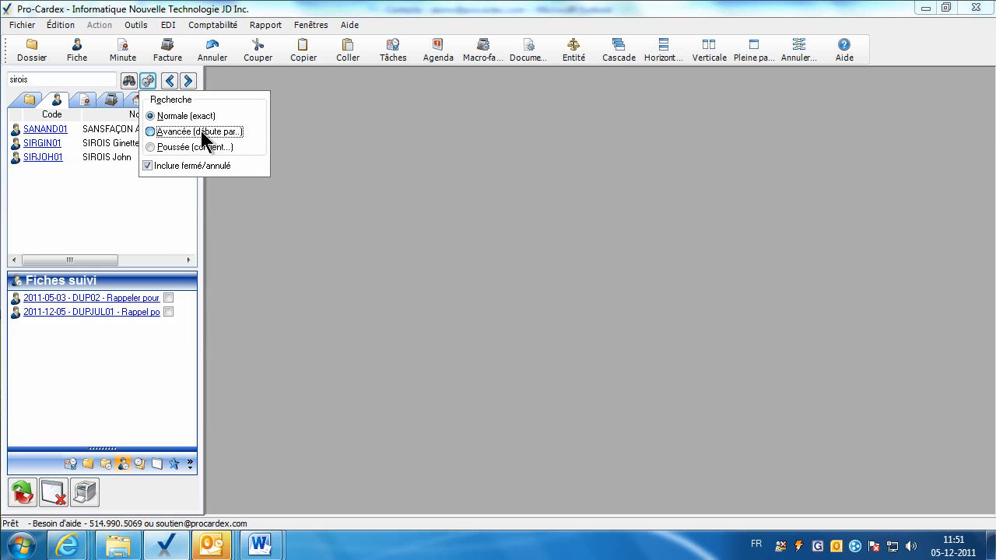
click(39, 80)
text(si)
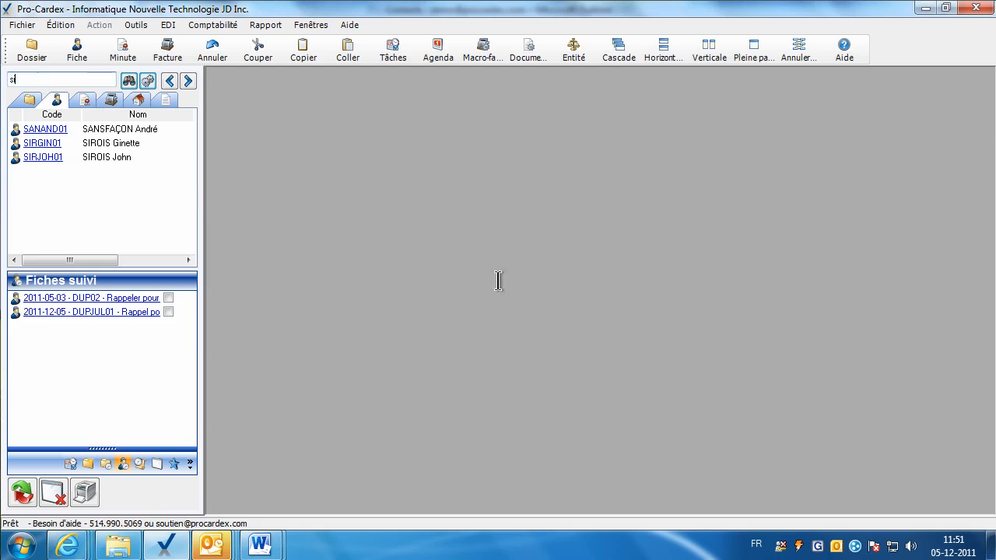
click(26, 75)
text(lav)
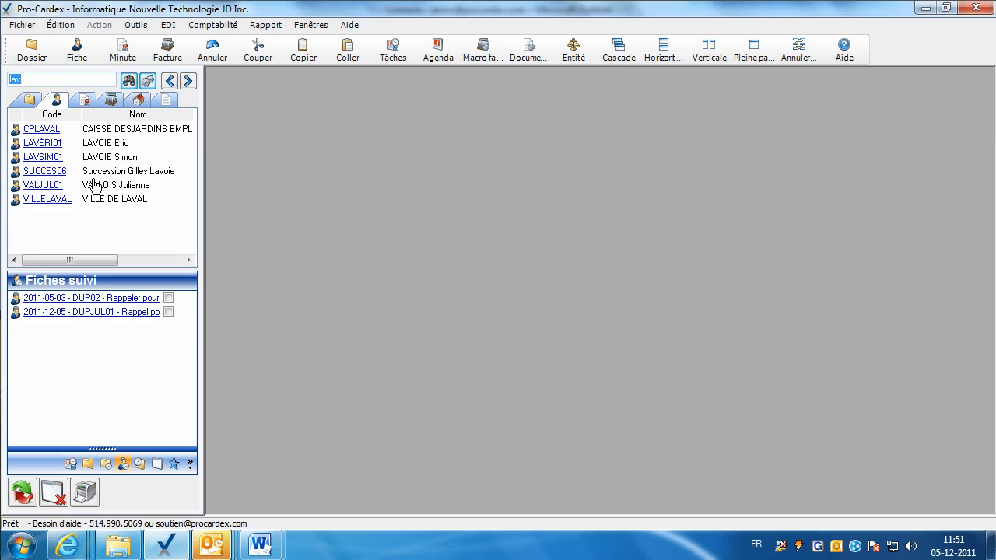
mouse_move(98, 196)
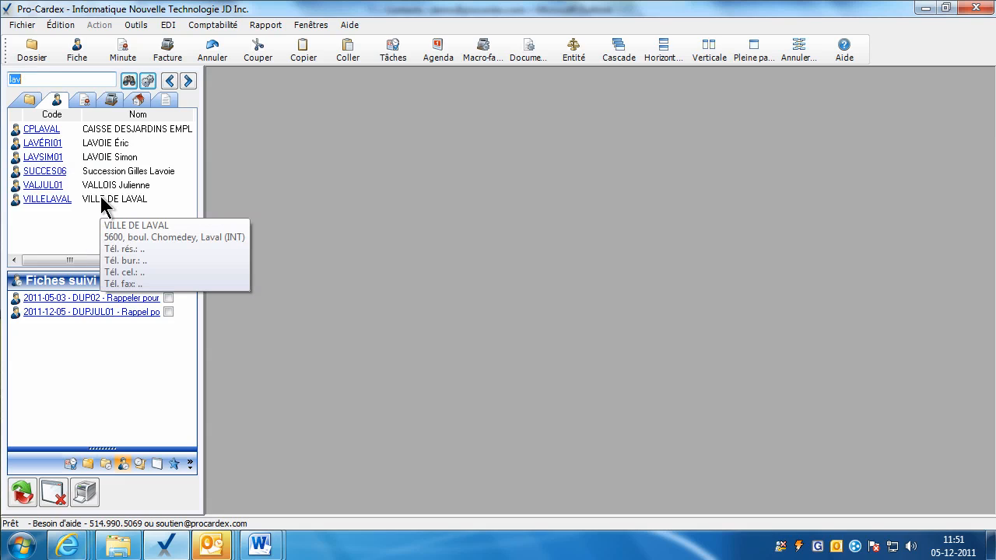
Switch client search to contains matching and search for ou.
click(148, 82)
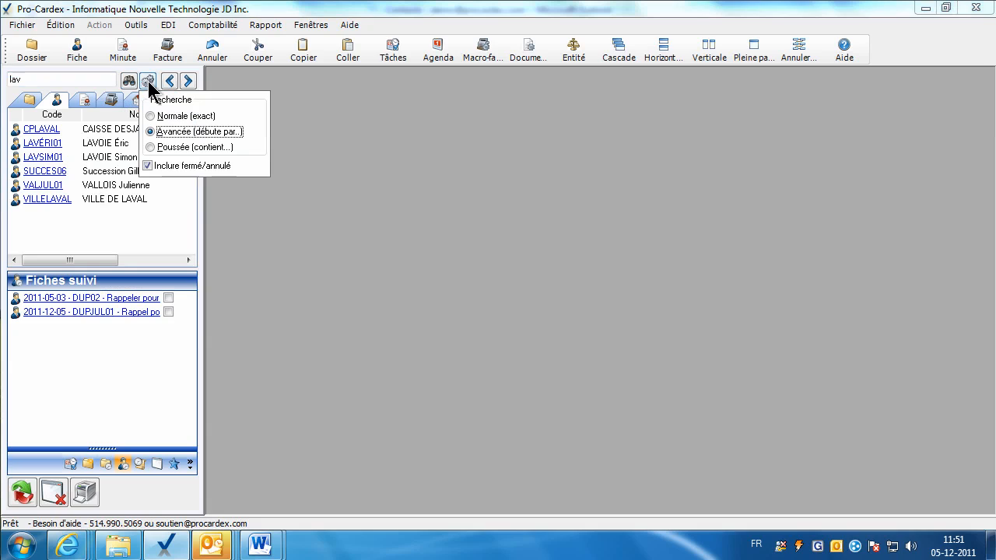
click(159, 148)
click(37, 84)
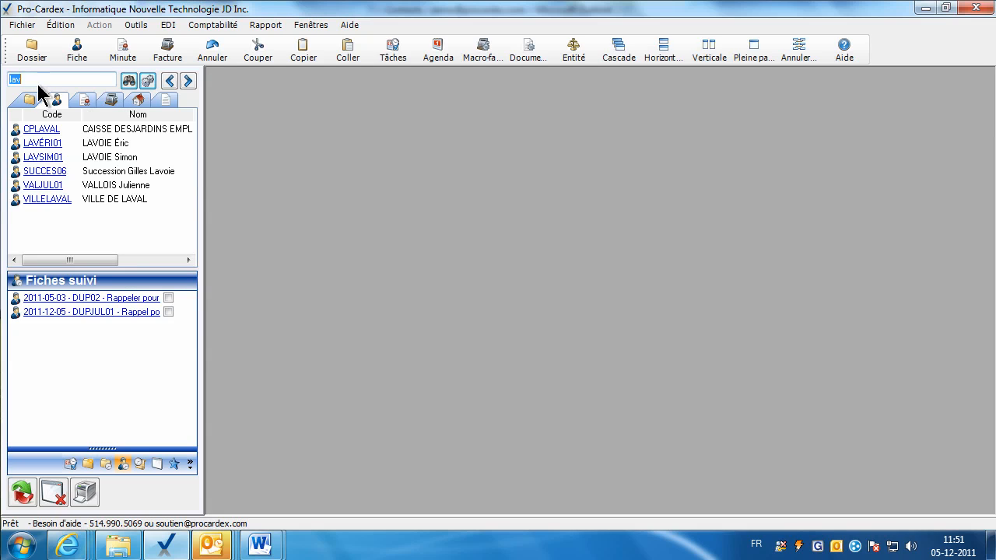
text(ou)
key(Return)
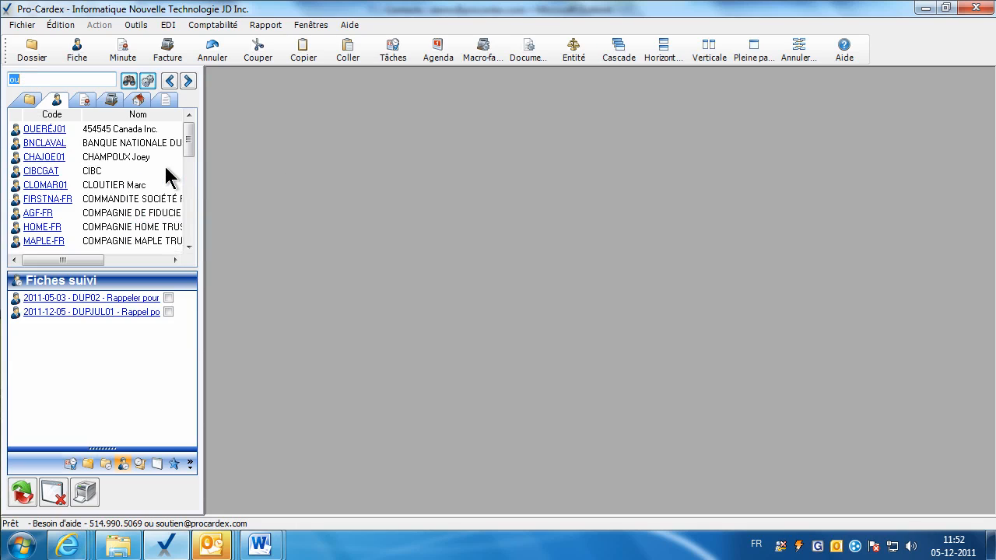
mouse_move(132, 161)
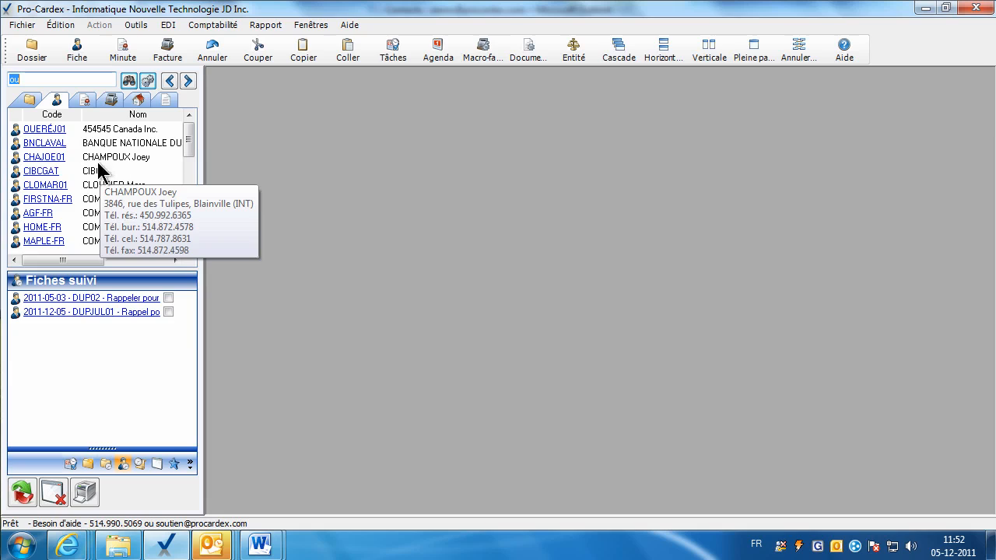
mouse_move(110, 189)
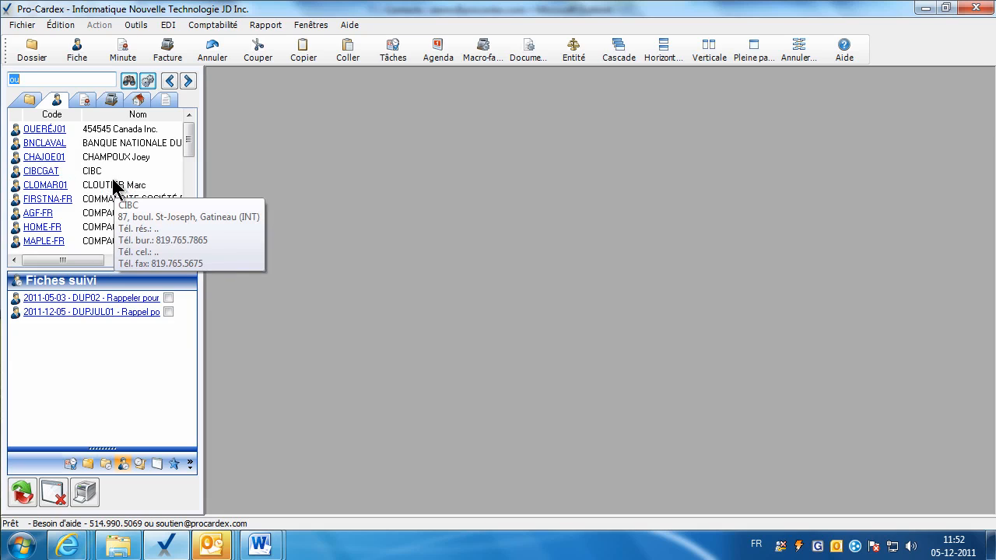
Change the search matching mode and open a client's fiche from the ou results.
click(147, 82)
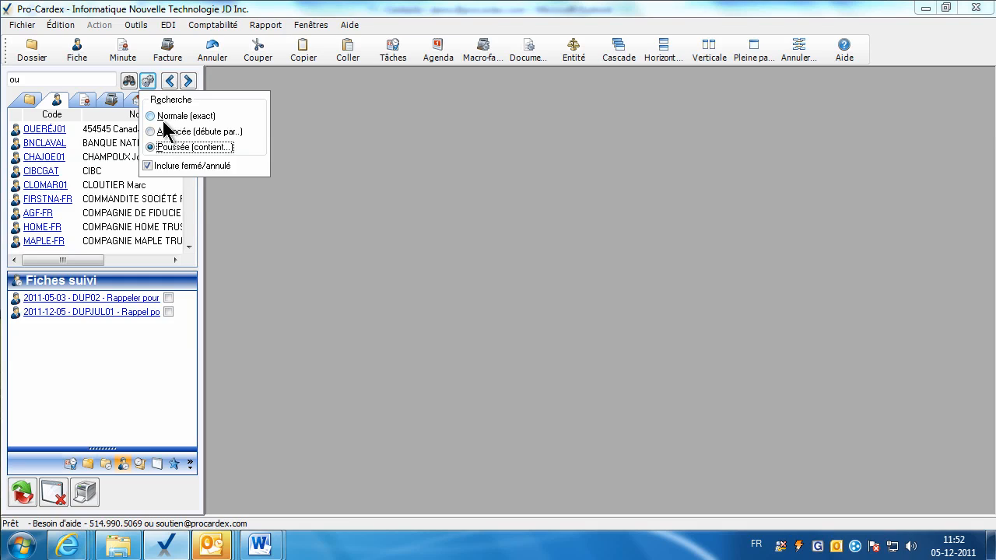
click(163, 132)
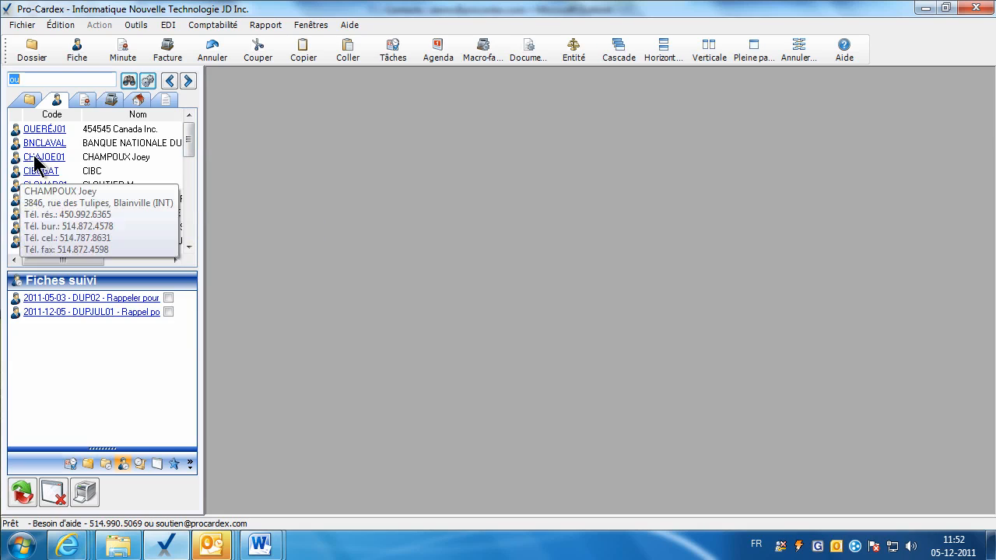
click(47, 186)
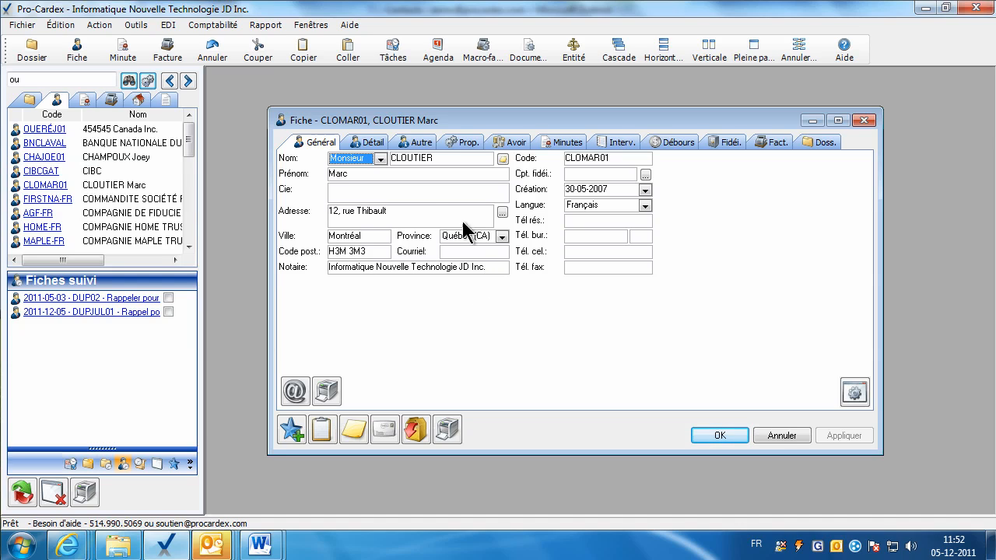
Hide the Propriétés and Avoir tabs on the open fiche and close it.
click(853, 395)
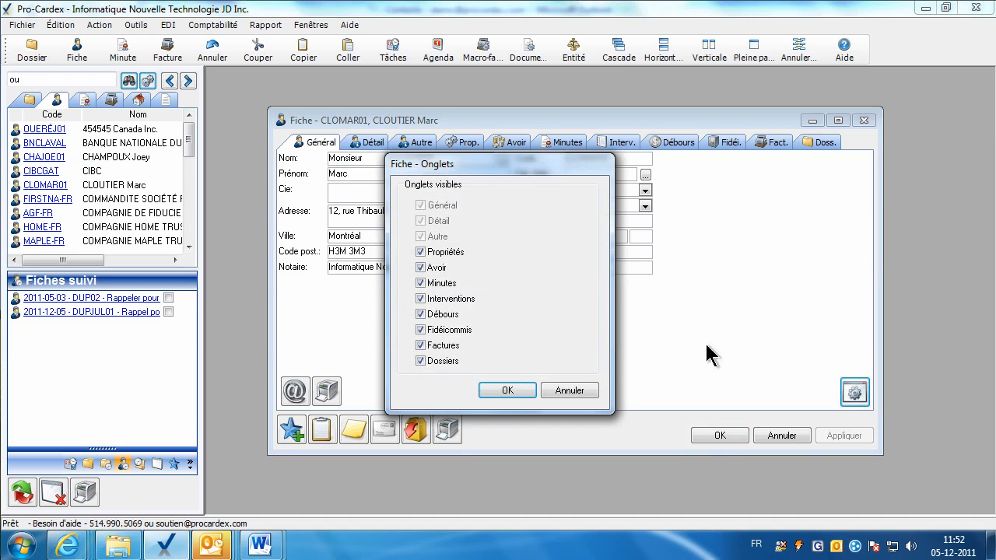
click(422, 252)
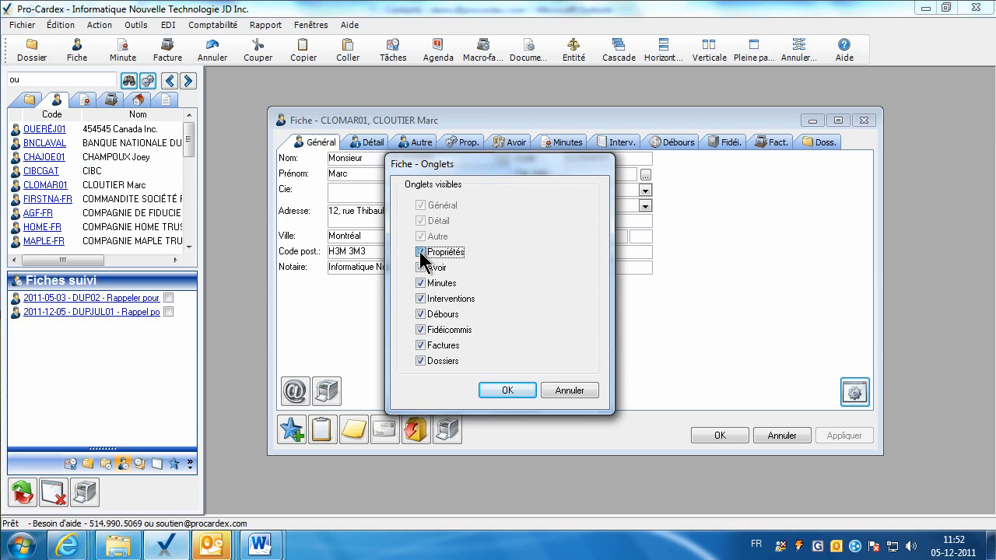
click(422, 269)
click(507, 390)
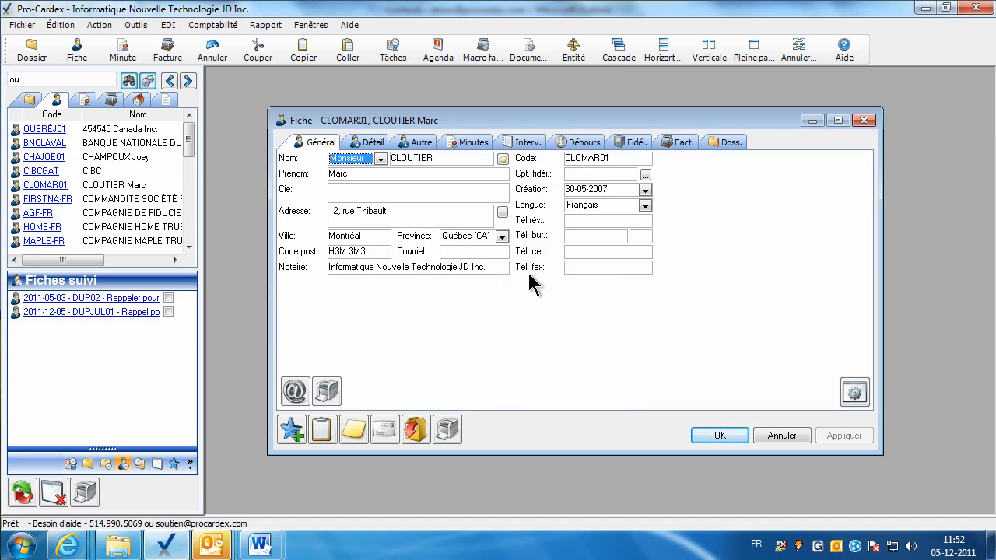
click(703, 438)
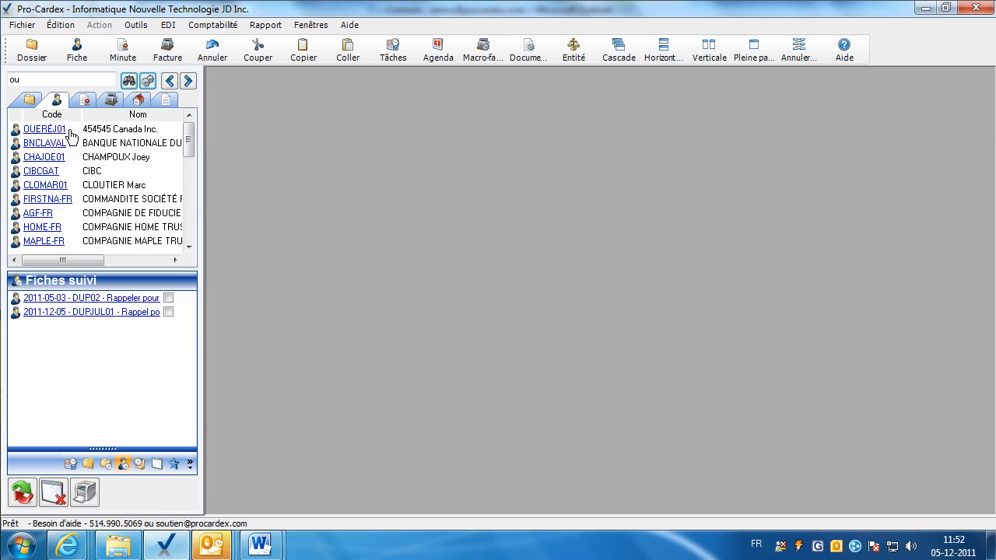
On fiche QUERÉJ01, make the Avoir and Propriétés tabs visible and close it.
click(56, 131)
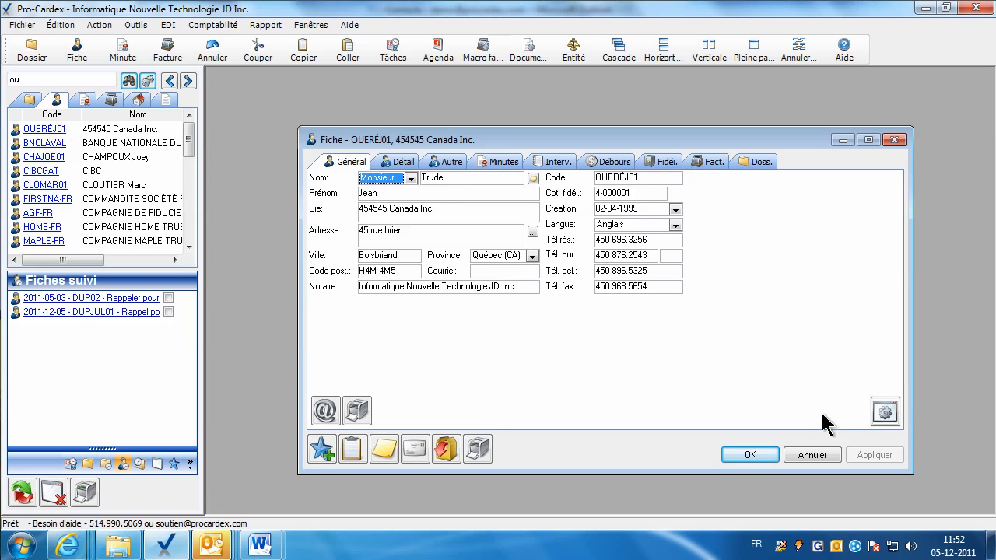
click(884, 412)
click(423, 269)
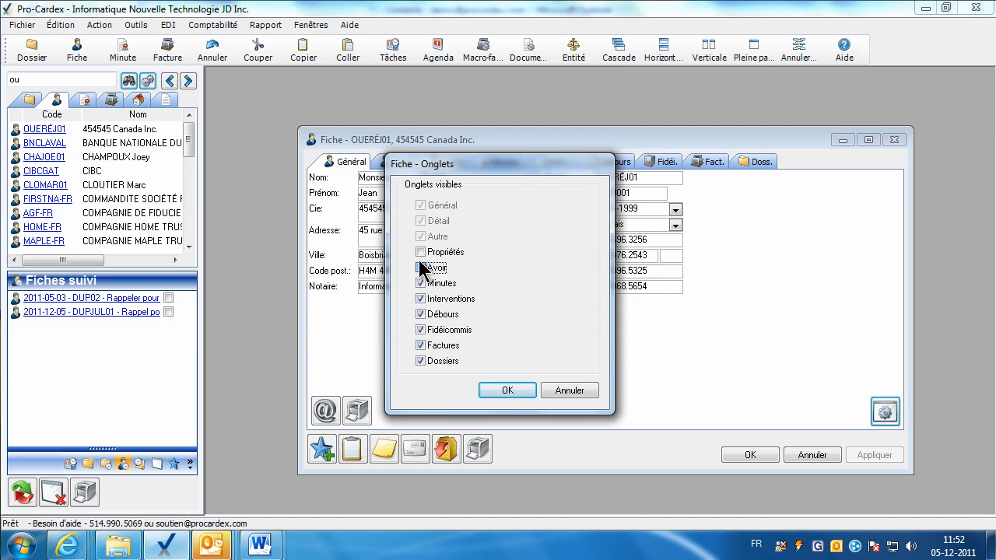
click(424, 252)
click(507, 390)
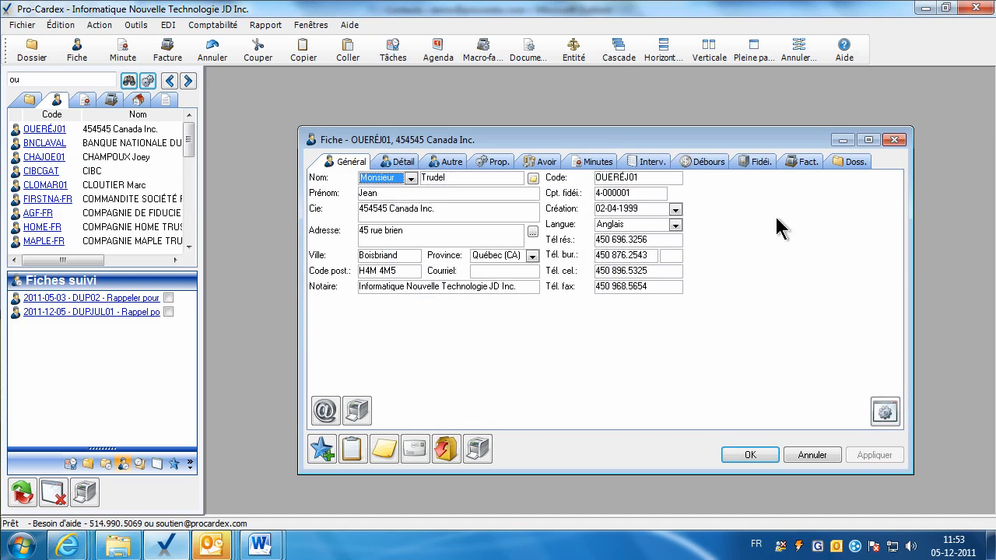
click(749, 455)
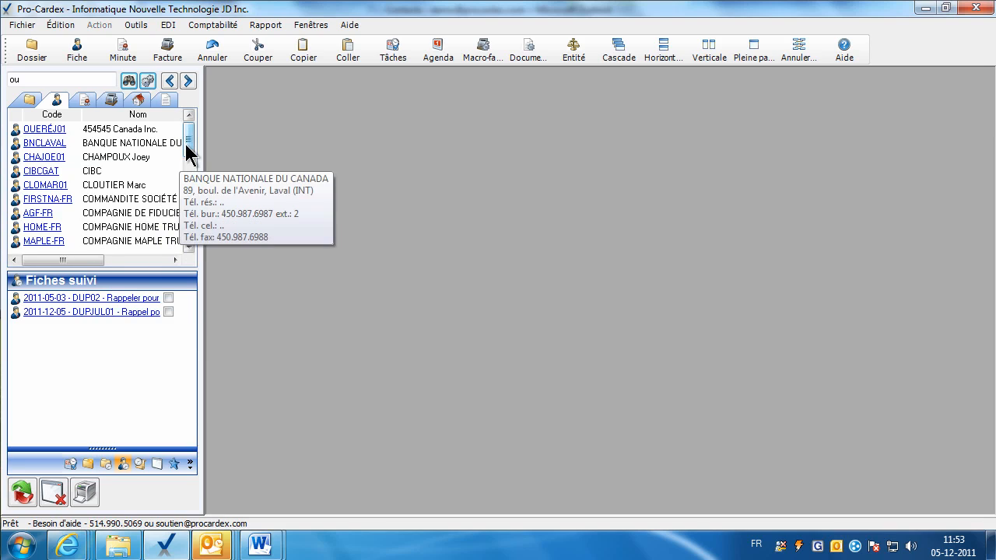
Open the LOUISE fiche to confirm the new tabs, then close it.
scroll(172, 171, down, 2)
click(38, 185)
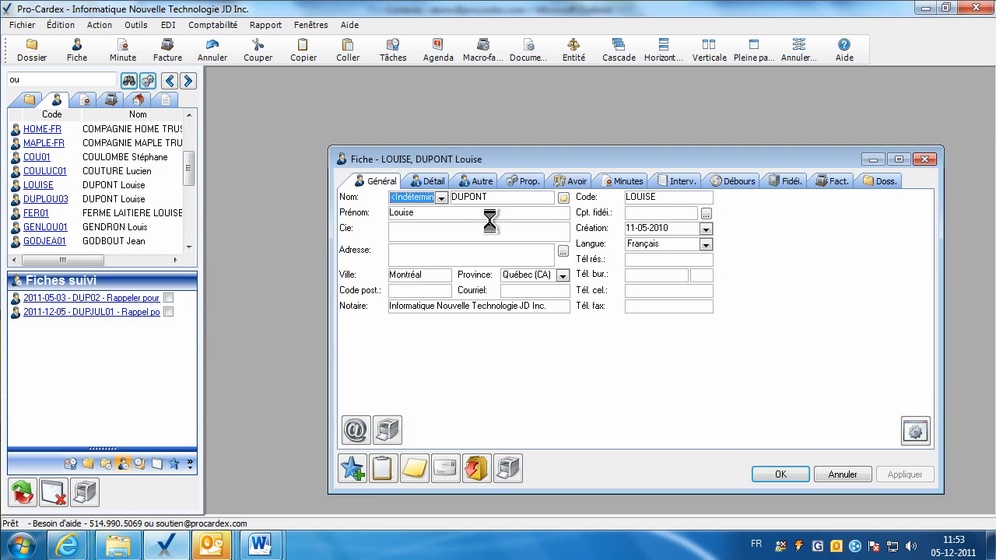
click(780, 475)
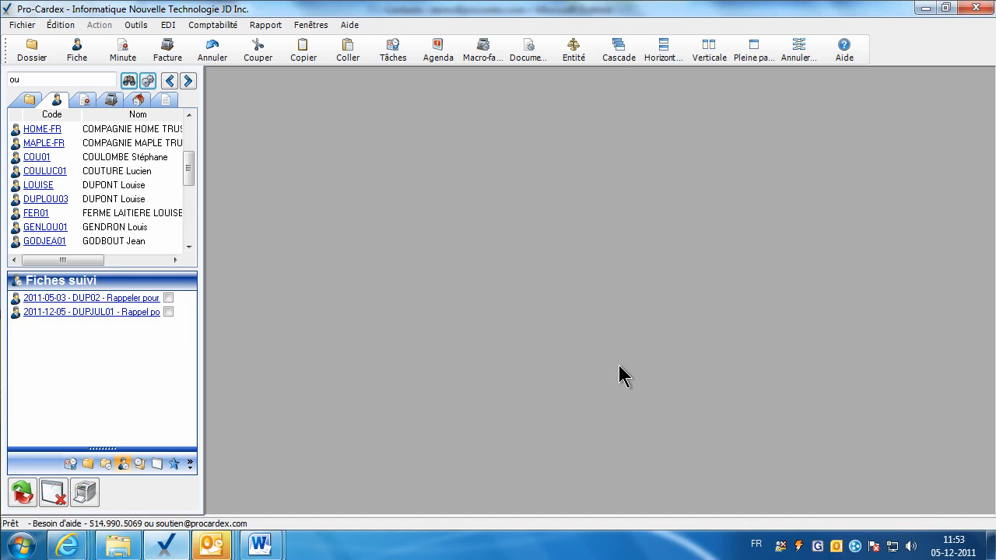
Review the État civil Pilotage table, including entry F Conjoint(e) de fait, without changes.
click(134, 24)
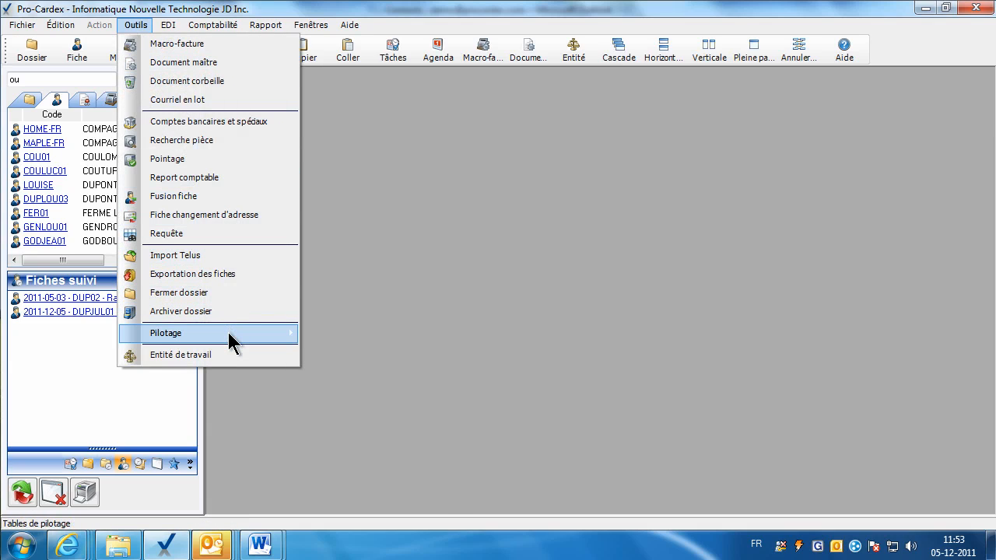
mouse_move(228, 332)
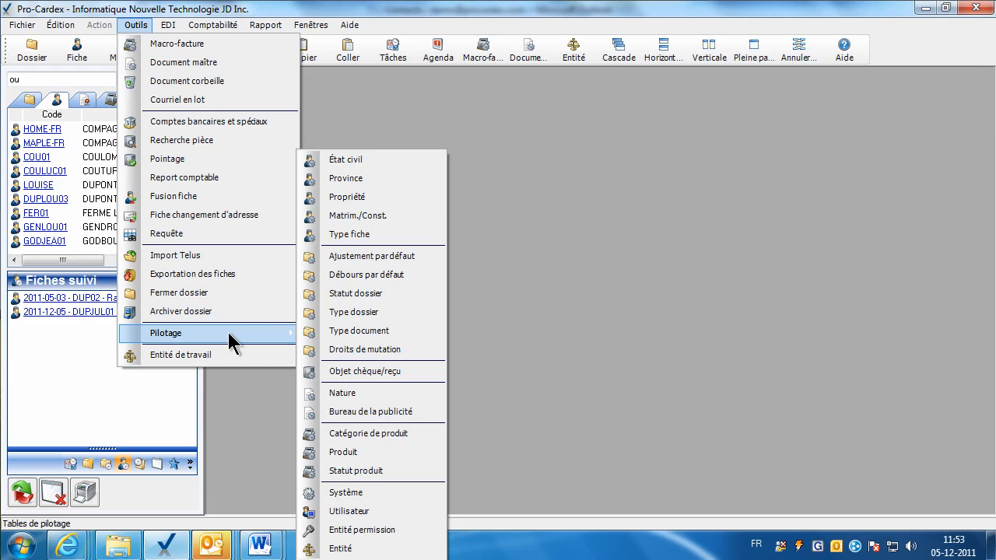
click(378, 158)
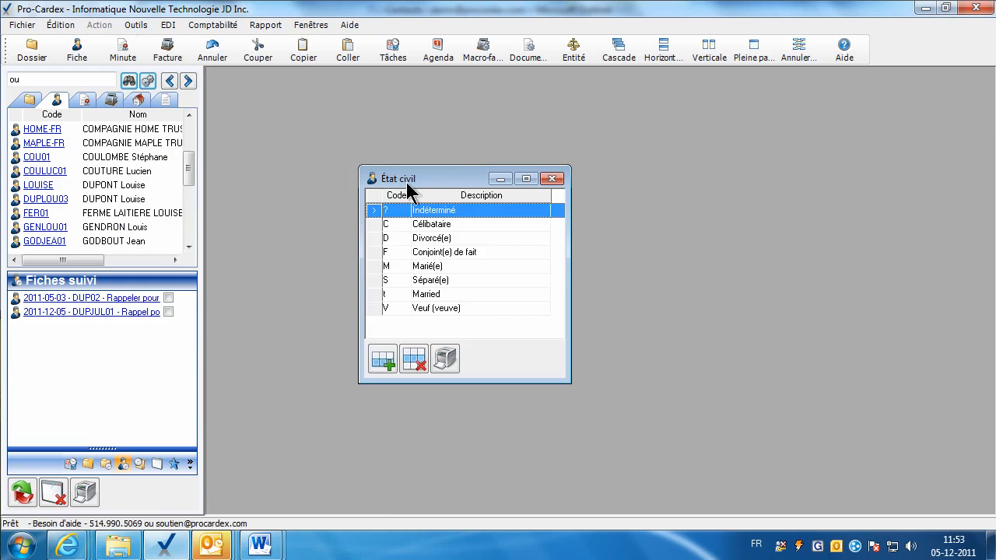
click(432, 253)
double_click(446, 252)
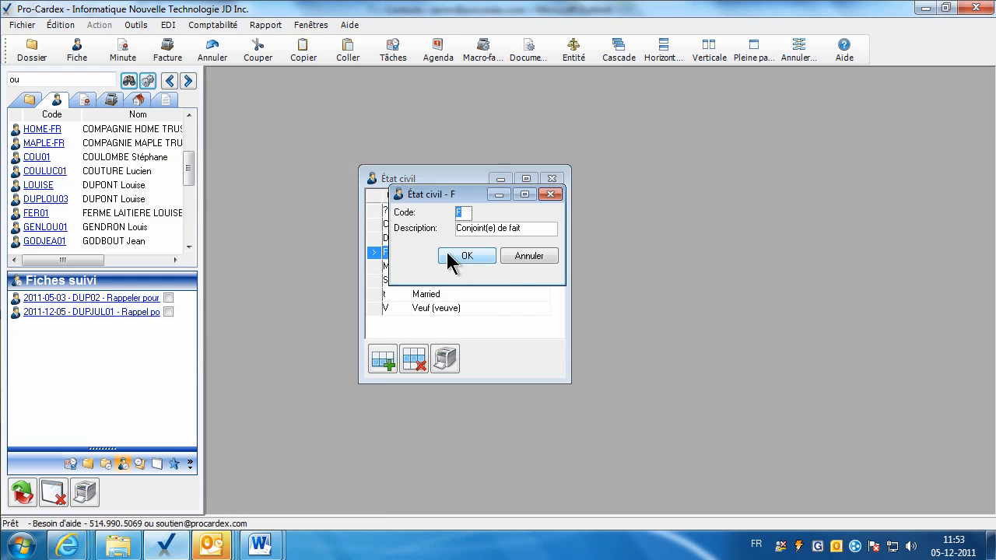
click(512, 259)
click(386, 360)
click(542, 277)
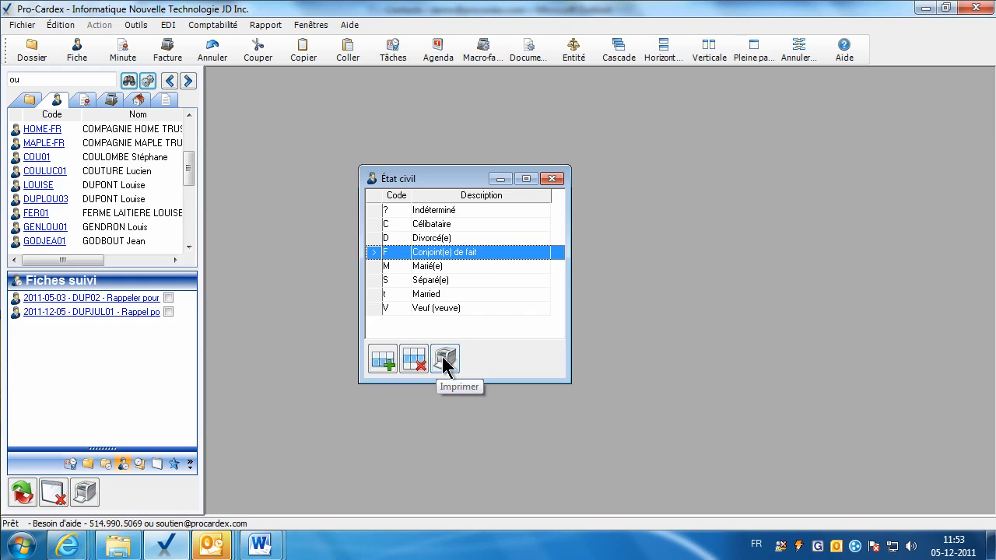
click(551, 180)
Add province NB, Nouveau-Brunswick, country Canada, to the Province table.
click(135, 24)
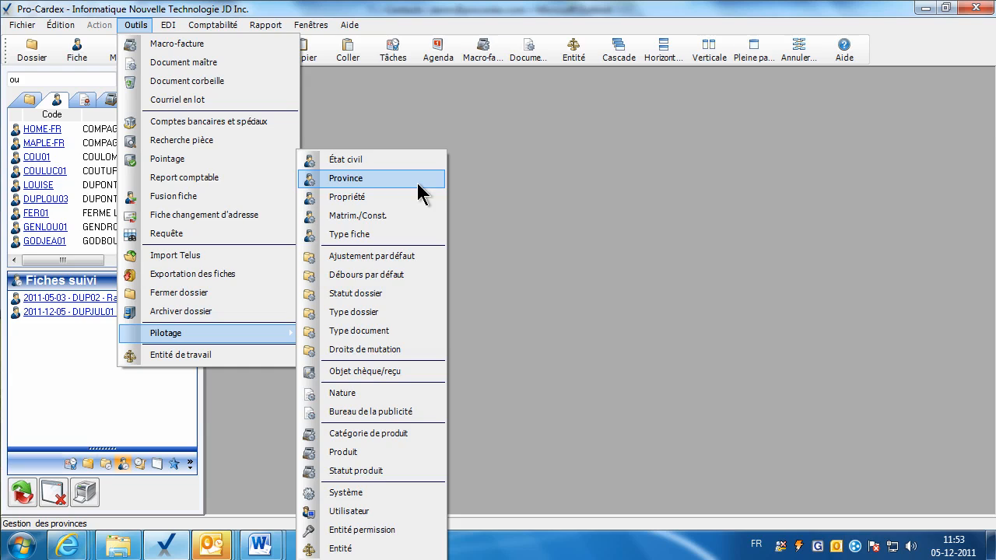
click(415, 178)
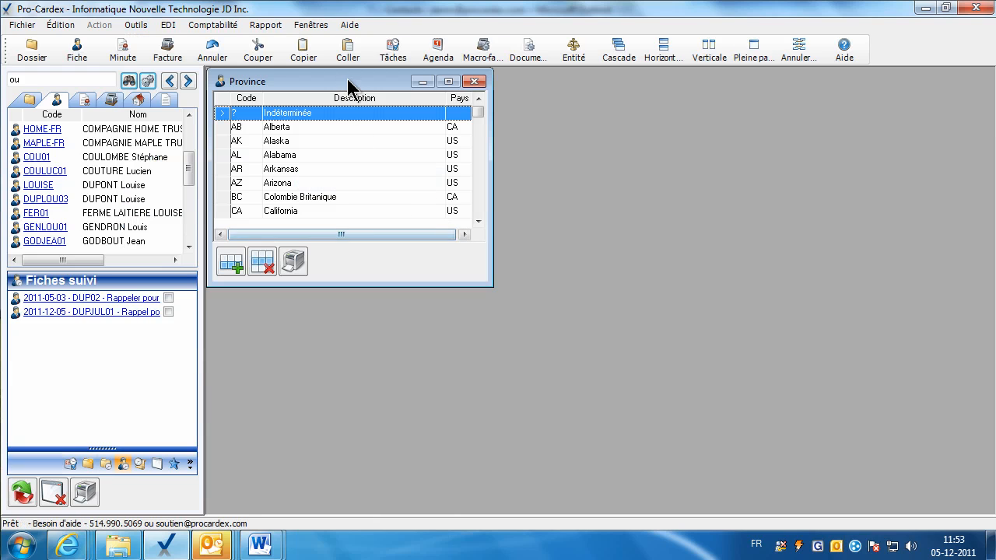
drag(445, 124, 473, 131)
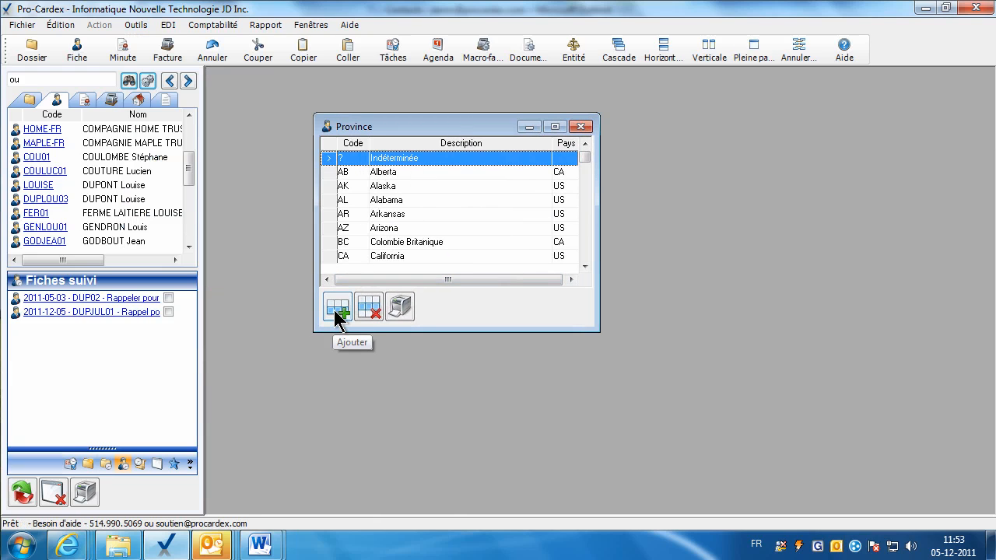
click(336, 308)
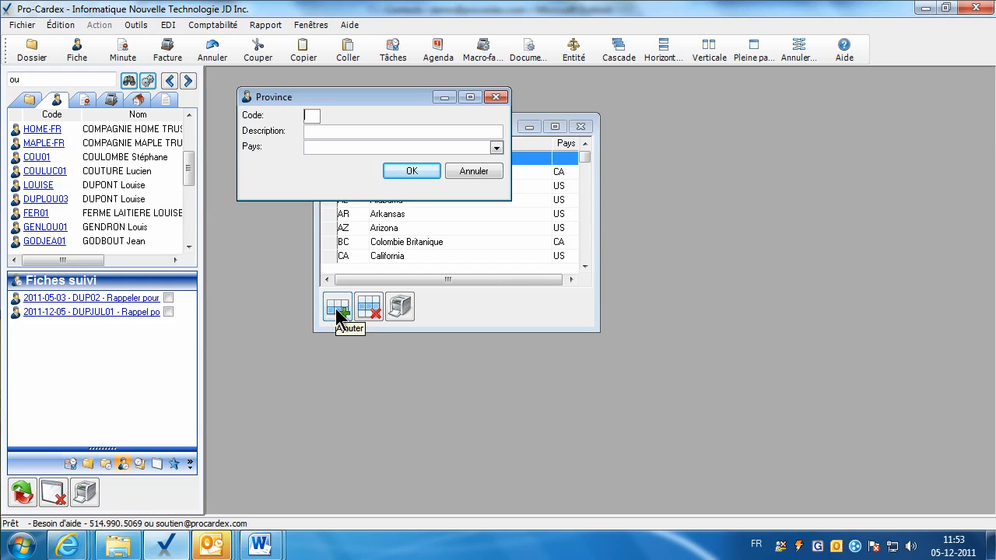
click(312, 132)
text(Nouveau-Brunswick)
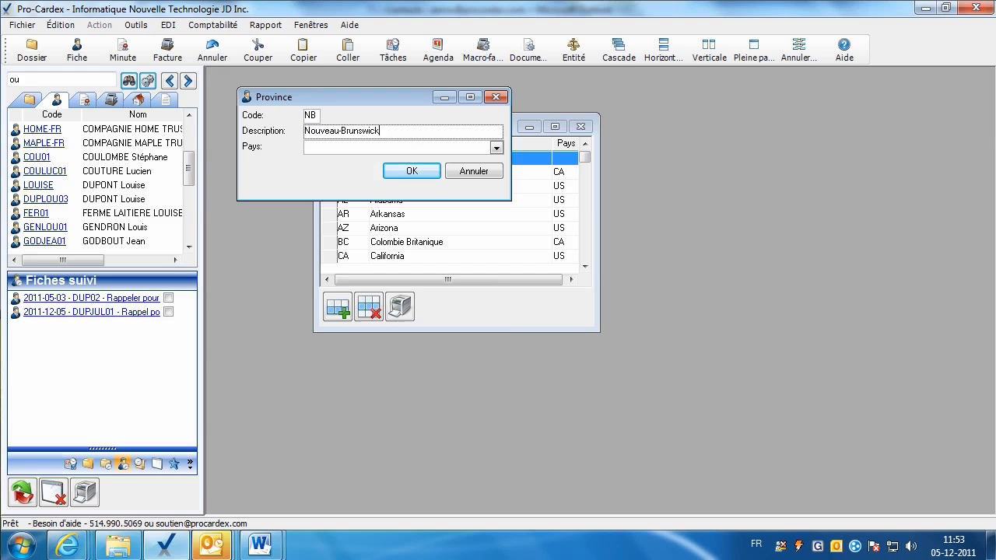
click(495, 147)
key(c)
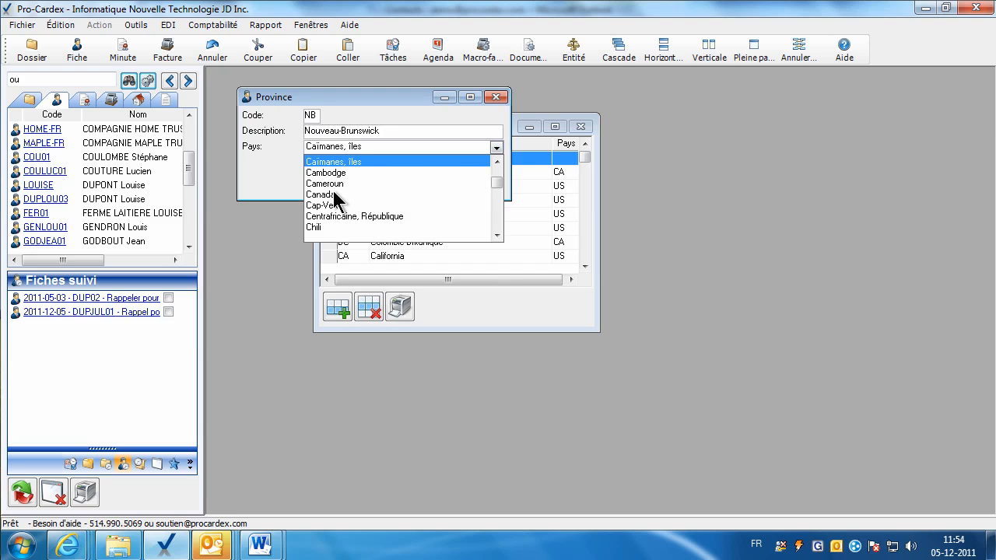
click(333, 194)
click(420, 173)
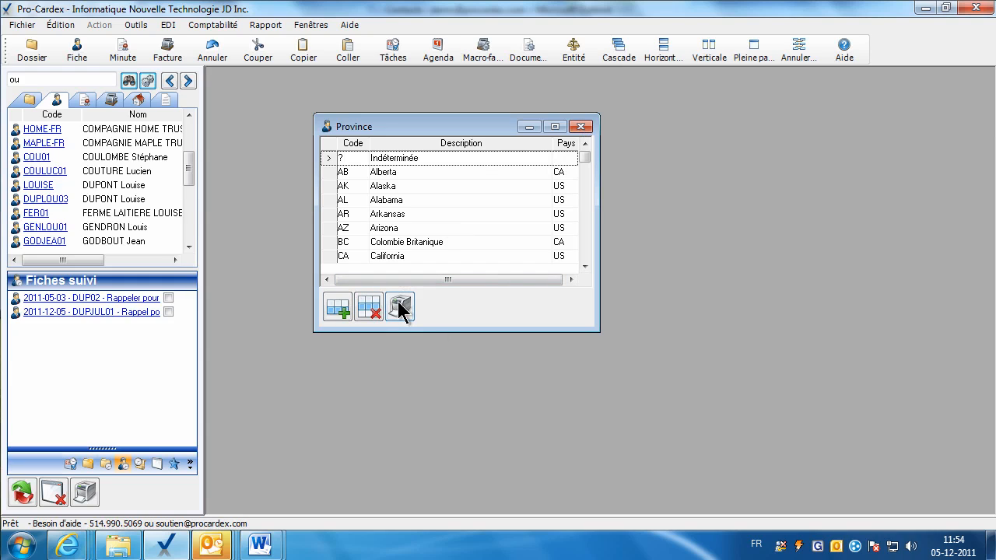
click(581, 127)
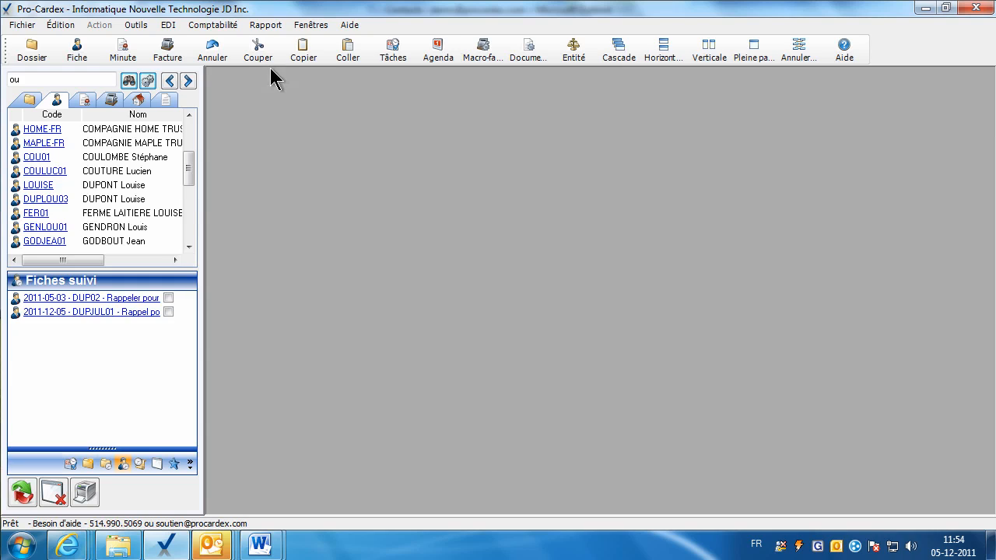
click(135, 24)
mouse_move(212, 332)
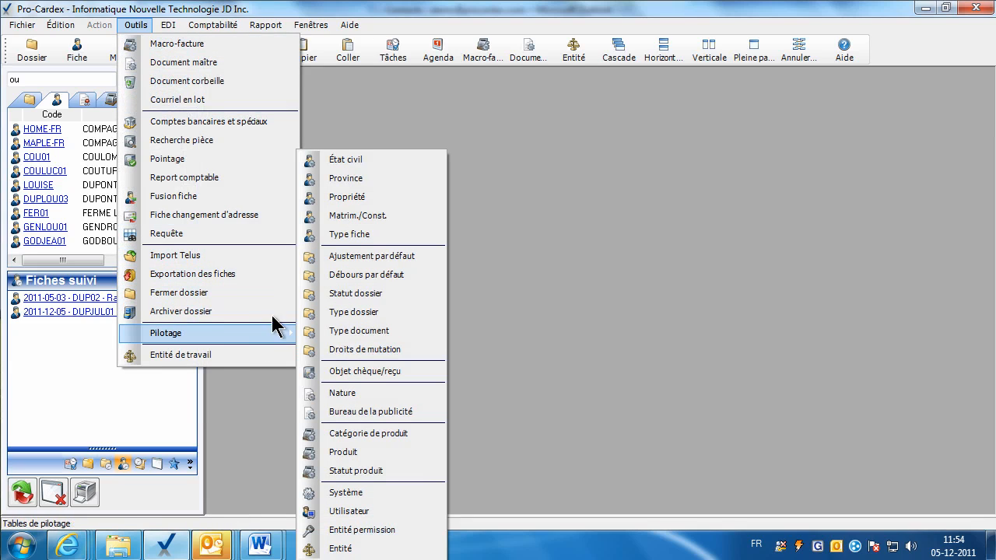
click(372, 199)
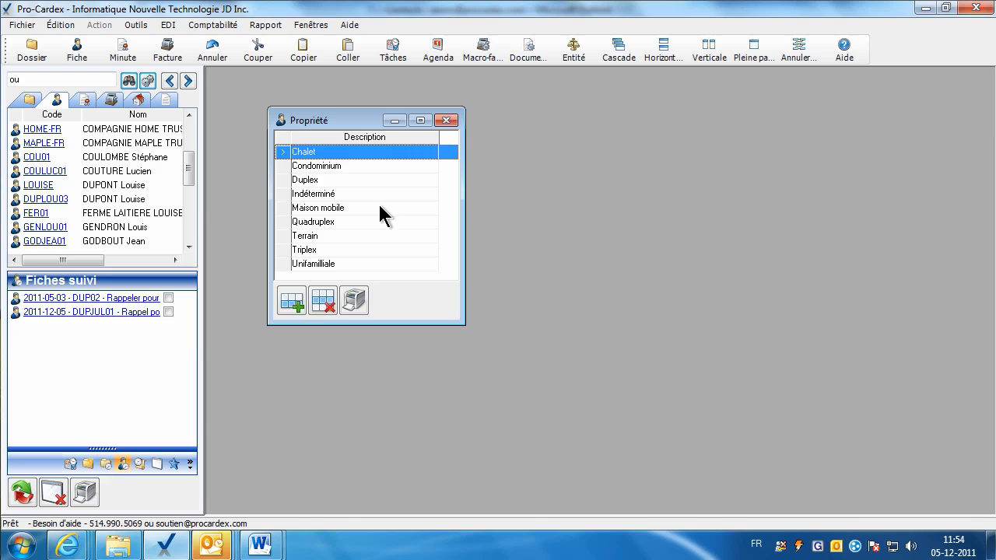
click(46, 172)
click(566, 185)
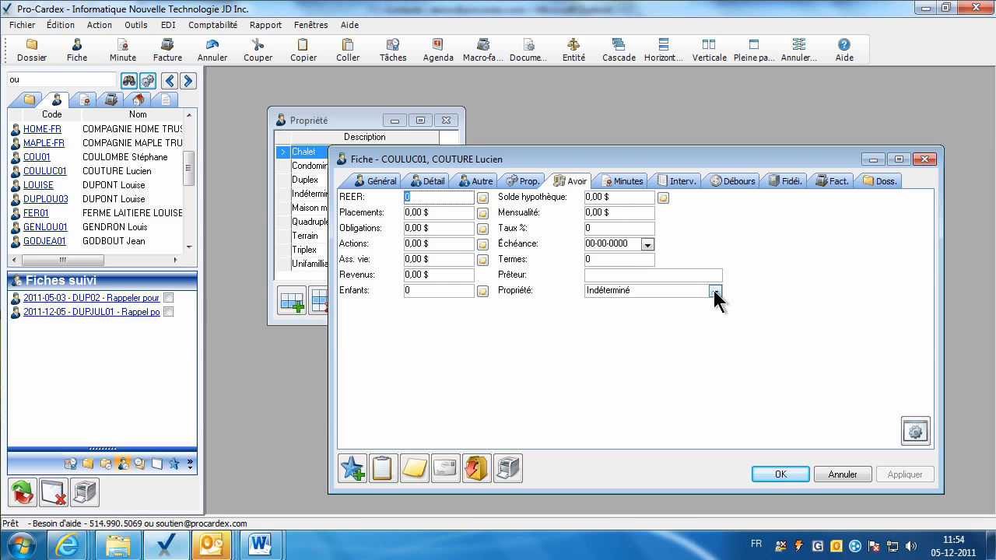
click(714, 292)
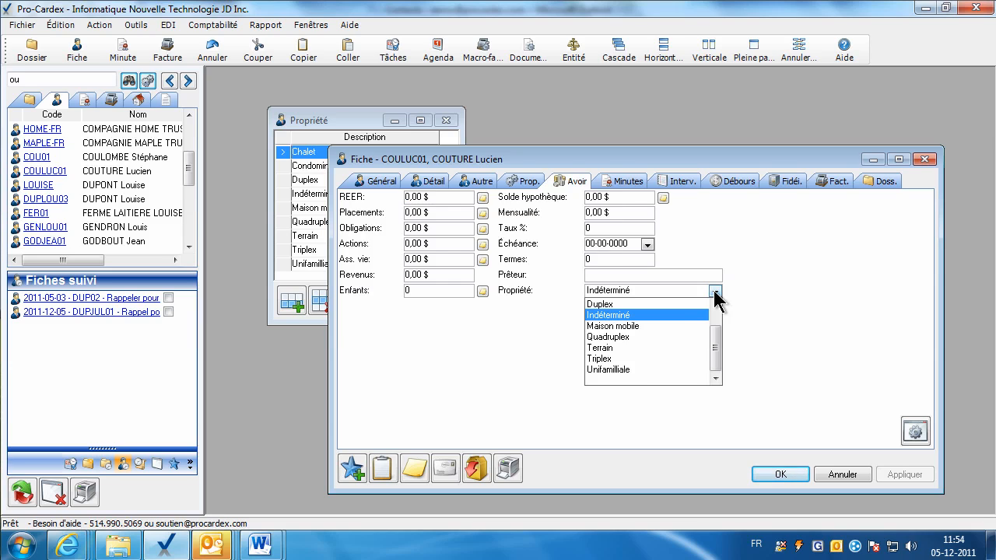
click(622, 363)
click(842, 475)
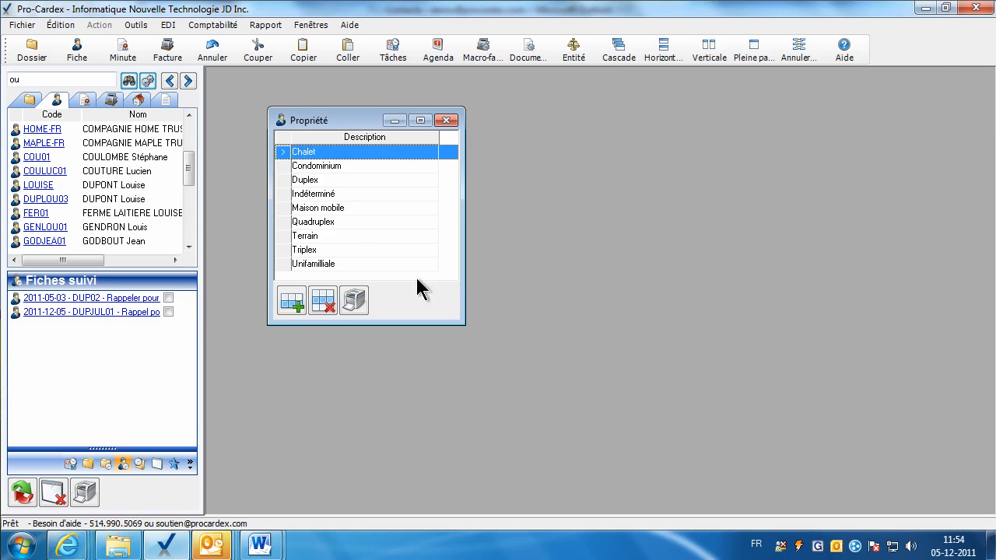
click(445, 120)
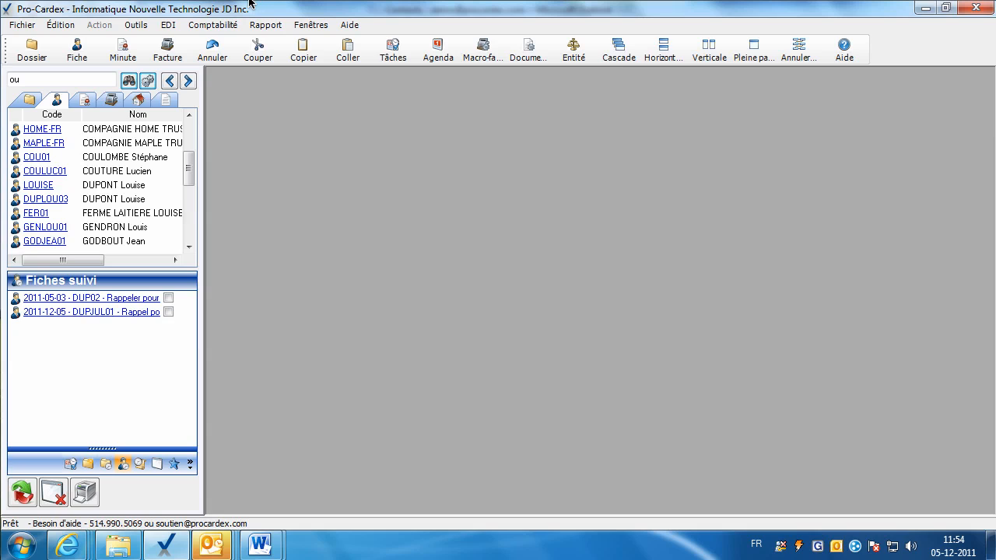
Open the Matrim./Const. table, enlarge it, inspect Cie-SocAng and select Cie-SocFr.
click(134, 25)
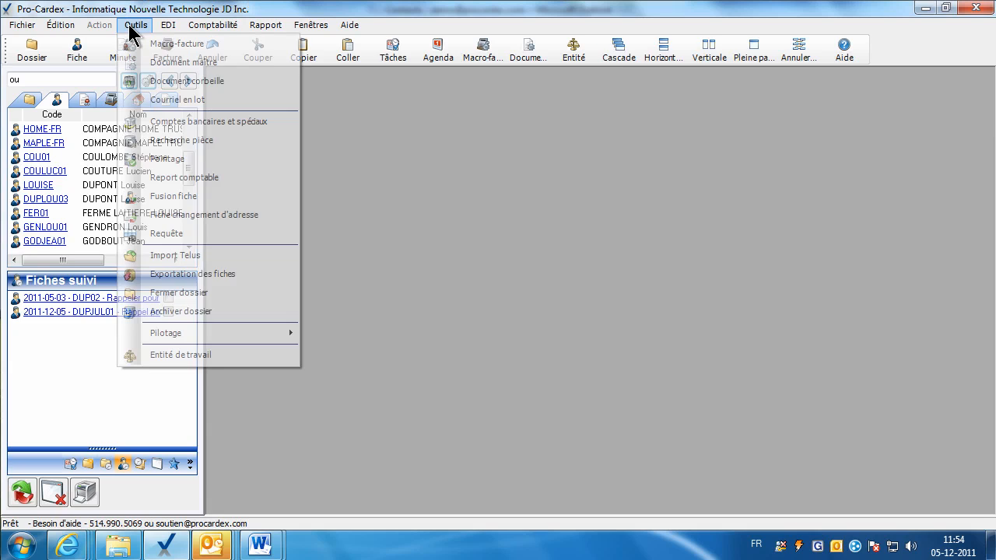
mouse_move(223, 345)
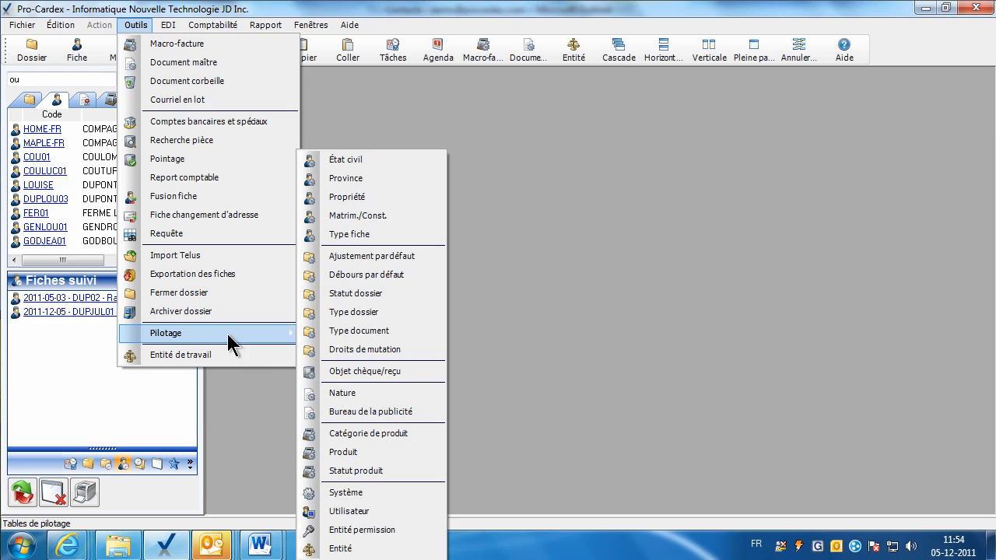
click(371, 217)
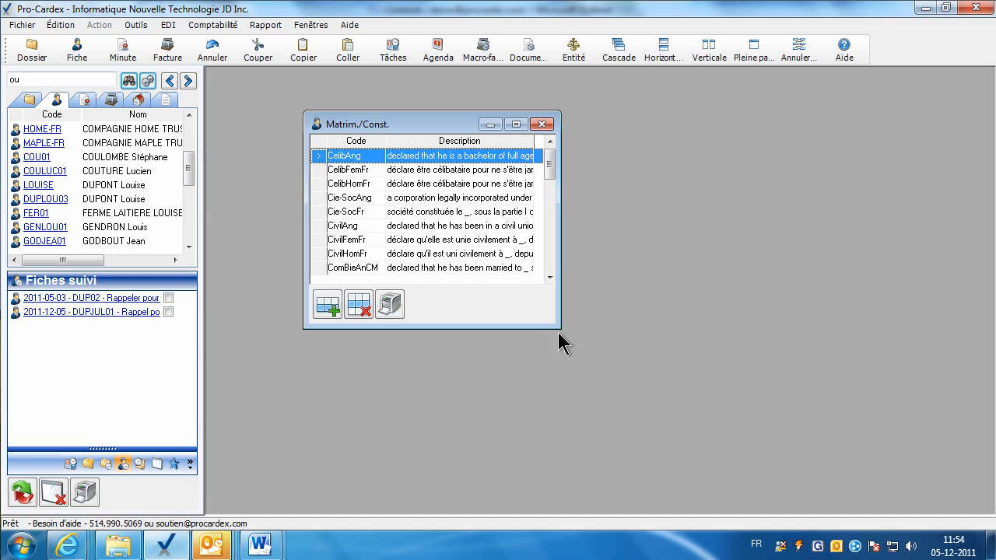
drag(560, 328, 594, 393)
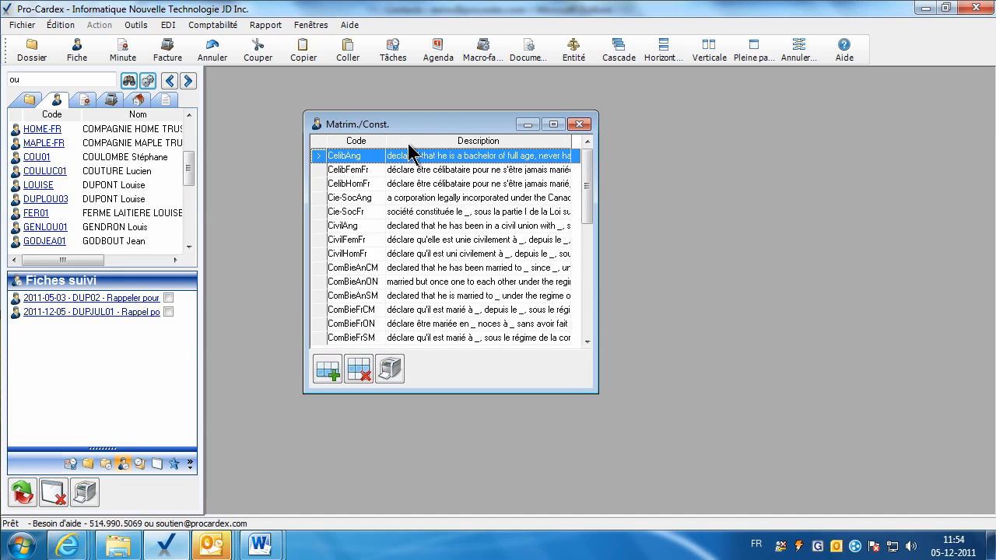
drag(418, 125, 376, 120)
double_click(382, 198)
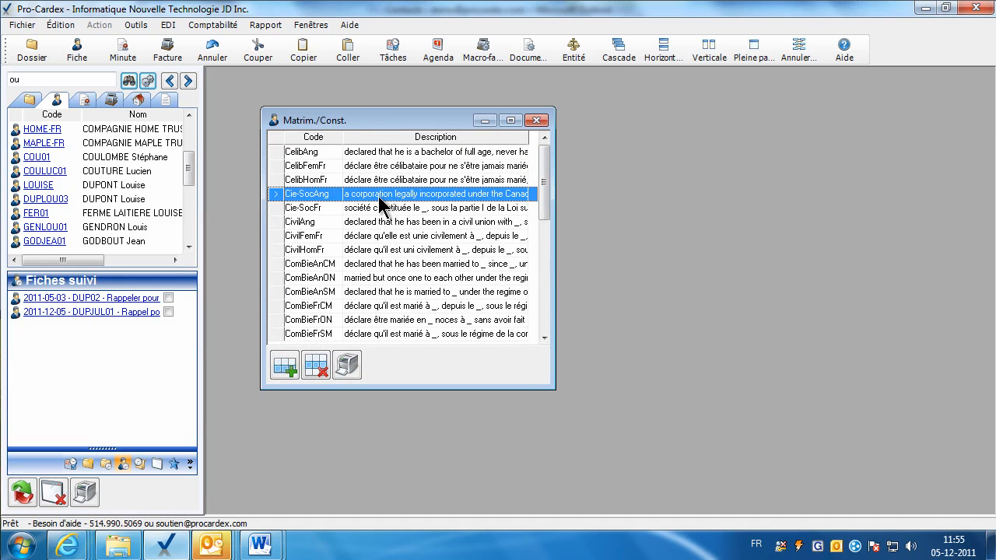
click(604, 282)
click(372, 209)
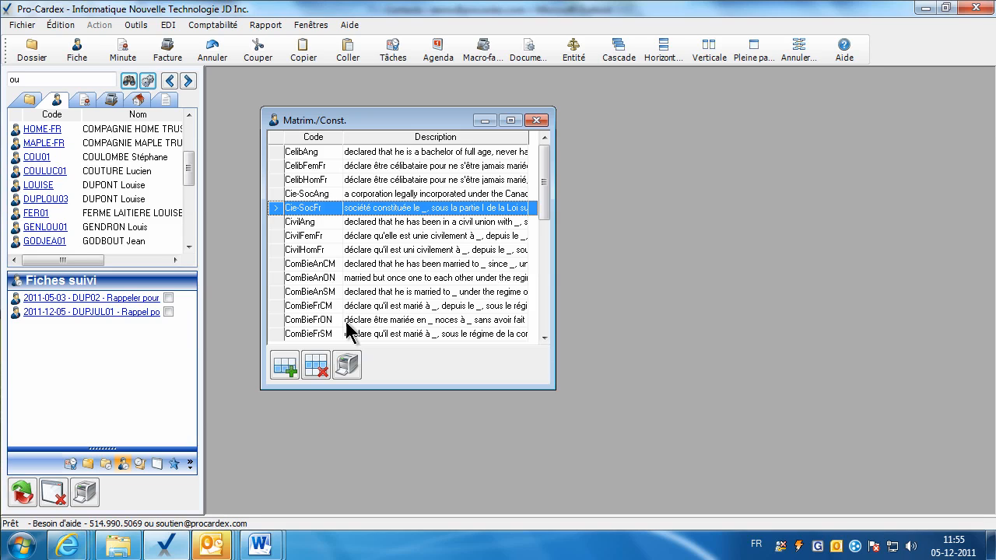
Search the program help for régime.
click(851, 50)
text(regime)
key(Return)
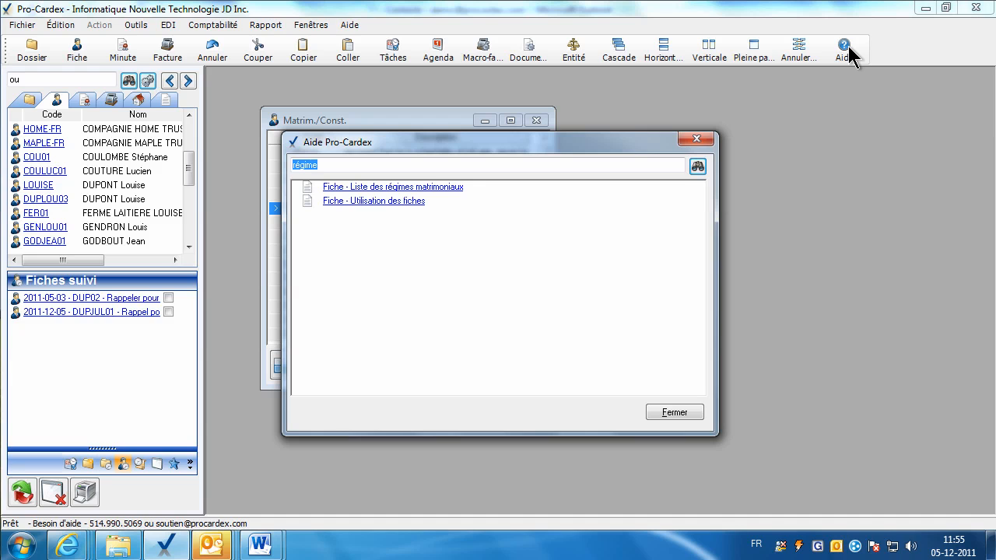
Open the 'Fiche - Liste des régimes matrimoniaux' PDF, copy CelibFemFr, and close Pro-Cardex help.
click(391, 188)
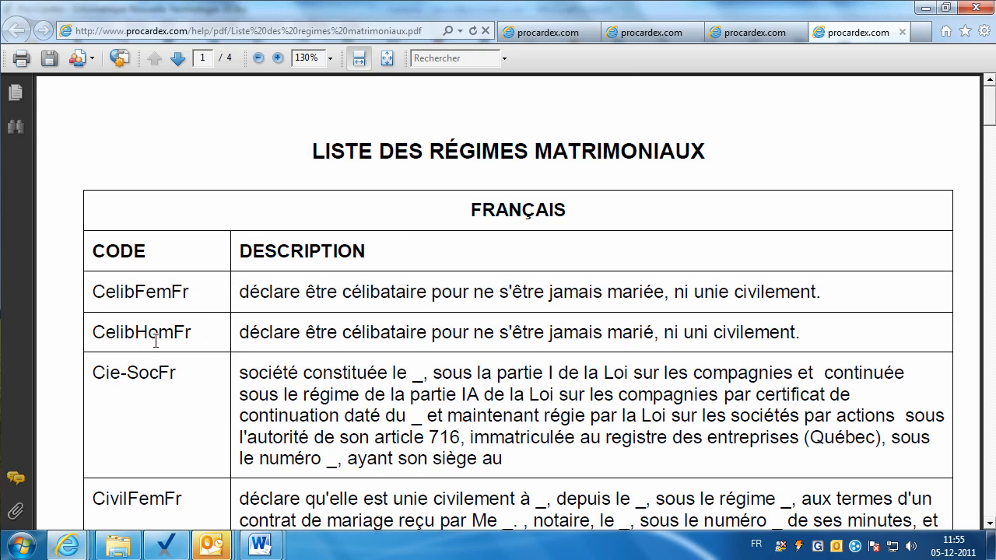
drag(191, 291, 90, 292)
key(ctrl+c)
right_click(126, 300)
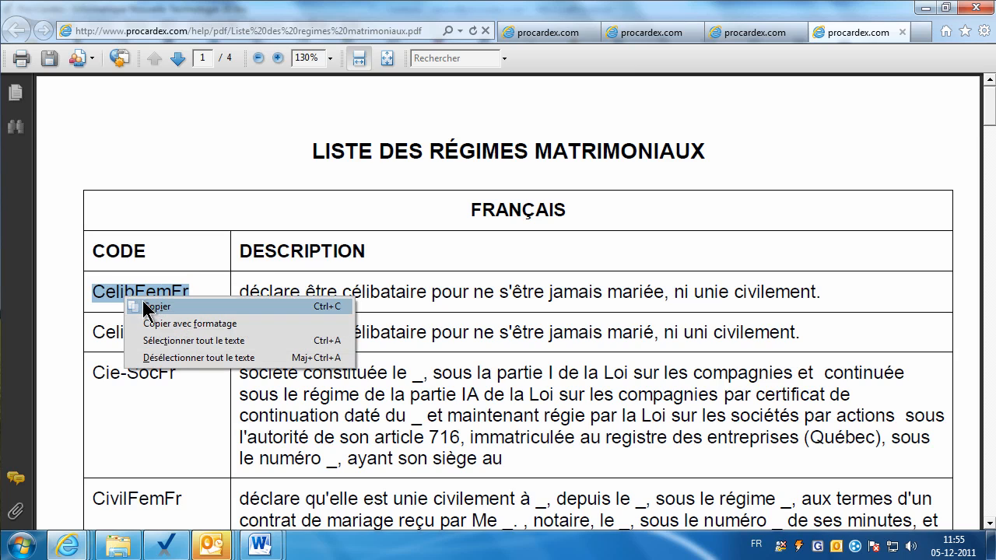
click(152, 308)
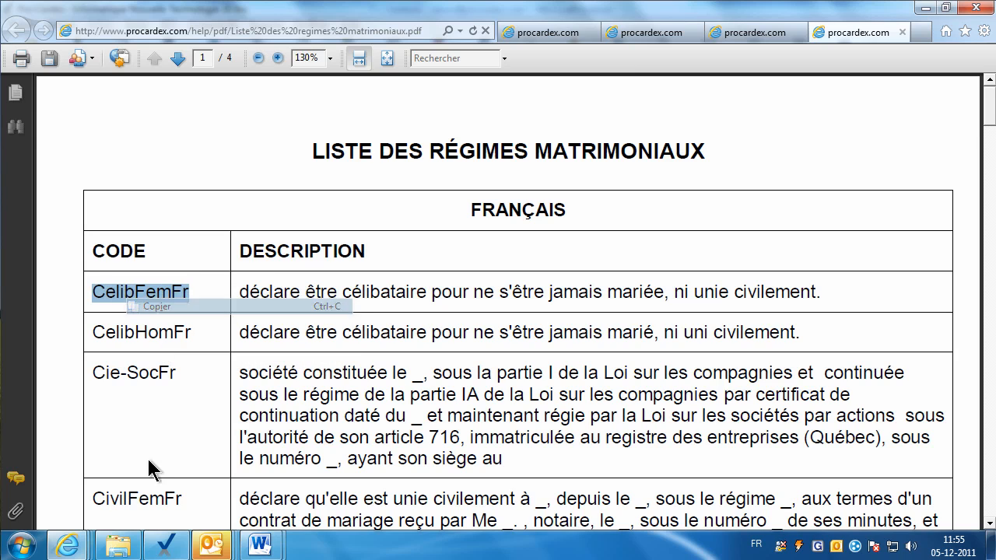
click(165, 545)
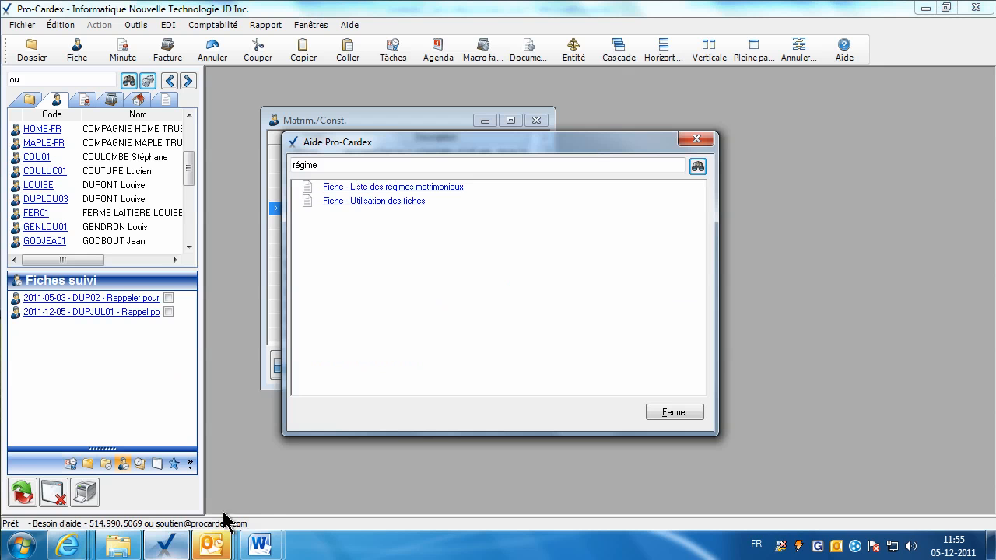
click(690, 414)
Fill a new Matrim./Const. entry with code CelibFemFr and its célibataire description from the PDF.
click(287, 366)
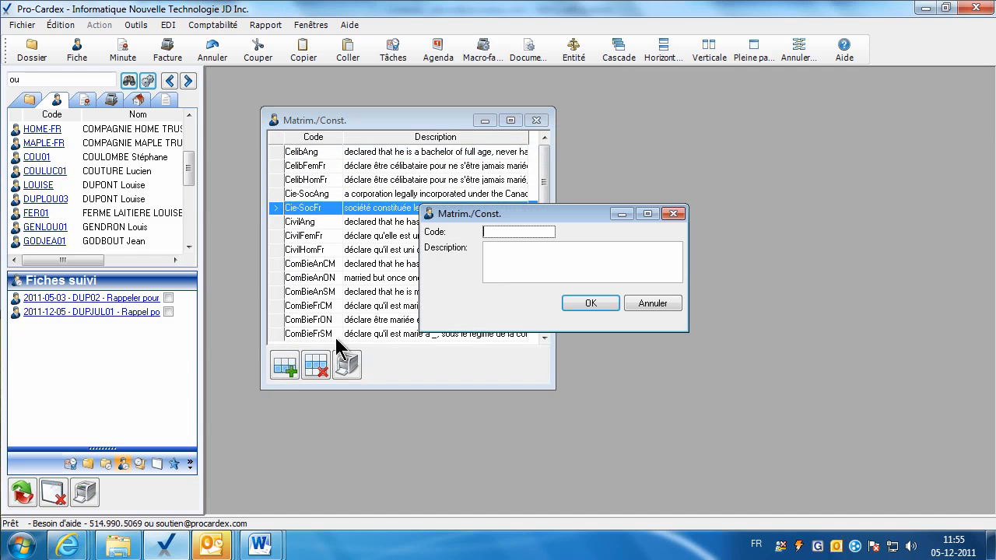
right_click(499, 232)
click(520, 283)
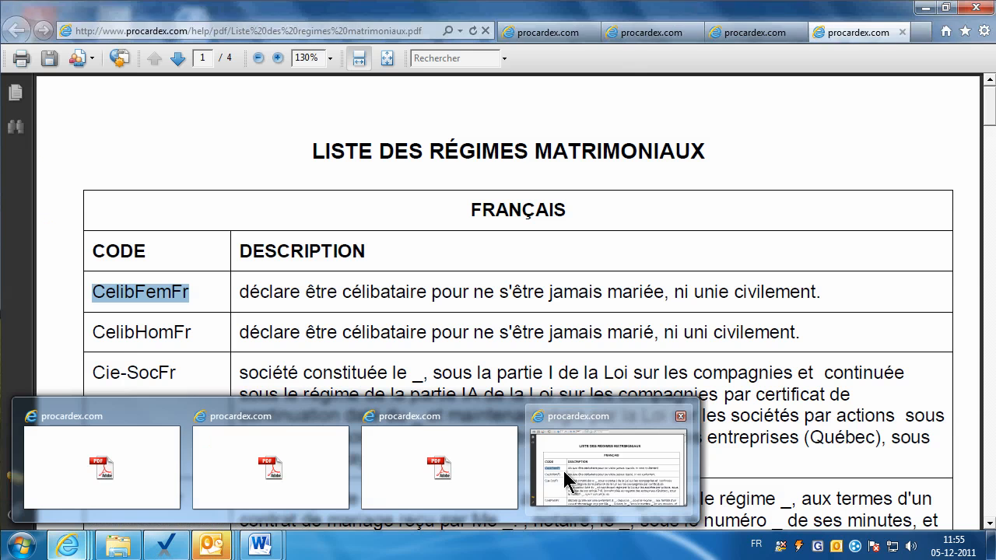
click(561, 467)
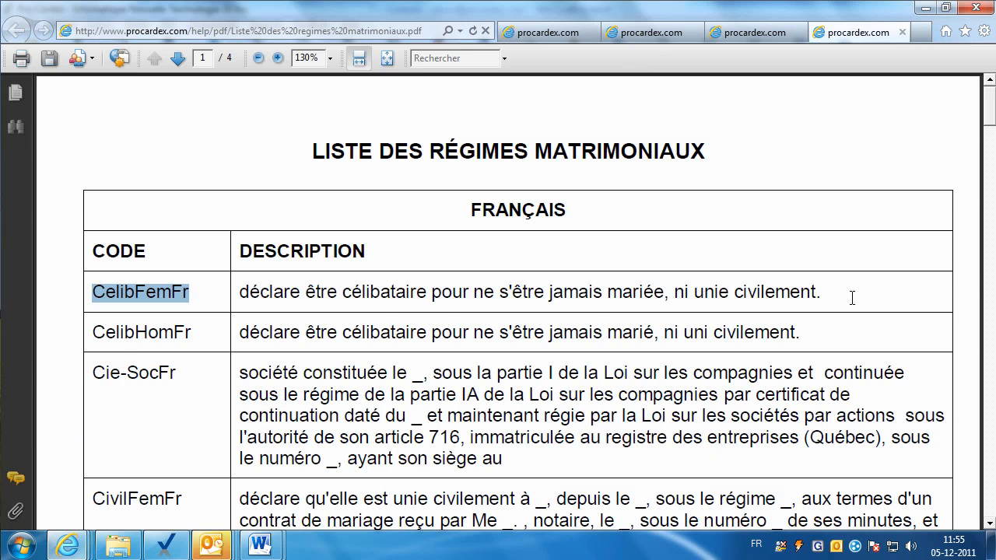
click(816, 297)
drag(833, 293, 245, 294)
right_click(292, 303)
click(319, 309)
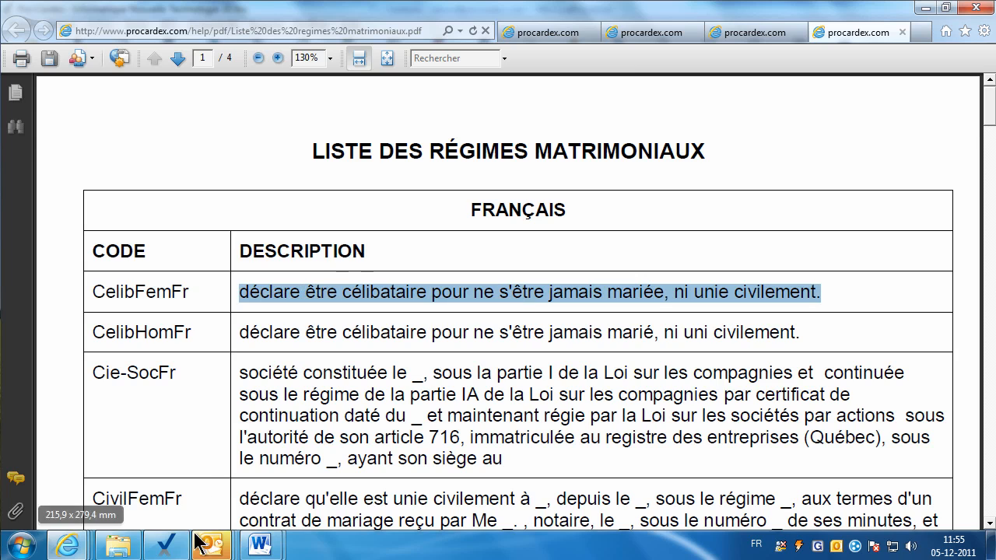
click(166, 548)
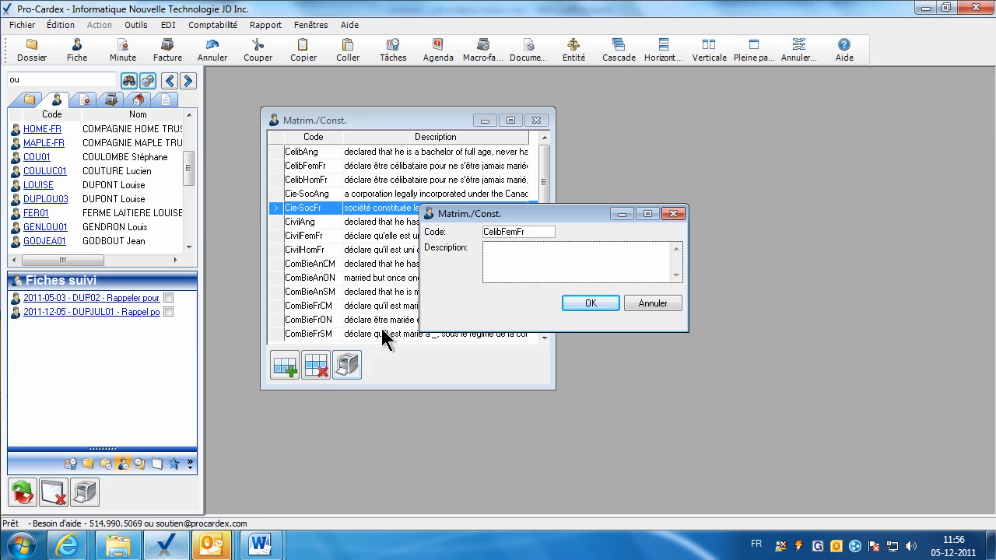
right_click(522, 268)
click(542, 319)
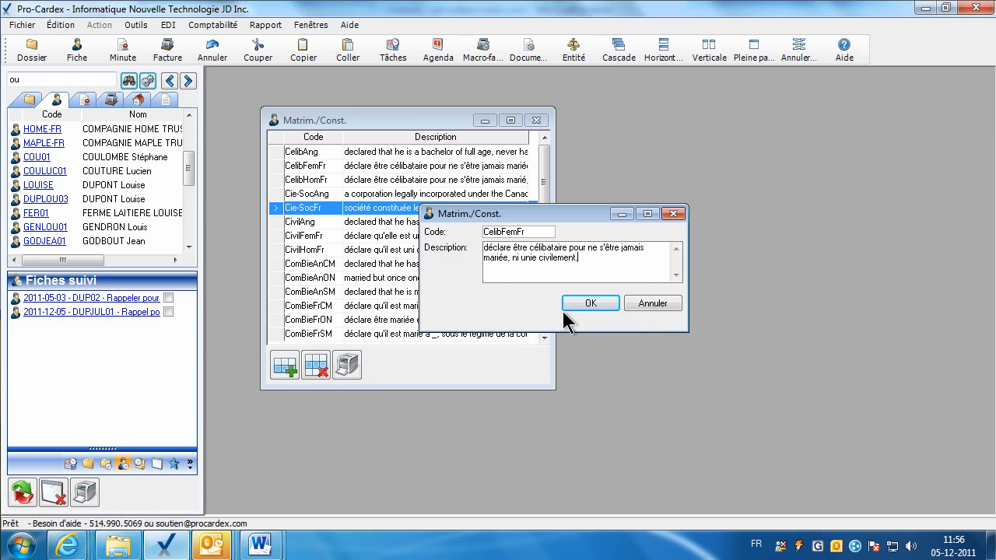
Discard the CelibFemFr entry and close the Matrim./Const. table.
click(644, 303)
click(398, 265)
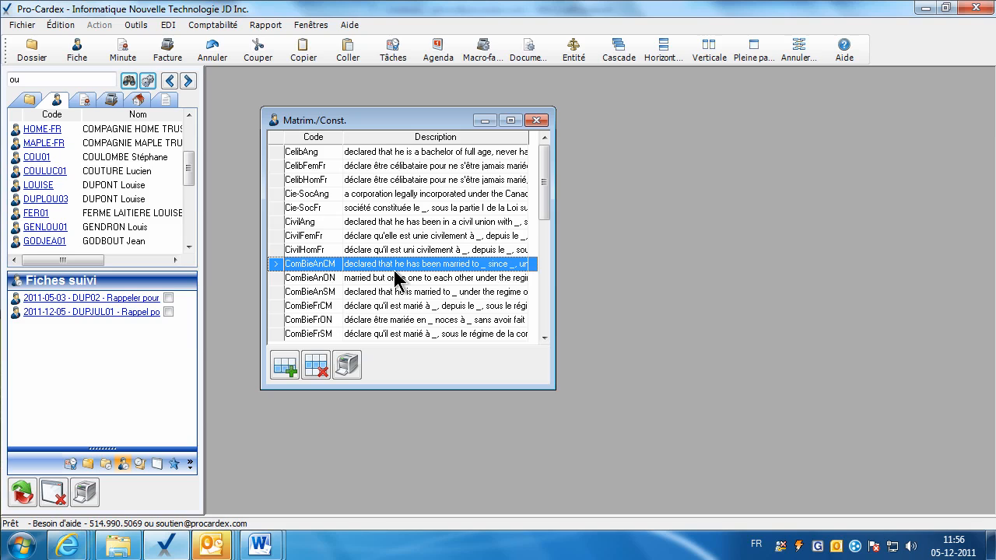
click(536, 119)
click(136, 24)
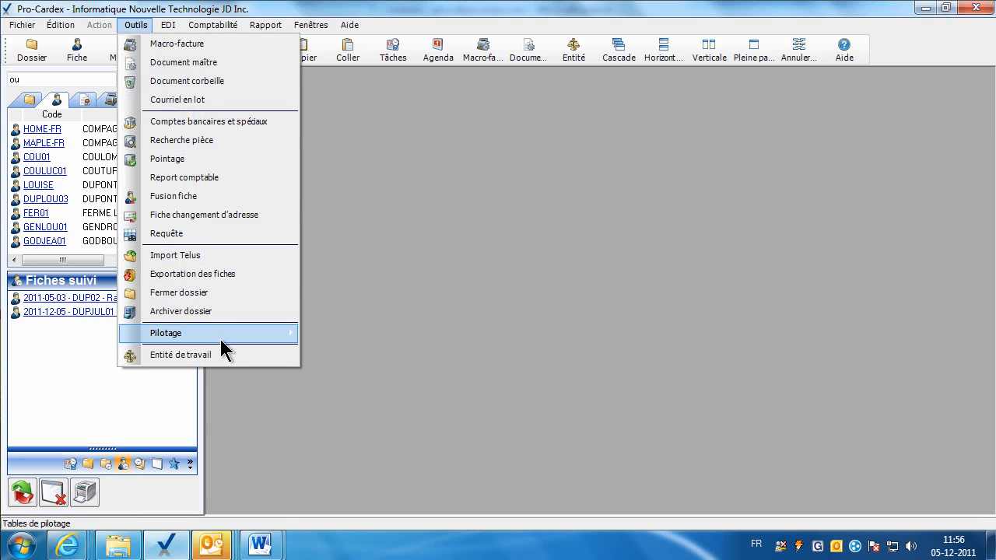
Open the Type fiche Pilotage table and center its window.
mouse_move(273, 339)
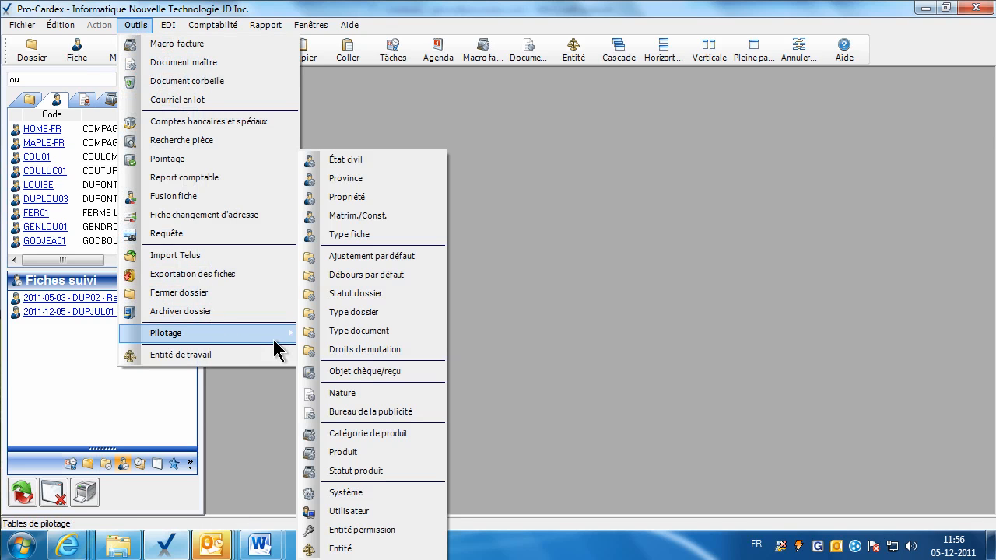
click(378, 234)
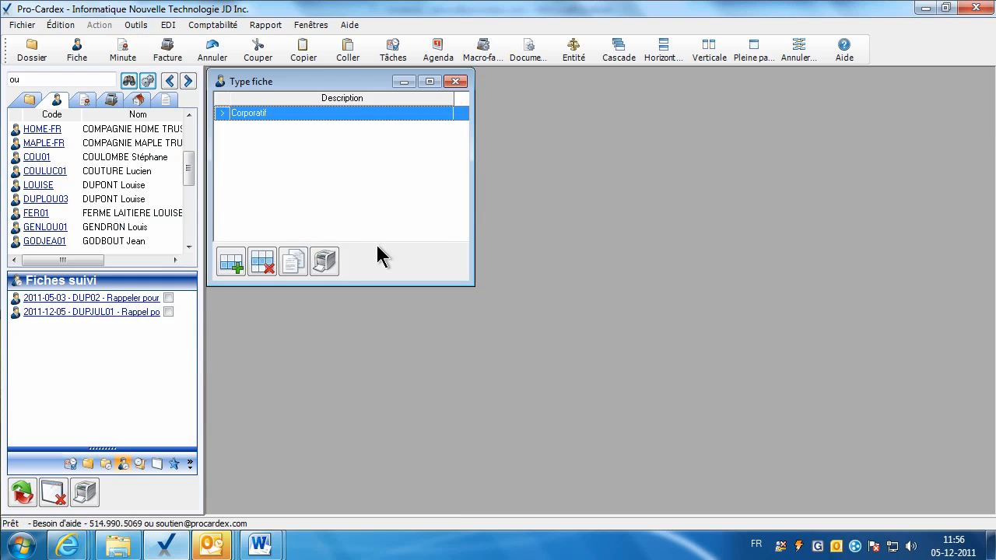
drag(338, 87, 570, 206)
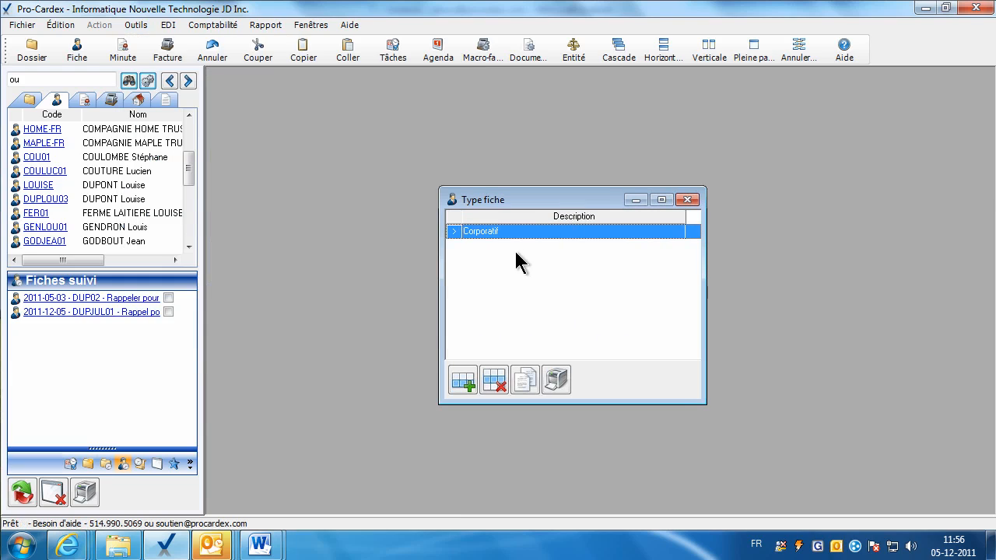
scroll(177, 148, up, 3)
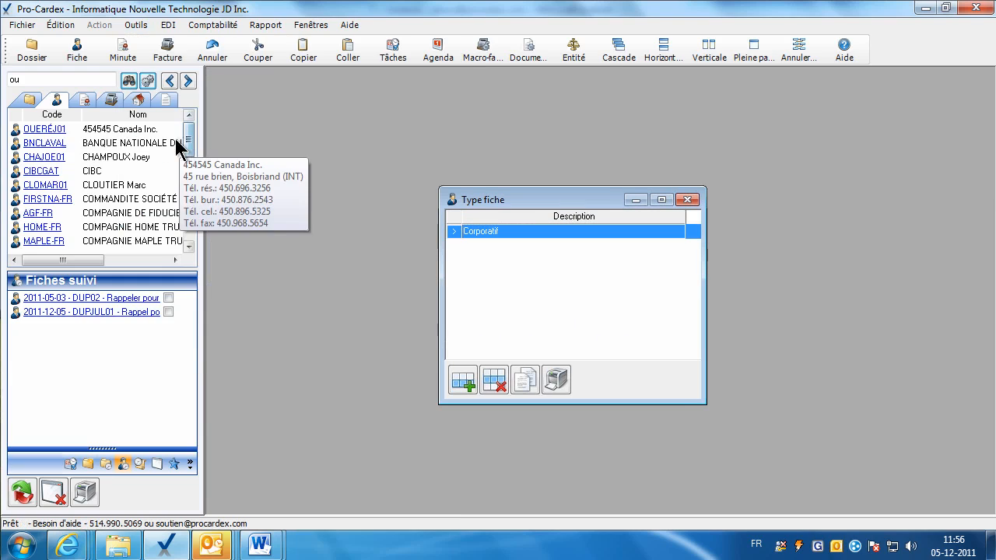
Search joly and check that CONSTRUCTION JOLY INC.'s fiche type is Corporatif.
click(47, 129)
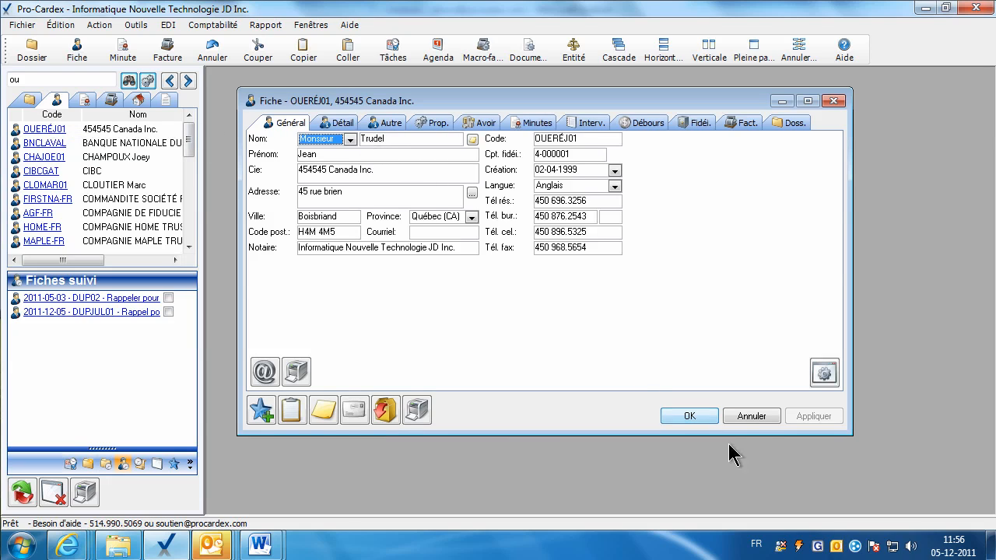
click(747, 416)
click(30, 79)
text(joly)
key(Return)
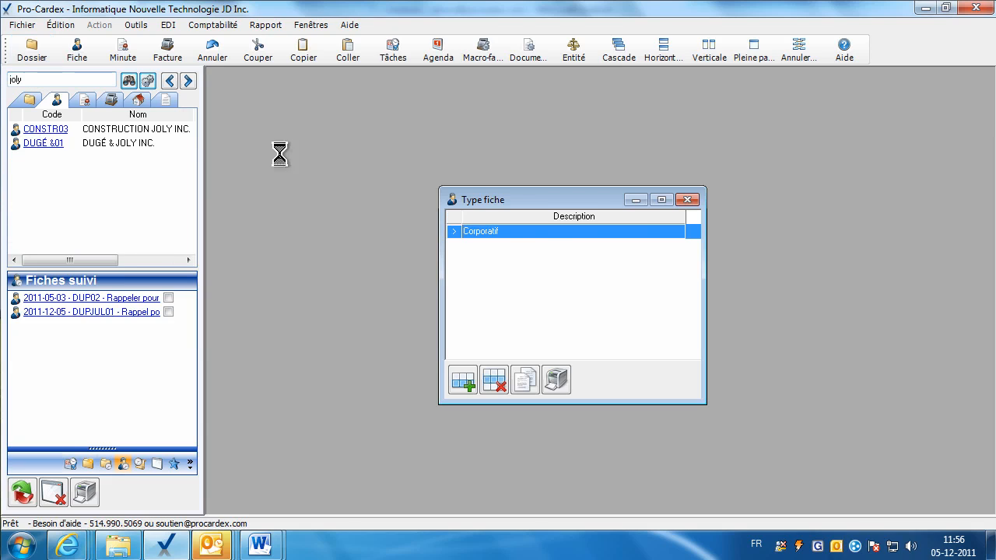
click(76, 130)
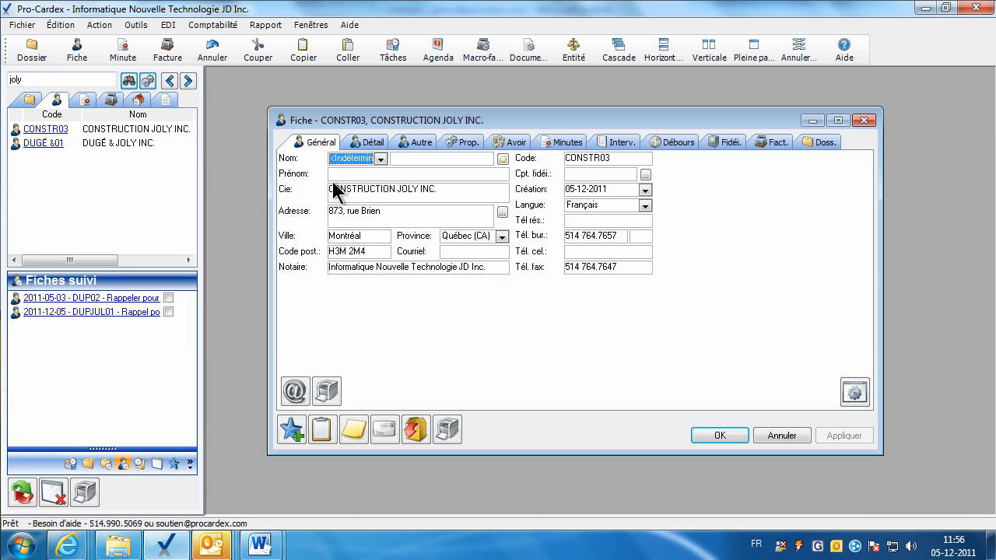
click(459, 142)
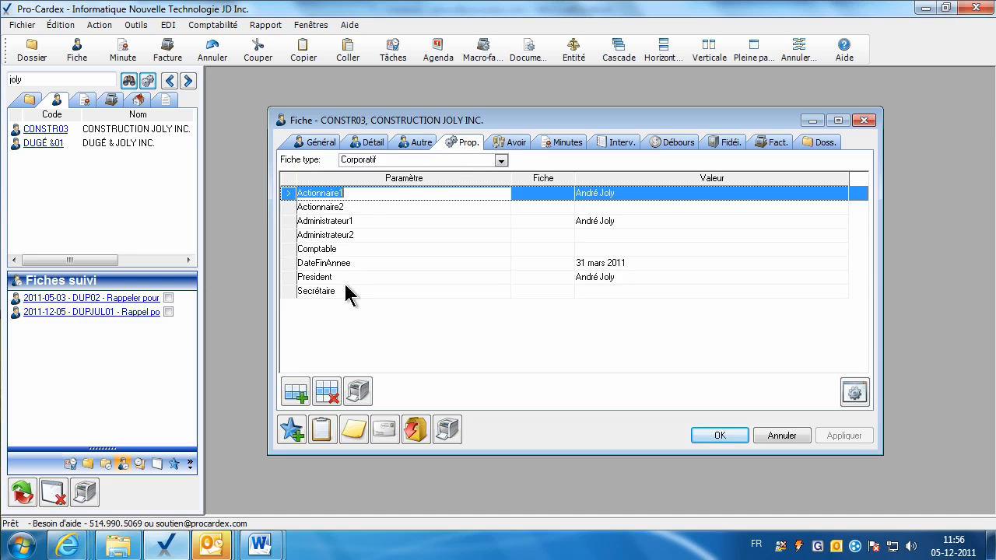
click(500, 161)
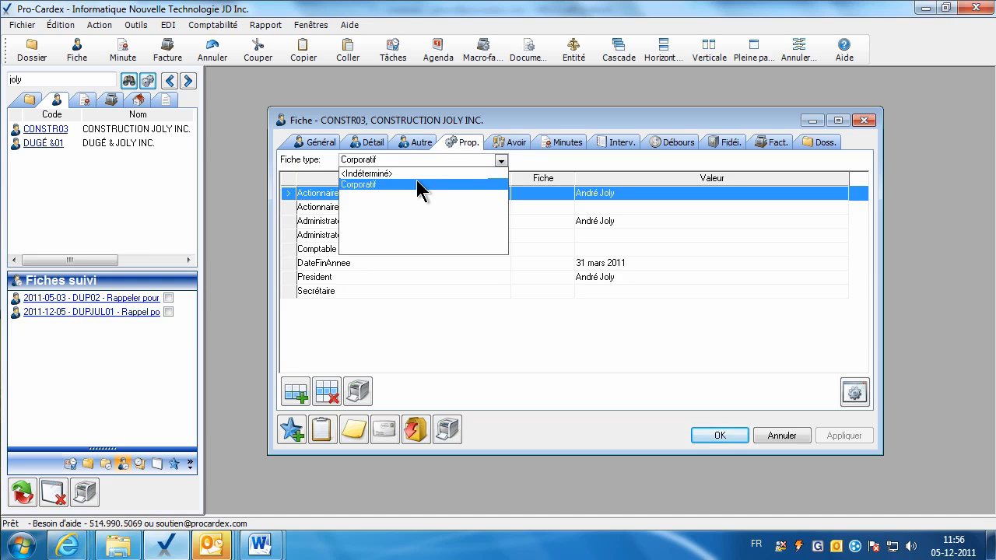
click(422, 183)
click(779, 434)
Review the Corporatif fiche type's parameter list and close it unchanged.
double_click(494, 232)
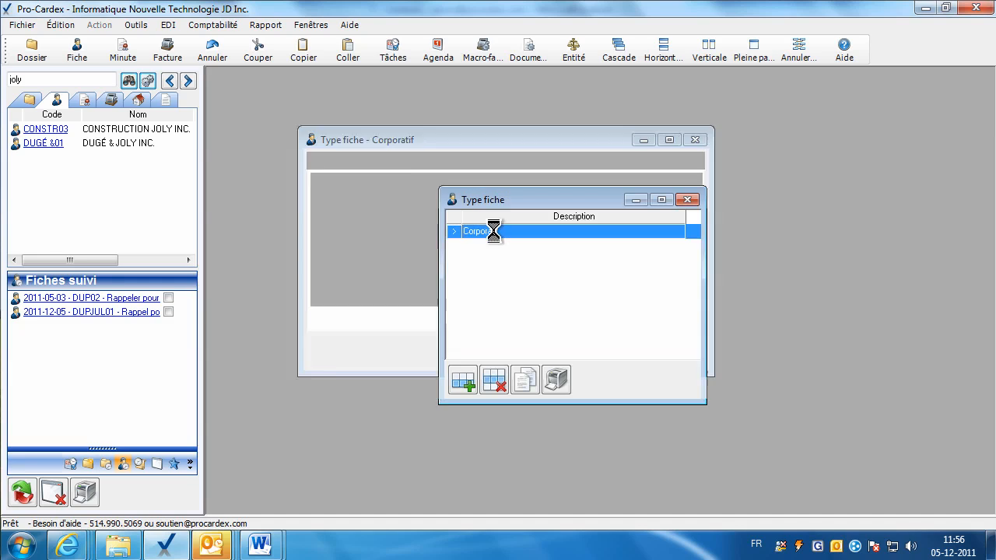
click(396, 161)
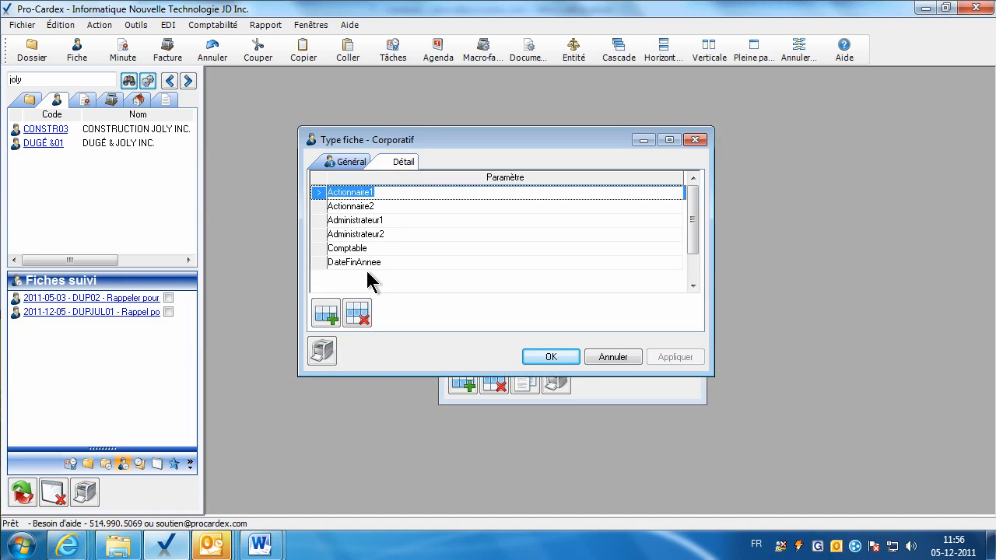
click(326, 315)
click(357, 312)
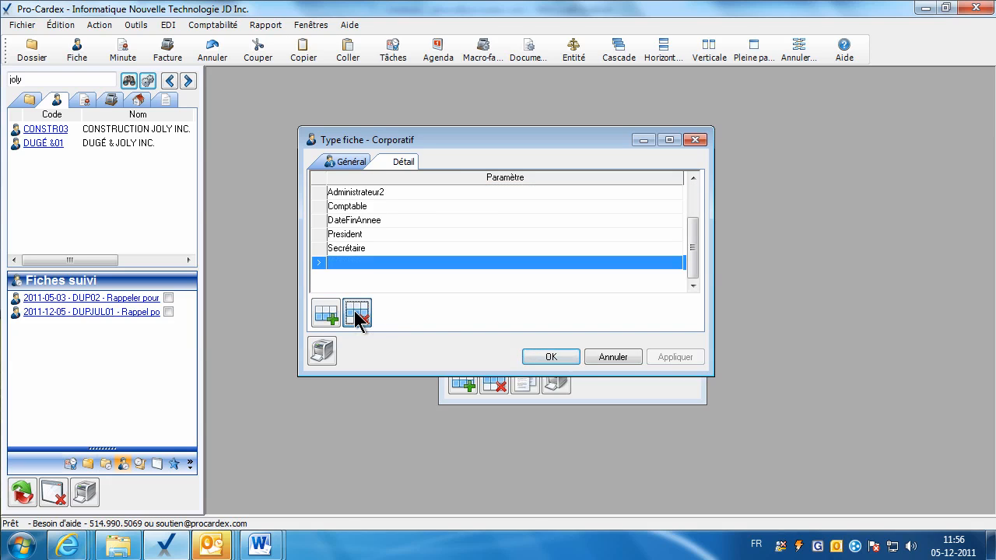
click(546, 357)
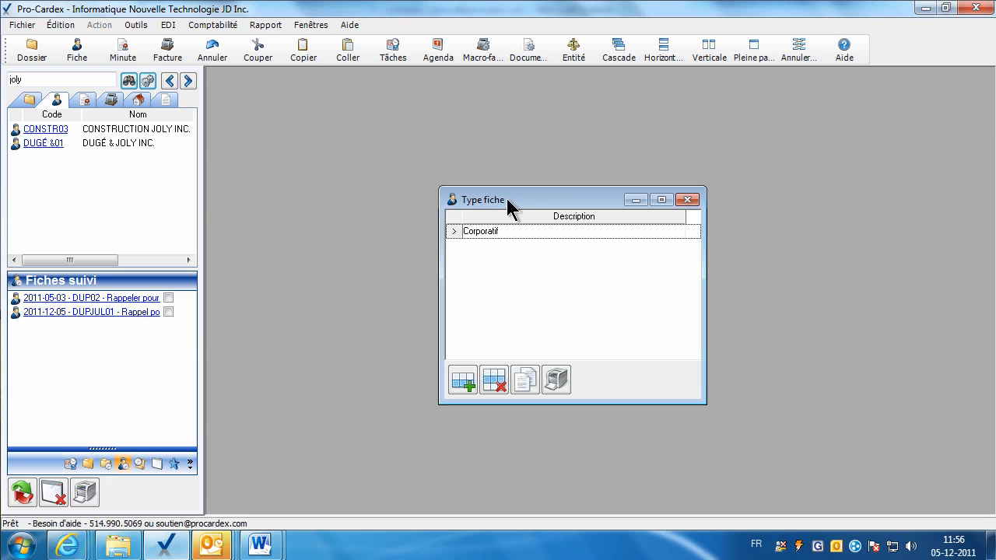
drag(507, 198, 474, 184)
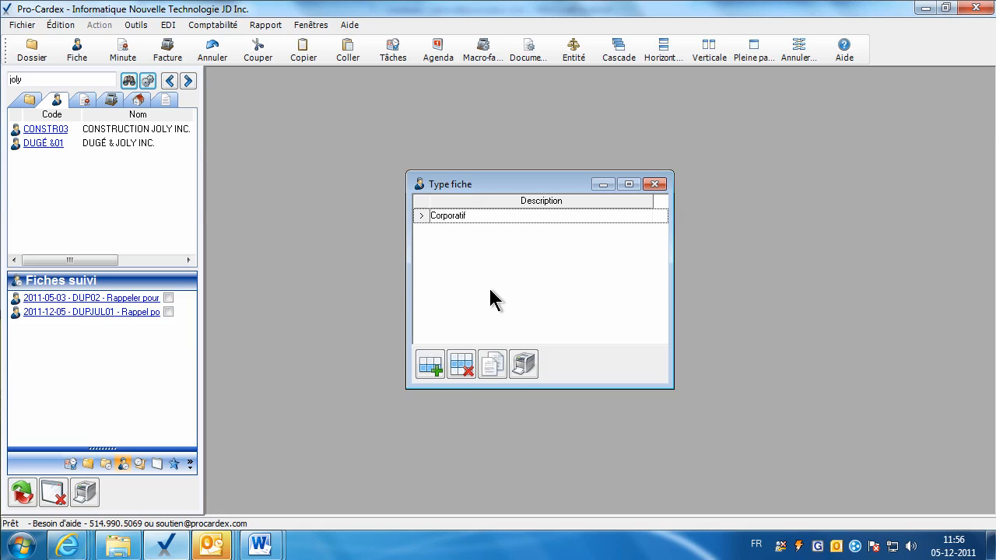
Add fiche type Succession with parameters Heritier1 and Heritier2, then close the Type fiche list.
click(430, 363)
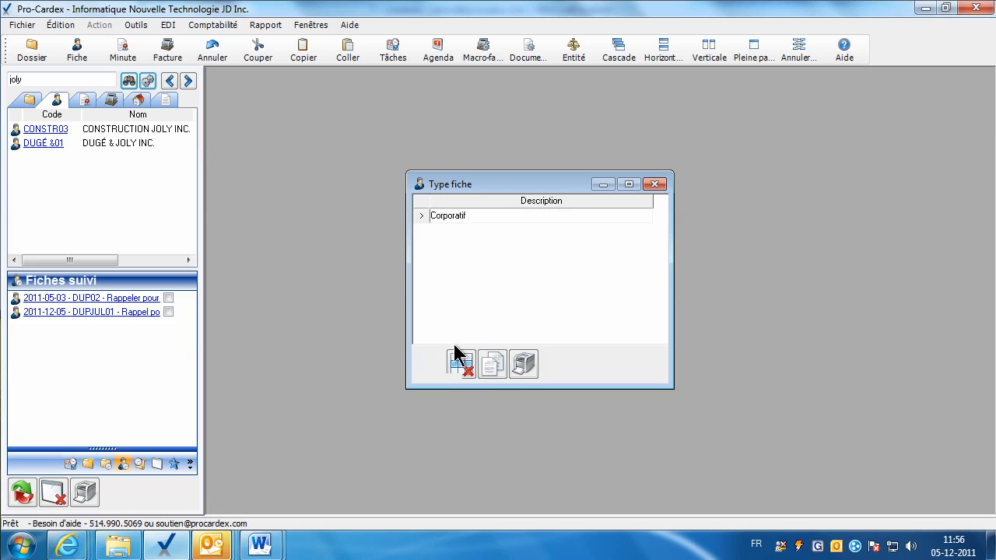
text(Succession)
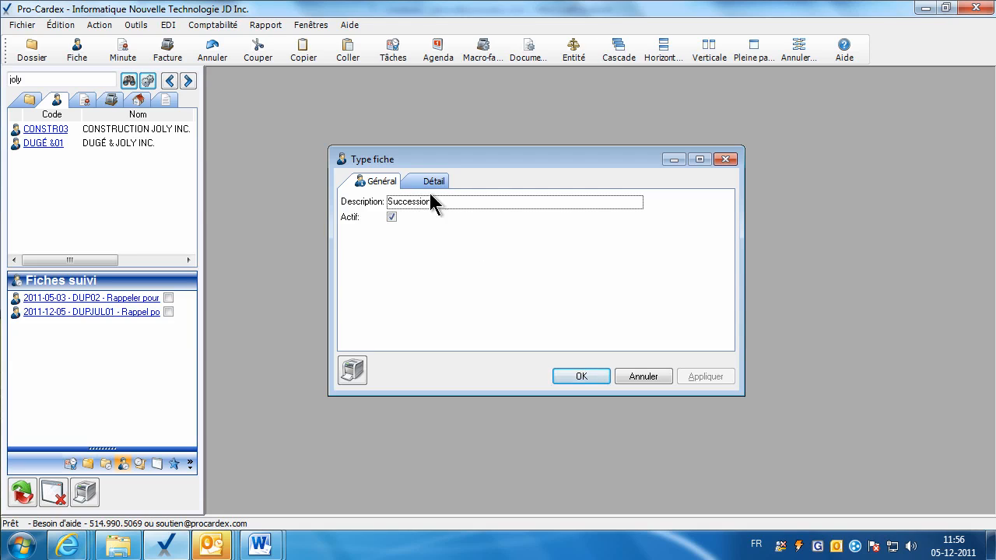
click(424, 180)
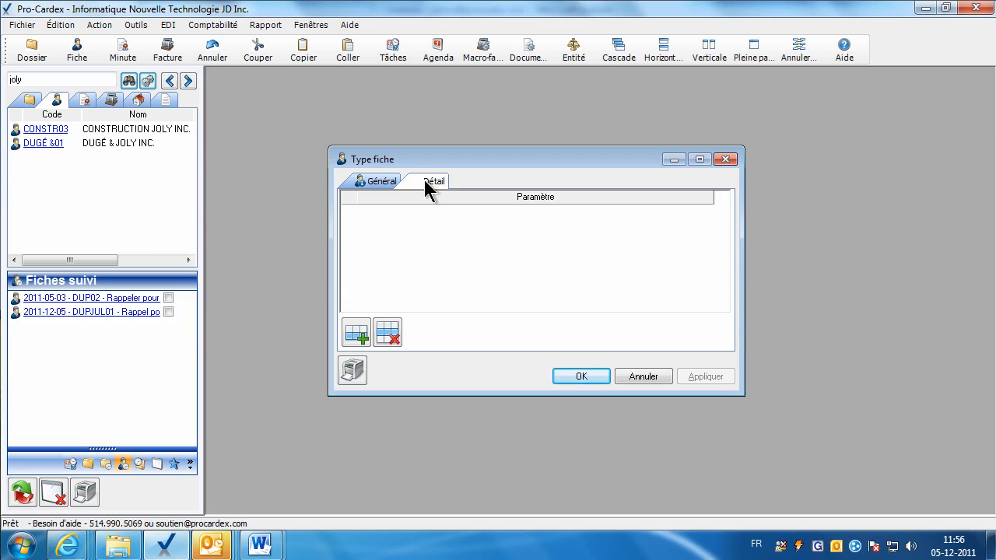
click(355, 336)
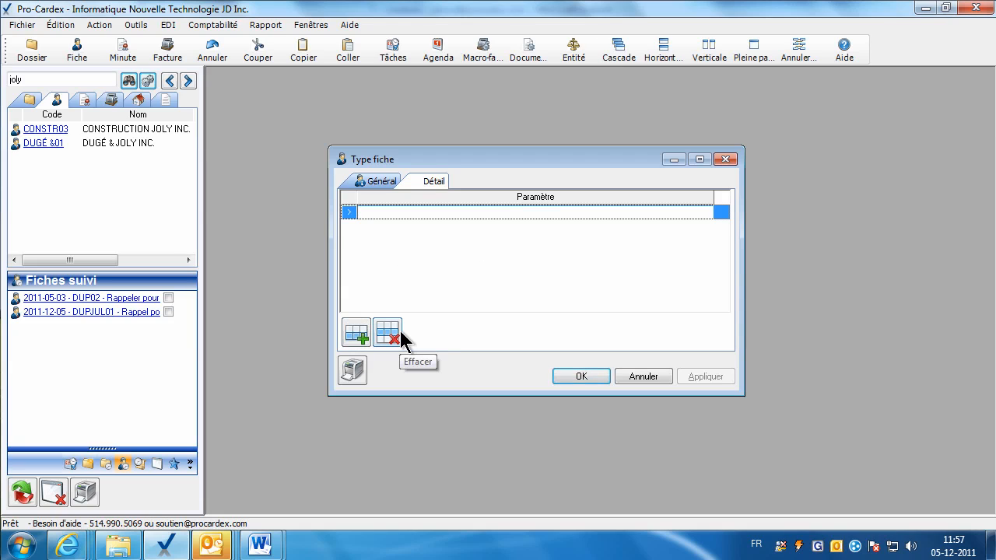
text(itier1)
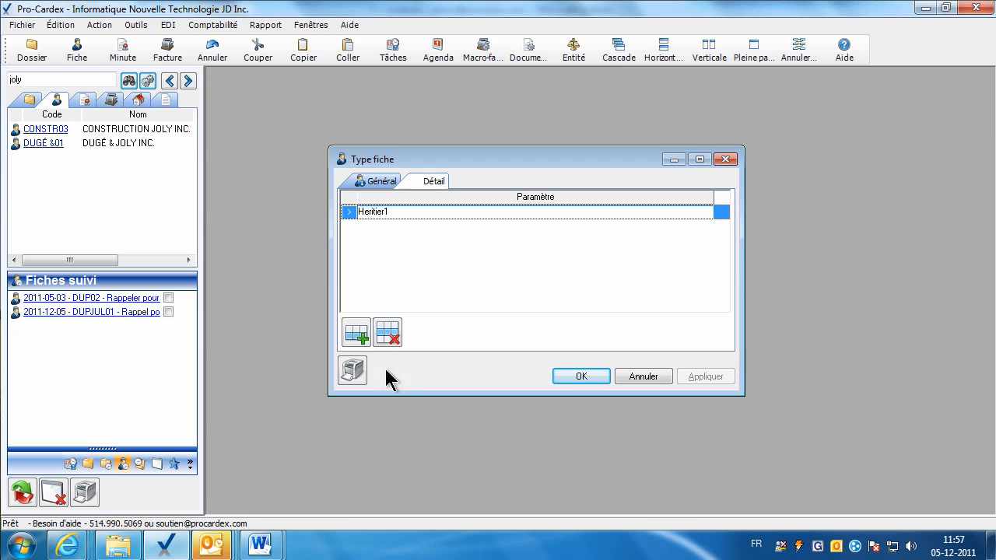
click(362, 338)
text(Heritier2)
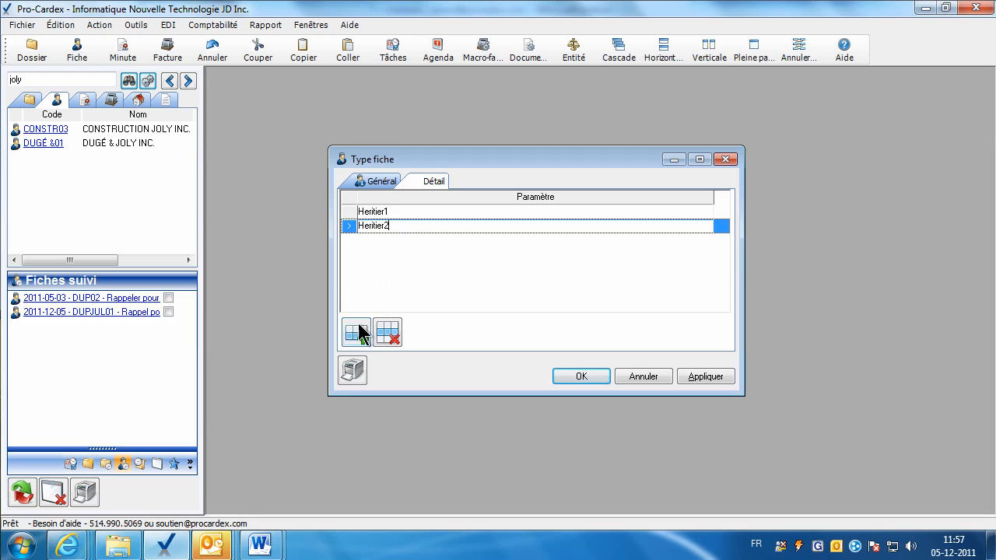
click(566, 376)
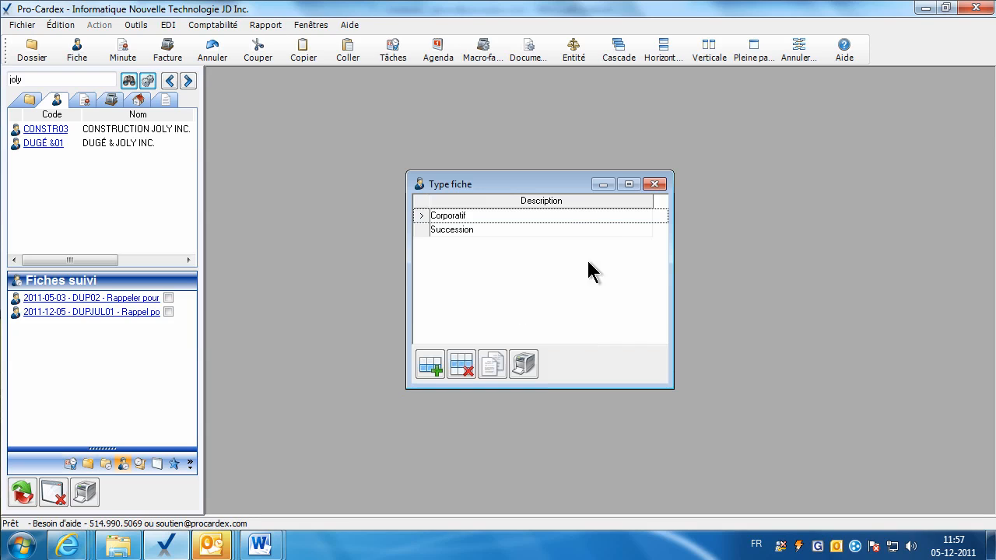
click(654, 195)
Search clients for succes and open the SUCCES05 fiche.
double_click(50, 78)
key(BackSpace)
text(succes)
key(Return)
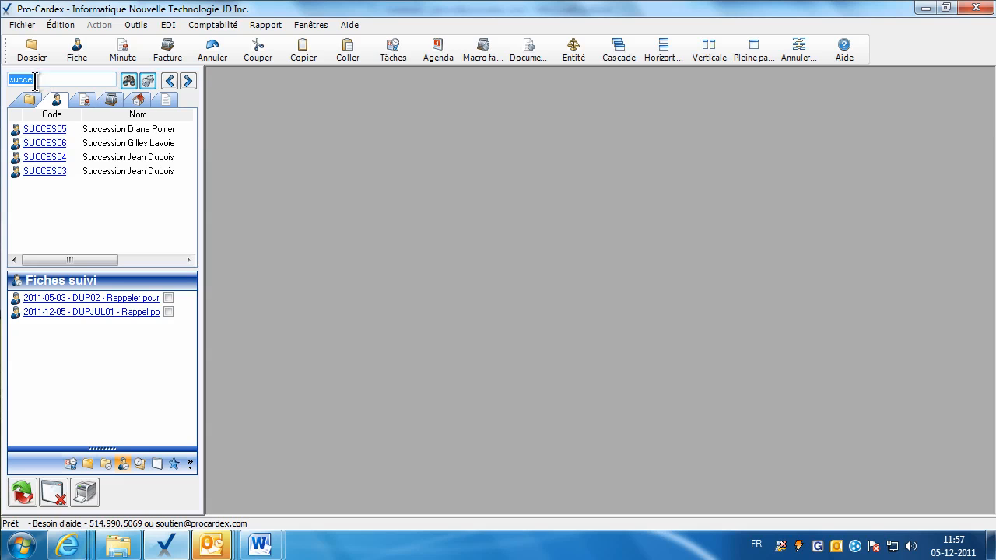
click(46, 129)
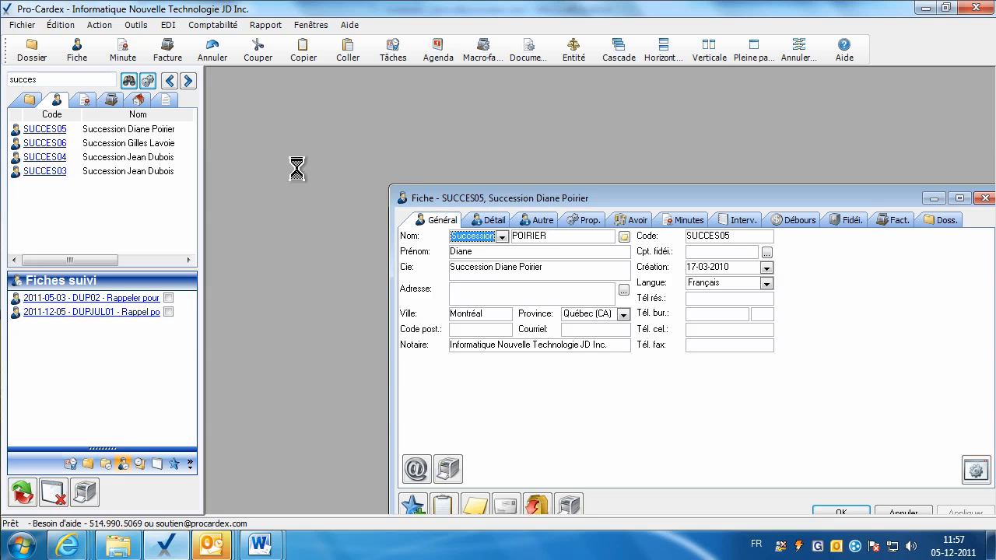
drag(438, 196, 317, 128)
Set SUCCES05's fiche type to Succession, inspect the Heritier1/Heritier2 cells, and close unsaved.
click(468, 153)
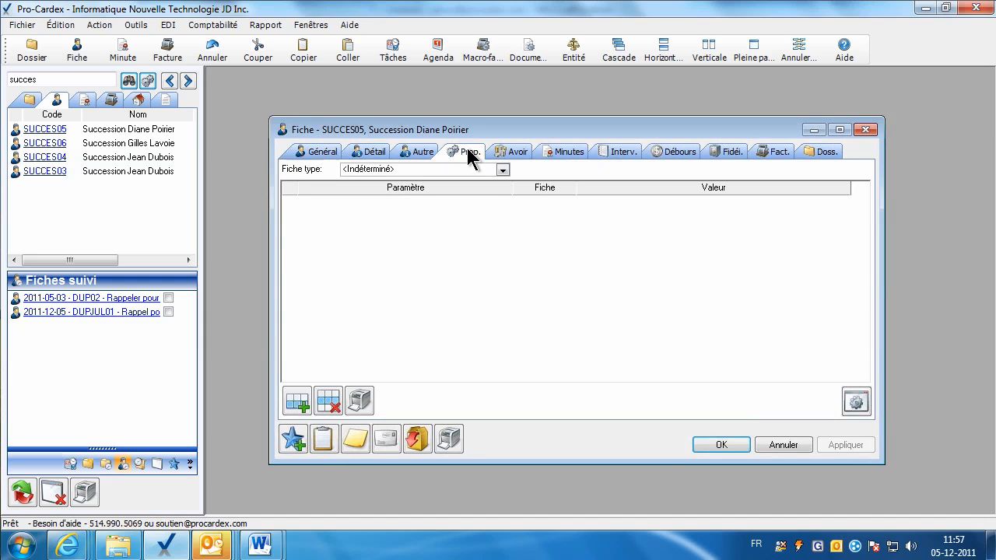
click(503, 172)
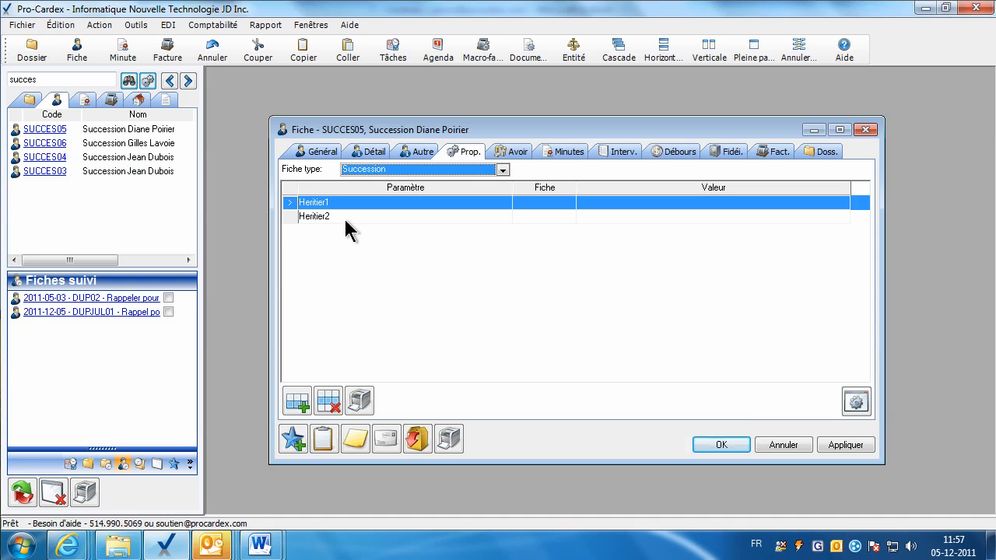
click(595, 215)
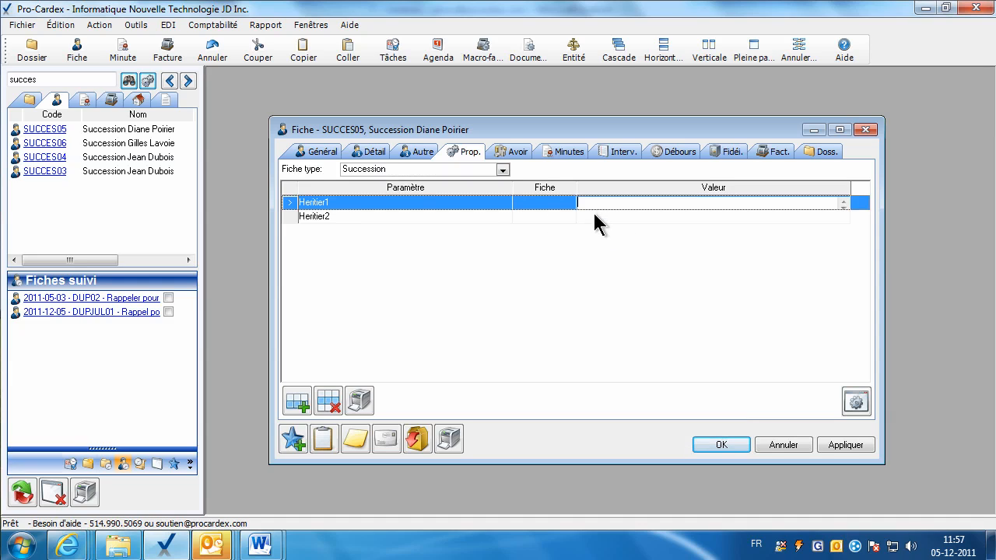
click(529, 214)
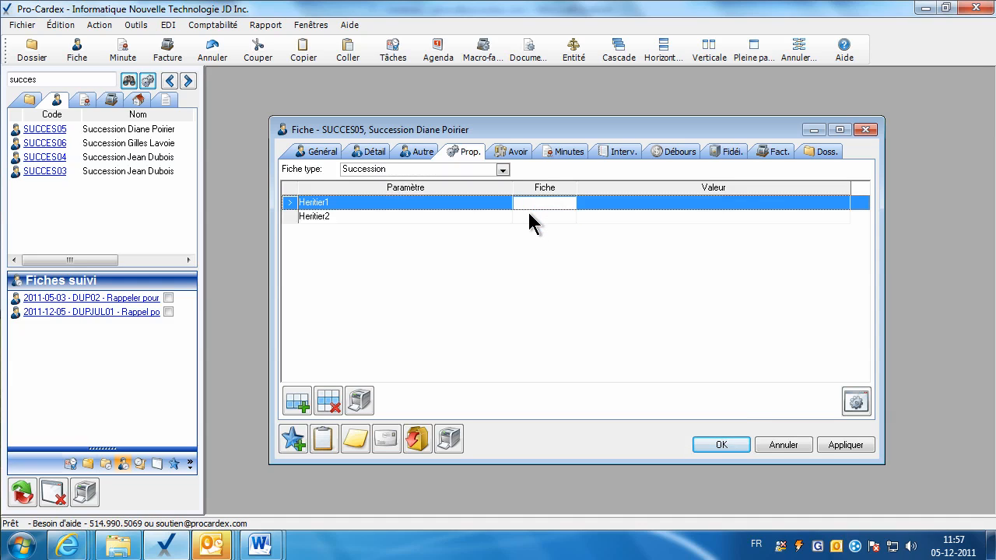
click(775, 446)
Open the system parameters from Outils > Pilotage > Système and shift the window up slightly.
click(136, 24)
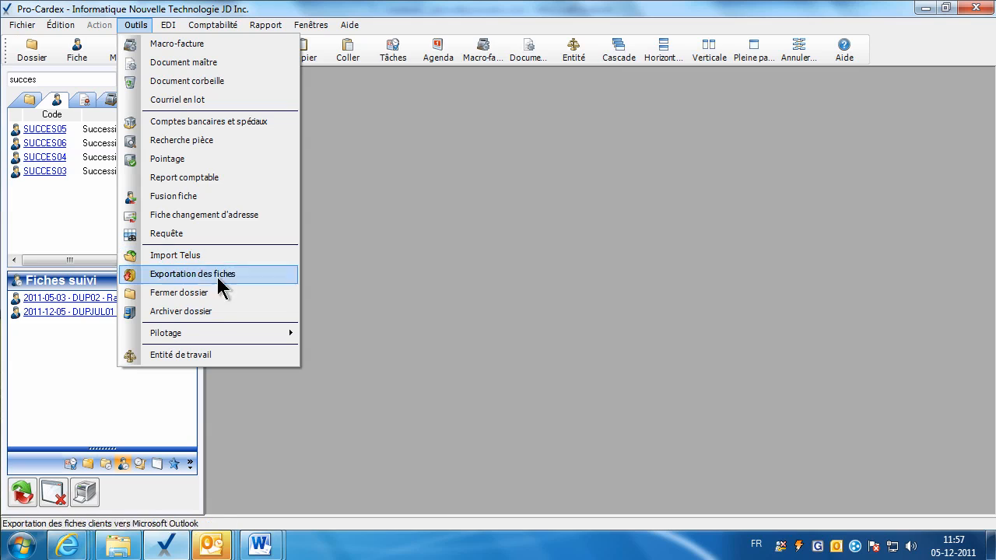
mouse_move(241, 334)
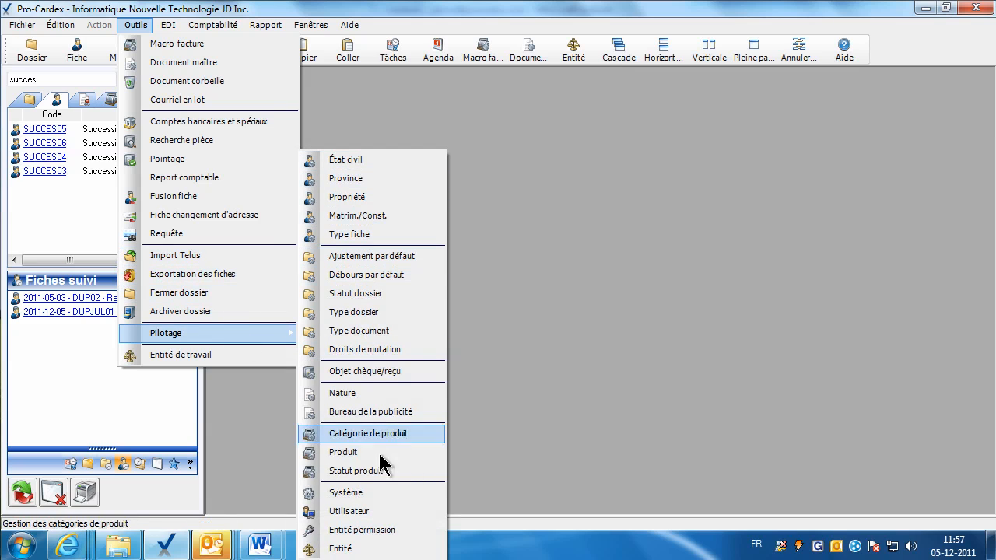
click(378, 494)
drag(419, 48, 420, 28)
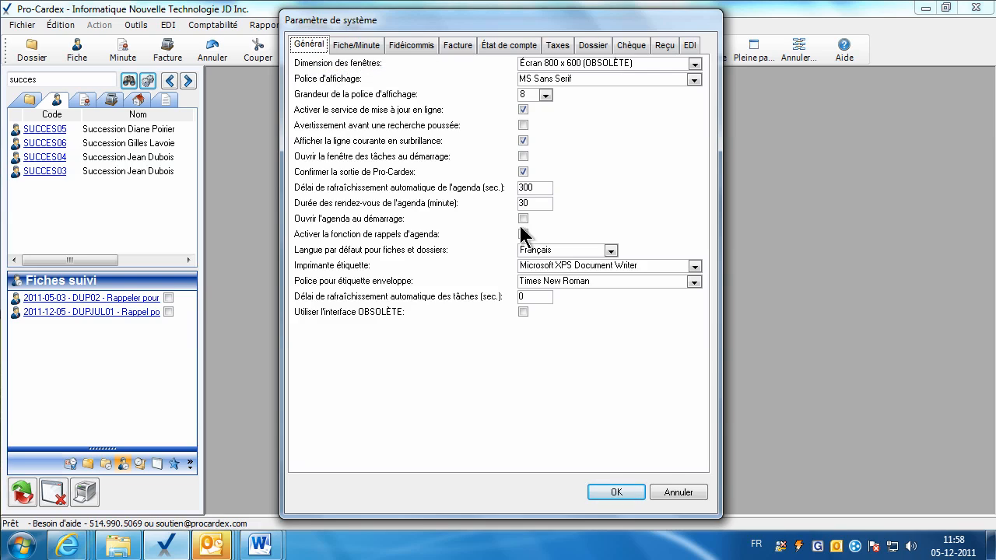
Review the Général options, keeping Français as language and Microsoft XPS Document Writer as label printer.
click(611, 250)
click(600, 265)
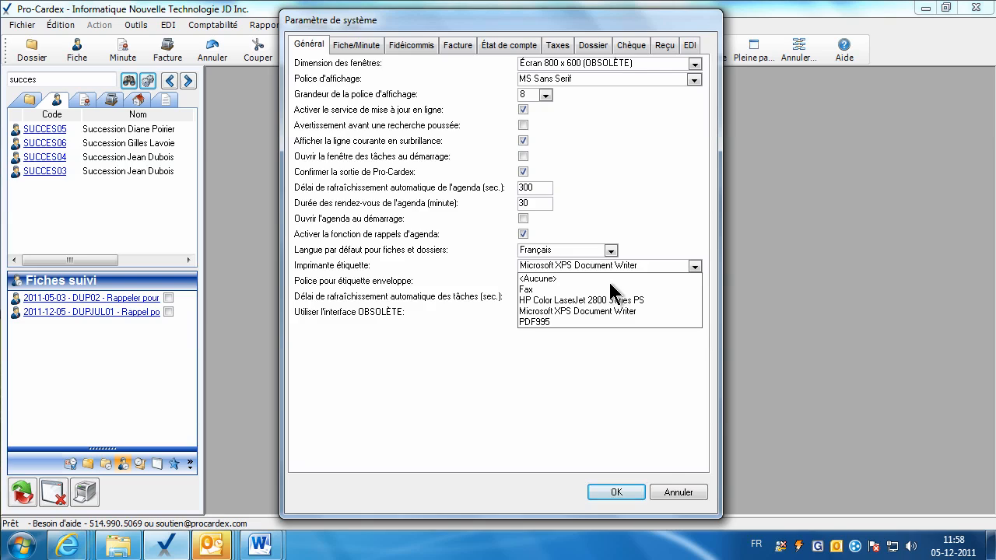
click(684, 267)
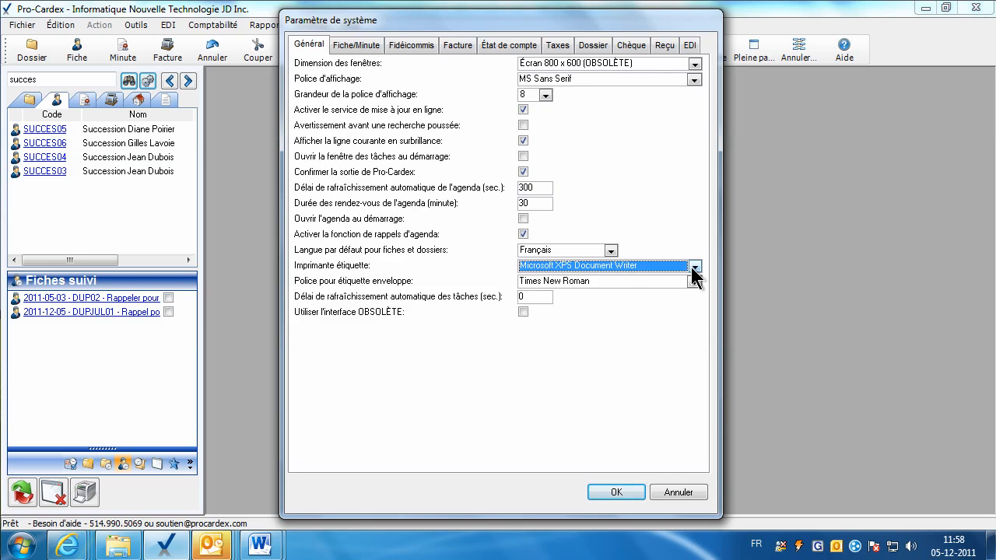
click(695, 268)
click(617, 267)
On Fiche/Minute, keep Célibataire as civil status and check Montréal as default city and birthplace.
click(354, 45)
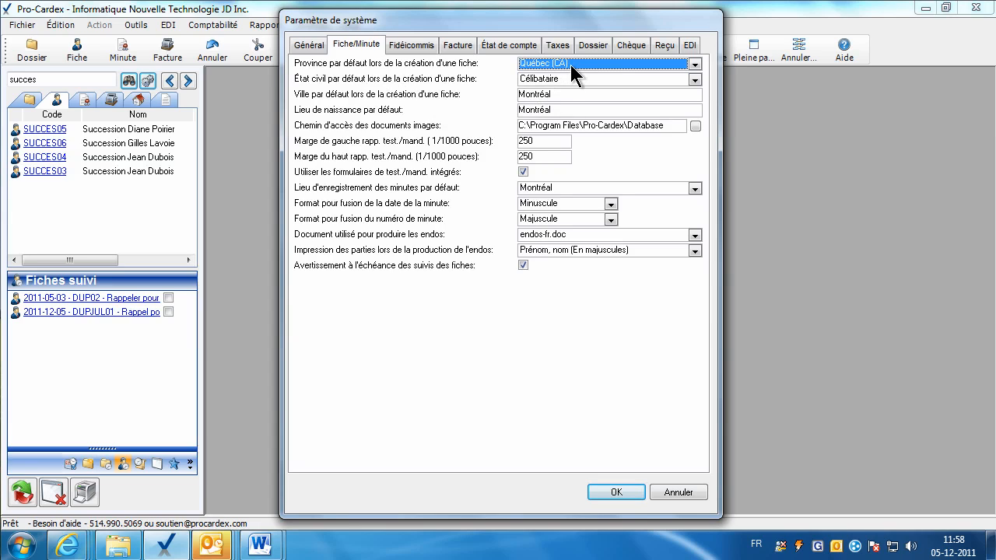
click(550, 78)
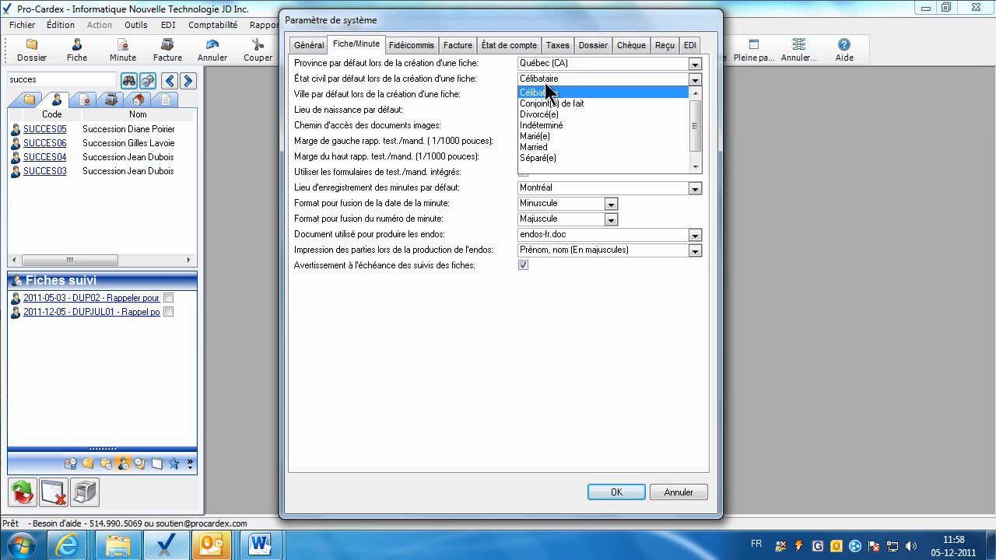
click(535, 91)
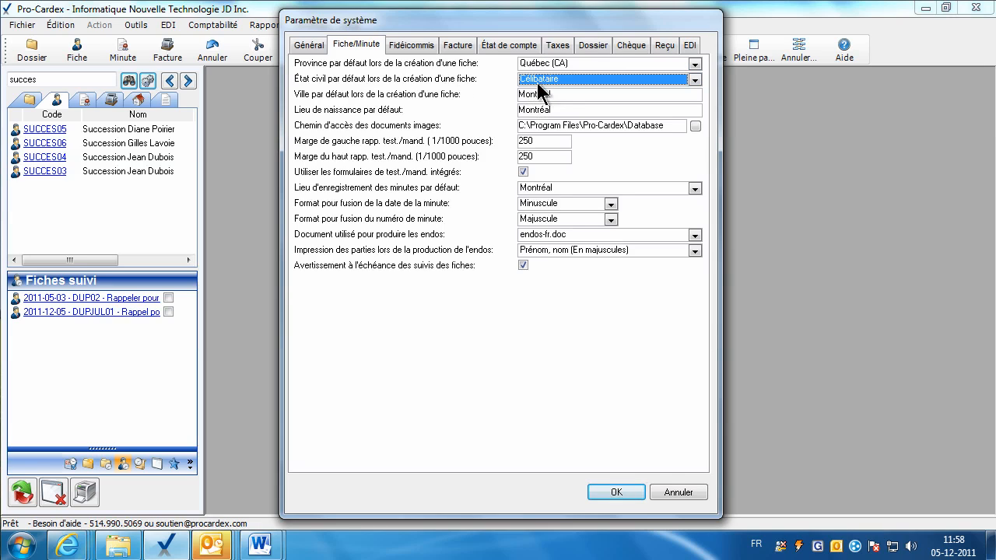
double_click(538, 94)
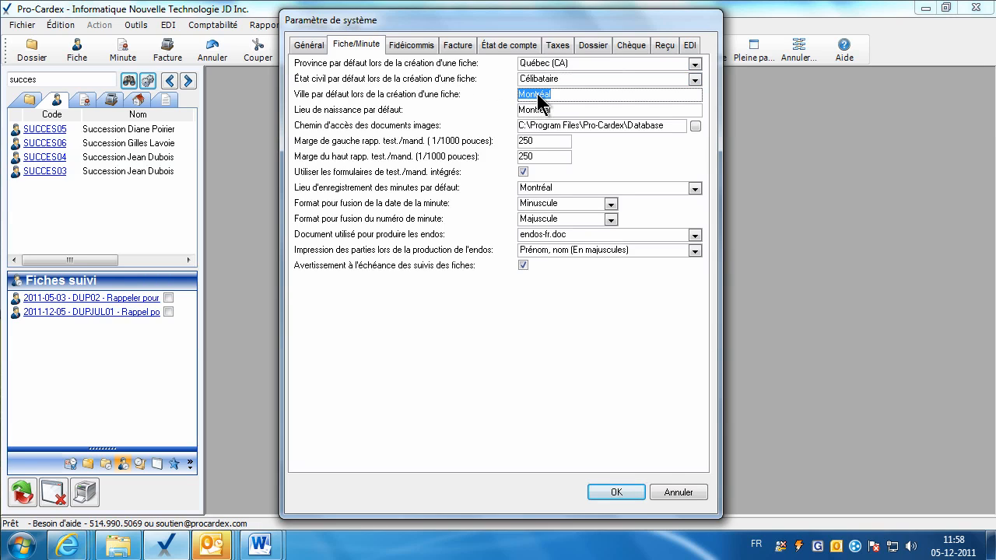
double_click(533, 111)
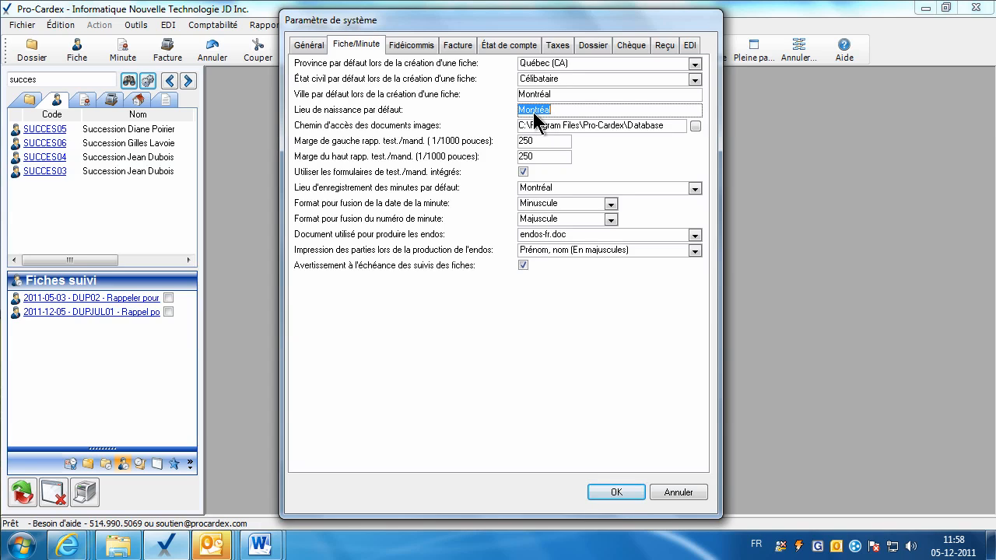
Leave the images path at C:\Program Files\Pro-Cardex\Database, toggle the follow-up deadline warning, and confirm with OK.
click(695, 126)
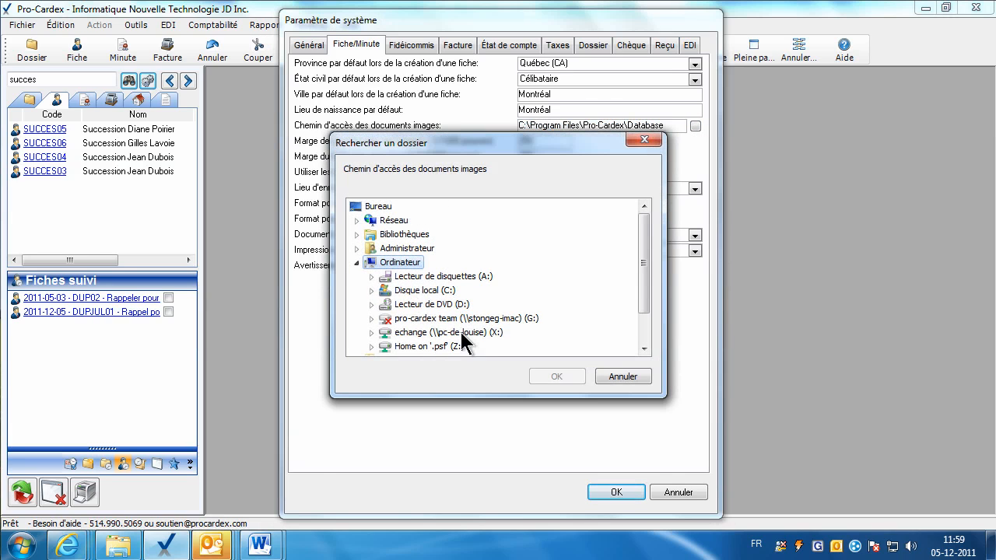
click(619, 378)
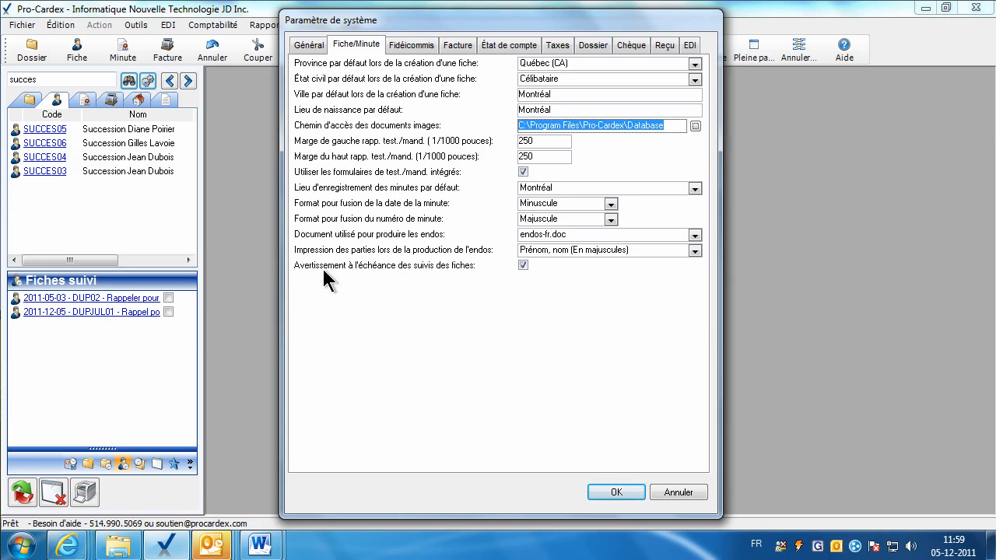
click(523, 267)
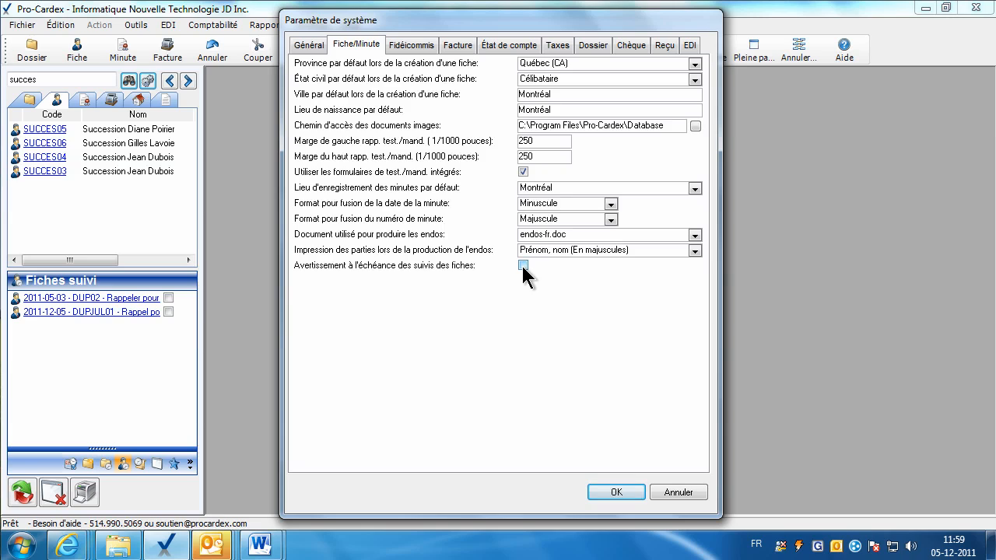
click(615, 495)
Search for the client by surname and open the matching client's fiche.
double_click(47, 81)
text(sirois)
key(Return)
click(56, 162)
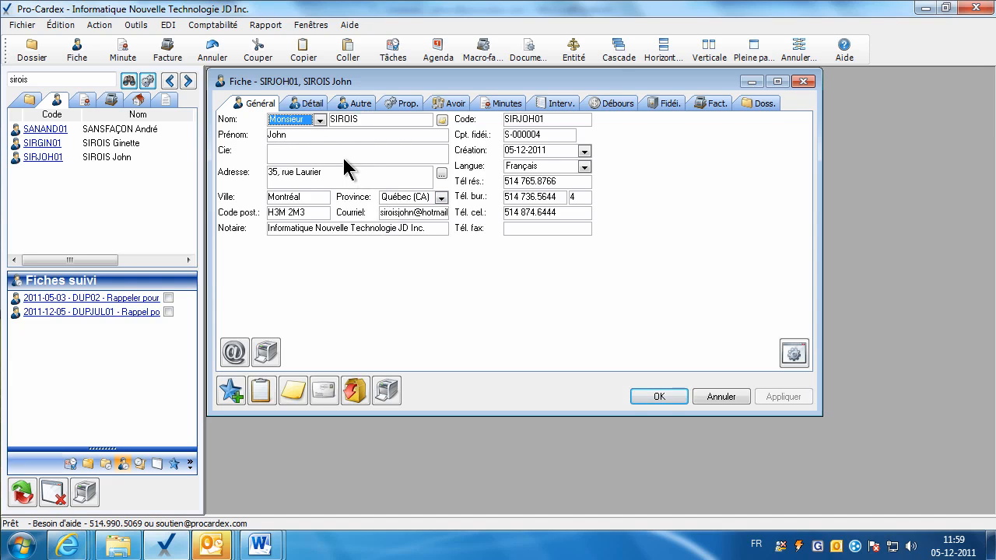
View the address change form, cancel it unchanged, and show the client's Détail information.
click(352, 180)
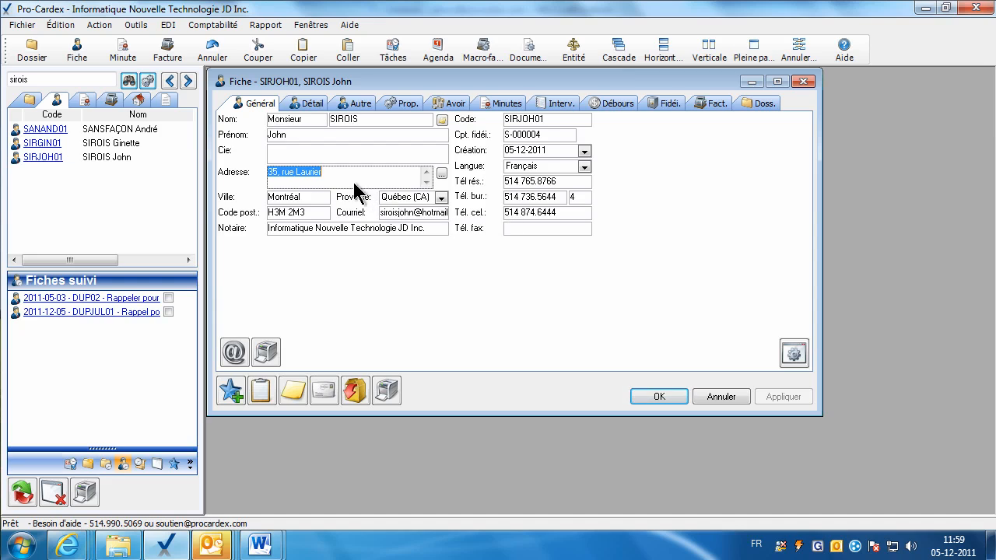
click(442, 175)
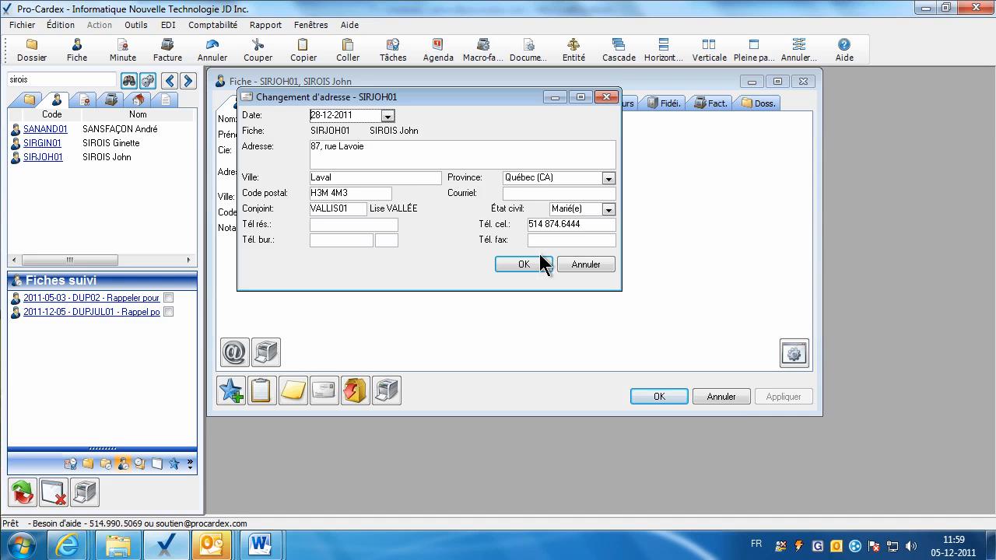
click(580, 265)
click(396, 215)
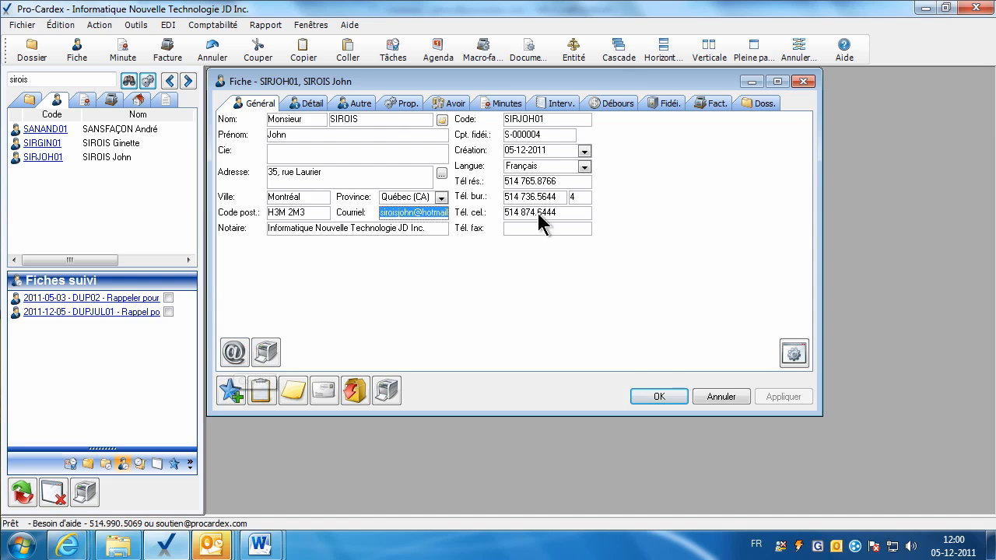
click(308, 104)
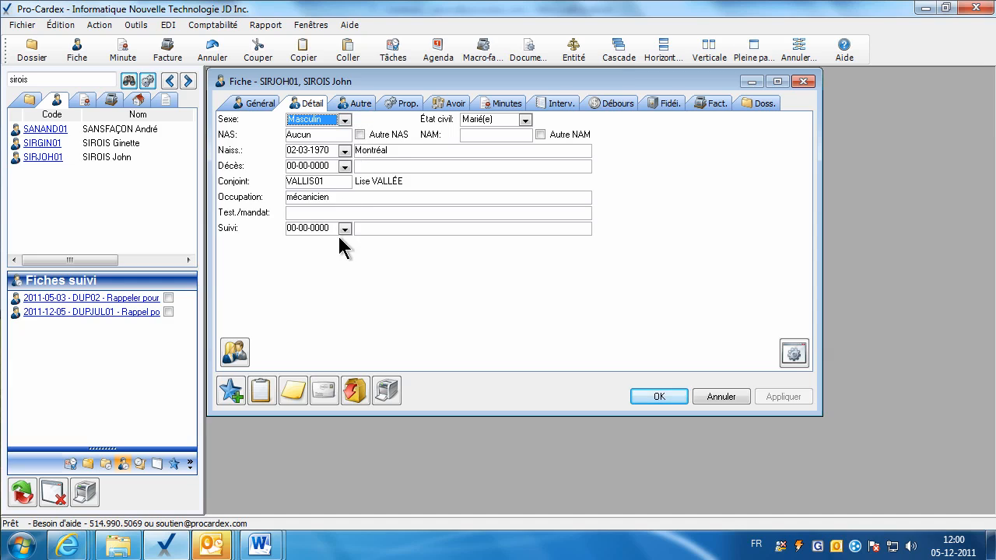
Browse the Autre page's keyword field and the Prop. page's fiche type list without changing anything.
click(361, 104)
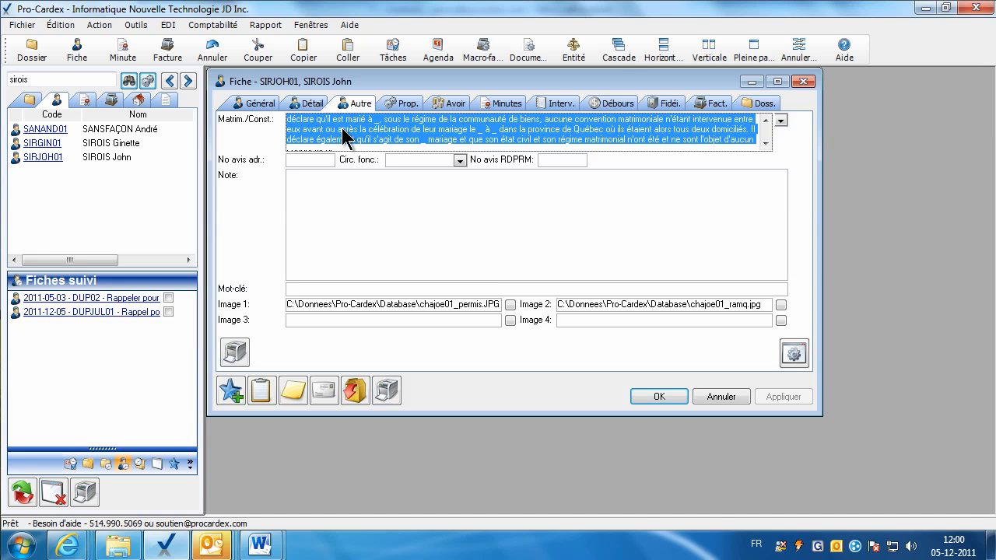
click(382, 130)
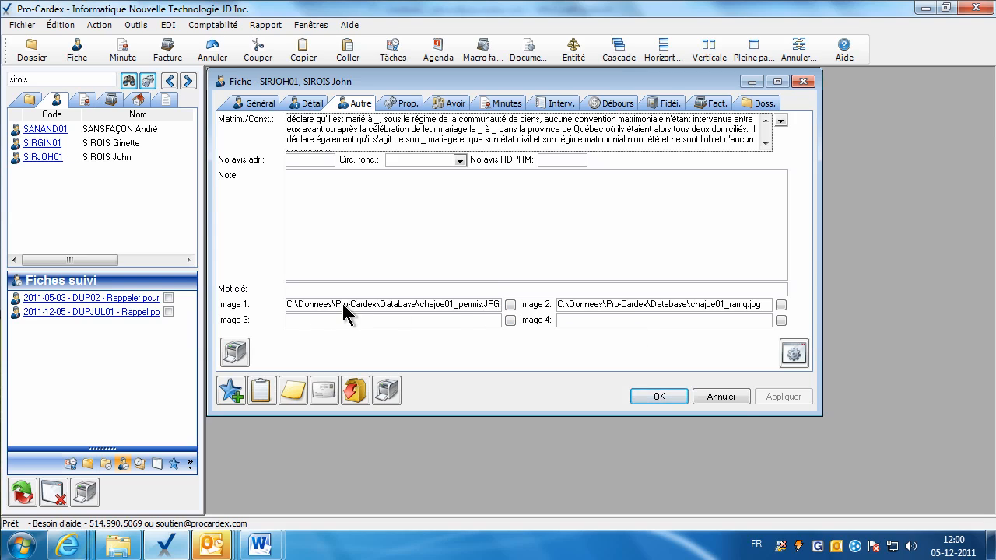
click(298, 287)
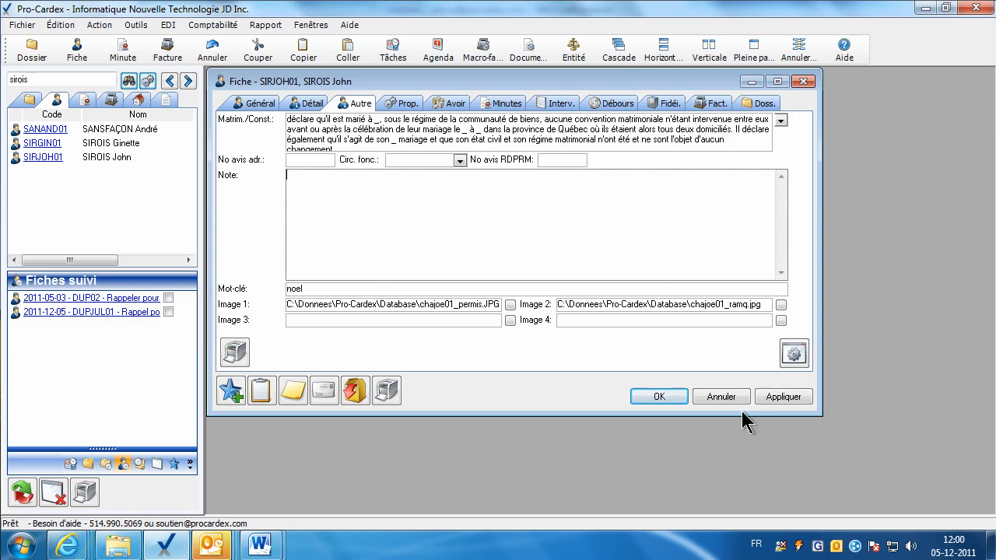
click(402, 103)
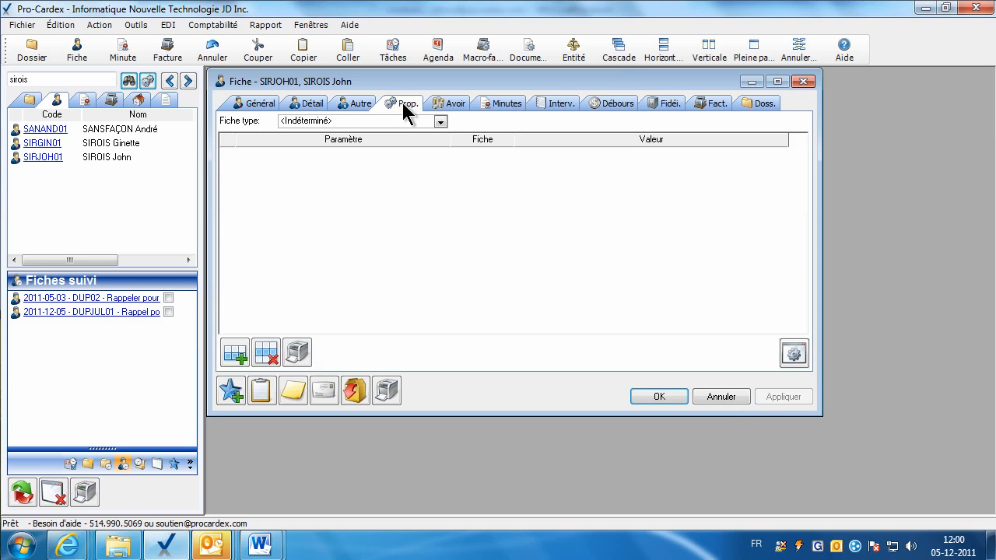
click(440, 122)
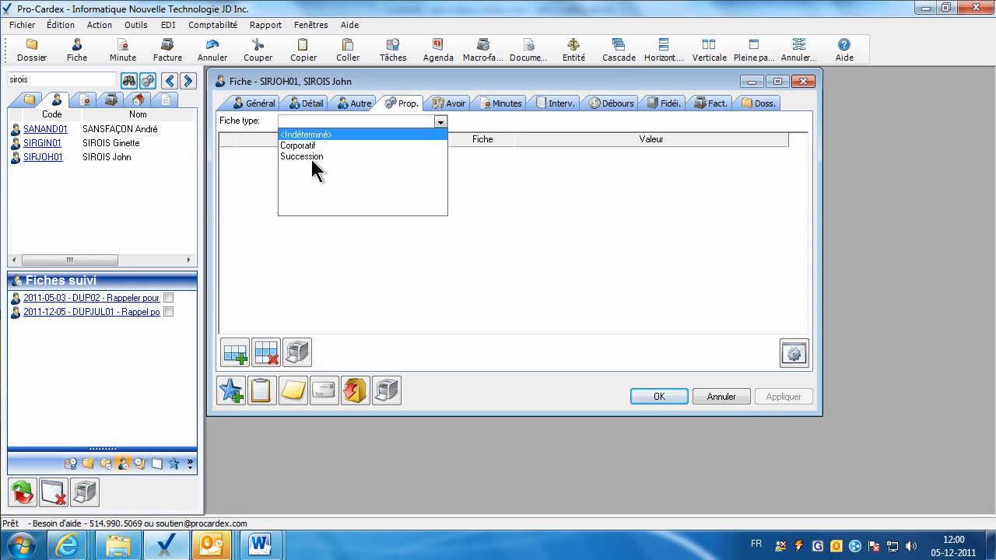
click(427, 122)
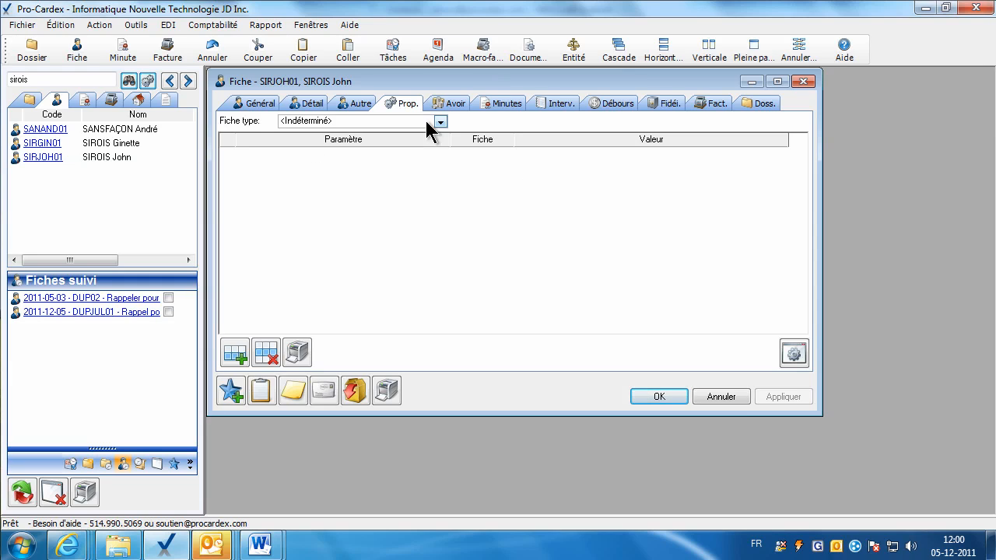
View Avoir, add and delete a 05-12-2011 intervention, then show the empty Débours table.
click(451, 103)
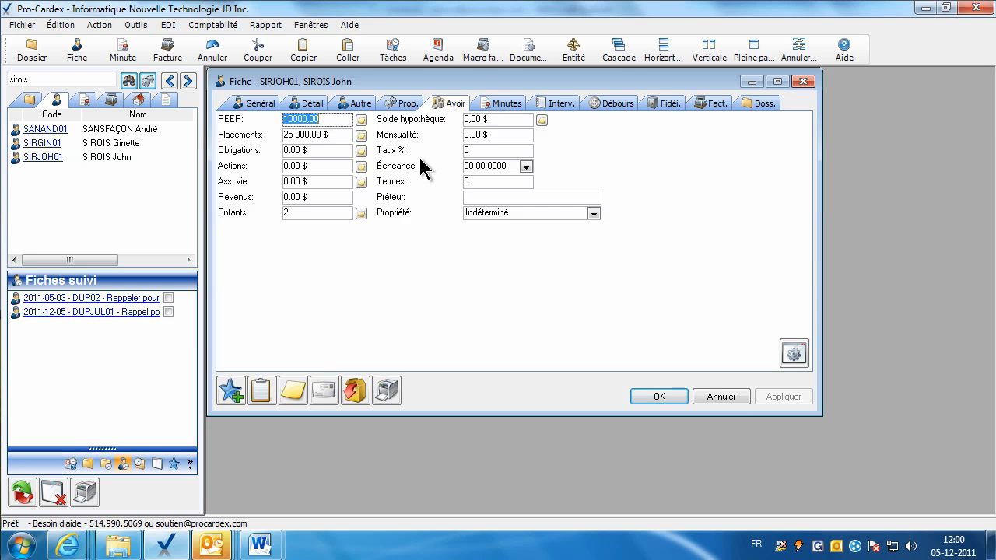
click(549, 105)
click(247, 353)
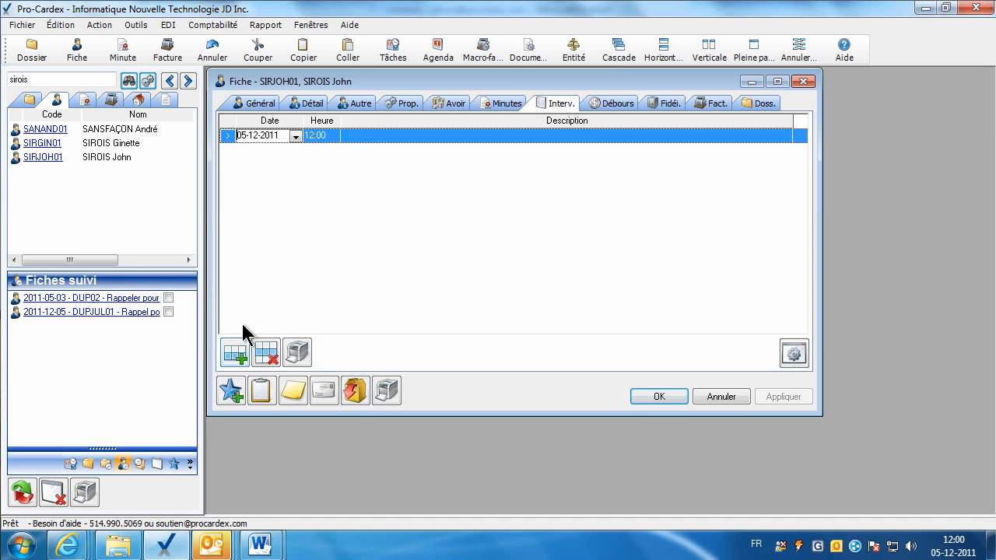
click(266, 351)
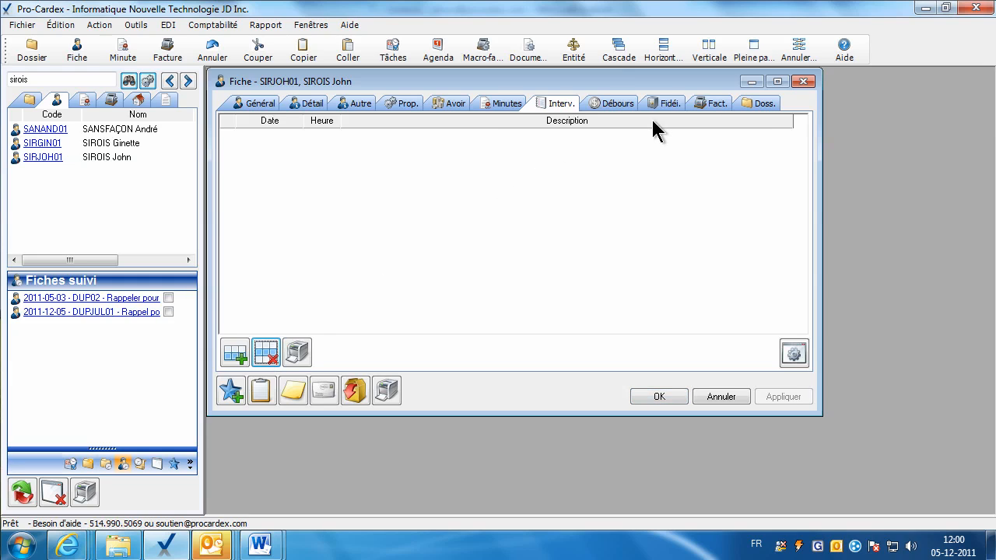
click(613, 102)
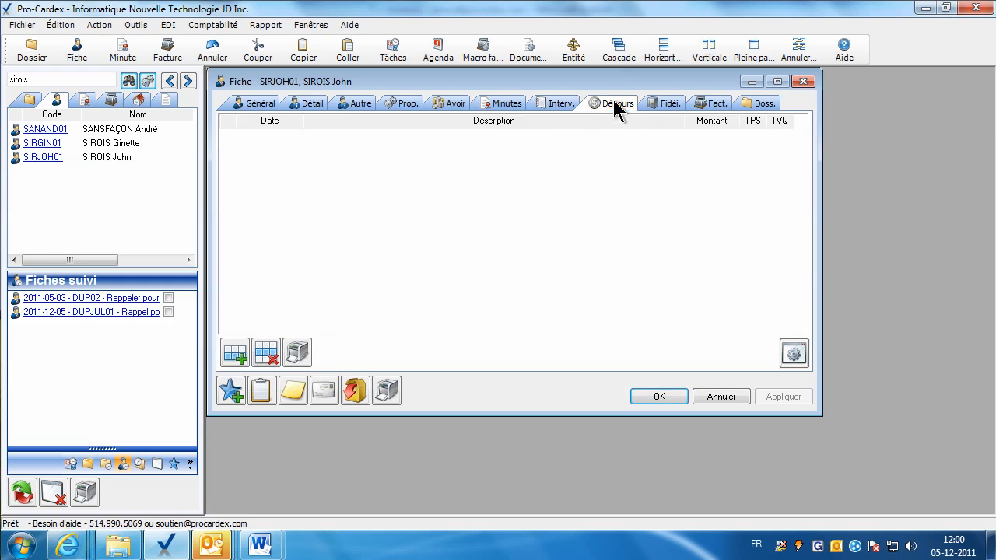
Add and delete a disbursement line, then open the fiche's annotation box and cancel it.
click(241, 354)
click(266, 352)
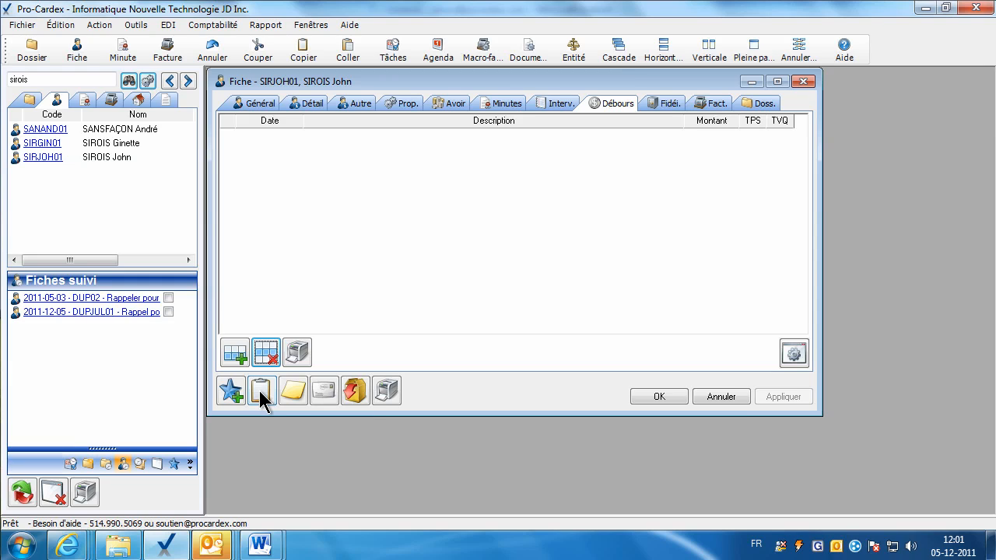
click(294, 395)
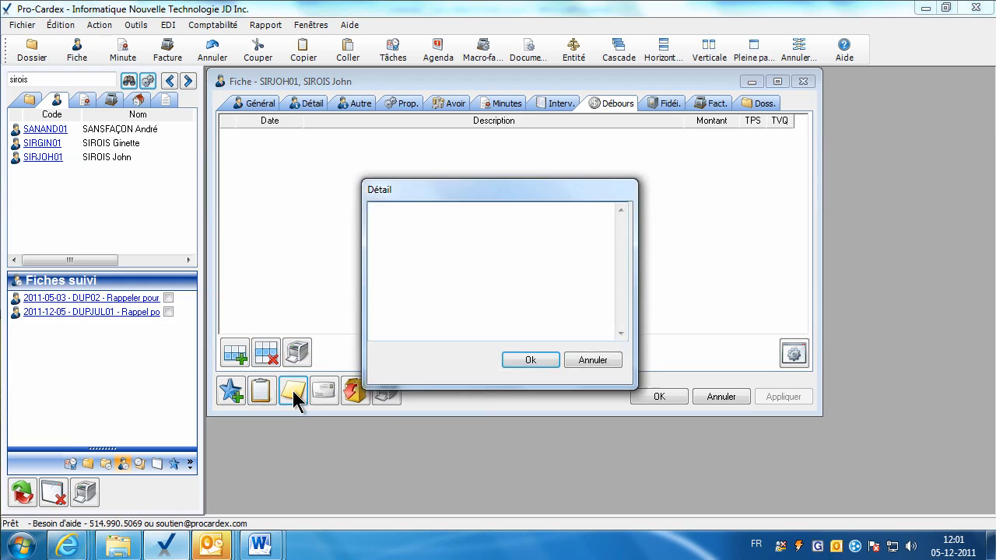
click(593, 360)
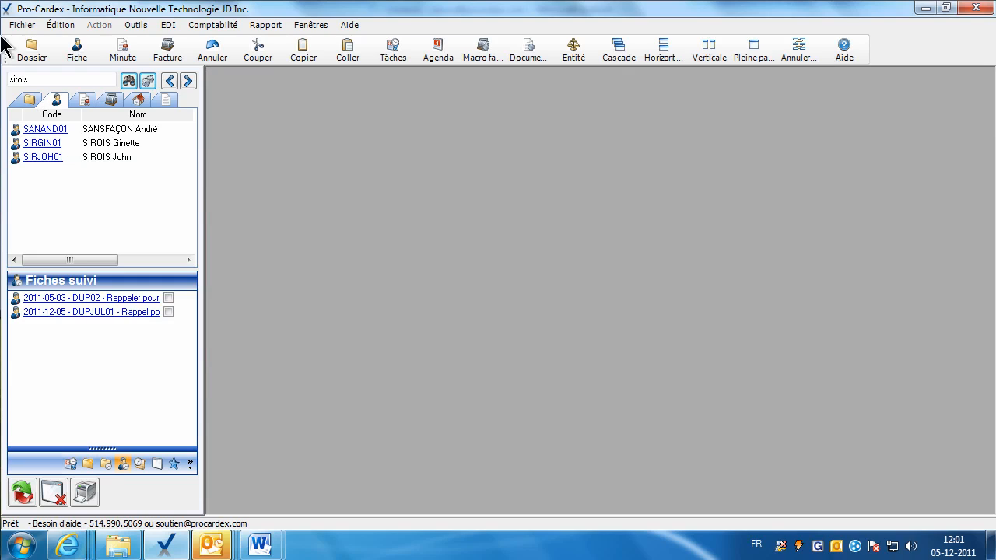
right_click(49, 132)
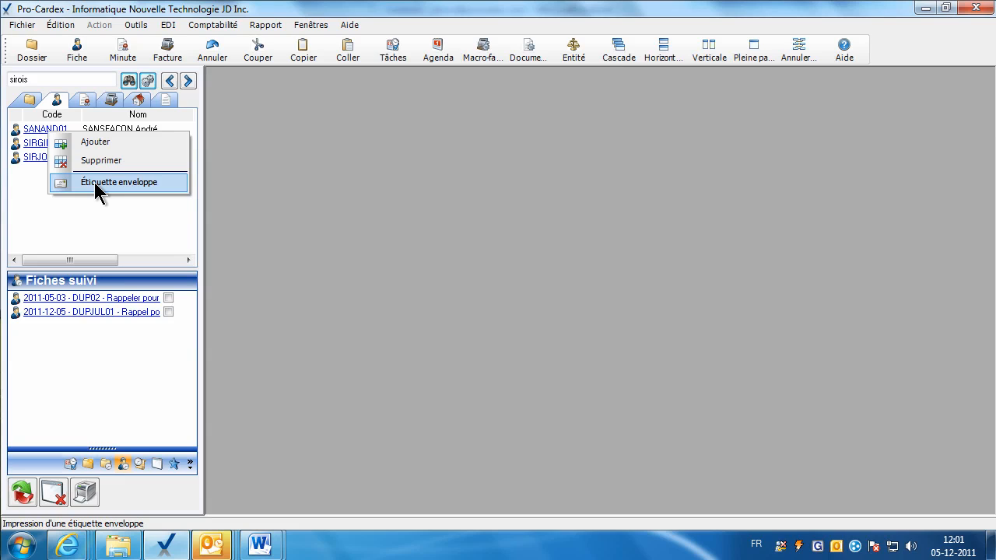
click(280, 161)
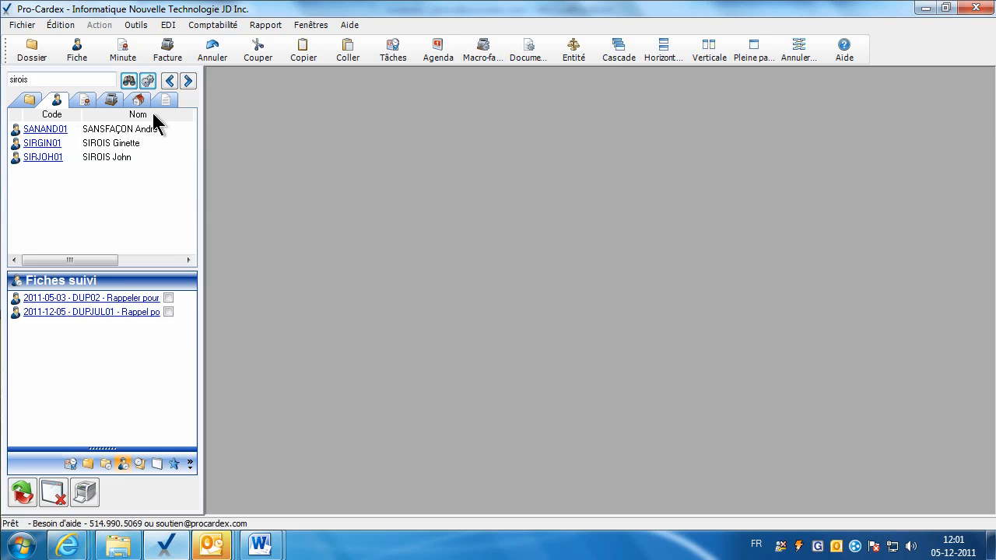
click(148, 80)
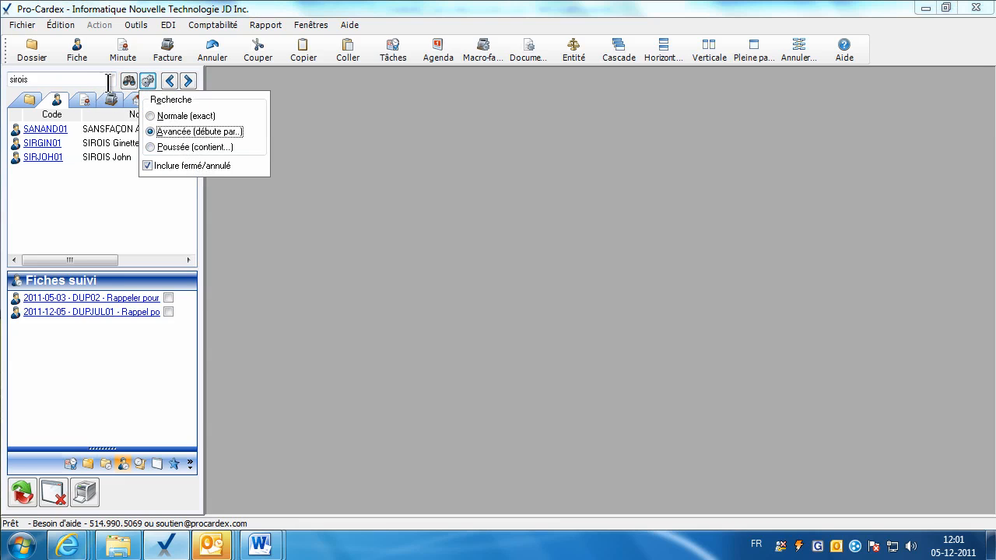
click(316, 106)
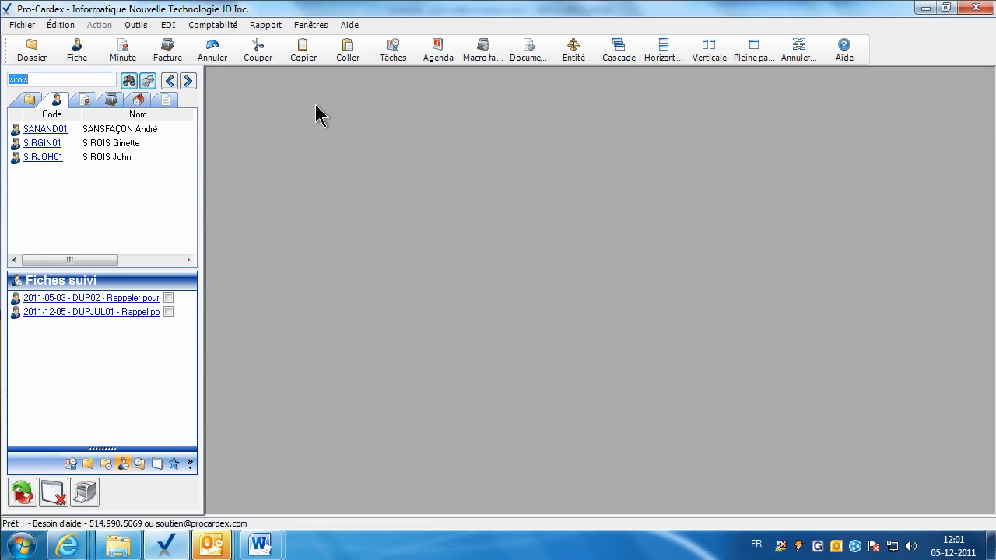
click(136, 25)
mouse_move(273, 336)
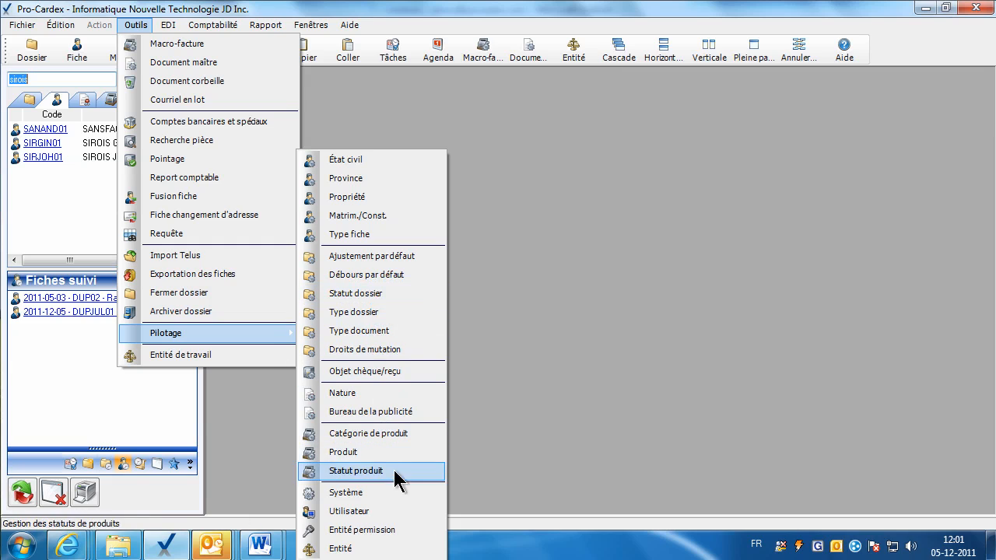
click(391, 493)
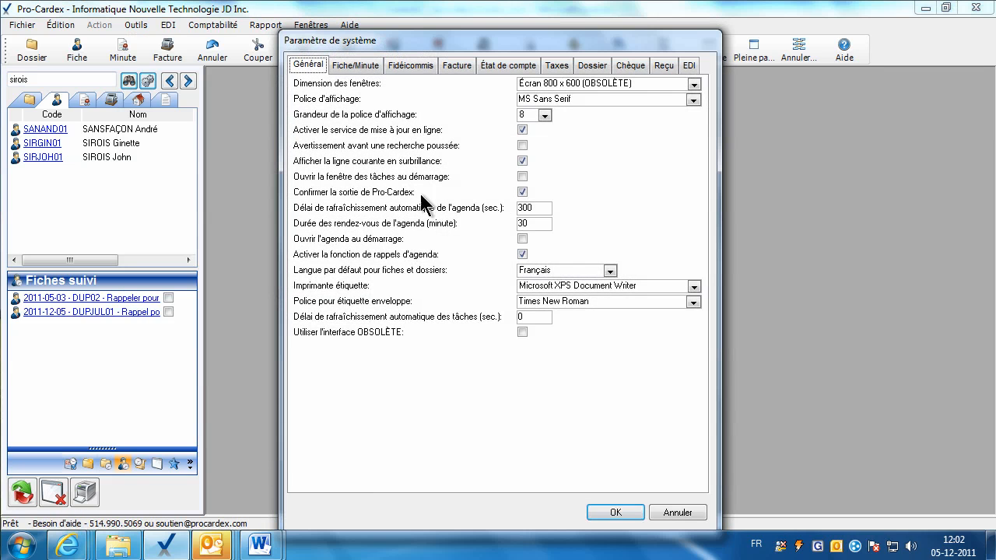
click(355, 65)
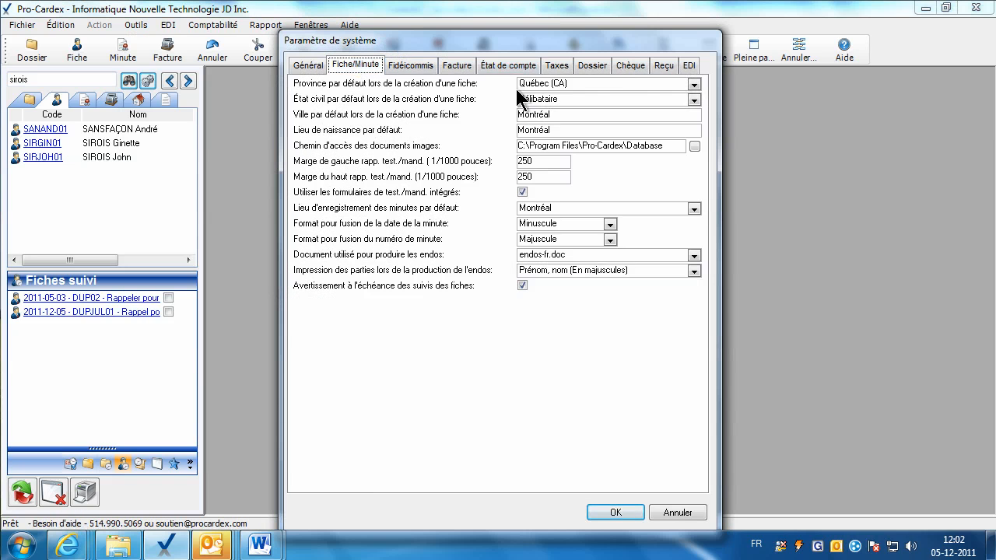
click(317, 67)
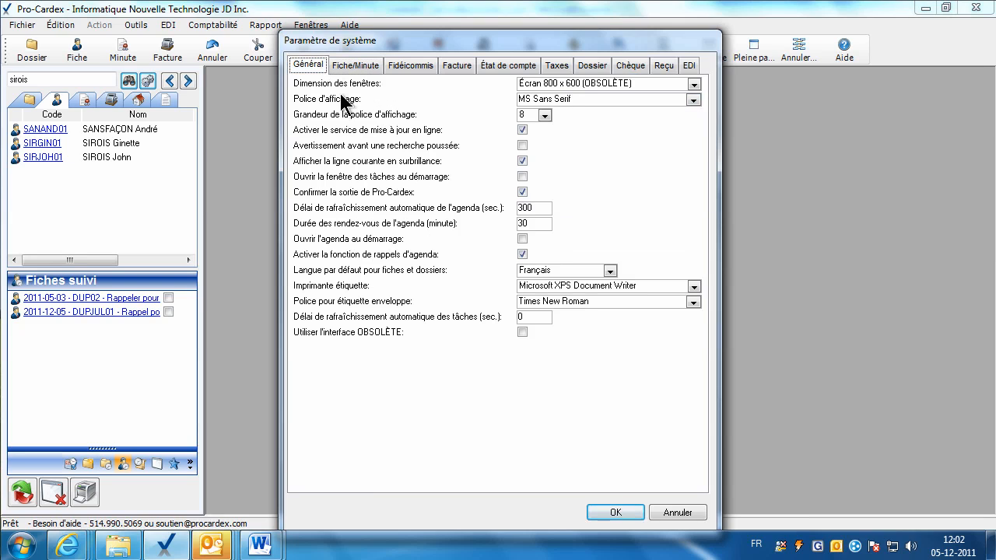
click(615, 514)
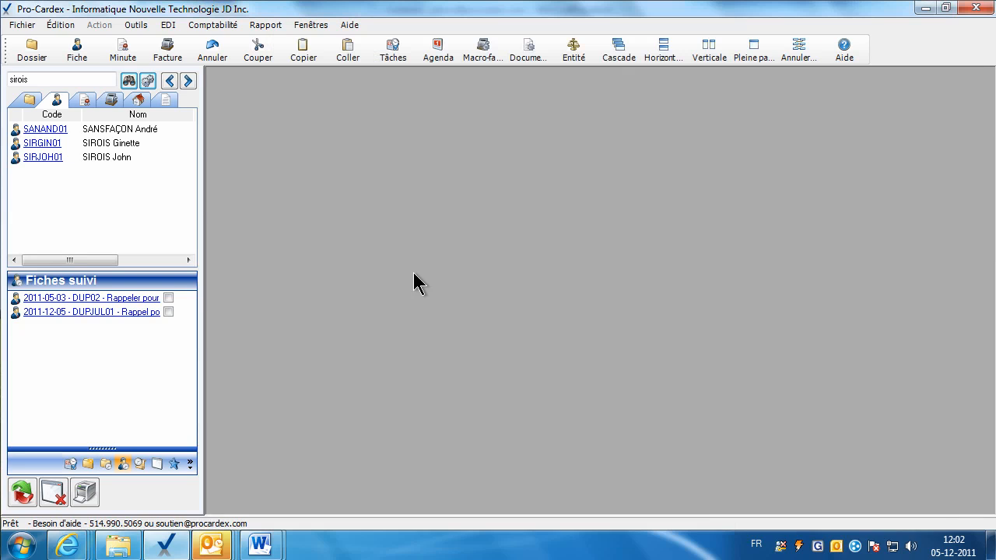